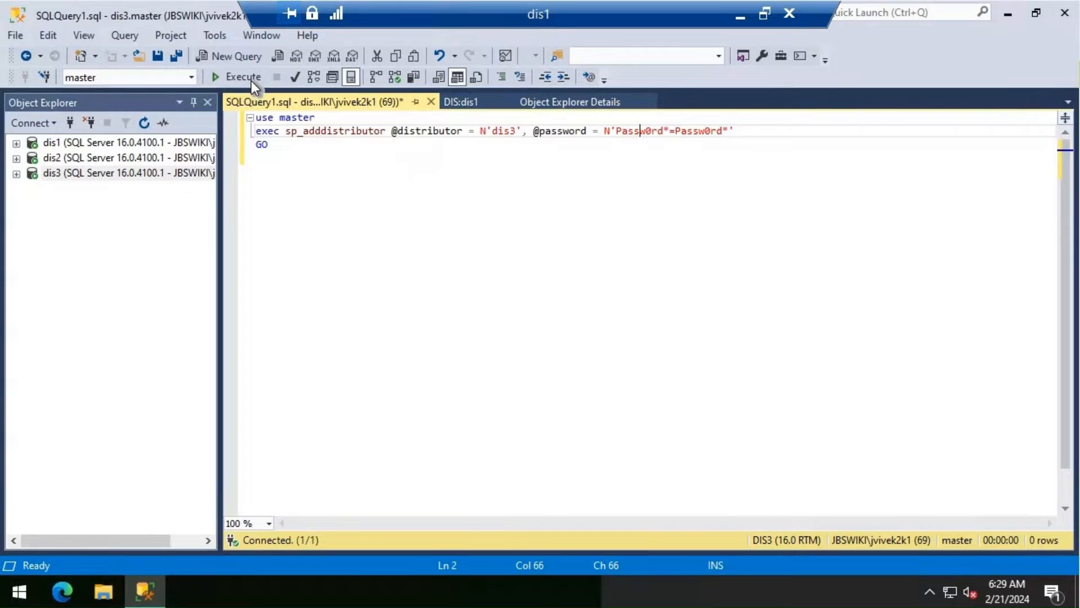
Run the sp_adddistributor script on dis3 to register dis3 as the distributor, and list the system databases of dis1.
click(251, 80)
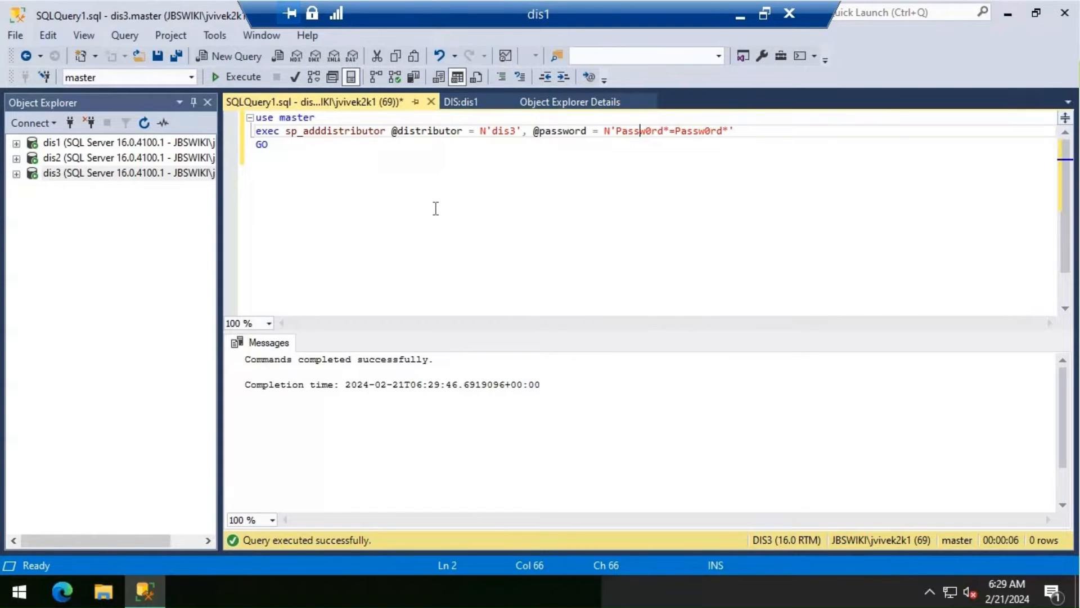
click(18, 143)
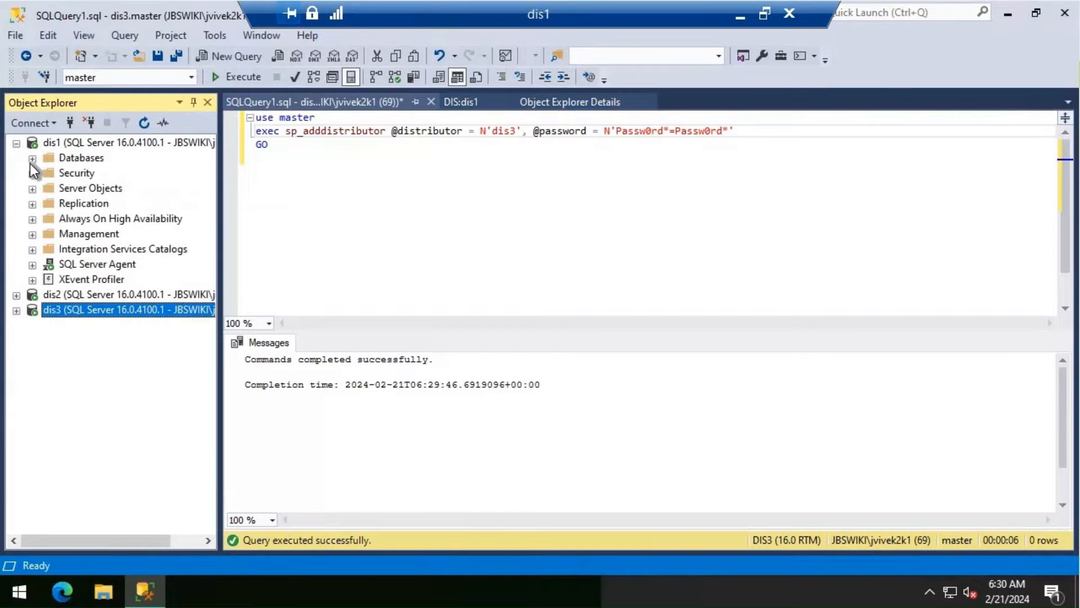
click(32, 160)
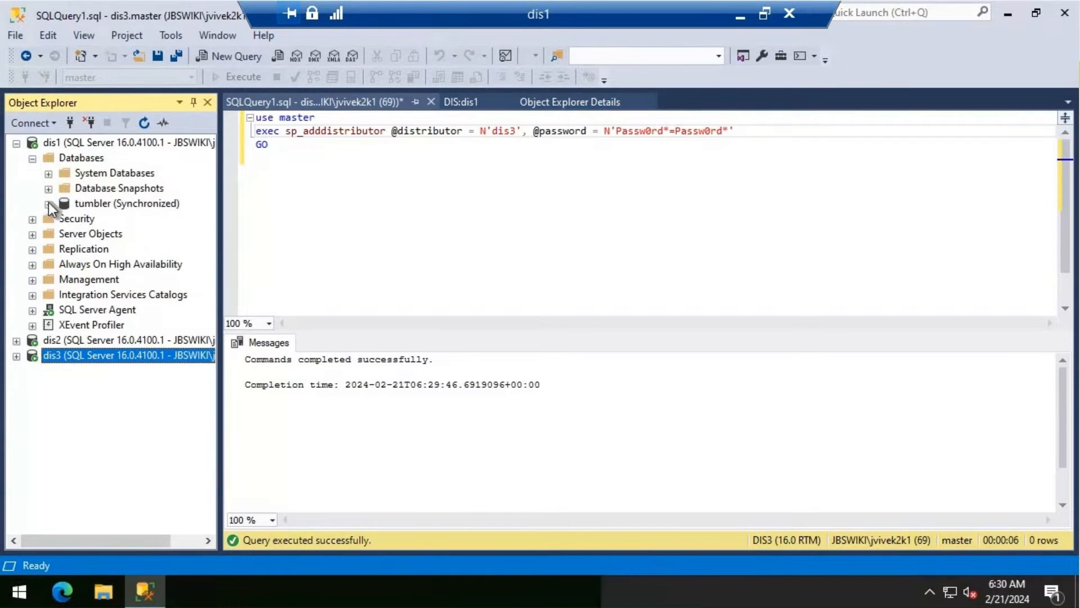
click(49, 174)
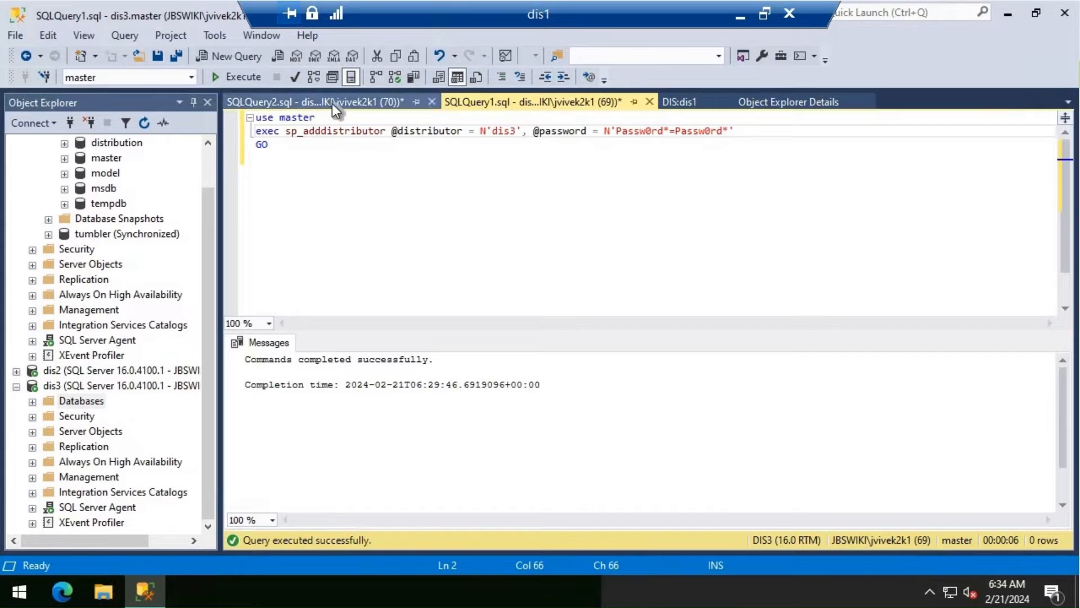
On dis1, back up the distribution database to \\dc\REPLDATA\distribution.bak and its log to \\dc\REPLDATA\distribution.trn by running each backup statement separately.
click(332, 103)
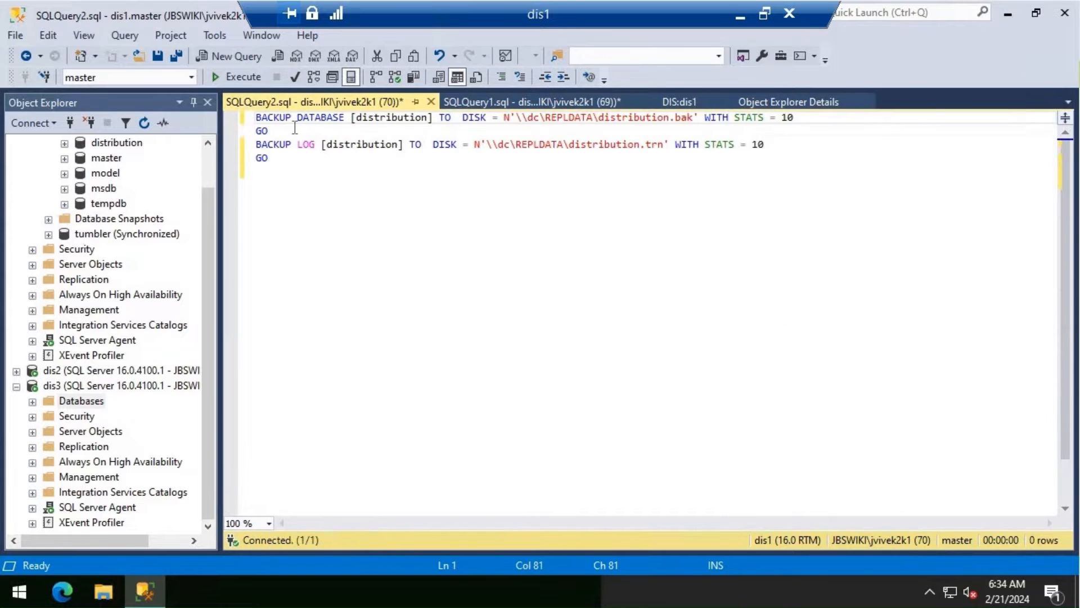
drag(273, 132, 252, 113)
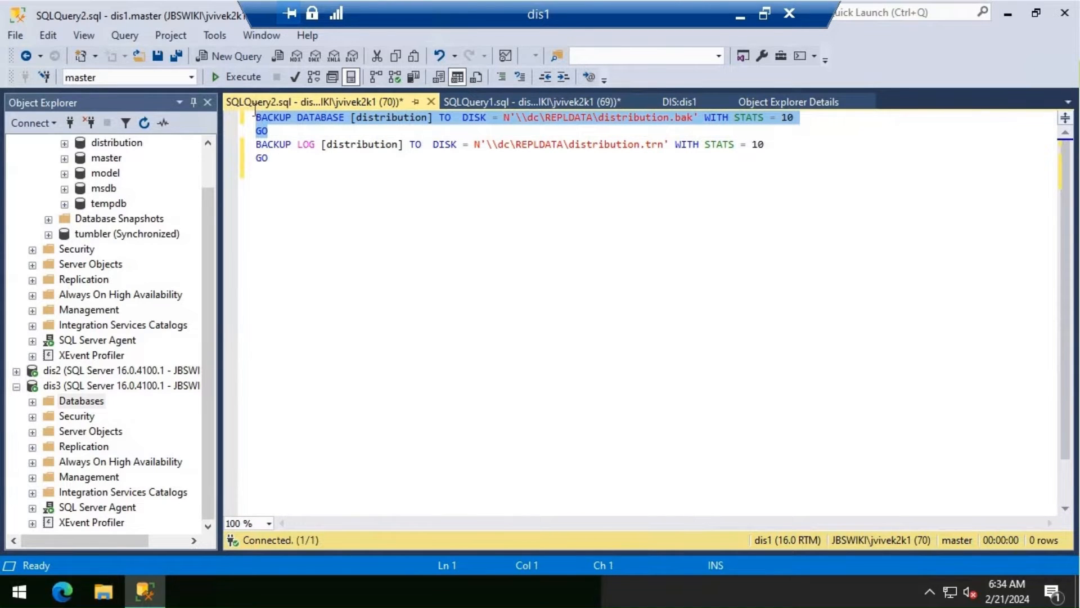
click(234, 79)
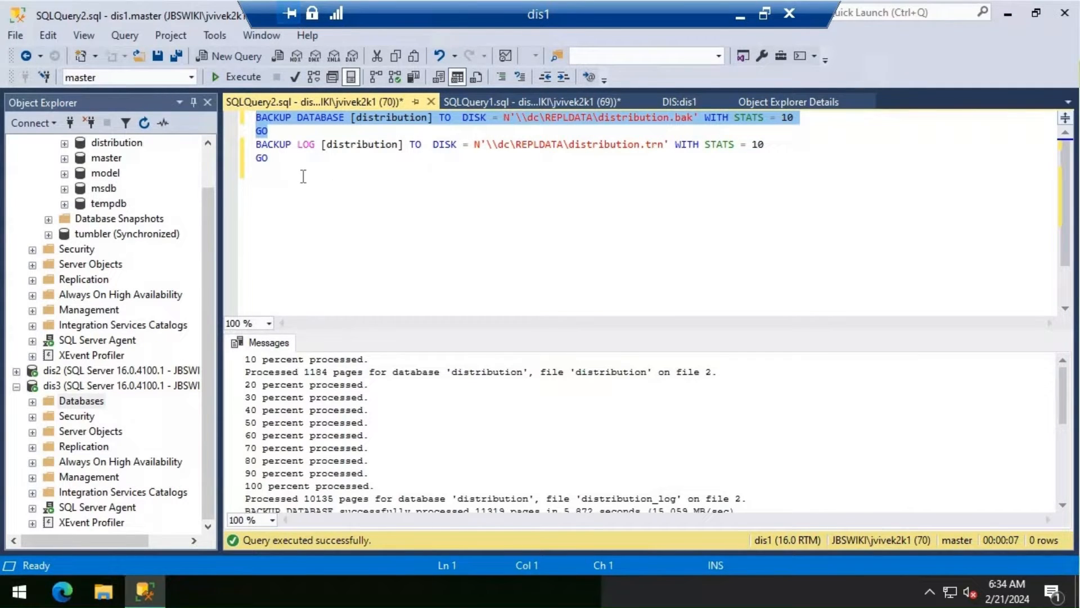
drag(278, 158, 251, 147)
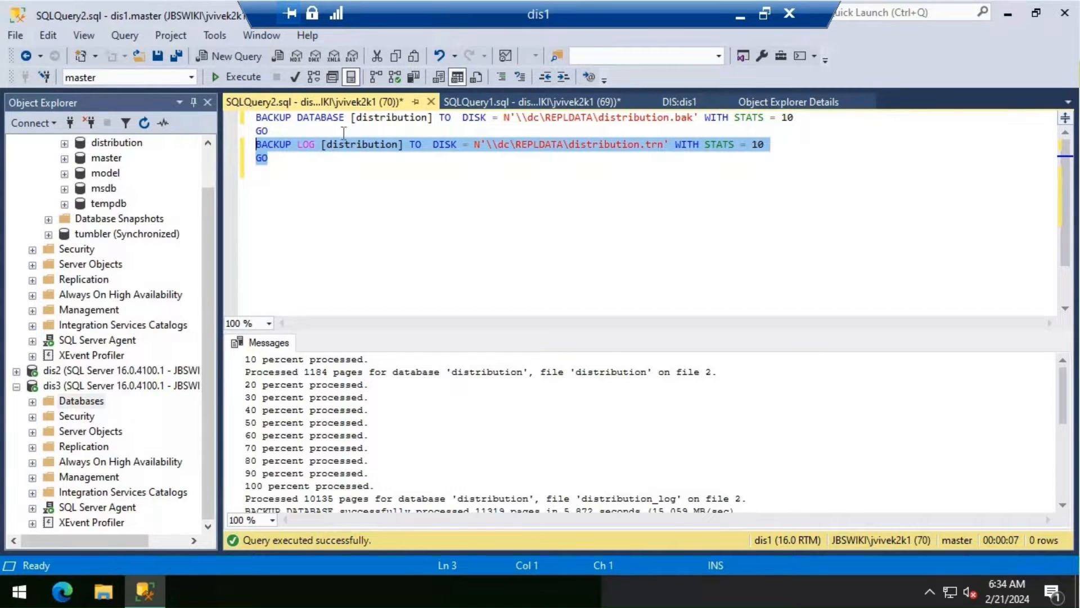
click(229, 83)
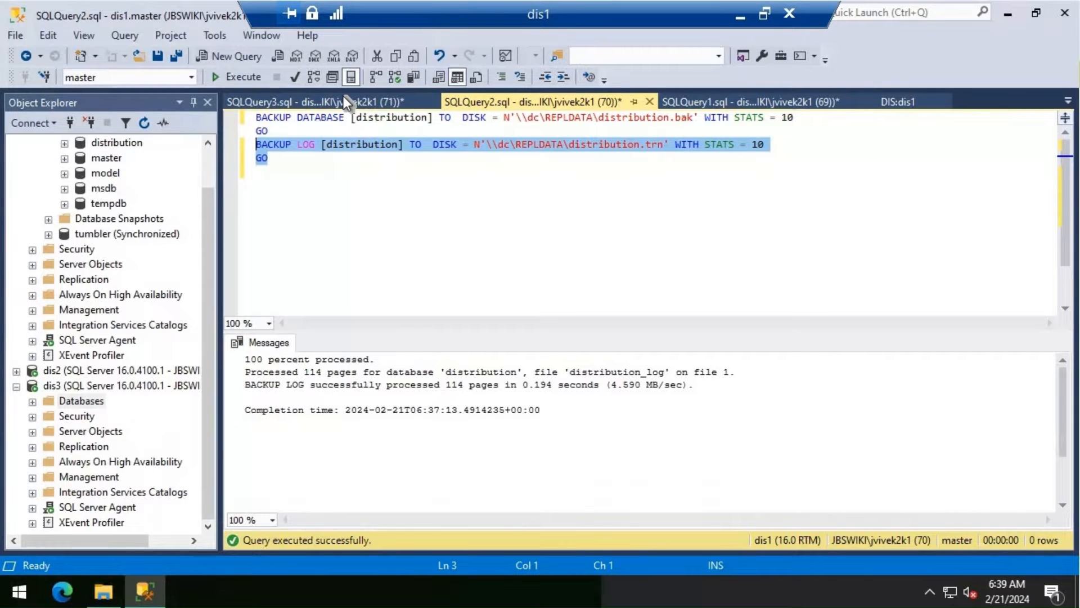
Restore the distribution database and log on dis3 from distribution.bak and distribution.trn with NORECOVERY.
click(343, 98)
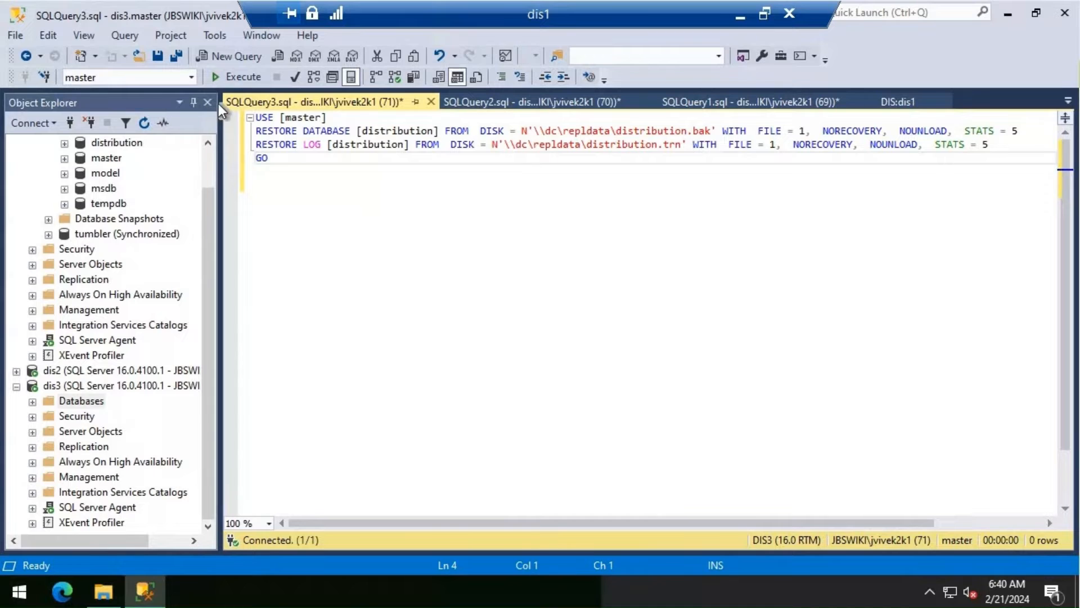
click(197, 101)
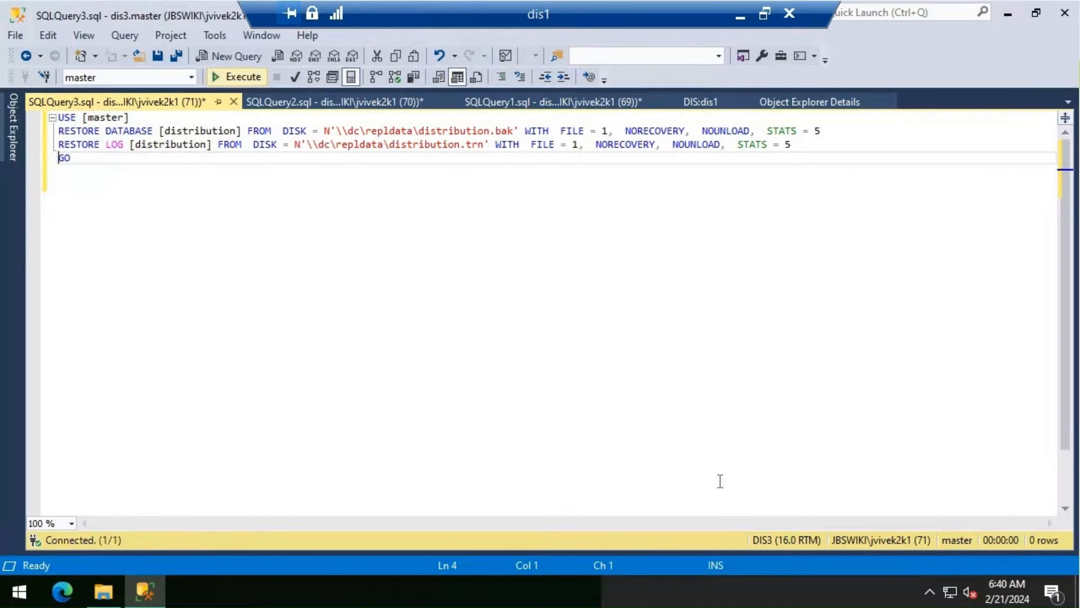
click(232, 76)
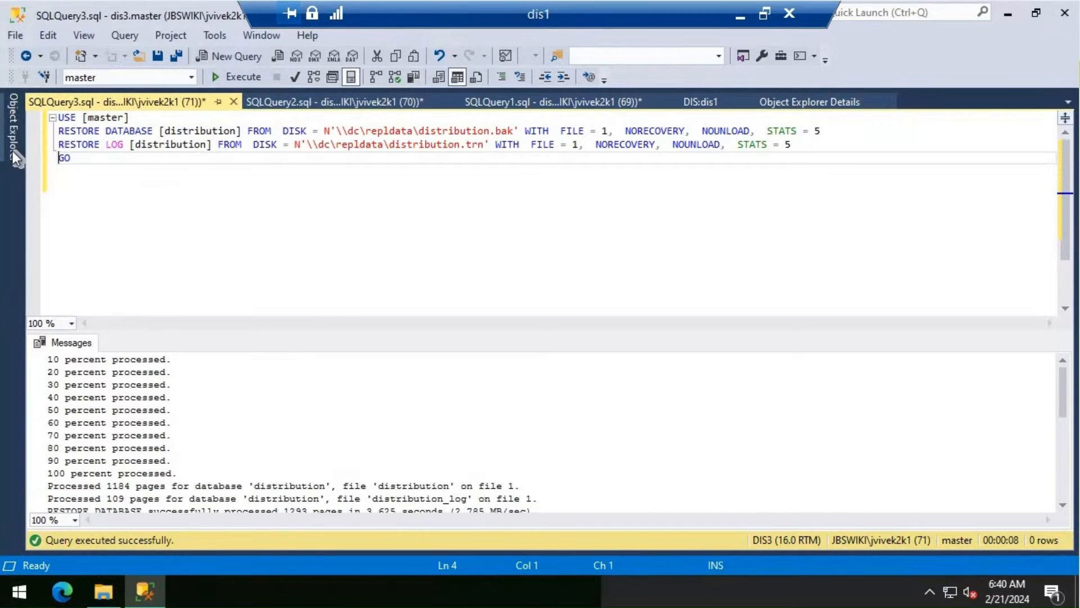
Expand the system databases of dis3 to check the state of the restored distribution database.
mouse_move(13, 151)
click(106, 401)
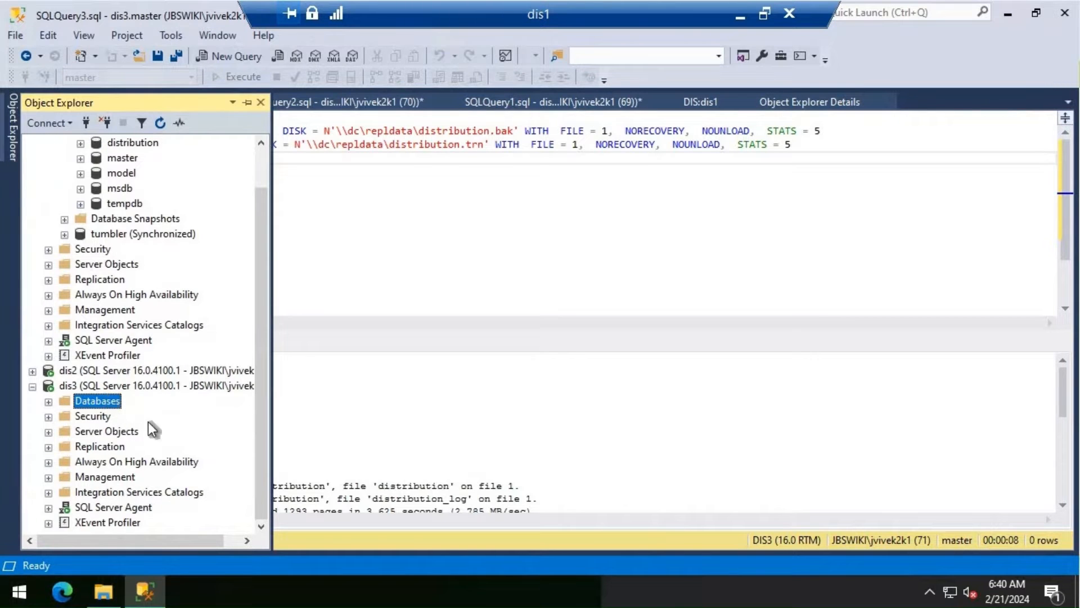
right_click(104, 401)
click(49, 400)
click(50, 401)
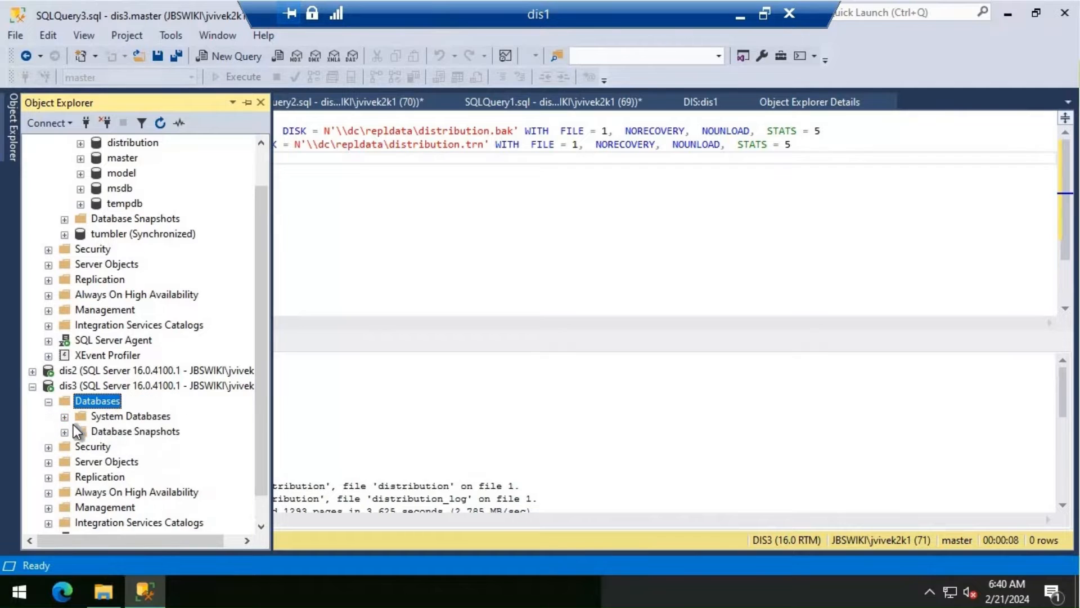
click(64, 416)
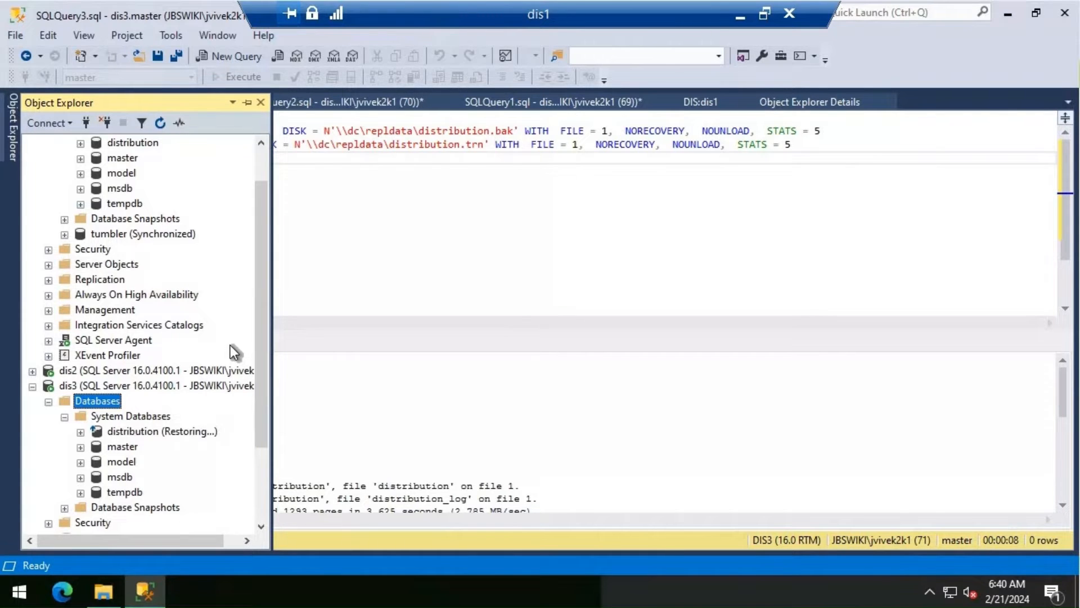
Expand the DIS availability group's replicas and databases on dis1, and start adding a replica to the group.
click(49, 295)
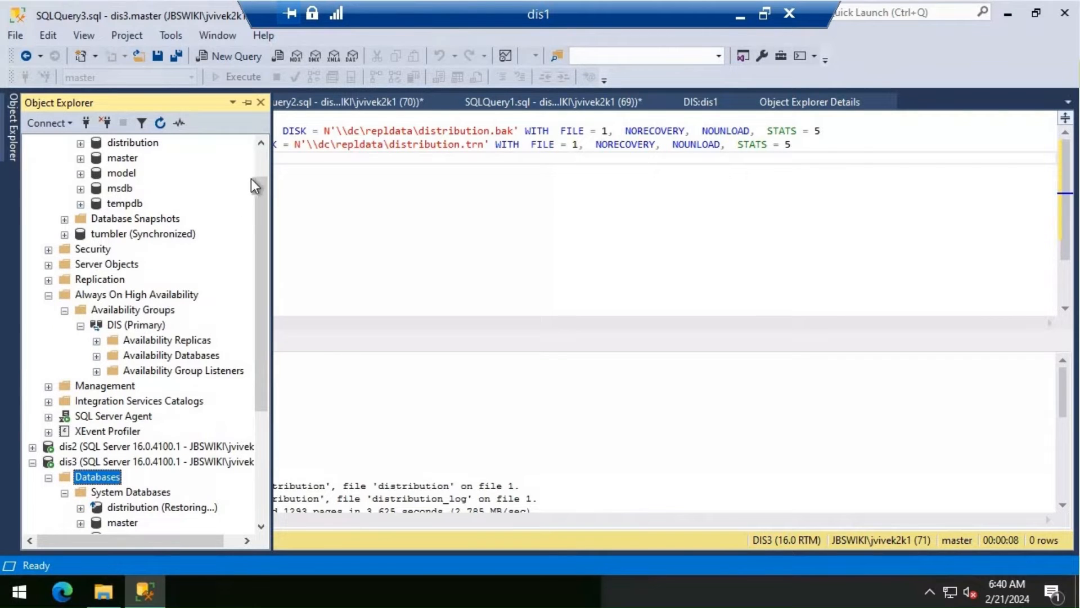
scroll(62, 177, up, 1)
click(65, 175)
click(97, 325)
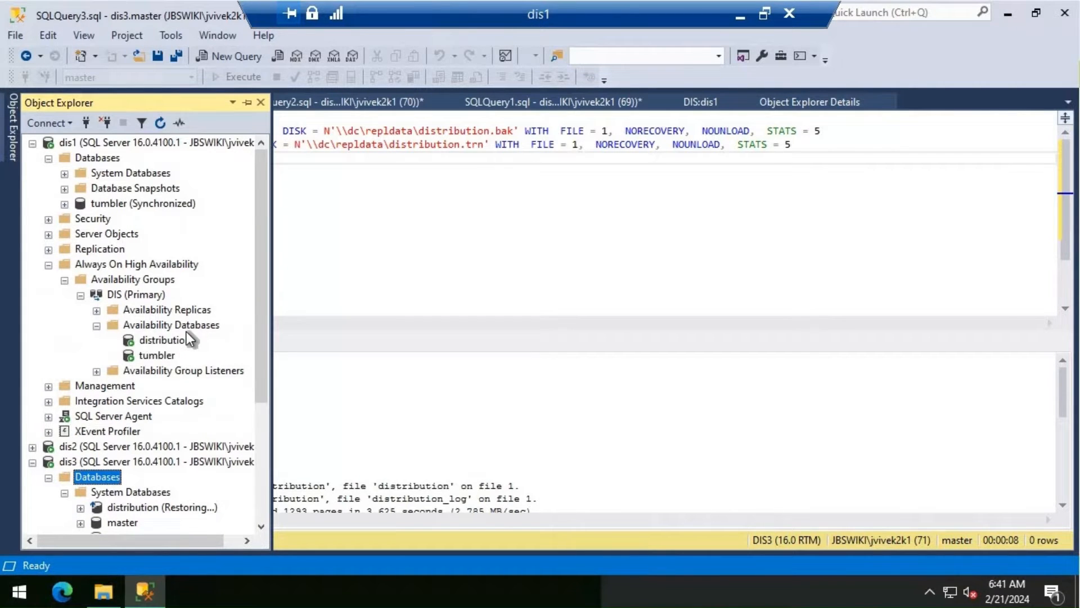
click(96, 310)
right_click(144, 312)
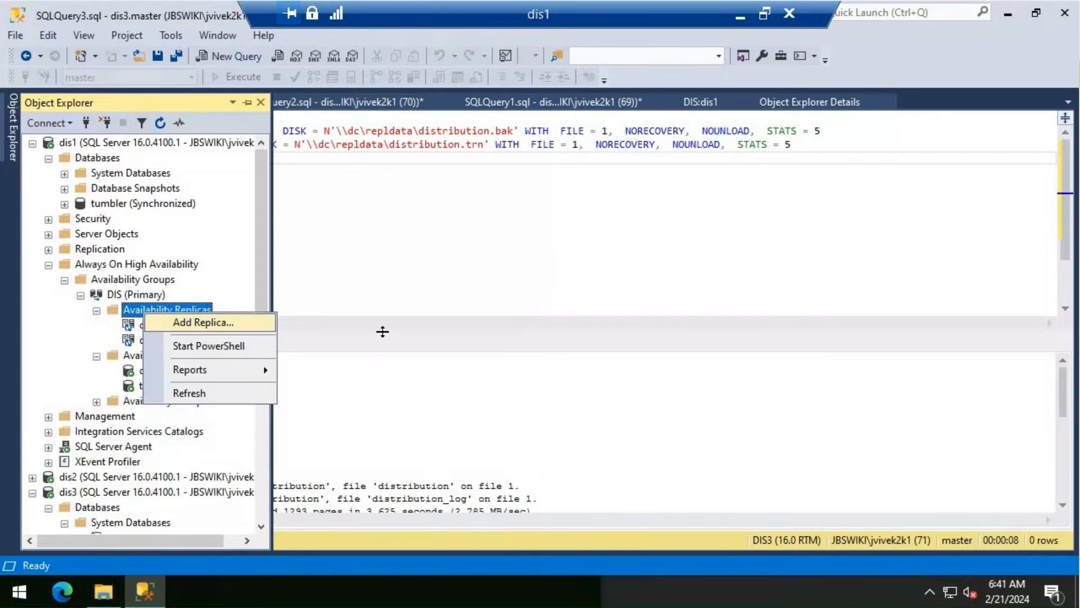
click(383, 331)
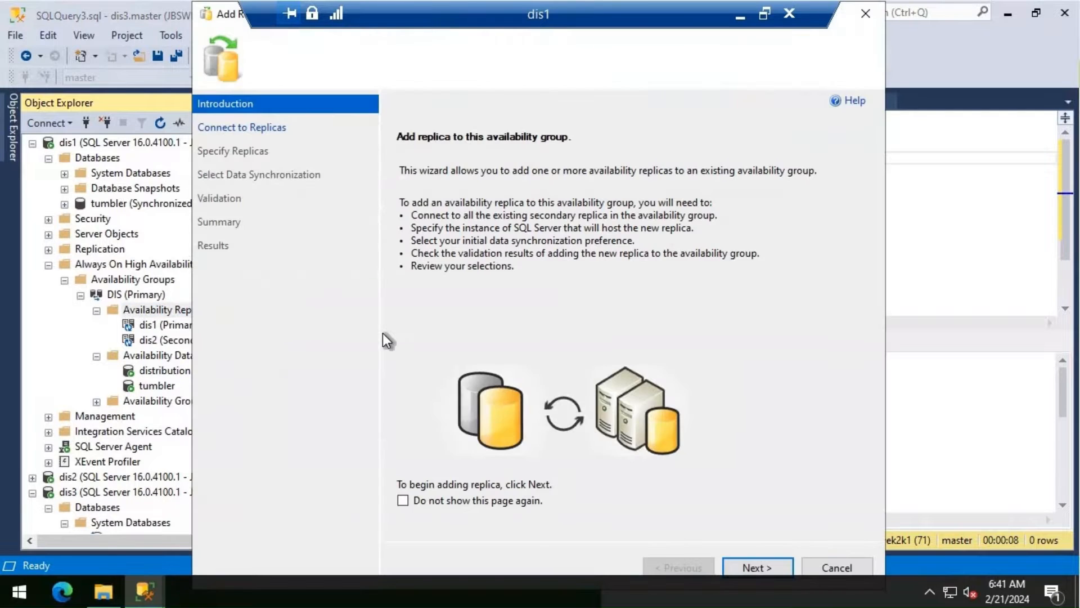
Connect the wizard to the existing secondary replica dis2 and continue to specifying replicas.
click(758, 567)
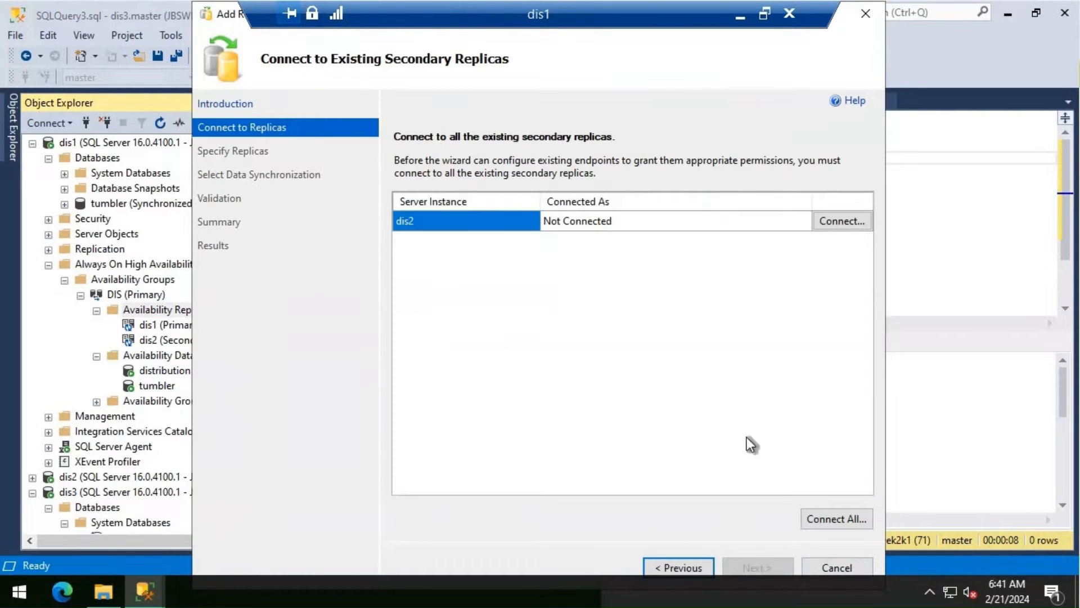
click(842, 221)
click(485, 315)
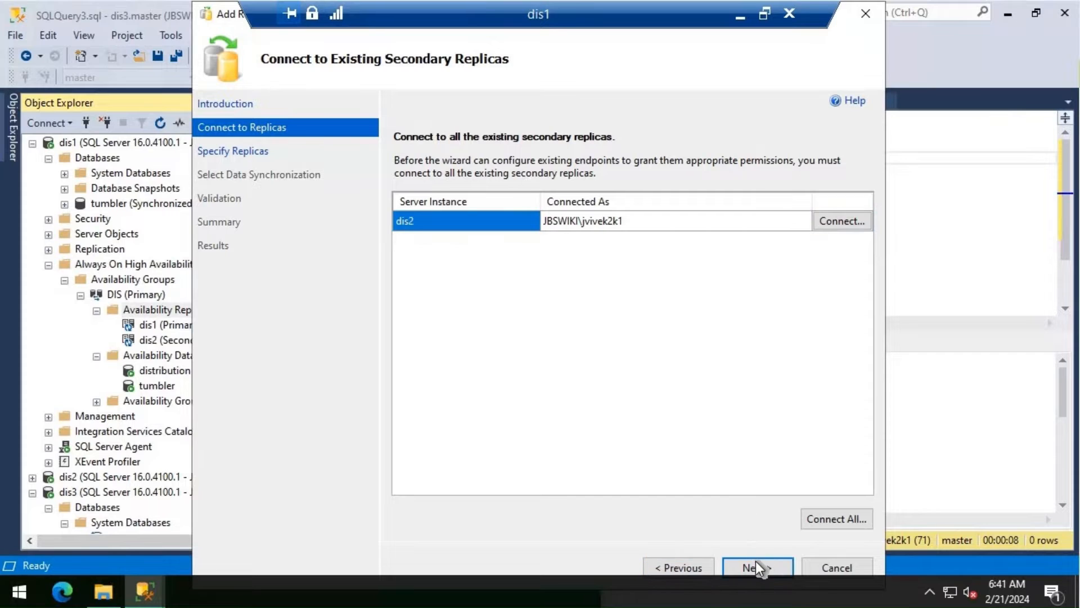
click(755, 562)
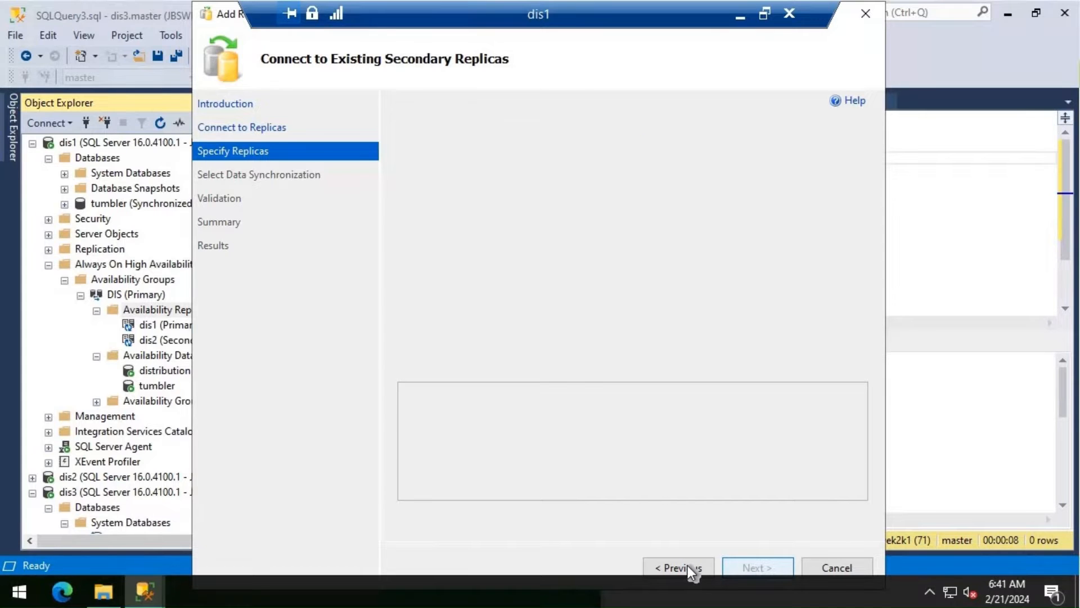
Add server instance dis3 as a new replica of the availability group.
click(461, 366)
key(End)
key(BackSpace)
text(3)
key(Return)
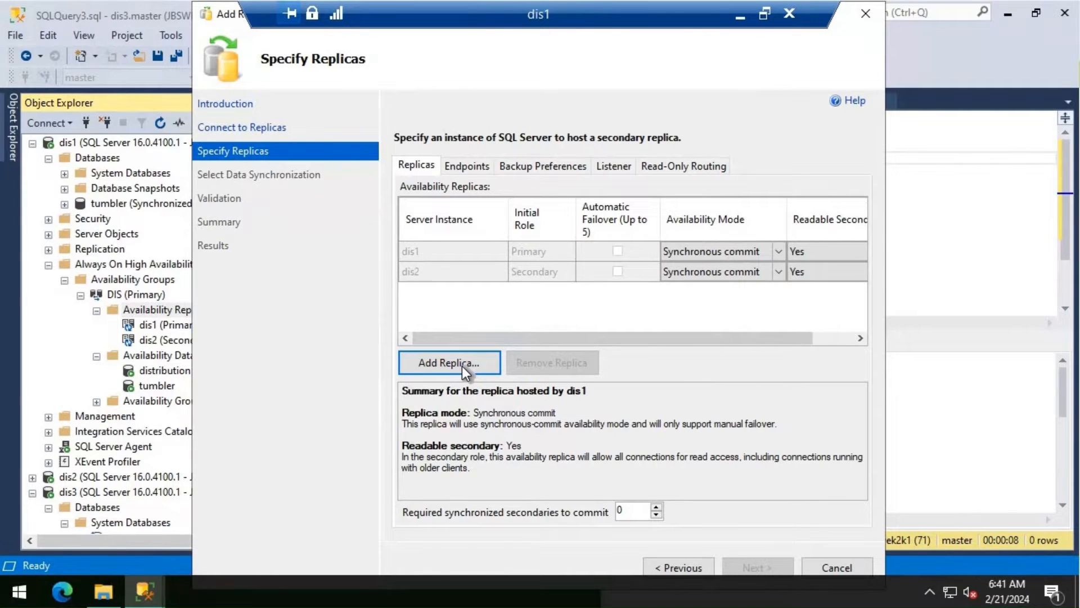
Review the replicas' availability modes, endpoints, backup preferences and listener settings.
click(767, 252)
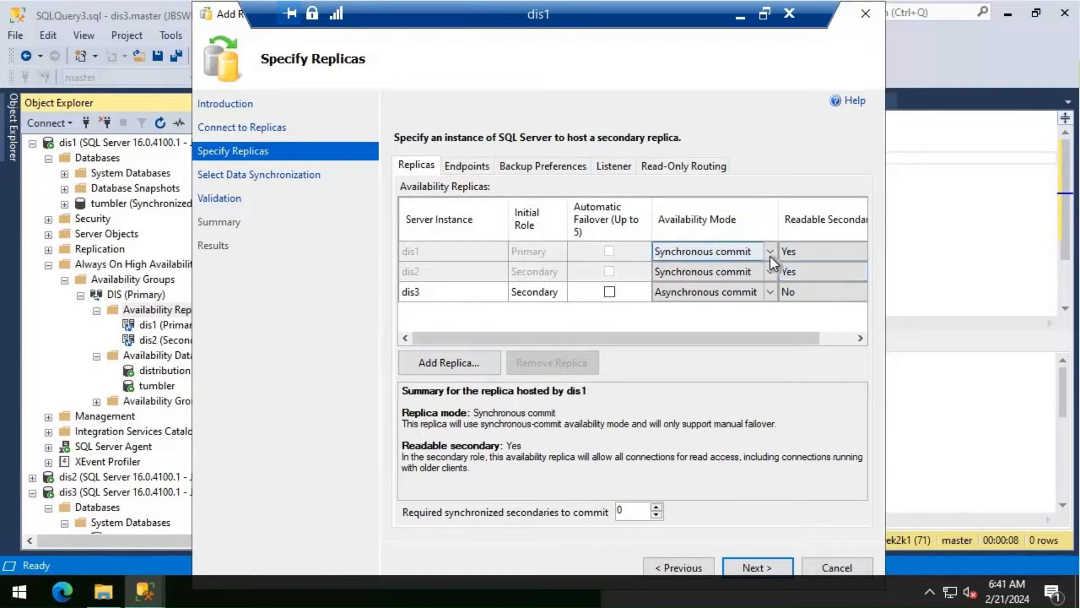
click(771, 272)
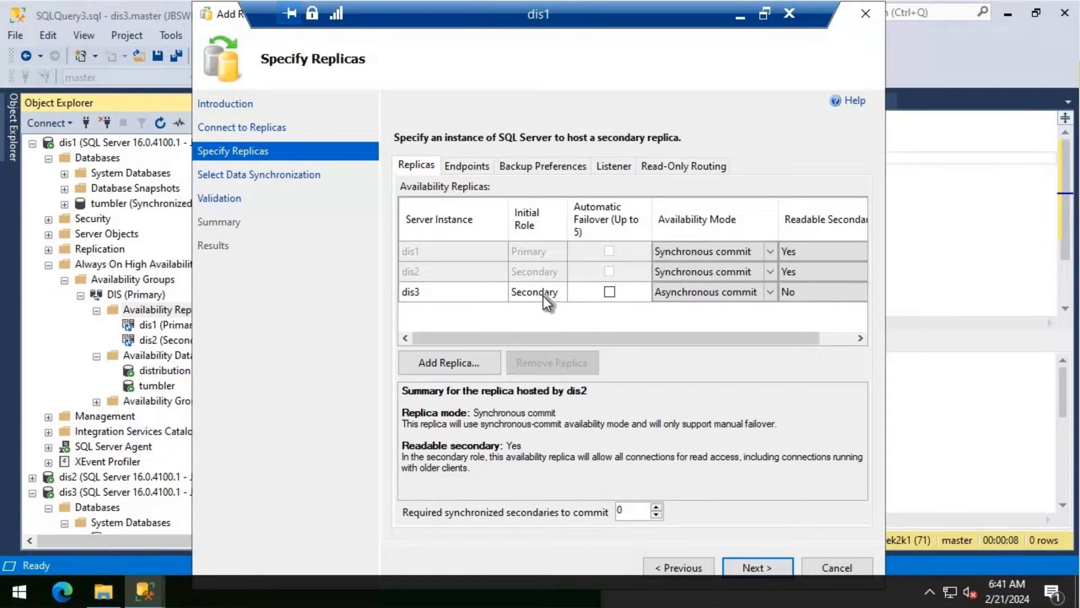
click(477, 170)
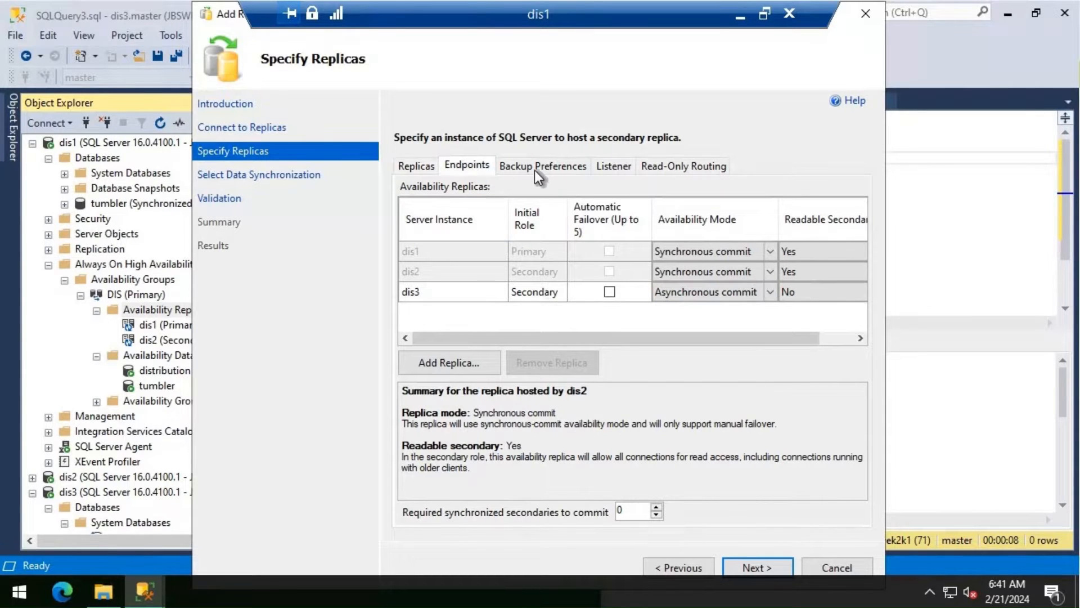
click(585, 167)
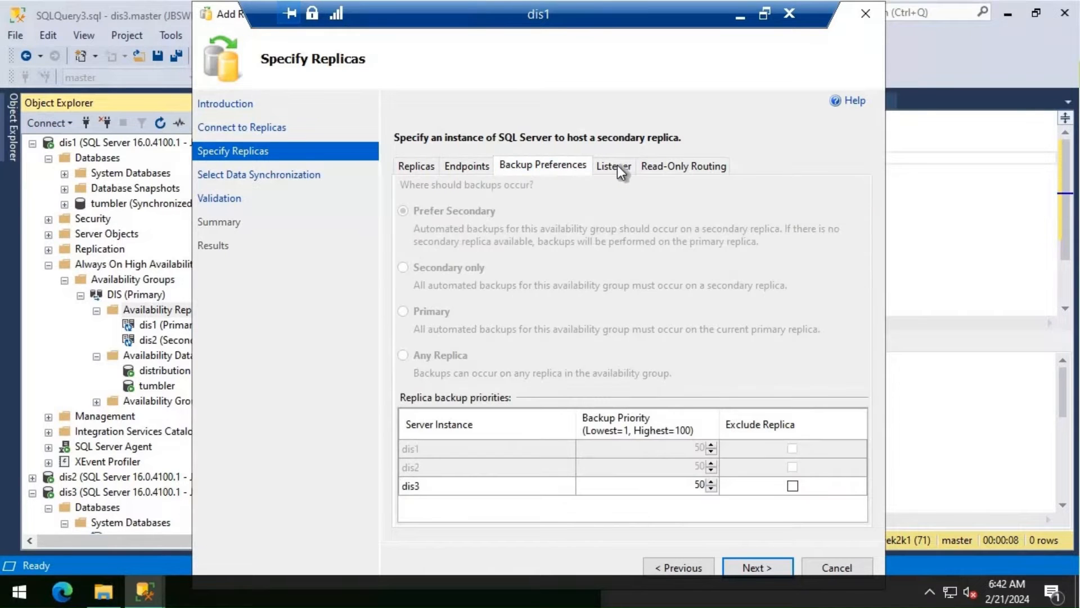
click(616, 164)
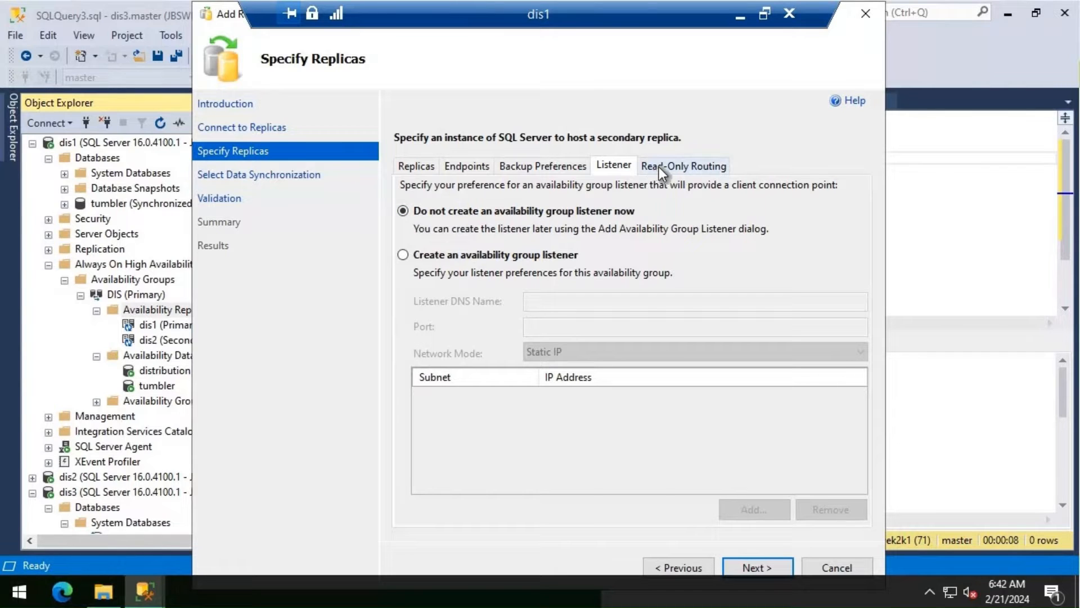
Set the initial data synchronization to Join only, pass through validation, and run the wizard to add the replica.
click(772, 562)
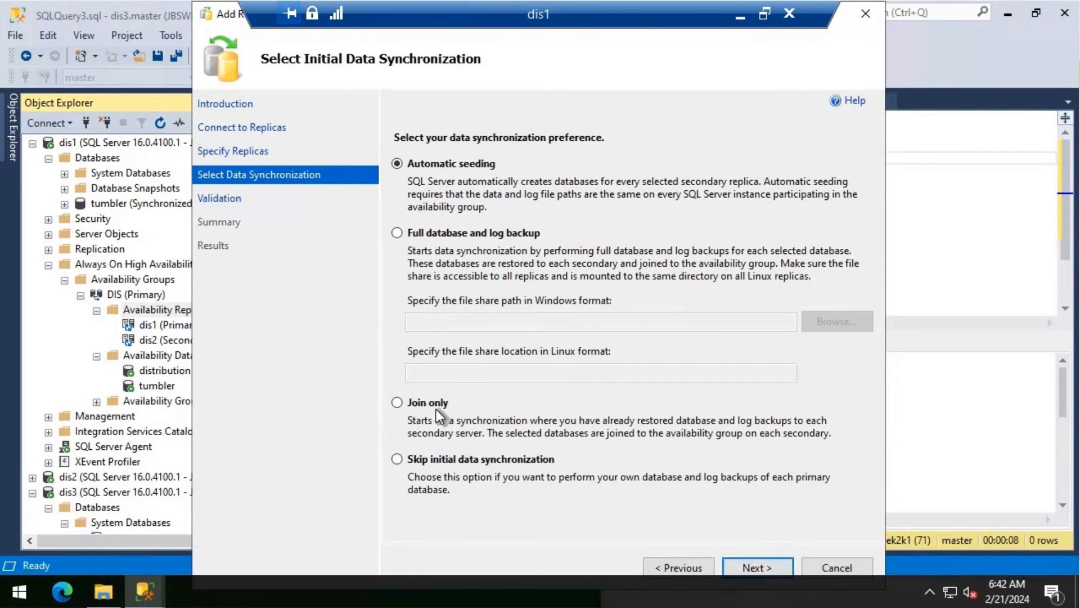
click(437, 408)
click(760, 564)
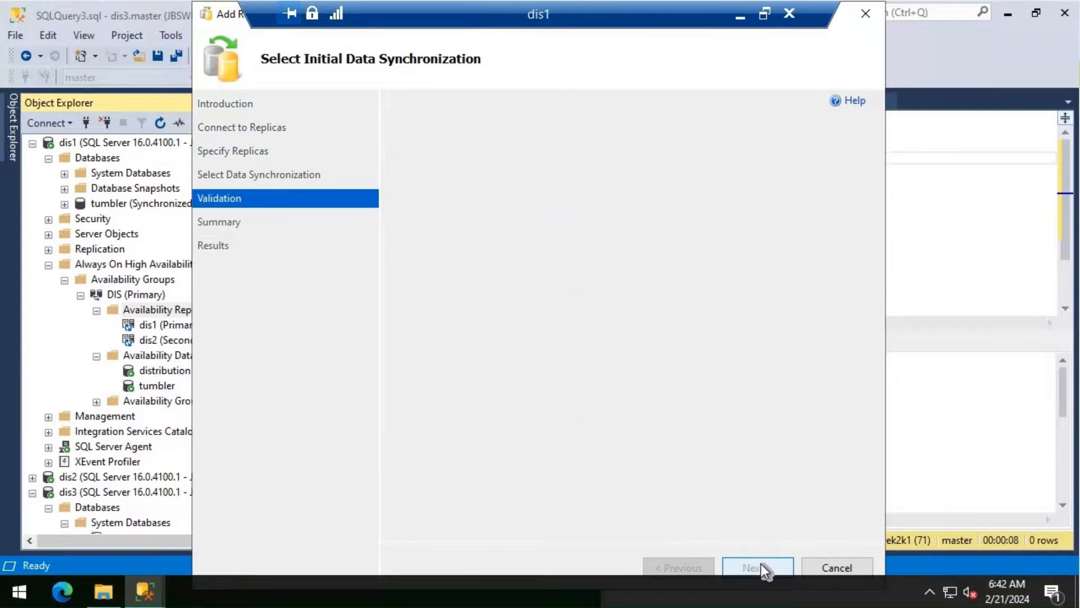
click(761, 564)
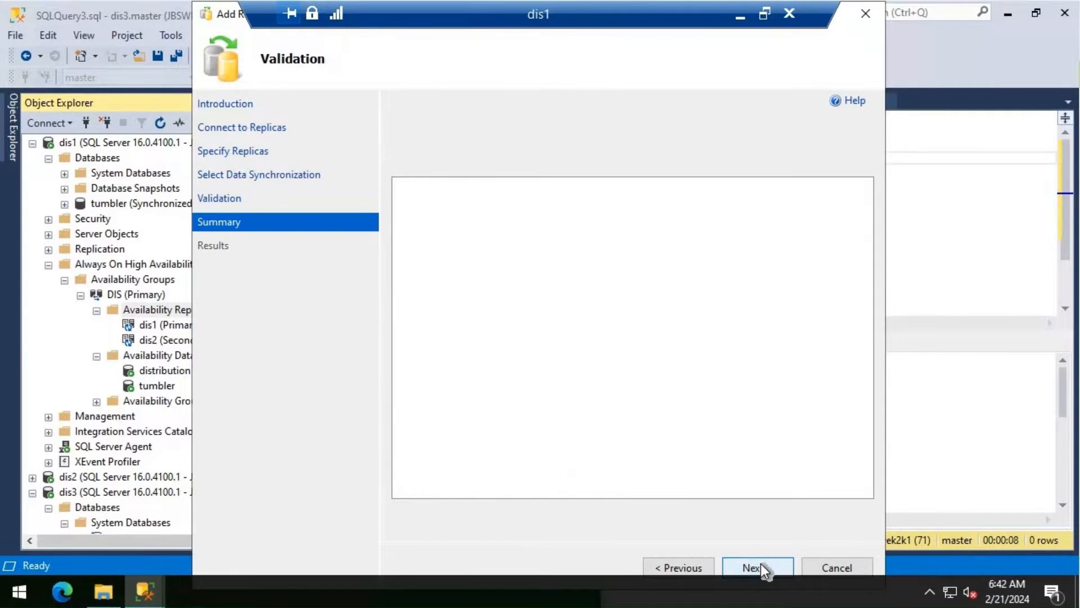
click(761, 564)
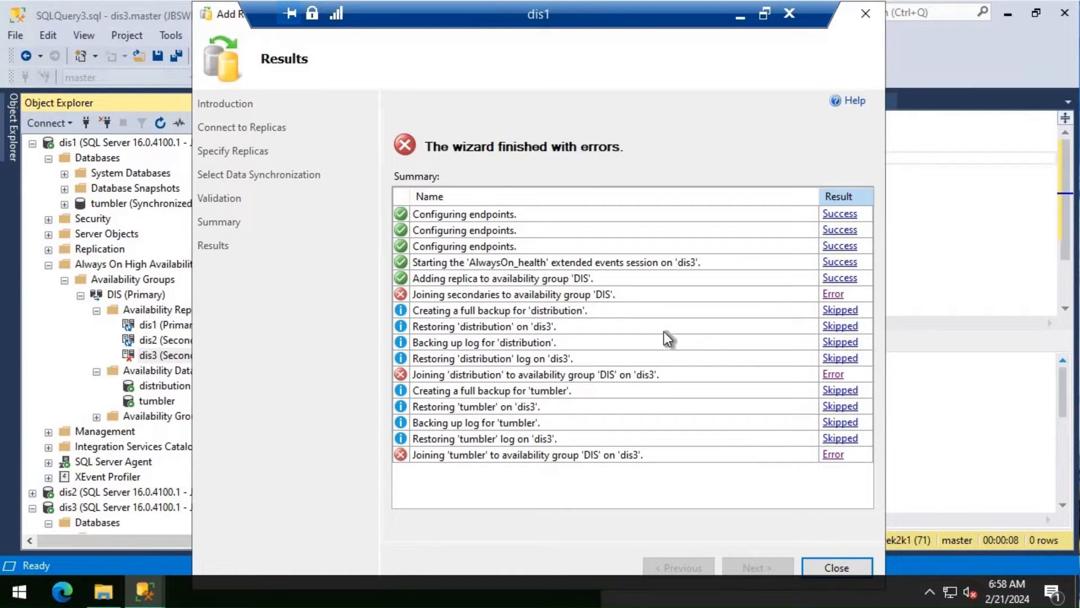
Read the error details for joining the secondaries and for joining the distribution database on dis3.
click(837, 296)
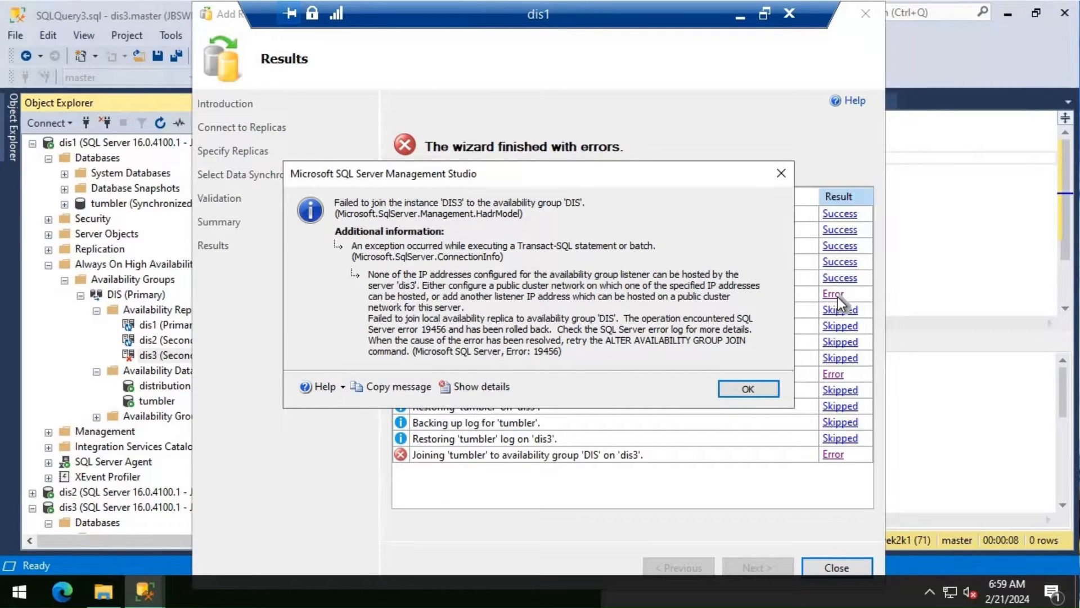
click(752, 388)
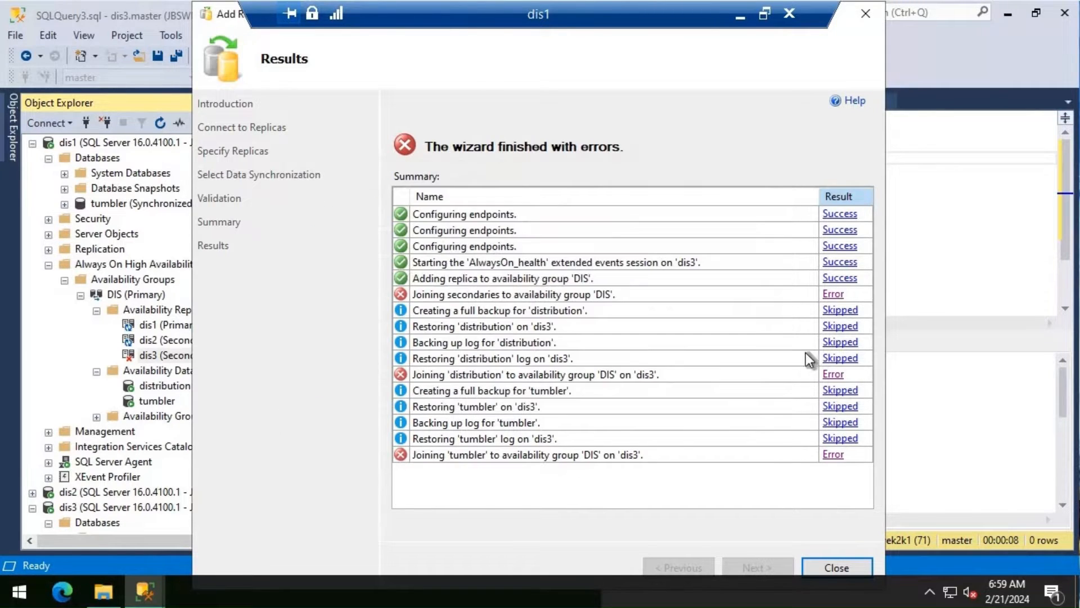
click(835, 376)
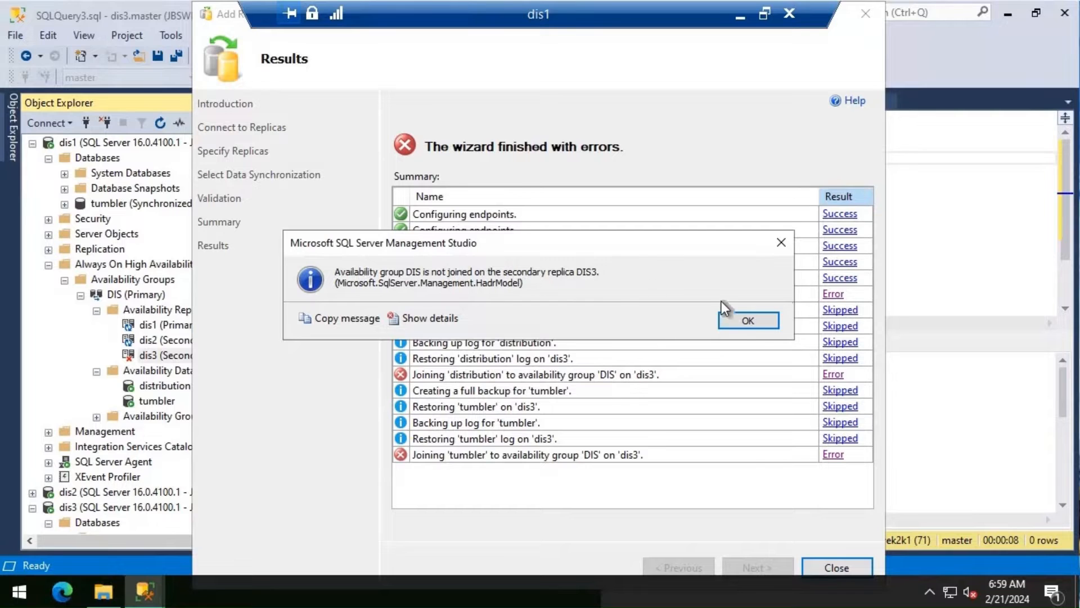
Read the error details for joining the tumbler database on dis3 and close the Add Replica wizard.
click(749, 321)
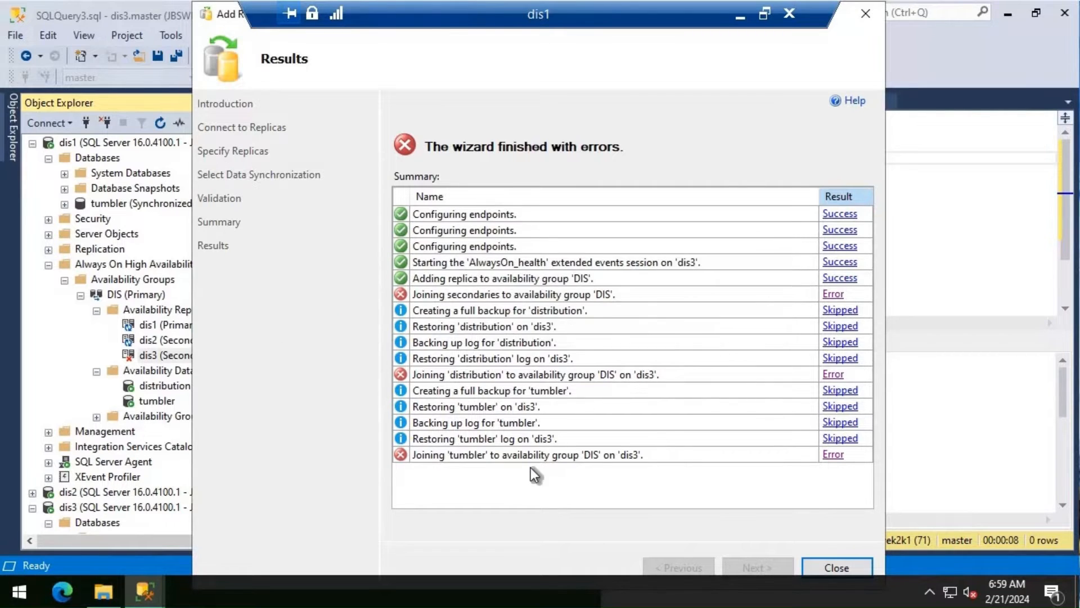
click(832, 454)
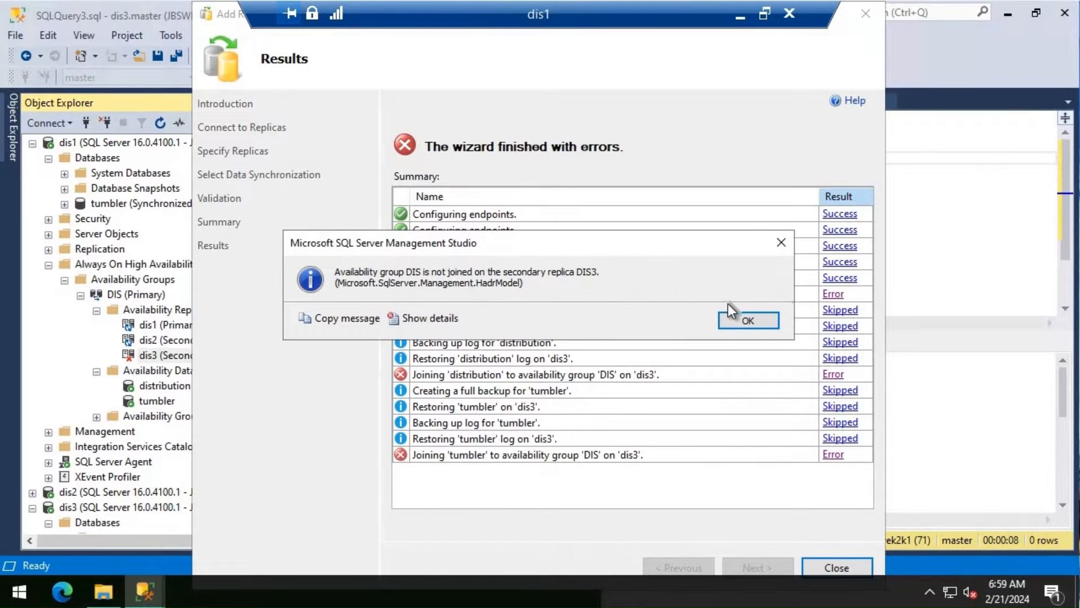
click(758, 318)
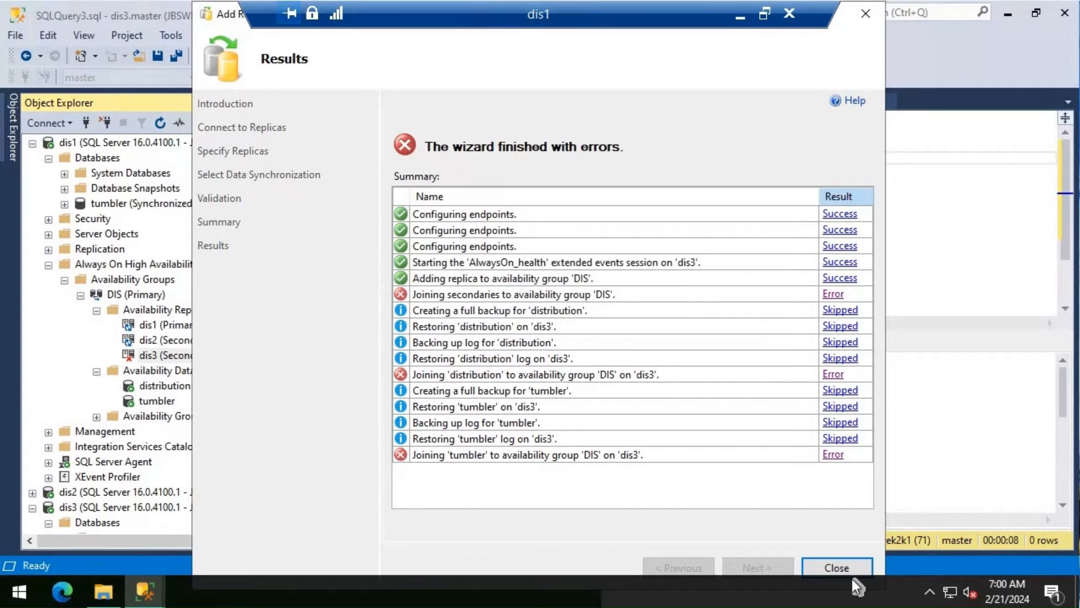
click(845, 562)
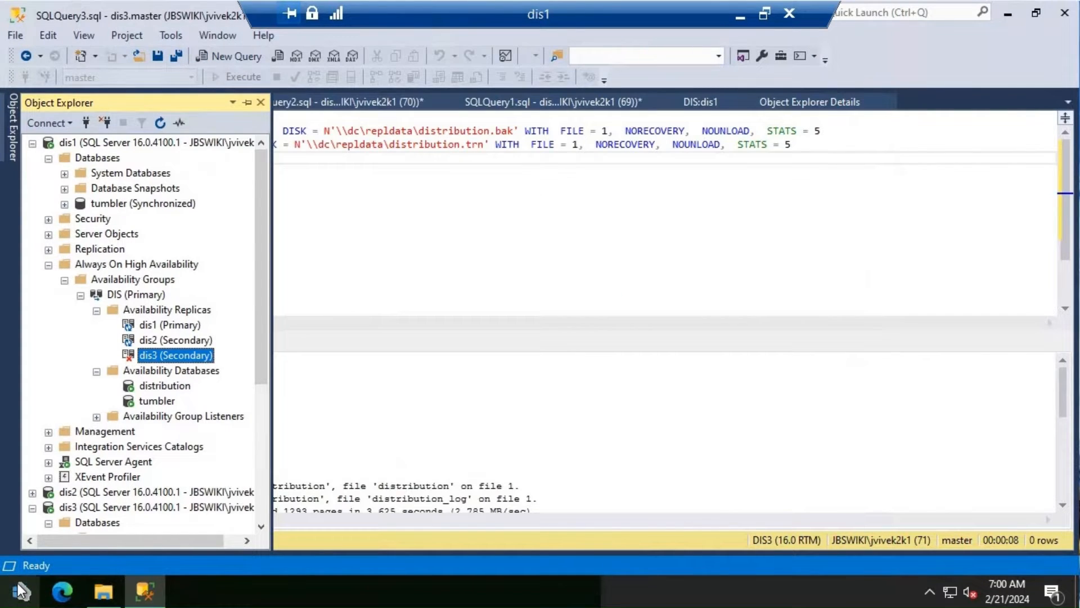
Launch Failover Cluster Manager by running cluadmin.msc.
right_click(18, 591)
click(69, 500)
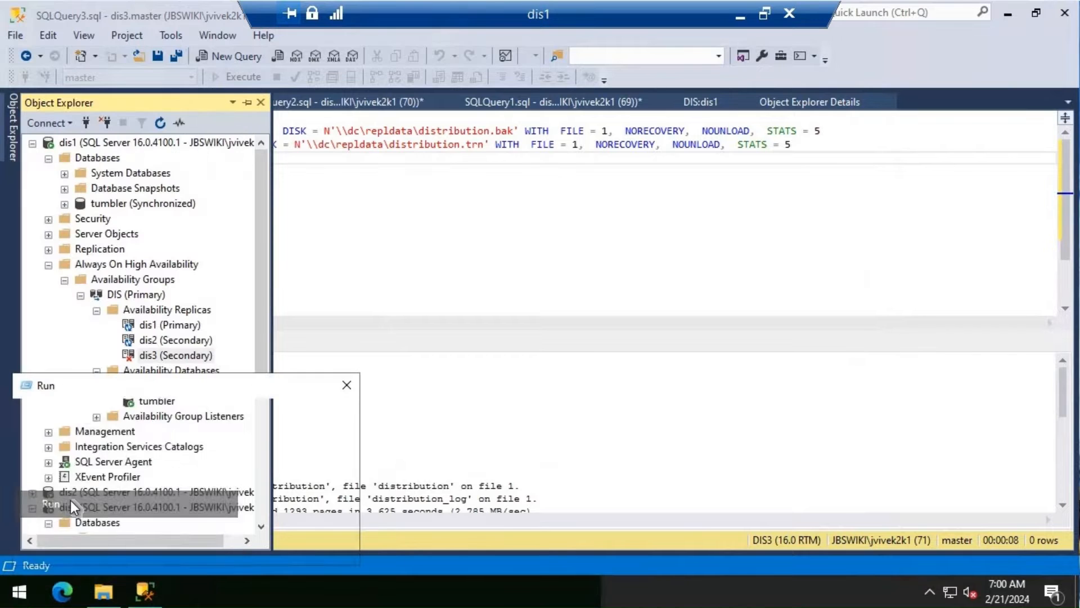
text(cluad)
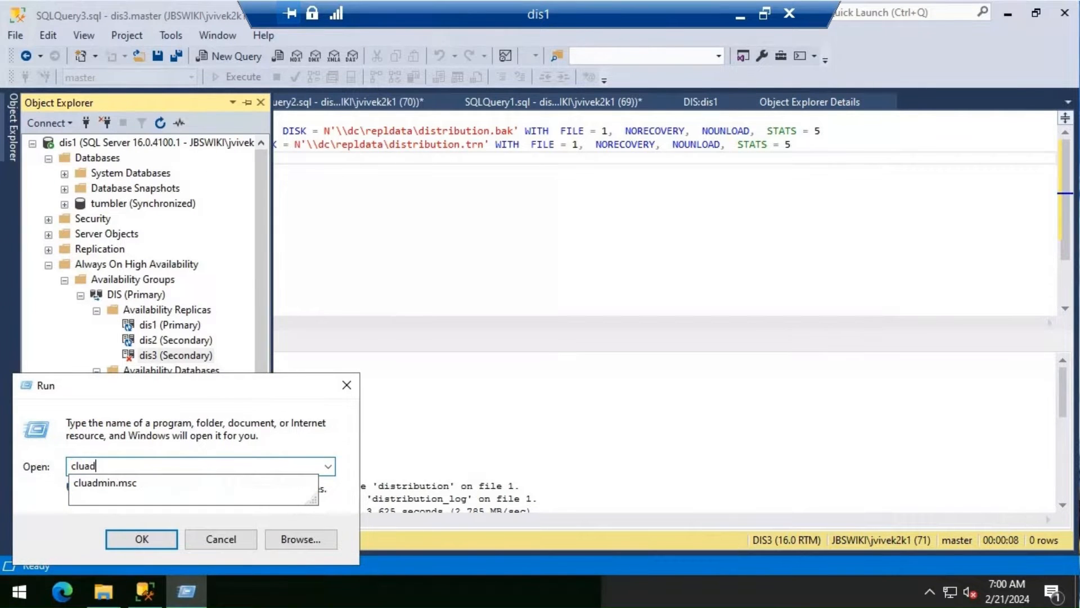
key(Down)
key(Return)
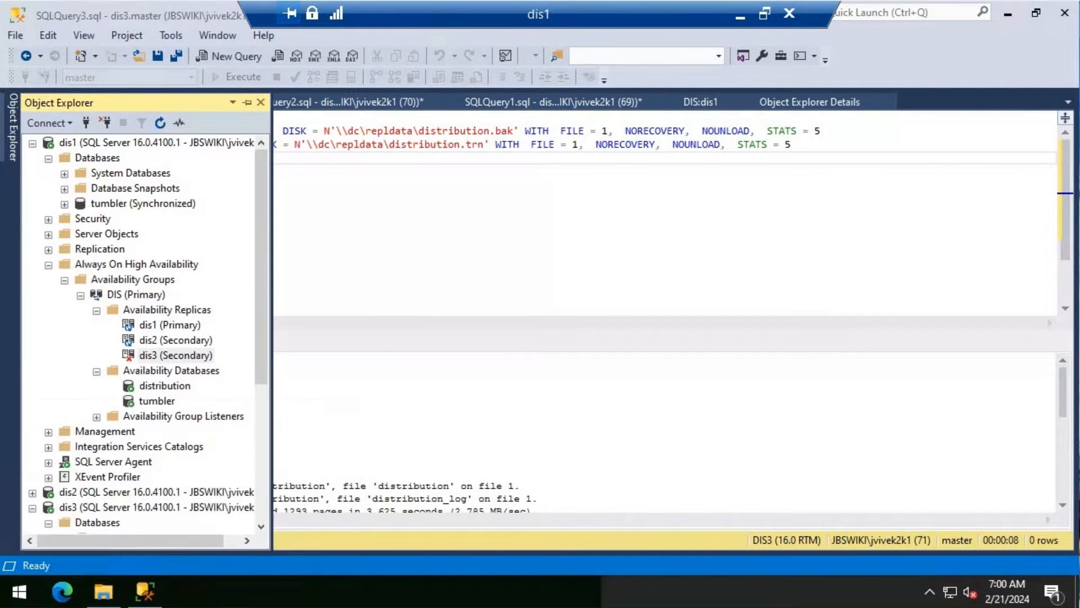
Open a Command Prompt and ping dis3 to find its IP address.
right_click(18, 594)
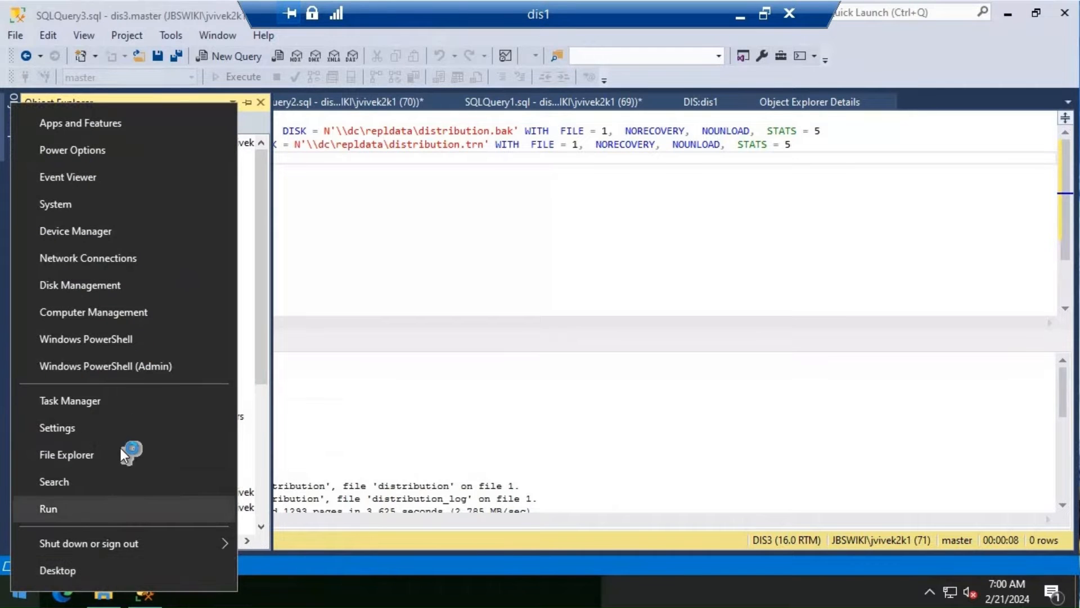
click(76, 512)
text(cmd)
key(Return)
text(ping )
text(jb)
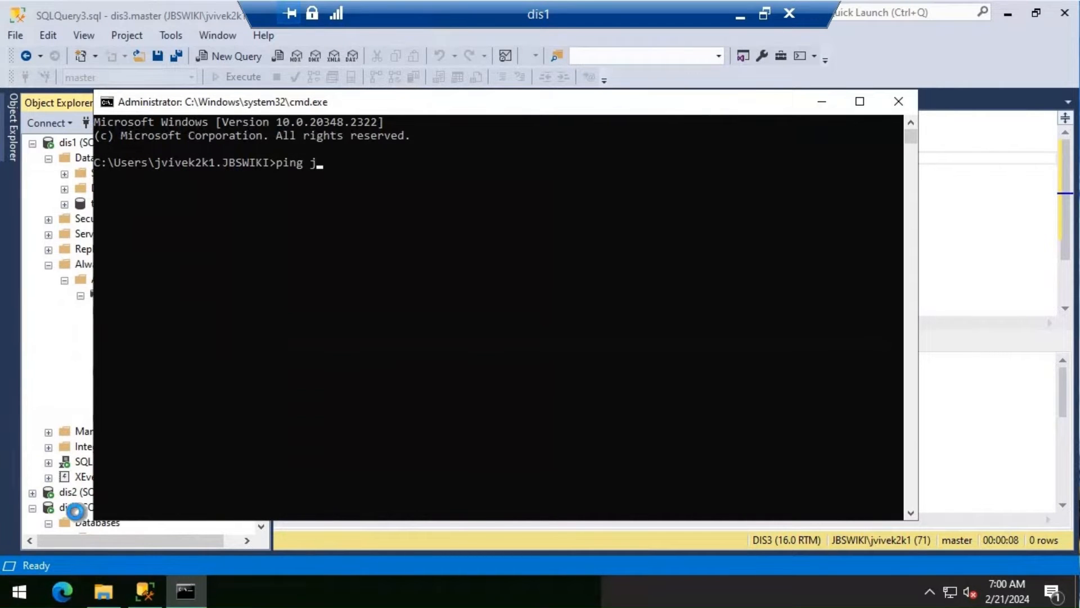
key(BackSpace)
key(BackSpace)
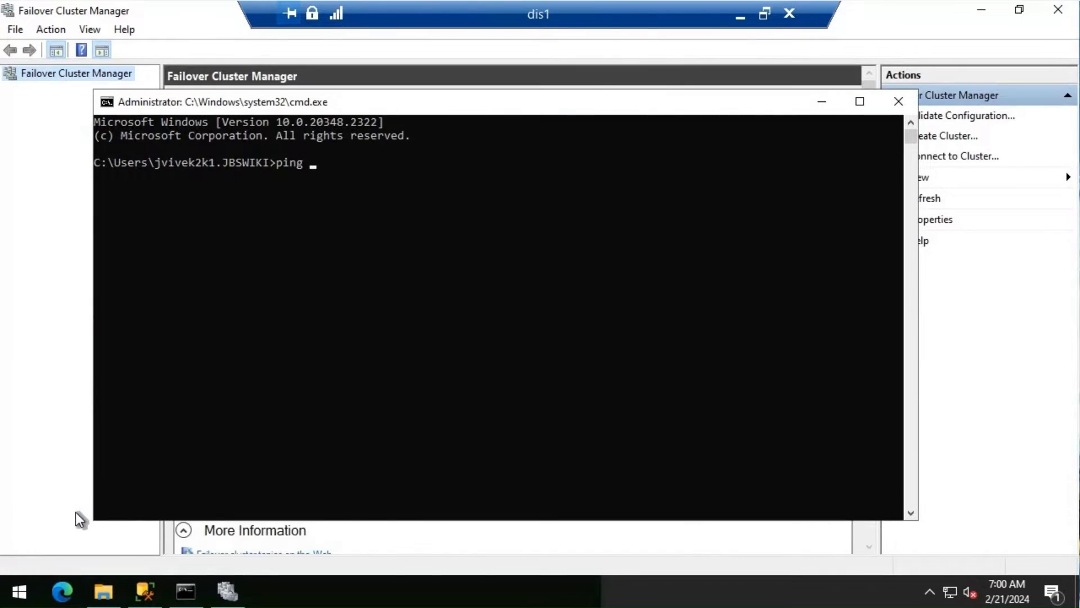
text(dis3)
key(Return)
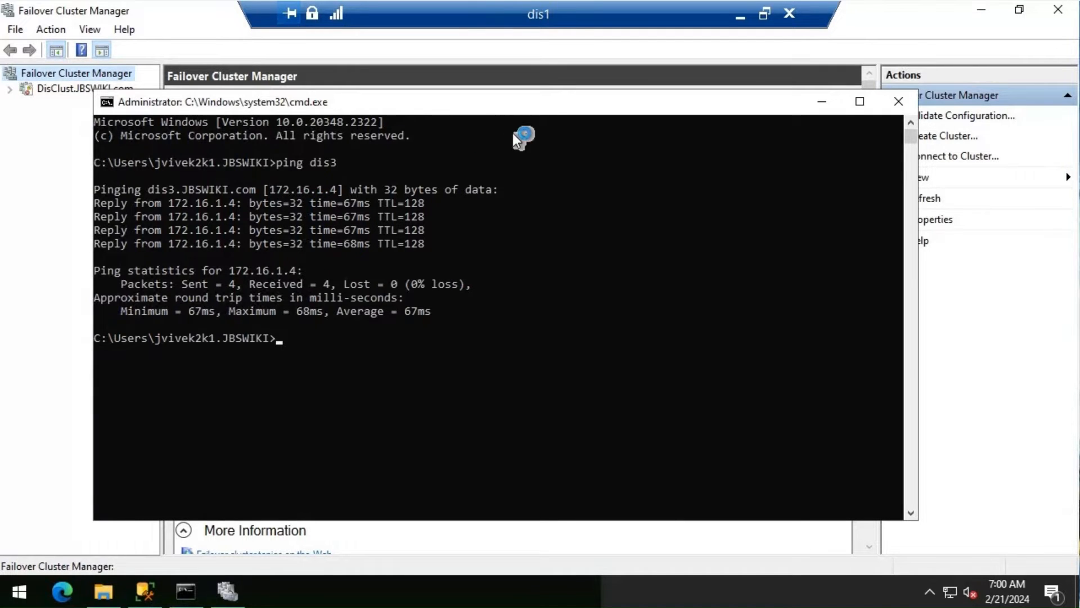
In Failover Cluster Manager, show the DIS role's resources and expand the DISL server name to inspect its IP addresses.
click(75, 104)
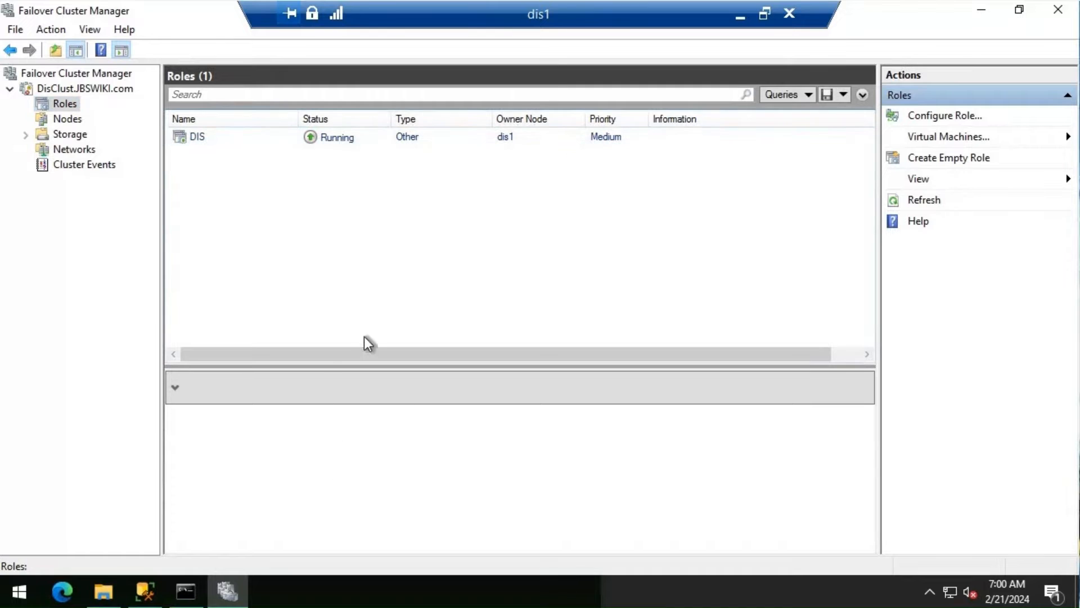
click(240, 140)
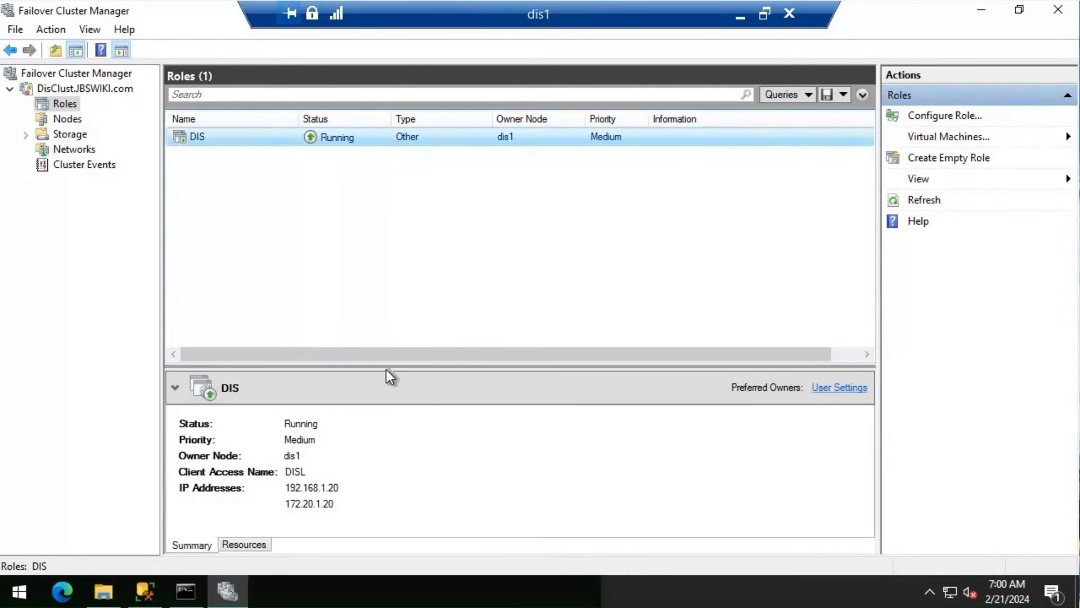
drag(371, 367, 381, 220)
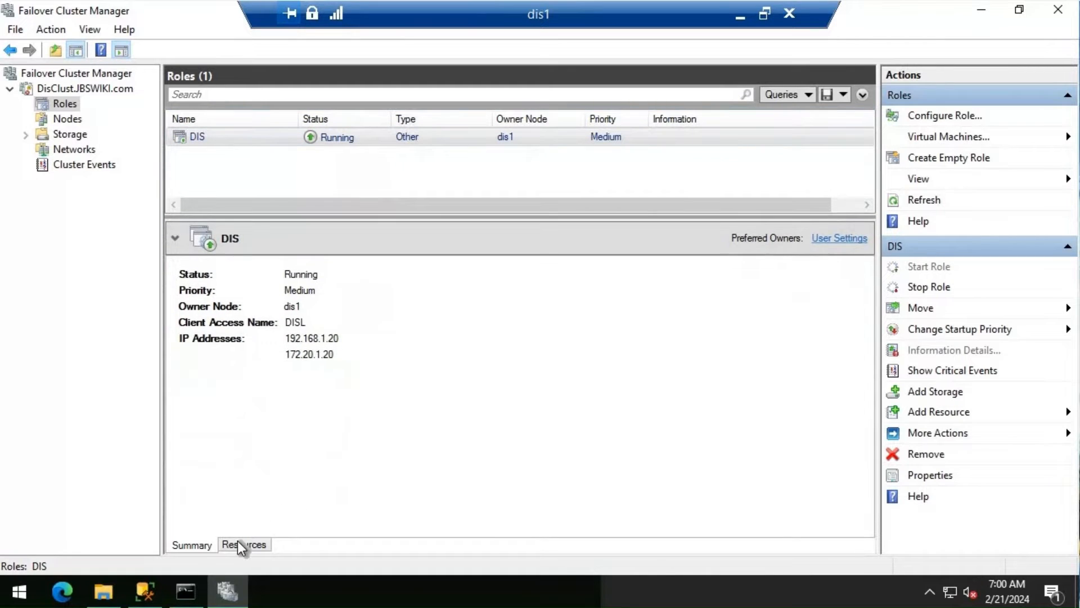
click(238, 542)
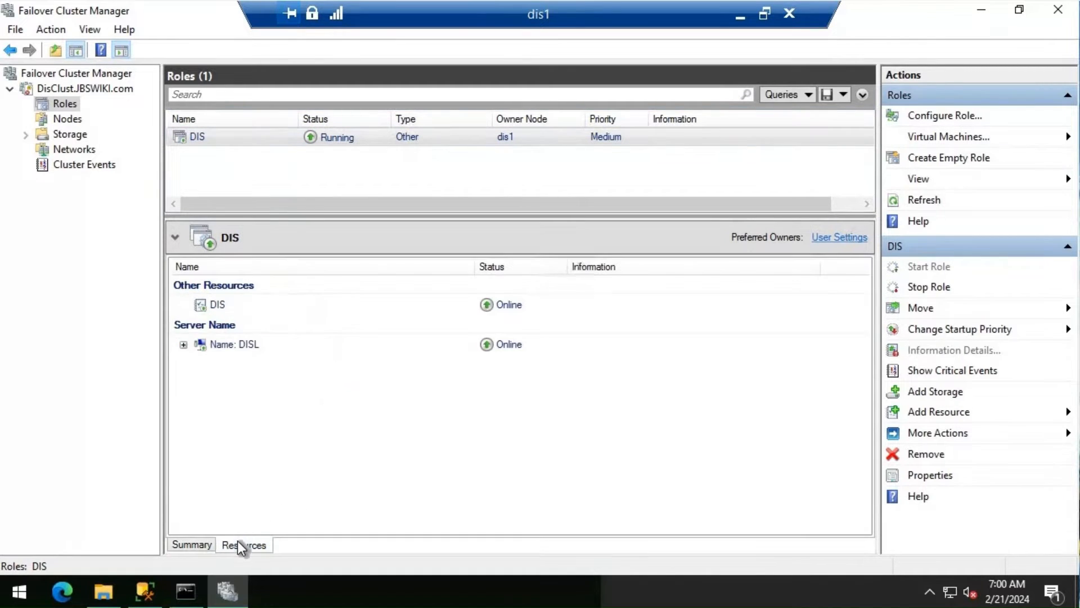
click(184, 344)
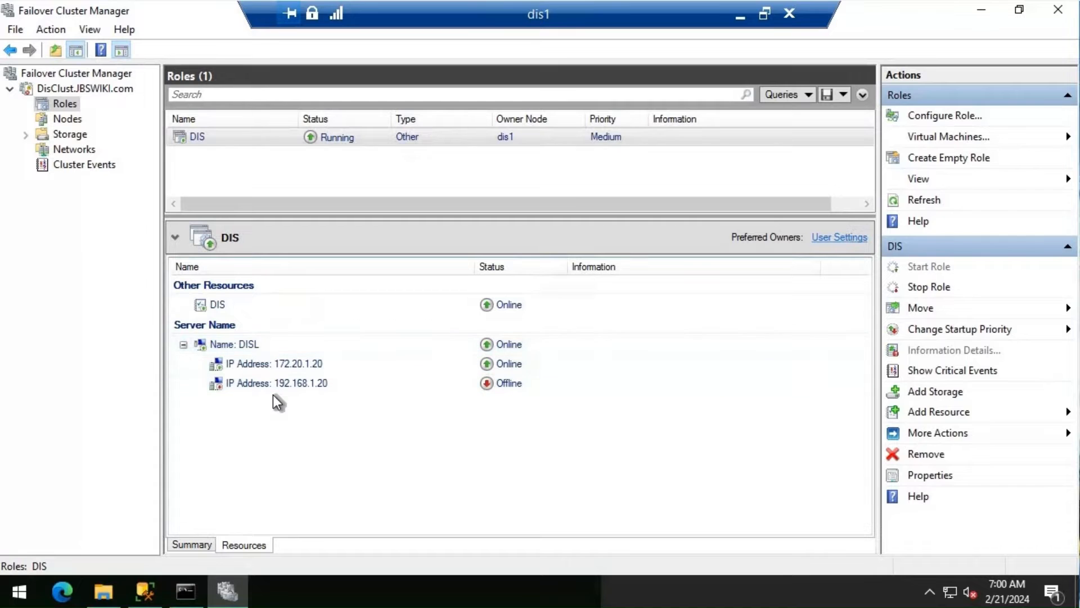
Compare the ping output for dis3 in the Command Prompt with the IP addresses listed under DISL.
click(186, 592)
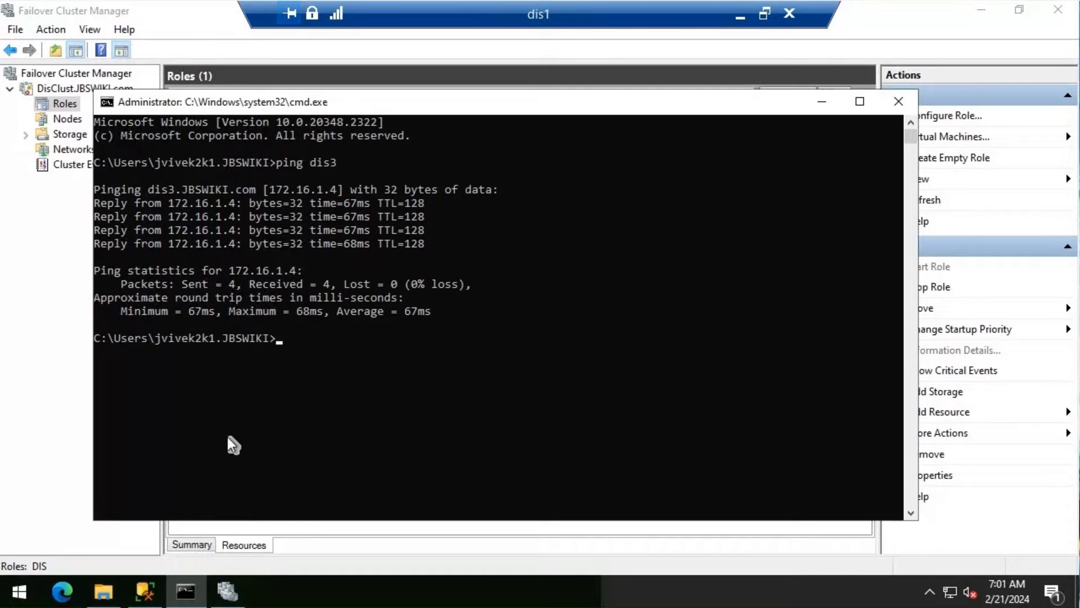
click(186, 591)
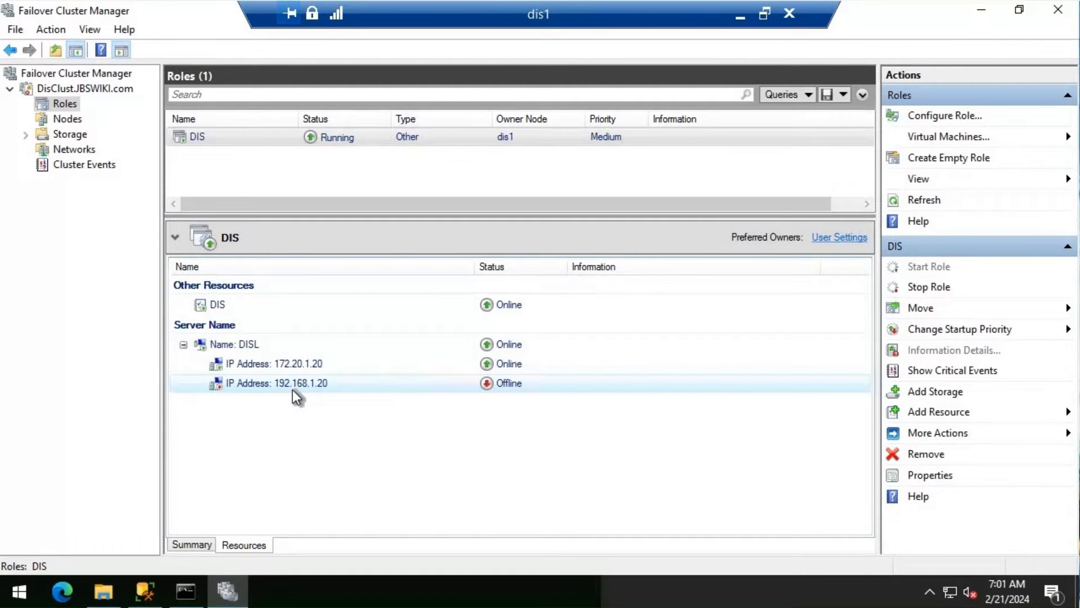
click(186, 592)
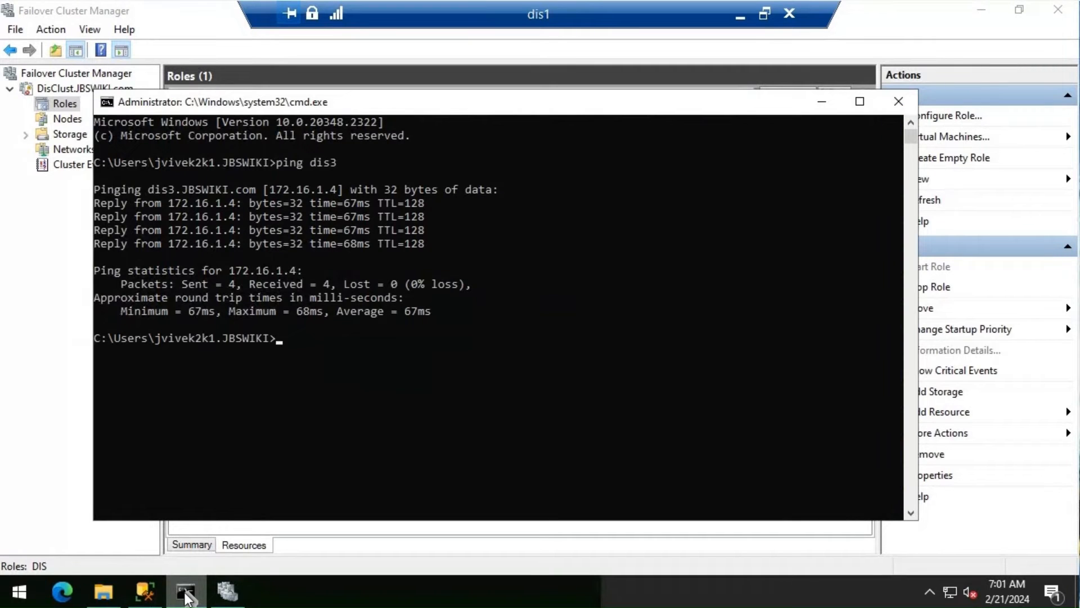
click(185, 595)
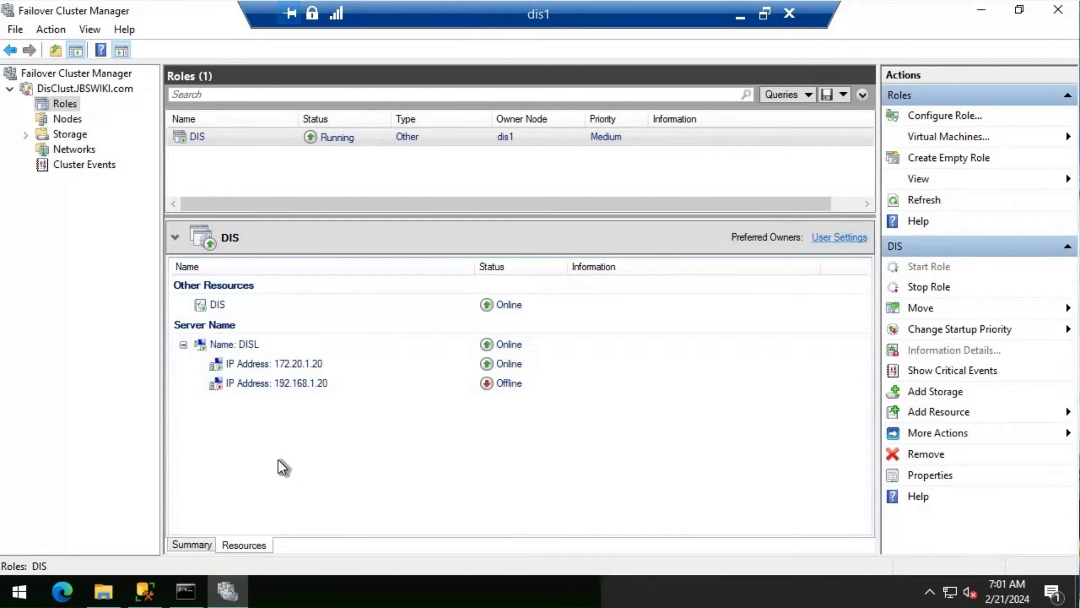
Add the static IP address 172.16.1.20 on network 172.16.1.0/26 to the DISL network name's properties and save them.
click(261, 345)
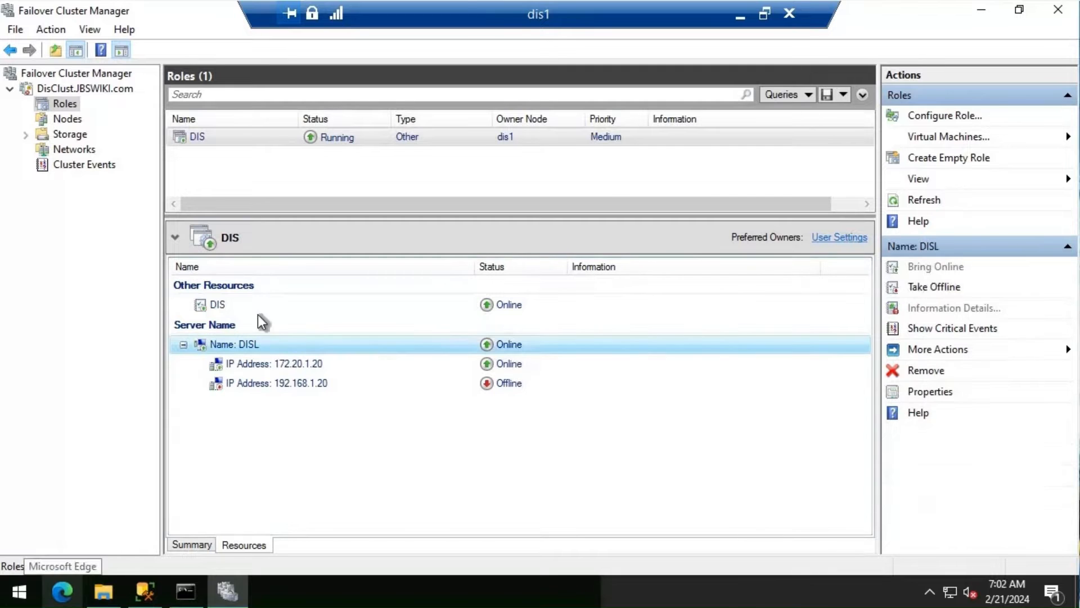
right_click(258, 341)
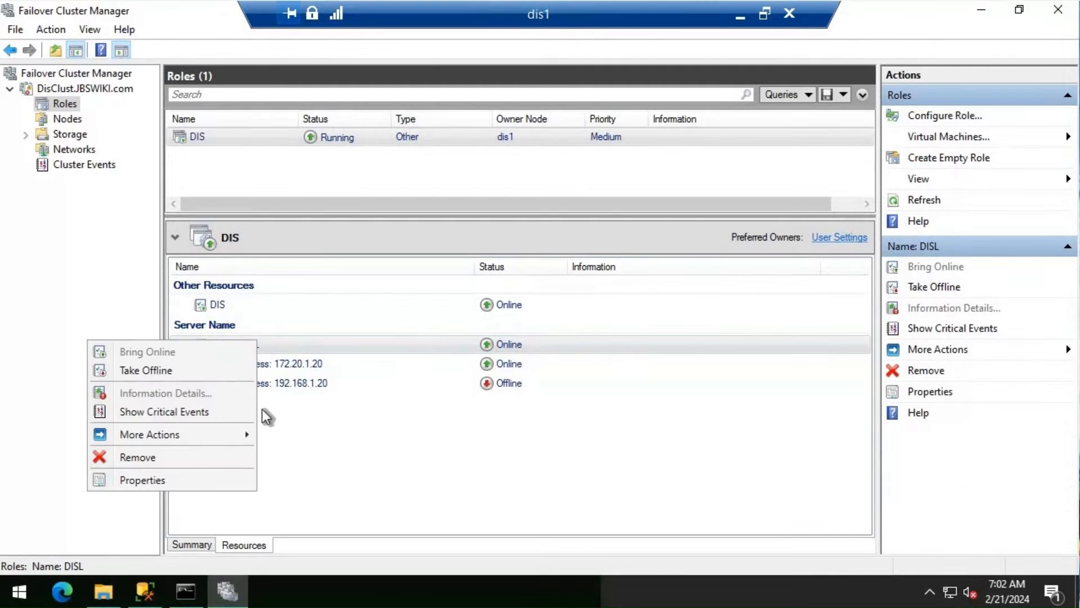
click(197, 480)
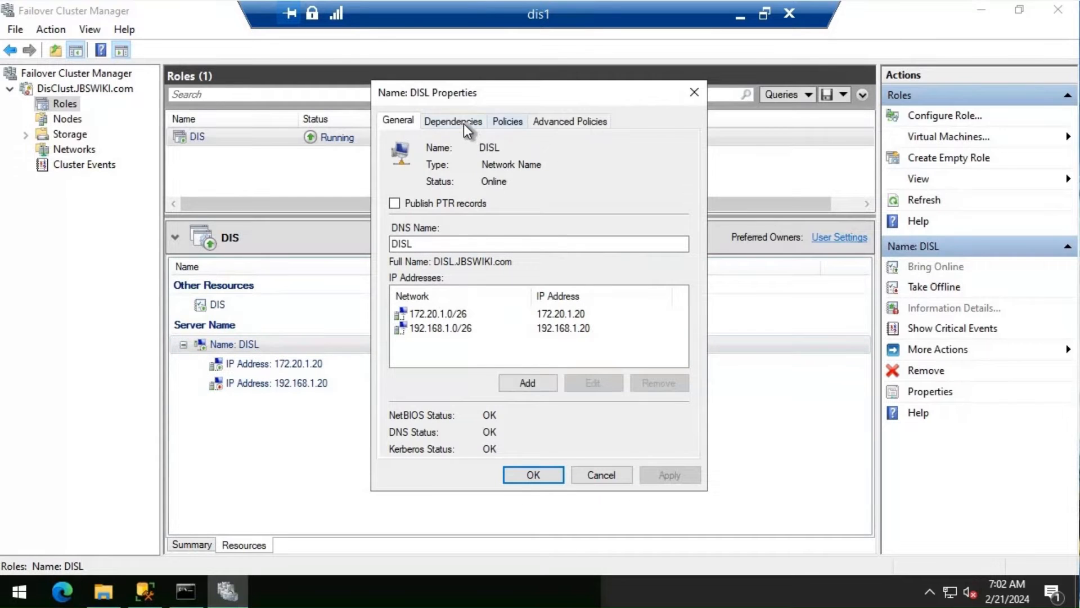
click(542, 382)
click(423, 298)
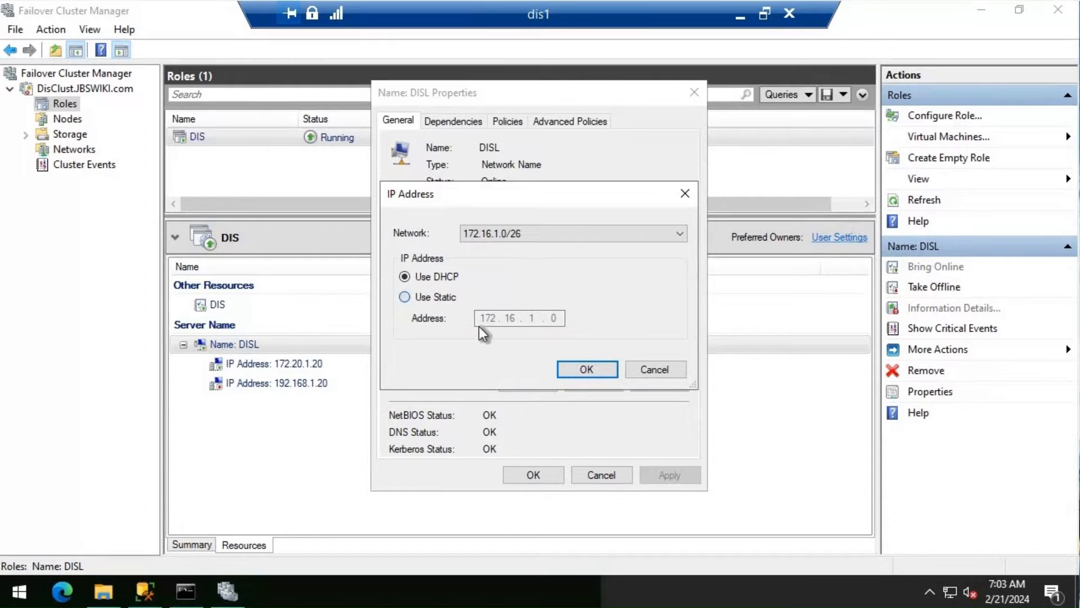
click(553, 318)
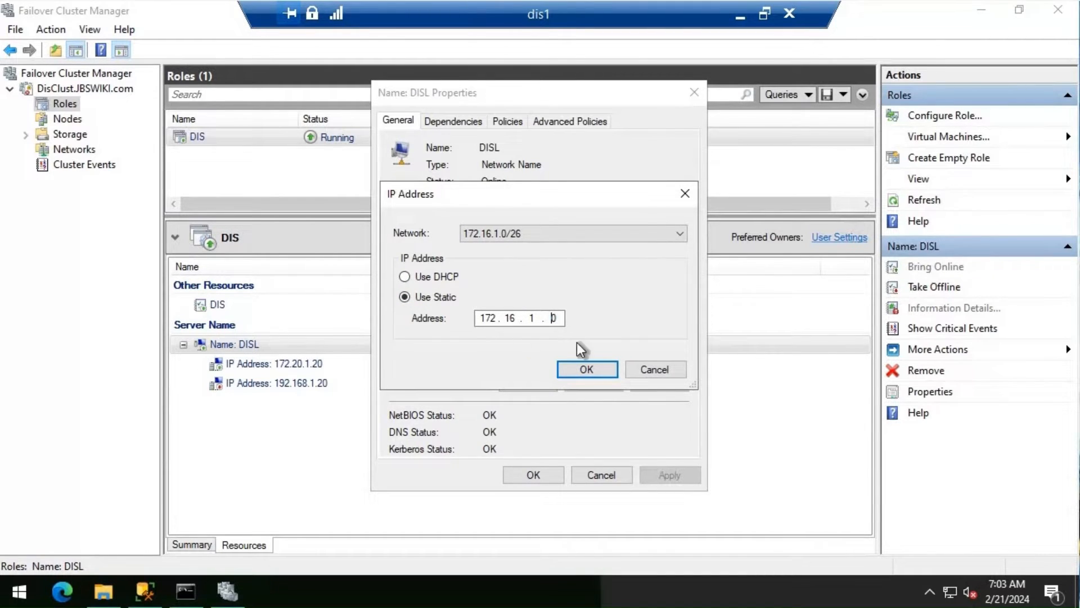
text(2)
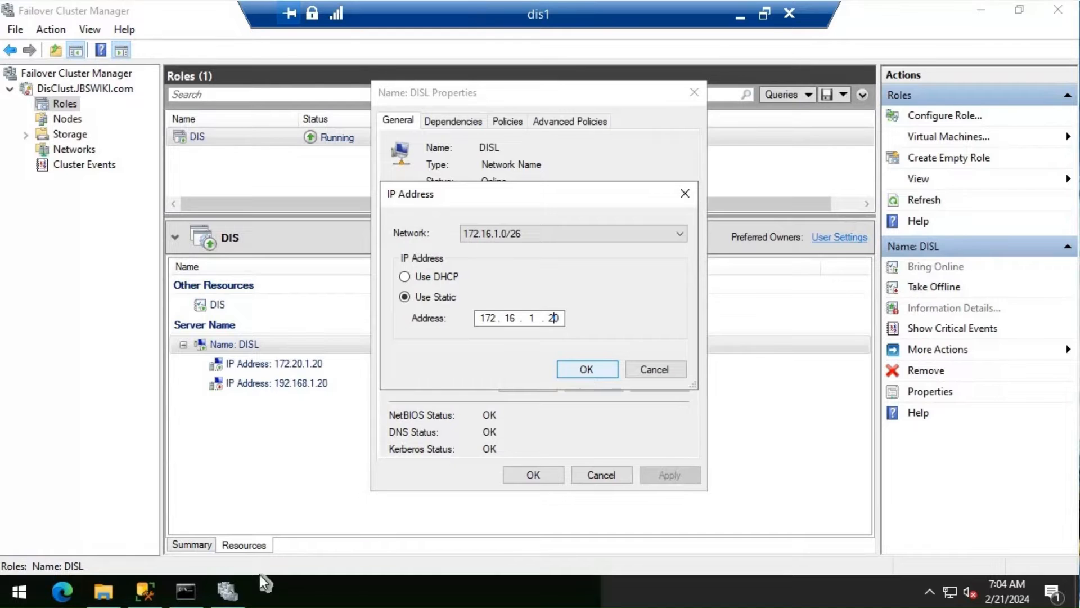
click(186, 594)
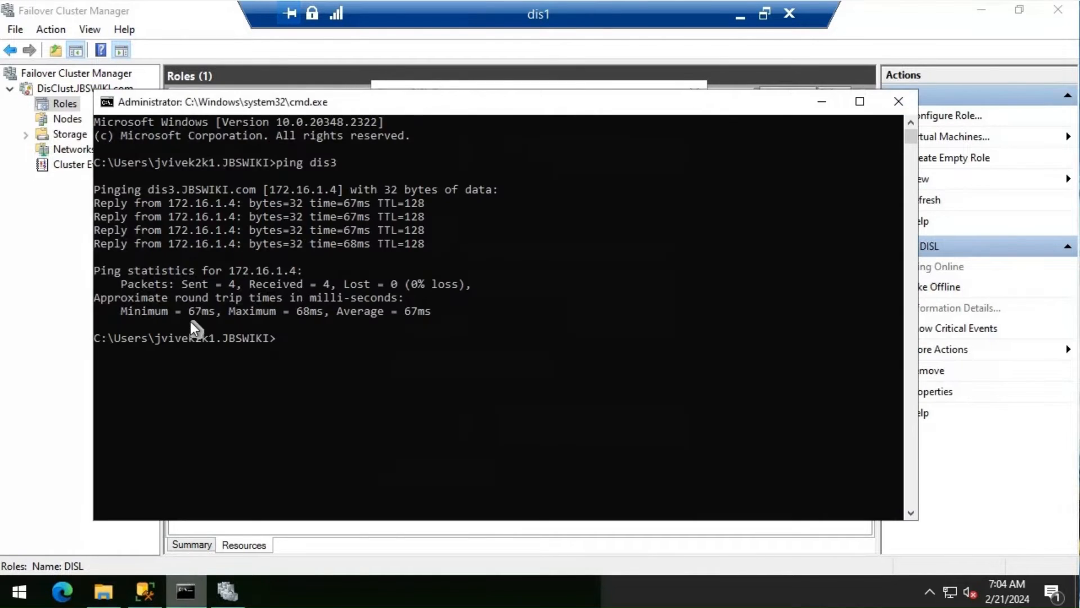
click(227, 591)
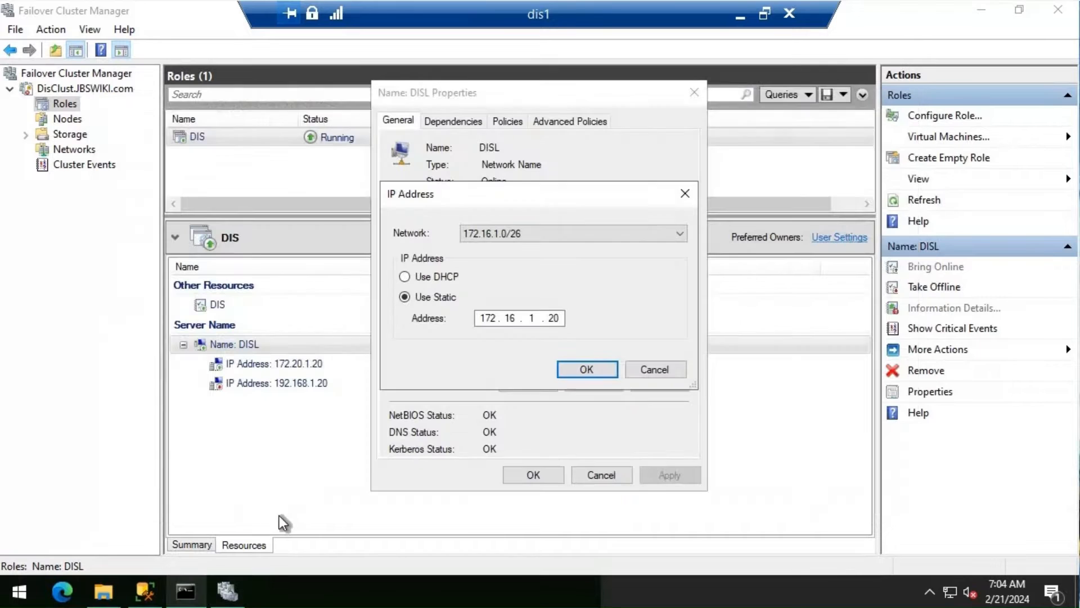
click(579, 369)
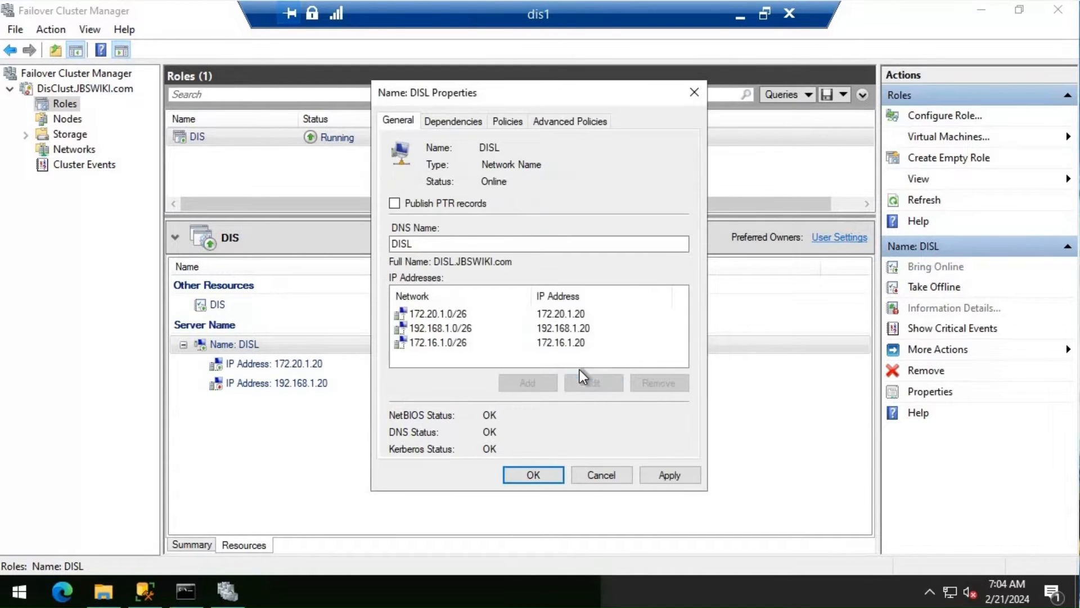
click(542, 477)
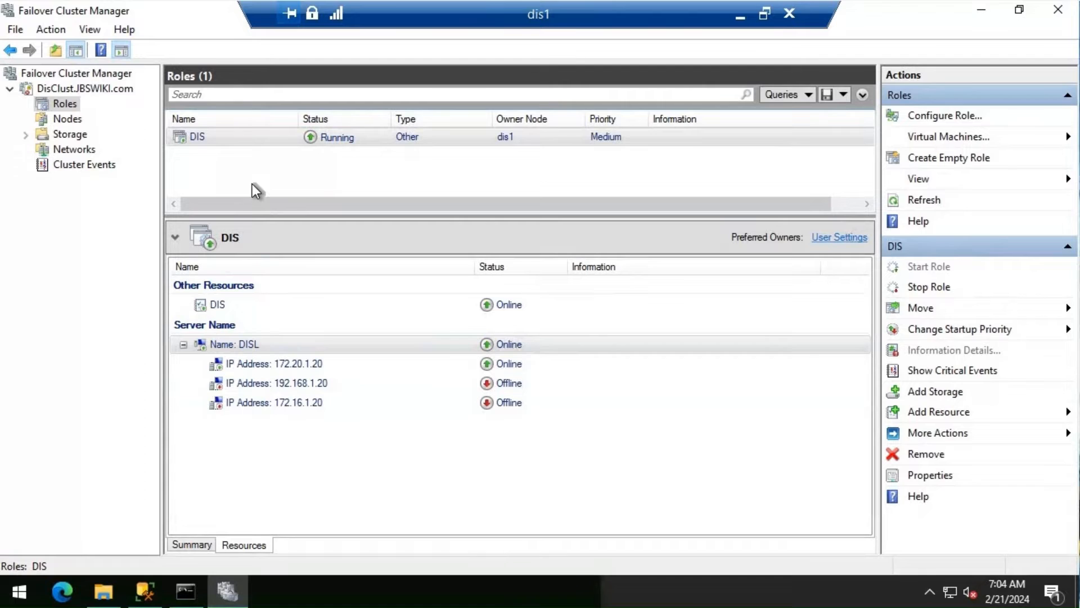
Switch back to SQL Server Management Studio and refresh the availability replicas of the DIS group.
click(259, 350)
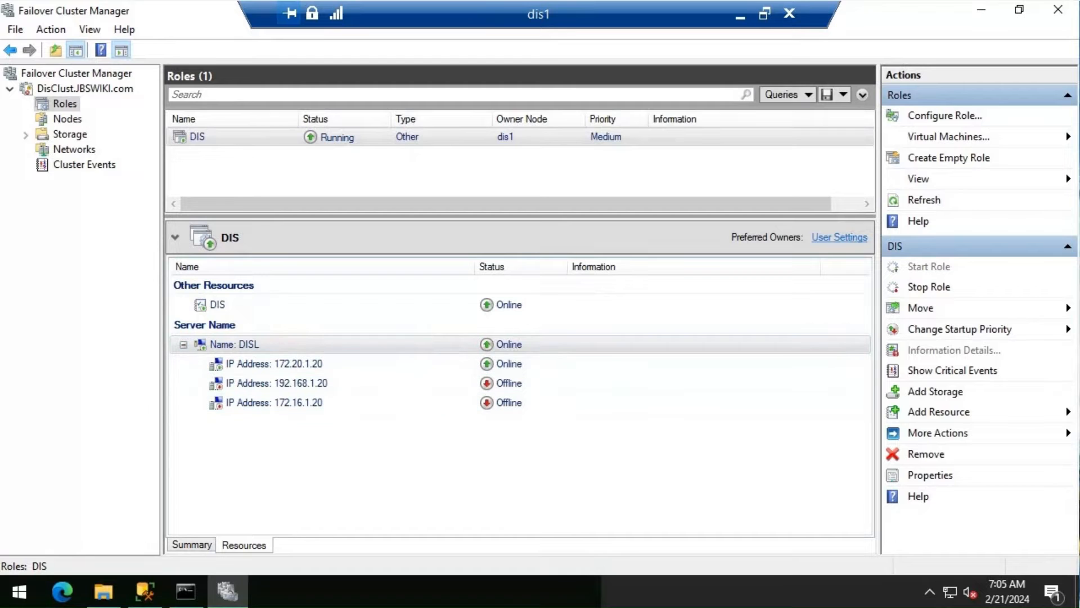
click(228, 590)
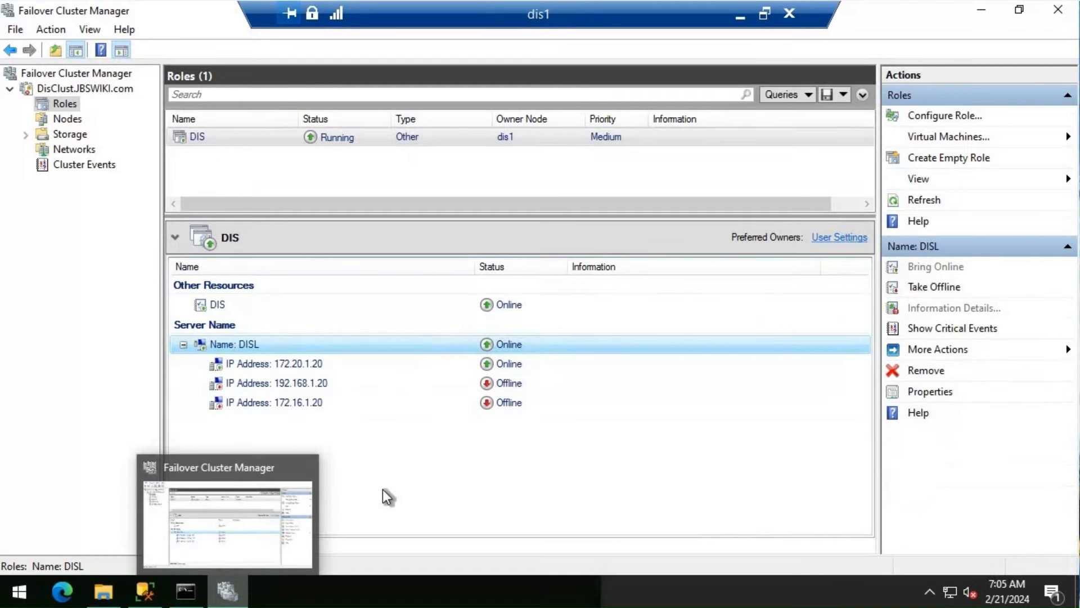
click(150, 586)
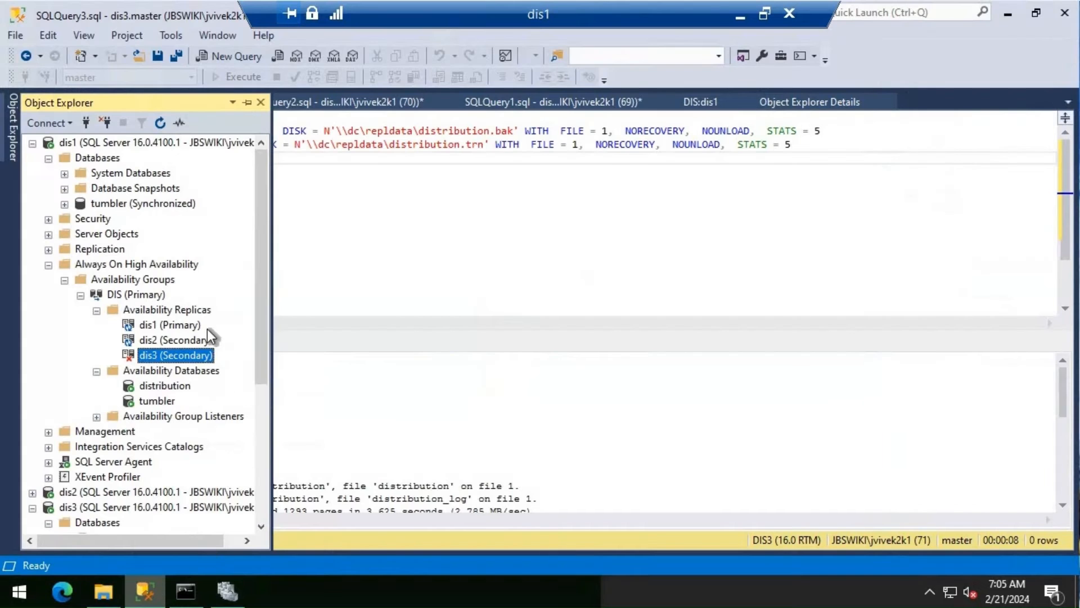
right_click(150, 305)
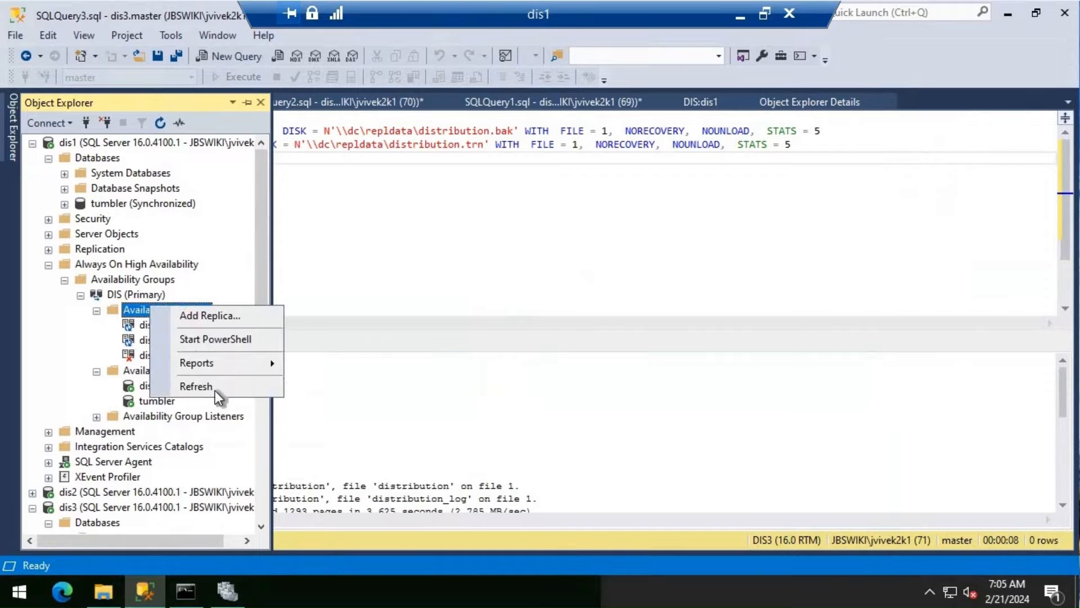
click(197, 386)
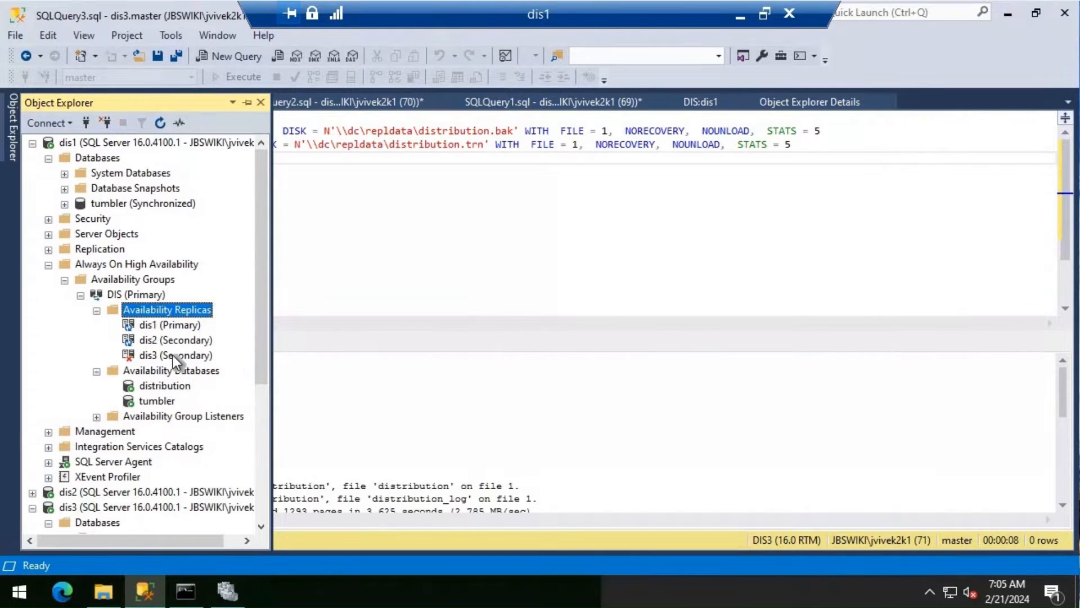
Join the dis3 replica to the DIS availability group, connecting to DIS3 with Windows Authentication, and refresh the availability replicas.
right_click(173, 356)
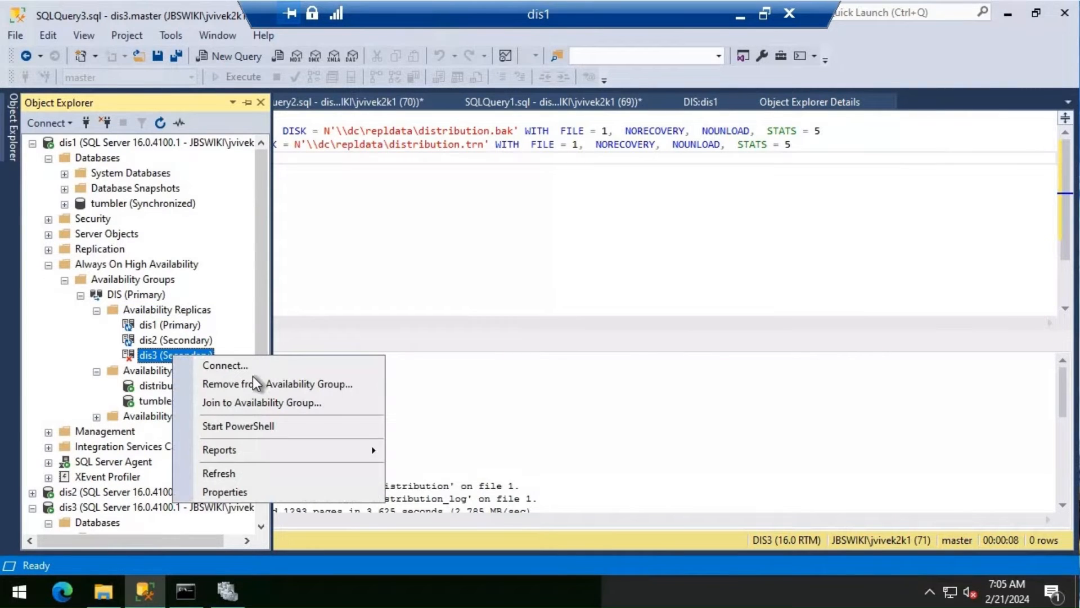
click(279, 404)
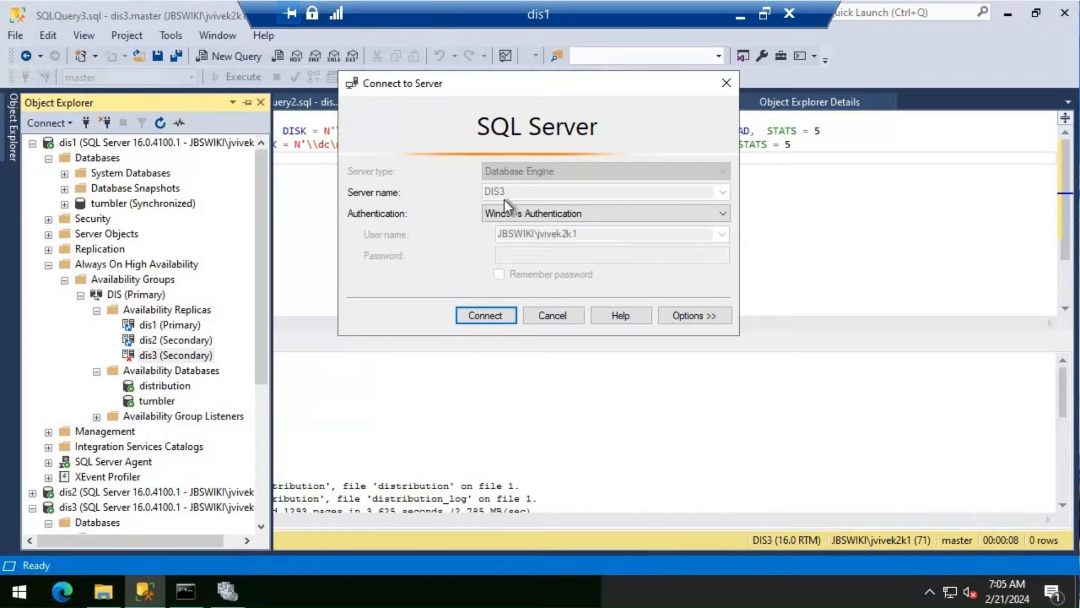
click(495, 318)
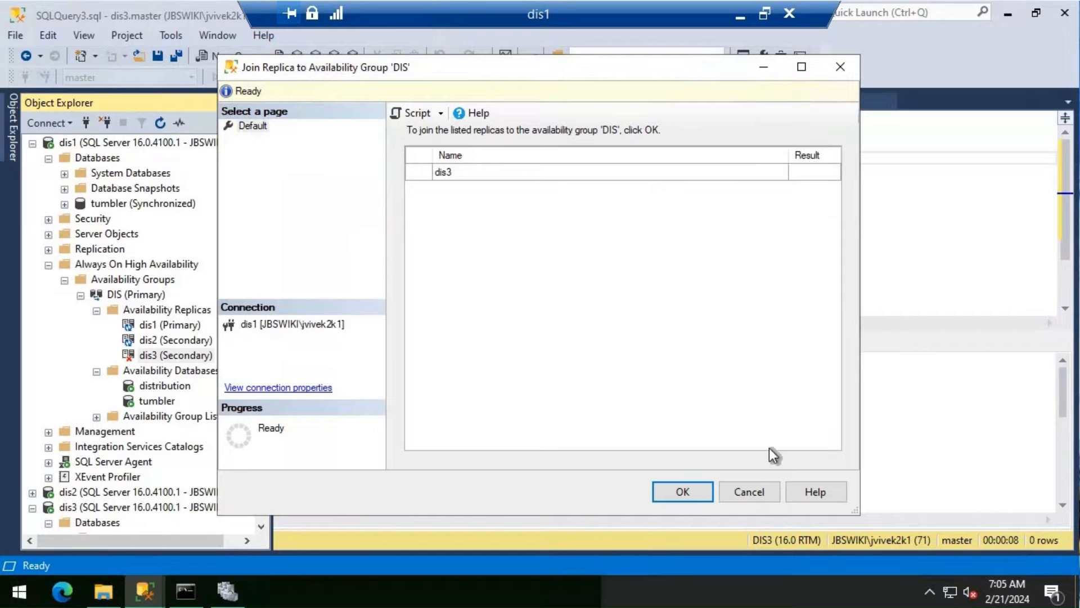
click(693, 488)
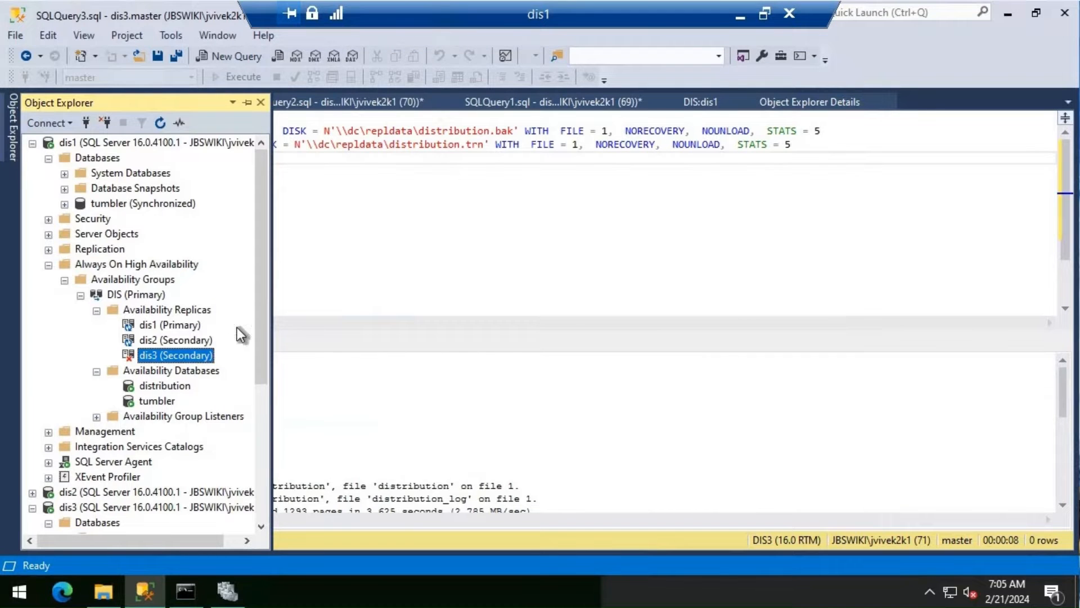
right_click(157, 312)
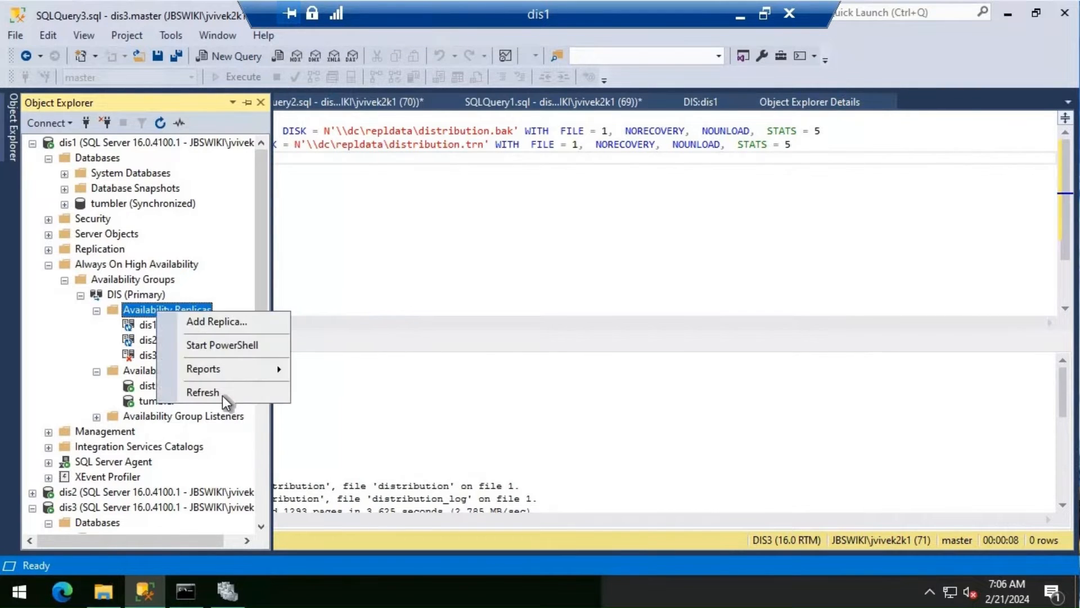
click(202, 392)
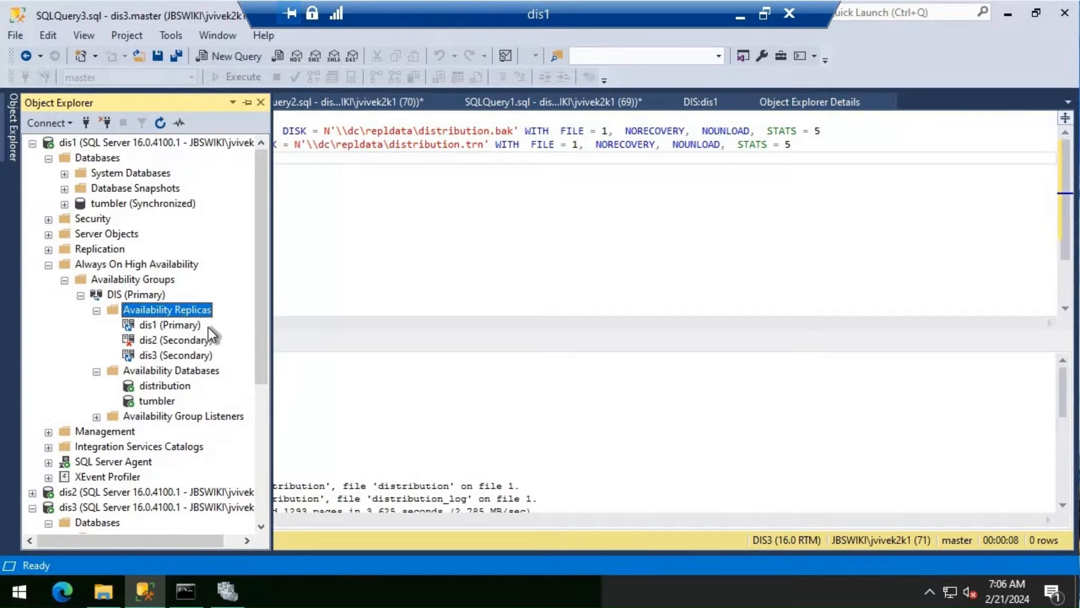
Show the DIS availability group's dashboard, widen the replica Name column, and review the detected issue for dis2.
right_click(127, 289)
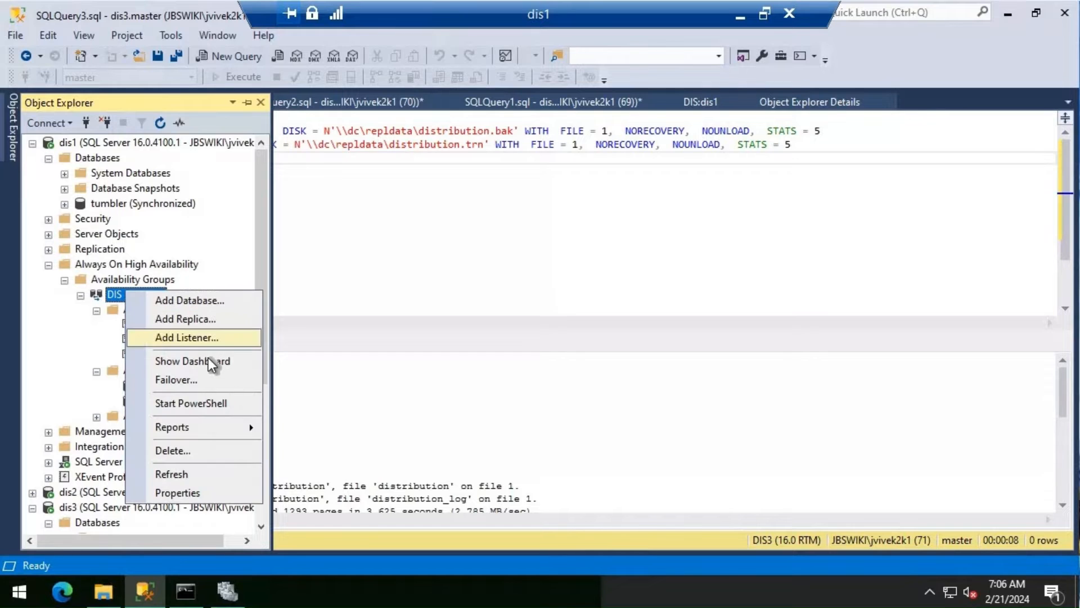
click(209, 360)
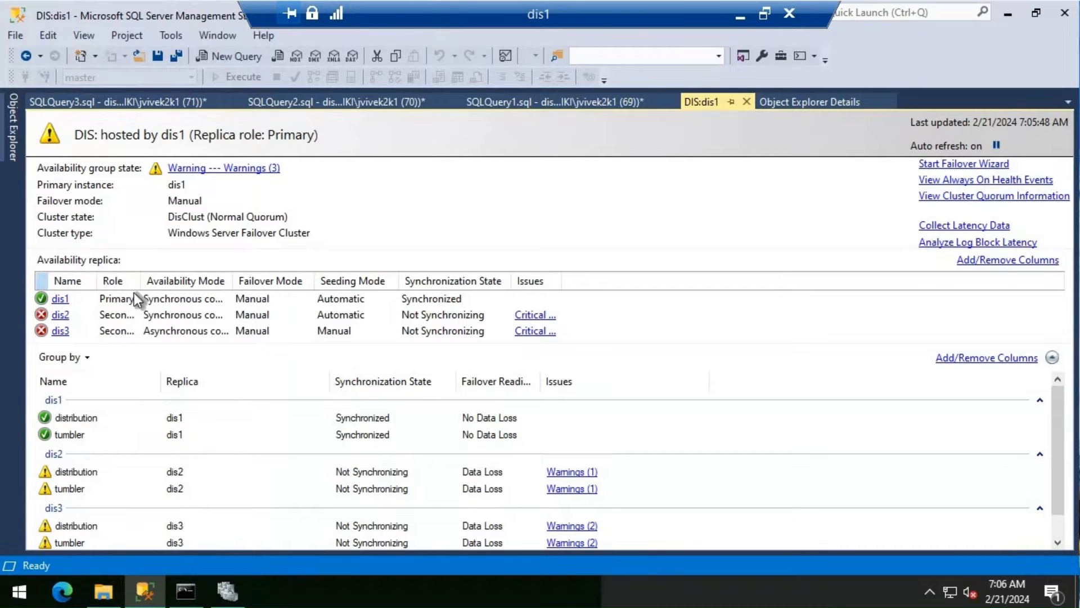
drag(97, 275, 122, 276)
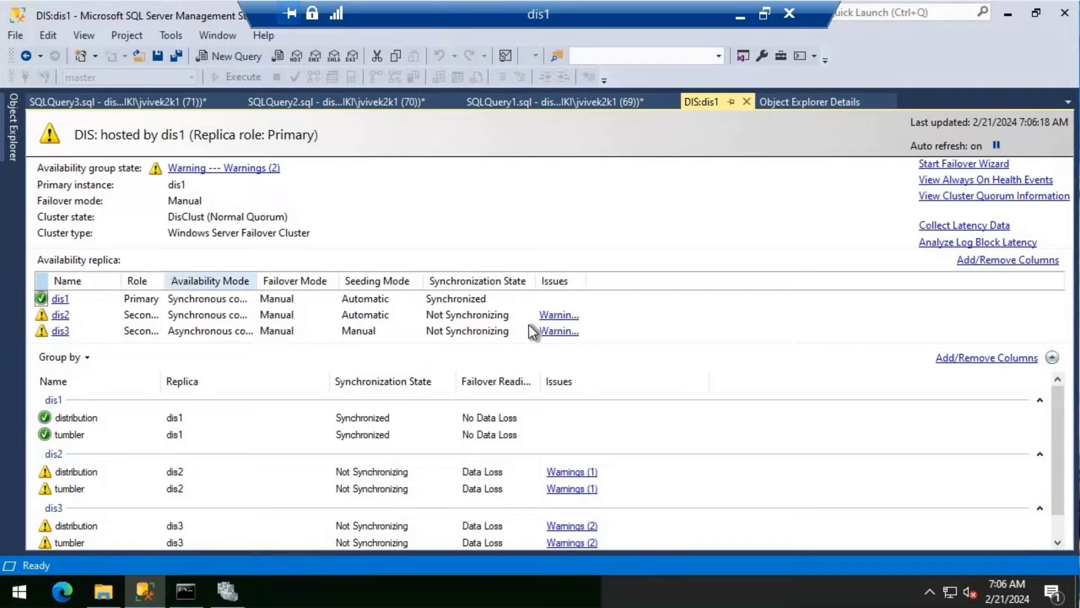
click(552, 315)
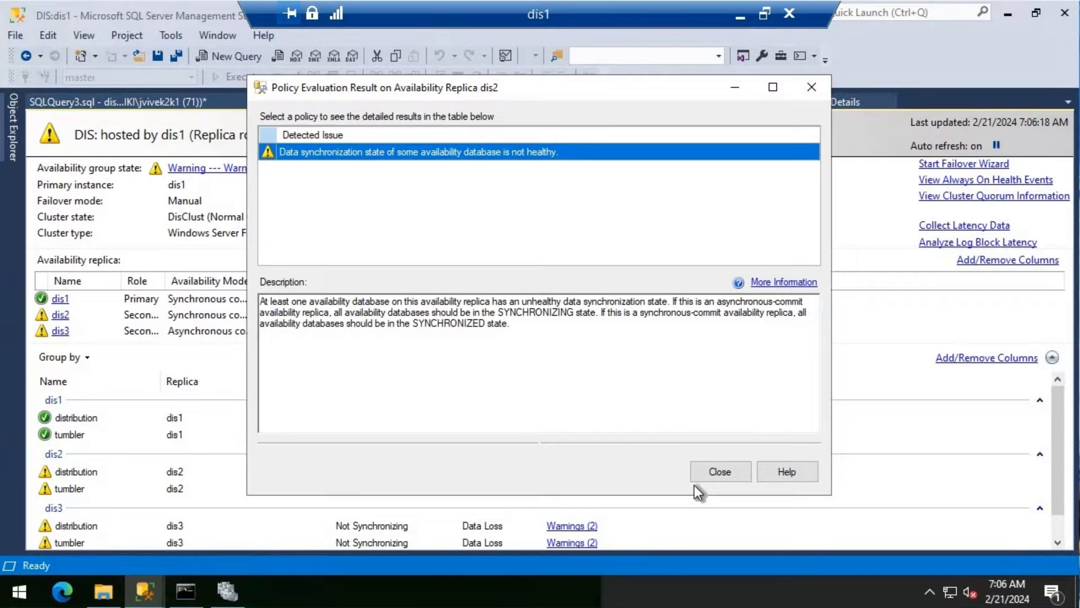
click(715, 473)
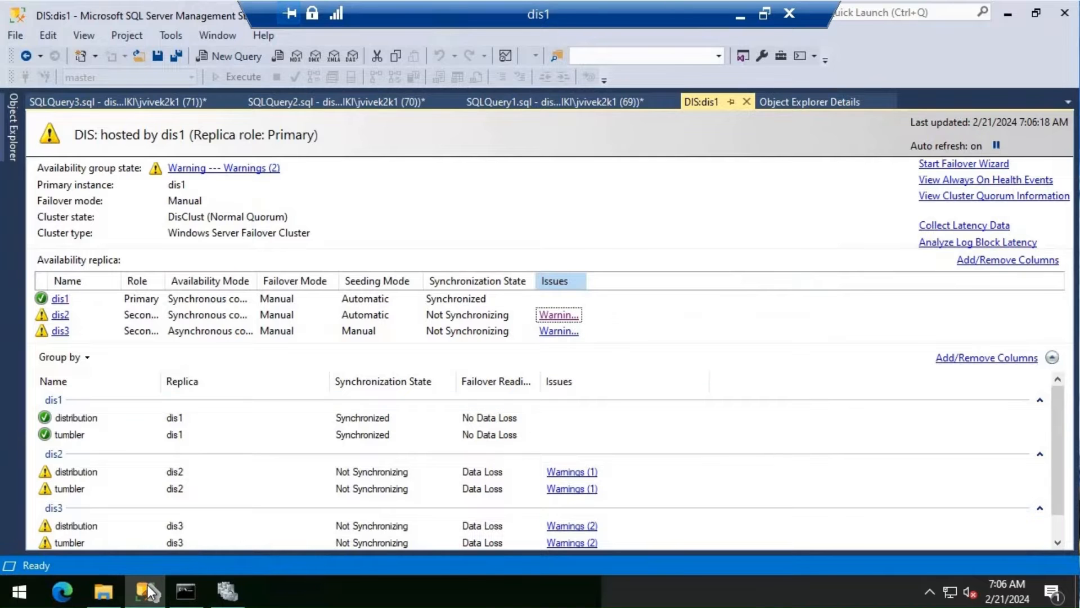
click(227, 591)
key(alt+Tab)
Pin Object Explorer open beside the dashboard and widen it so the full server names fit.
mouse_move(13, 124)
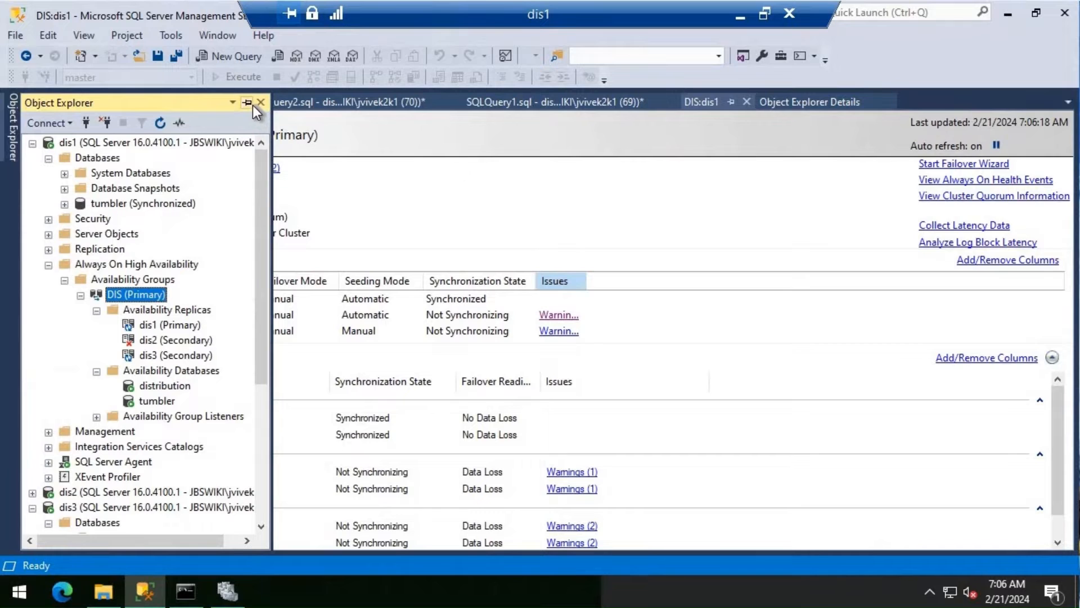
click(251, 105)
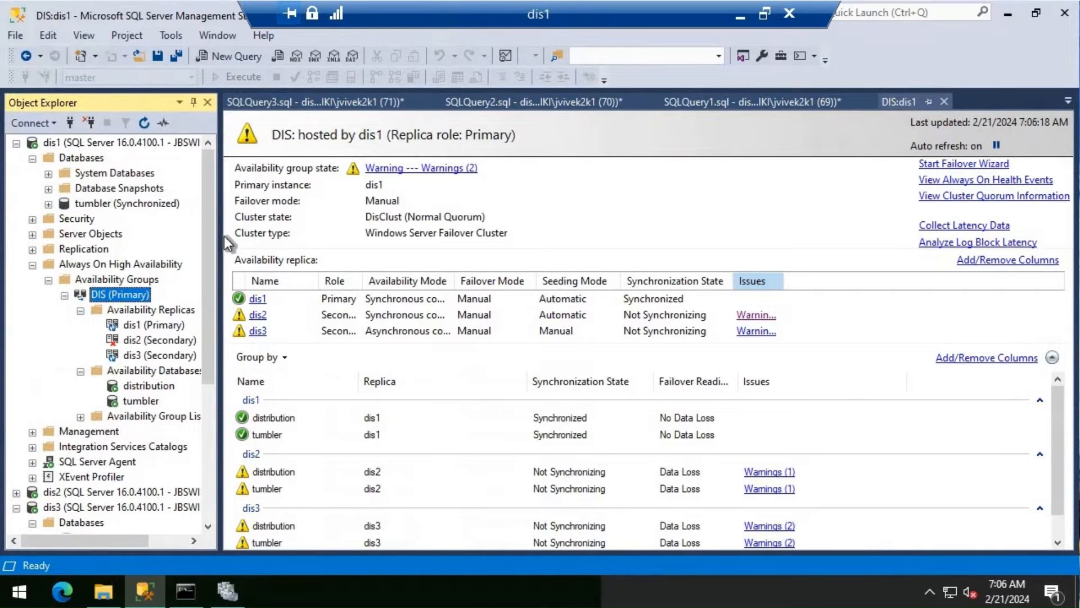
drag(319, 237, 316, 237)
Expand dis2 down to its DIS availability databases, examine their state, and collapse its Always On High Availability node.
click(17, 489)
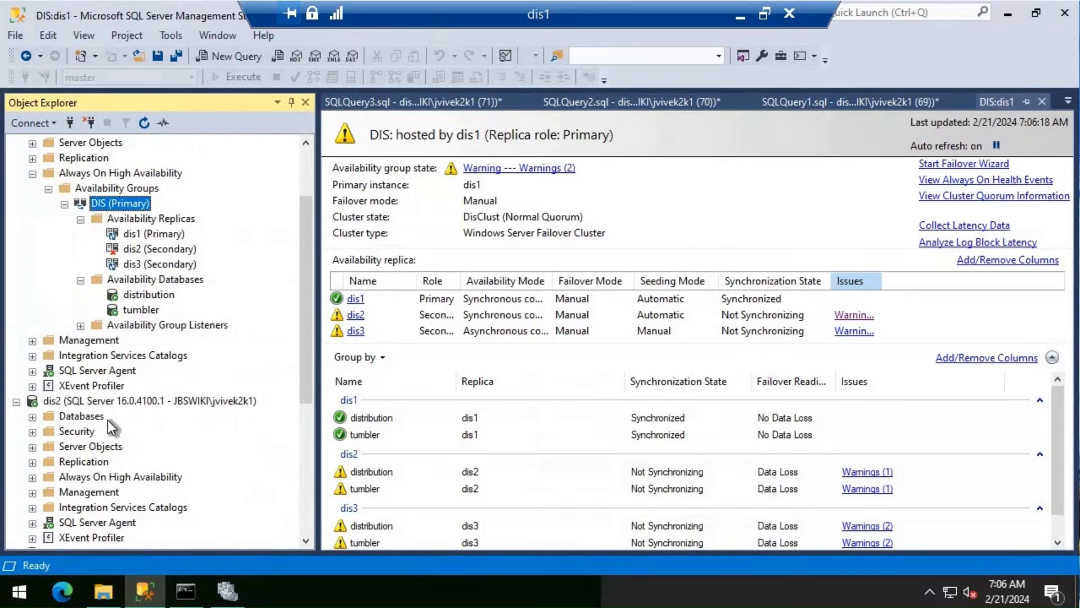
scroll(39, 447, down, 1)
click(33, 431)
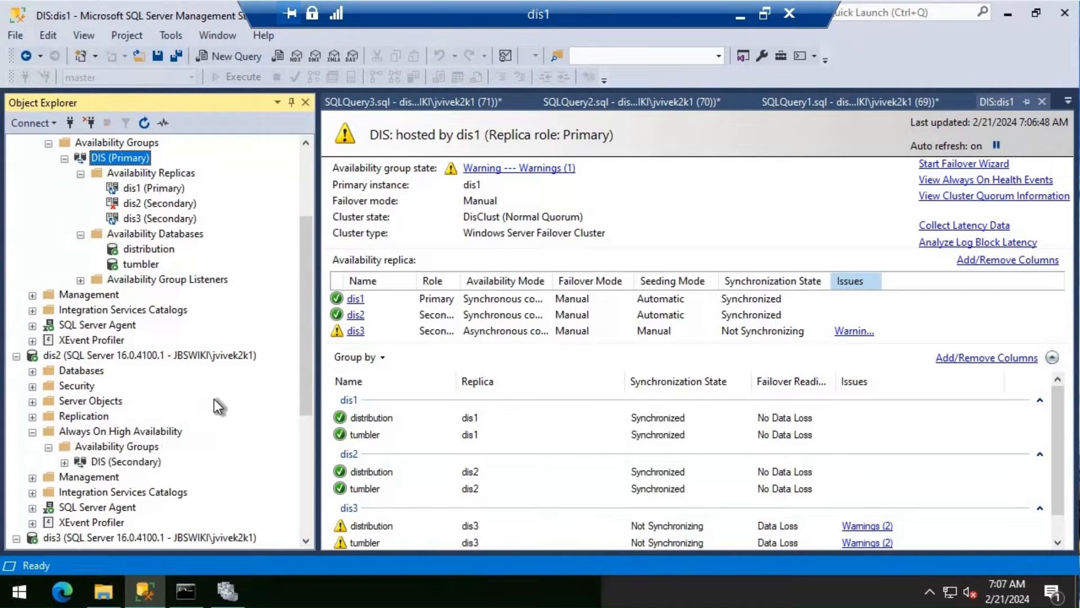
click(64, 461)
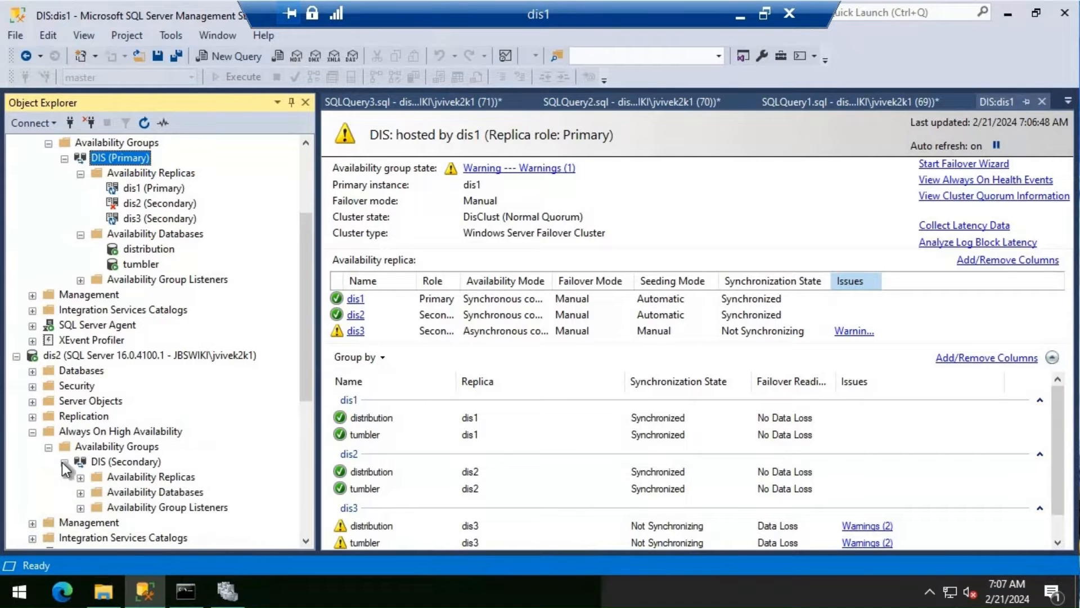
click(82, 492)
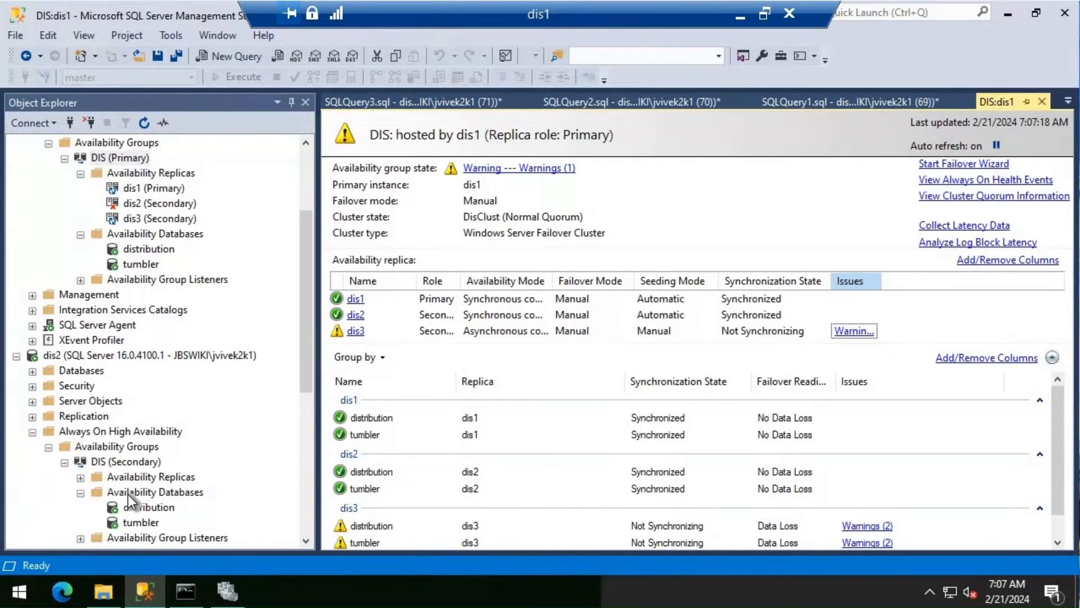
click(32, 431)
Refresh the databases on dis3 and expand its system databases to check the state of distribution.
scroll(124, 416, down, 4)
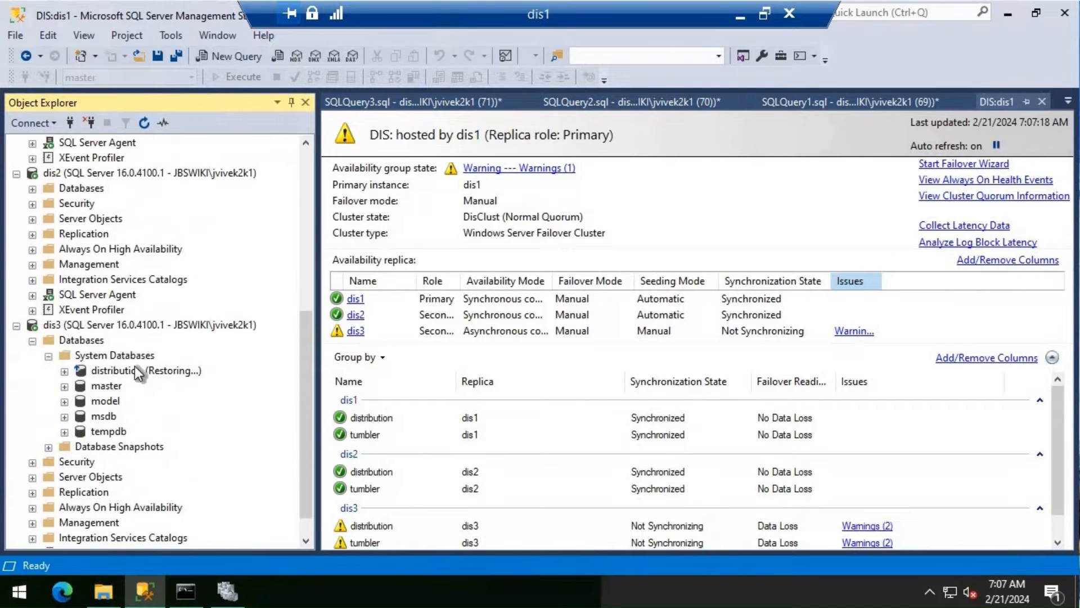
scroll(55, 460, down, 1)
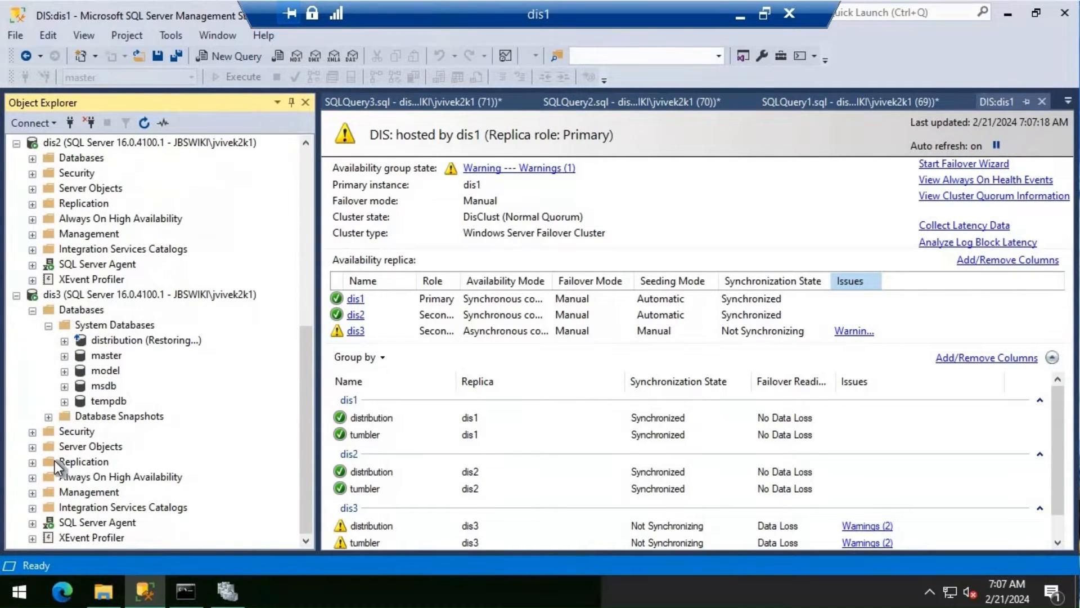
right_click(92, 308)
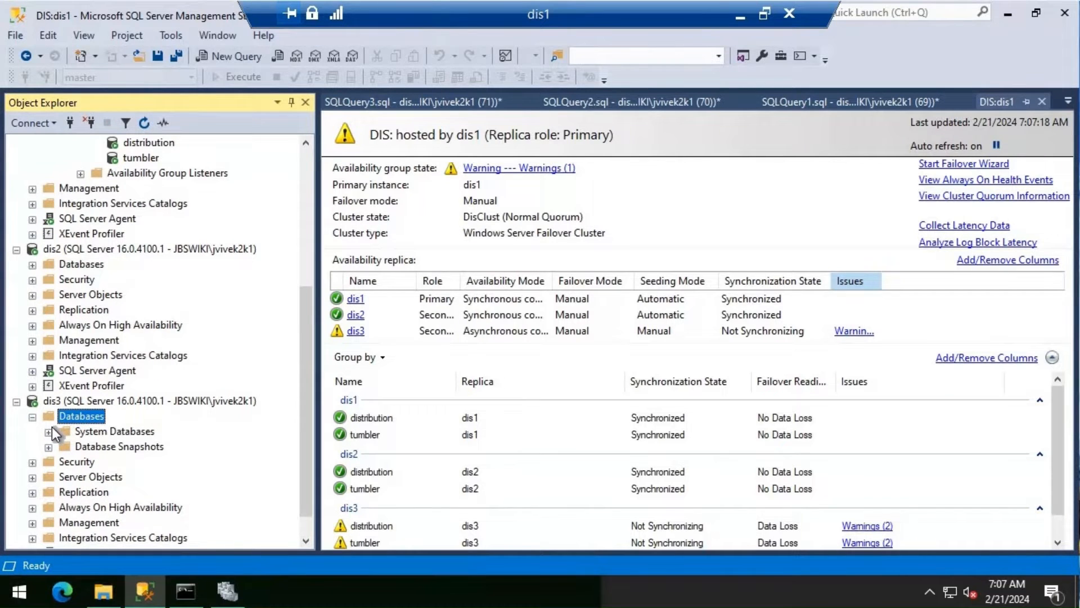
click(49, 431)
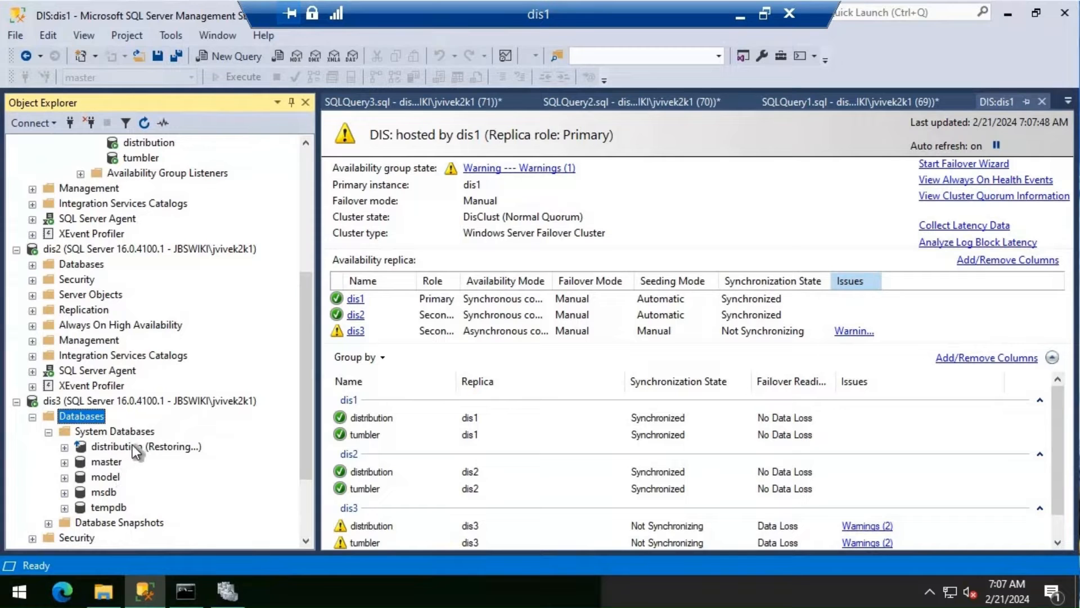
scroll(135, 445, down, 3)
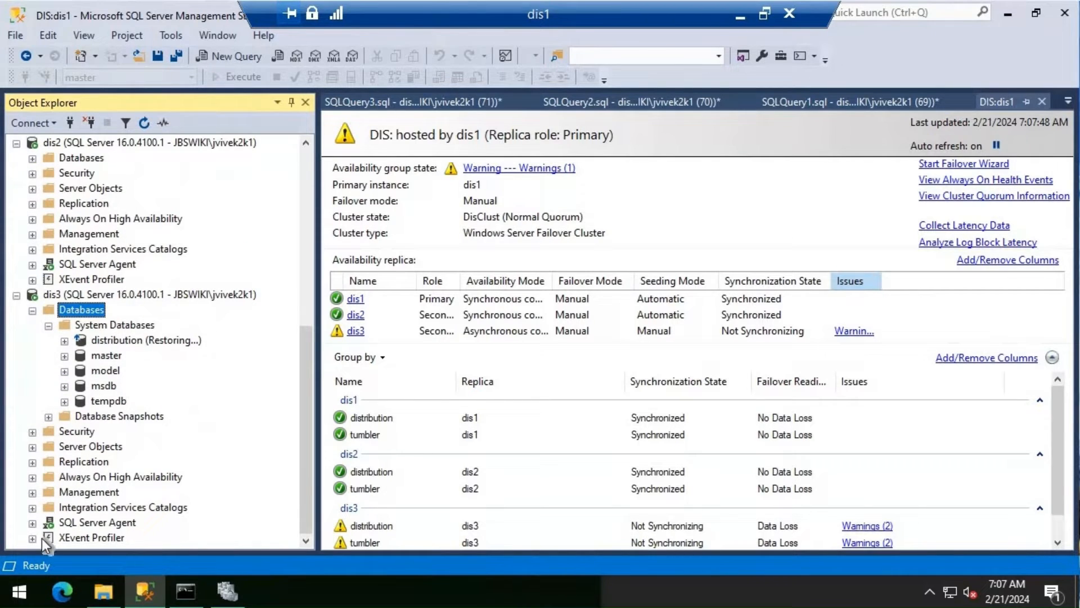
On dis3, join the distribution availability database to the DIS availability group, keeping Continue executing after error selected.
click(32, 477)
click(48, 492)
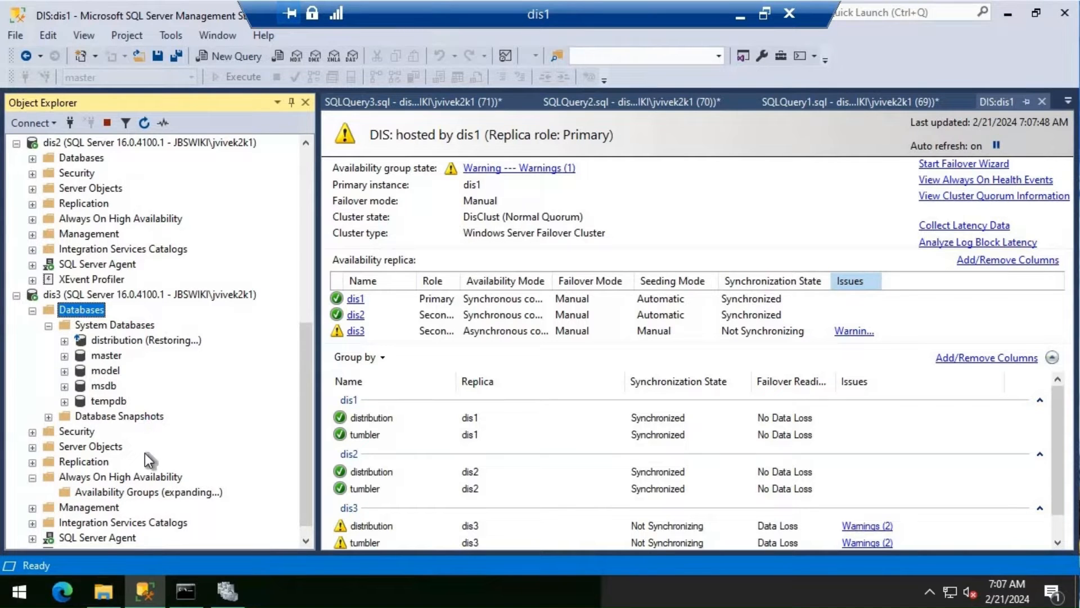
scroll(154, 441, down, 2)
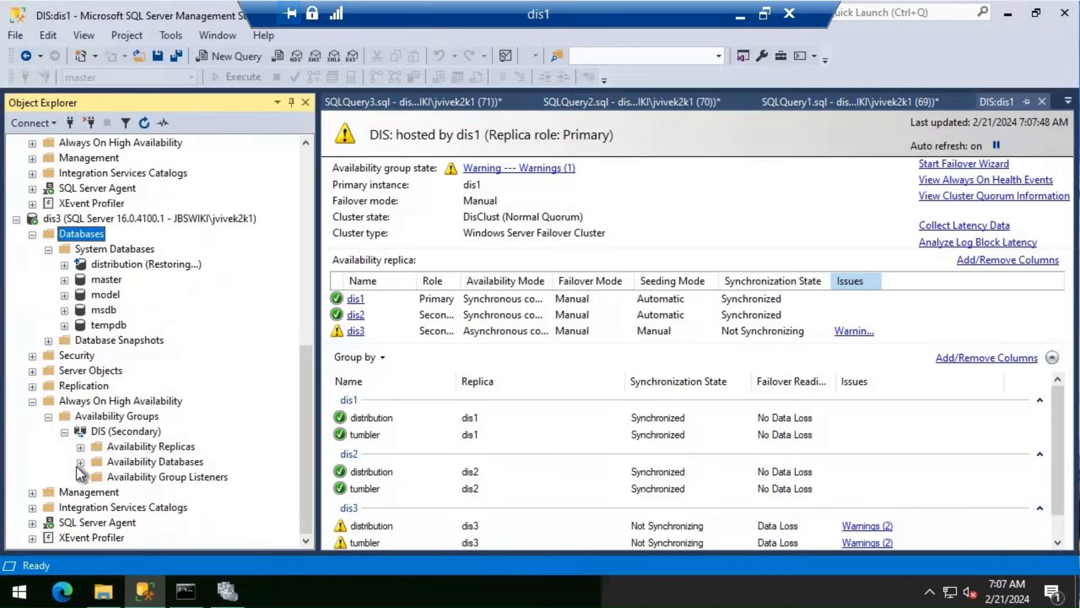
click(80, 461)
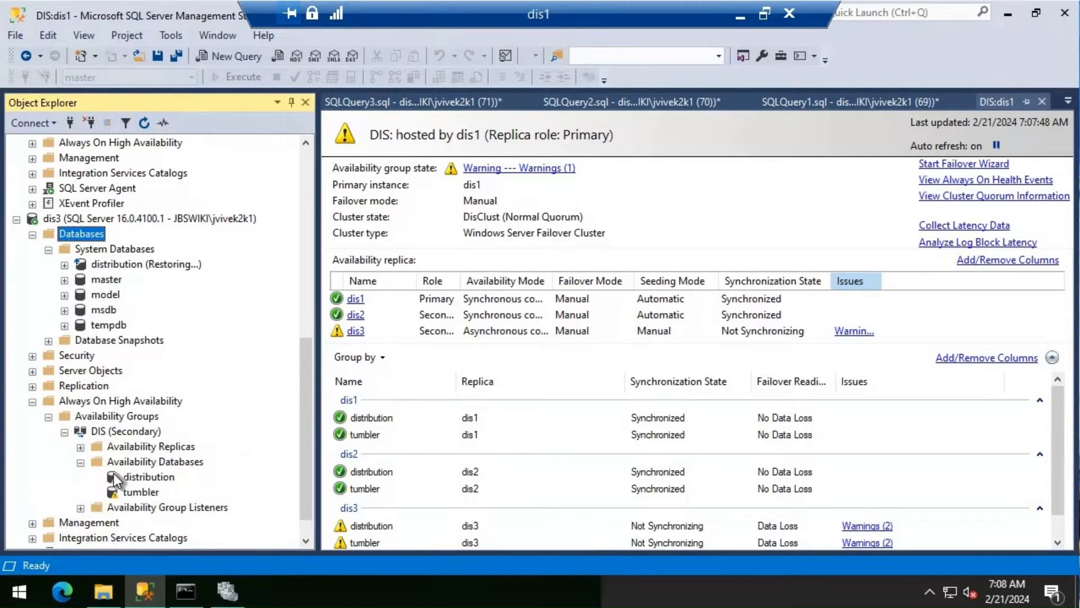
right_click(153, 477)
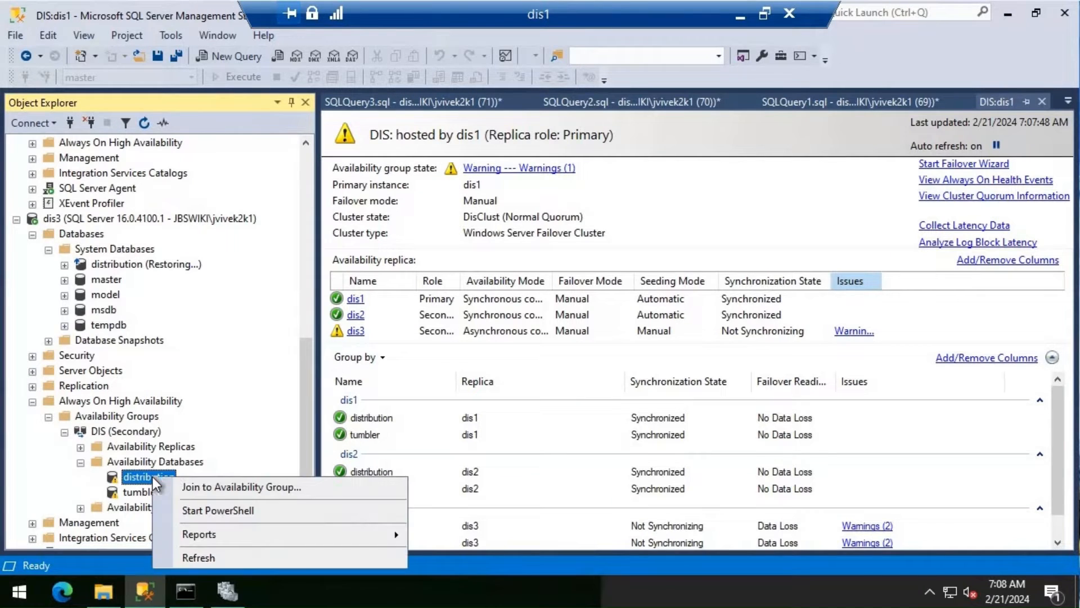
click(207, 486)
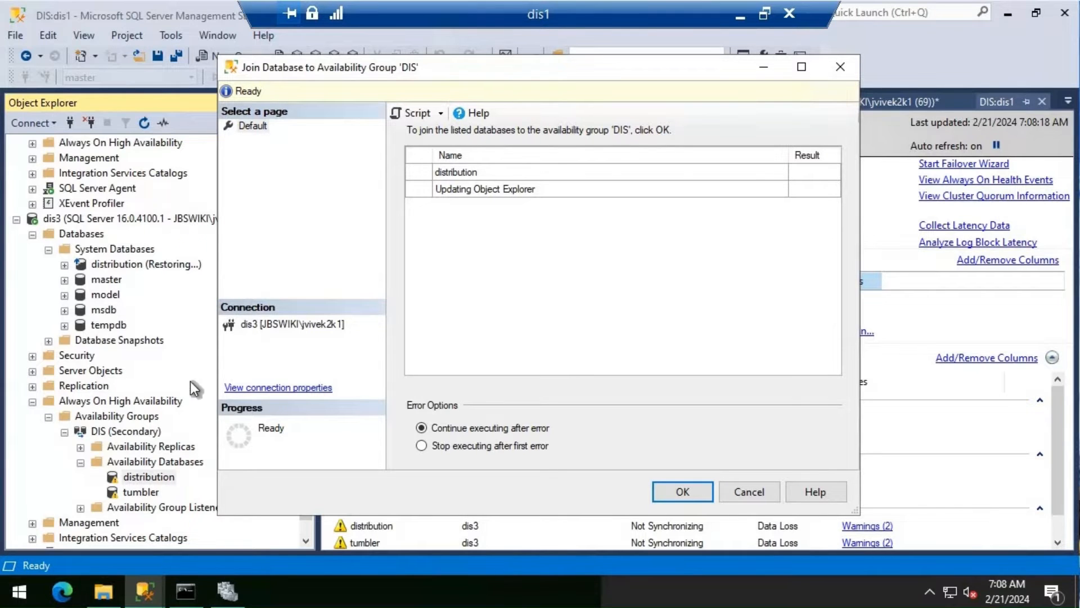
click(704, 492)
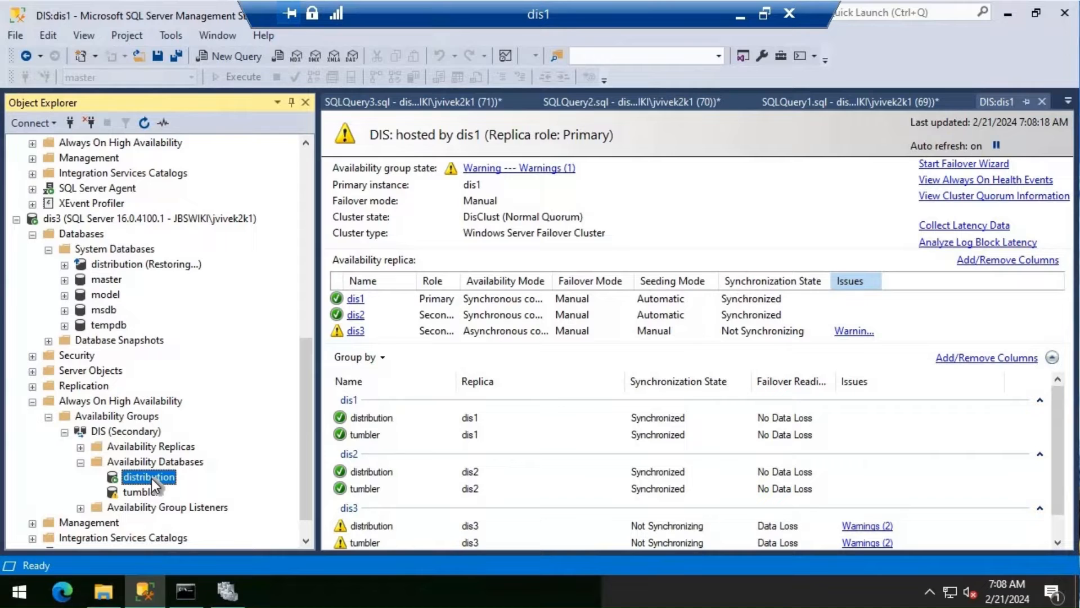
Refresh dis3's databases, list its system databases, and check the synchronization states for dis3 in the updated DIS dashboard.
right_click(85, 232)
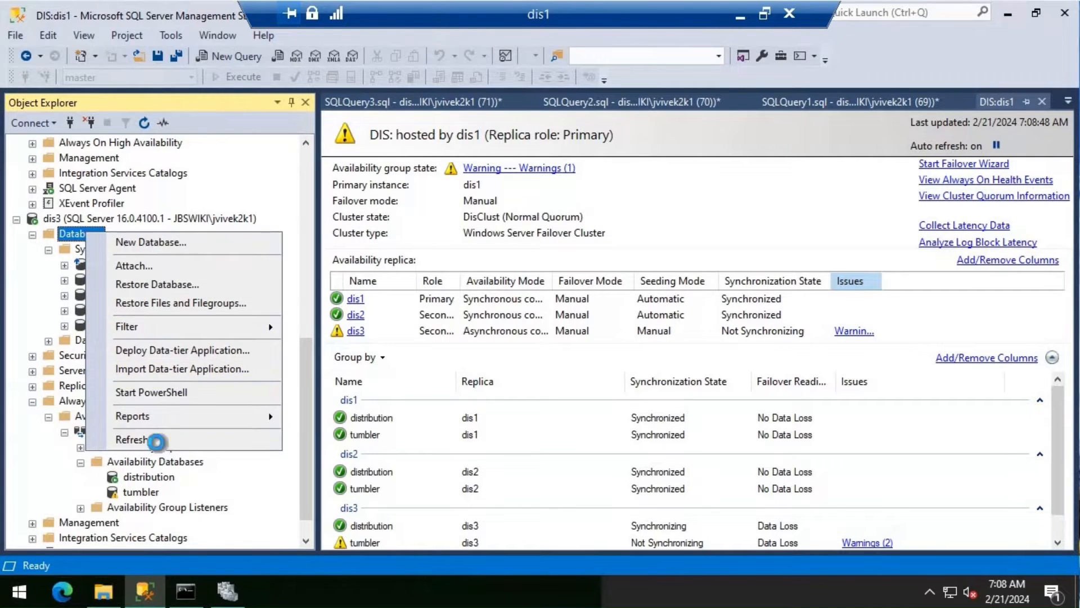
click(156, 440)
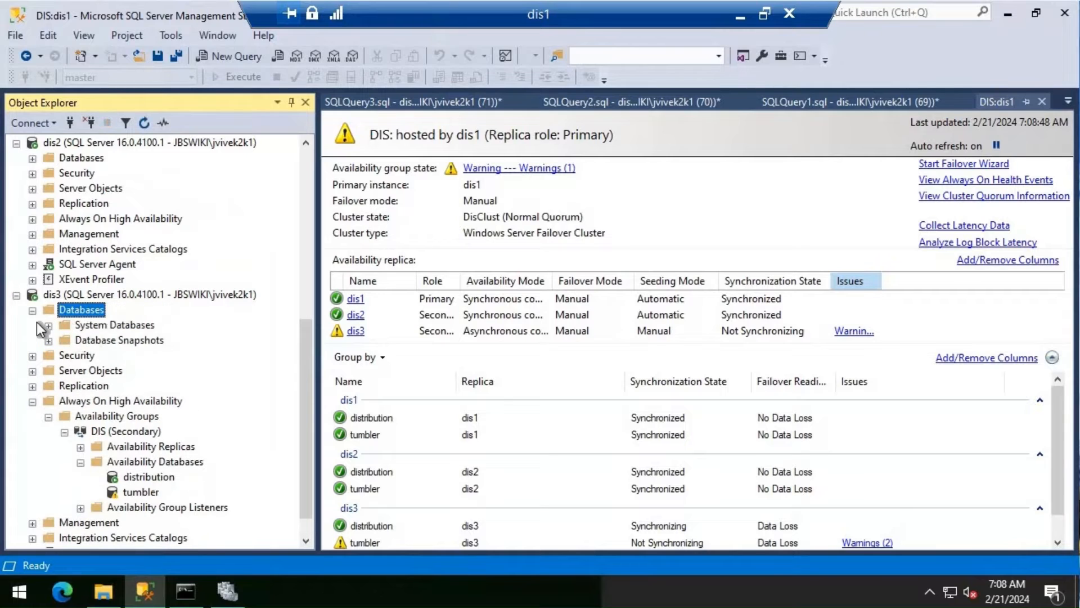
click(48, 325)
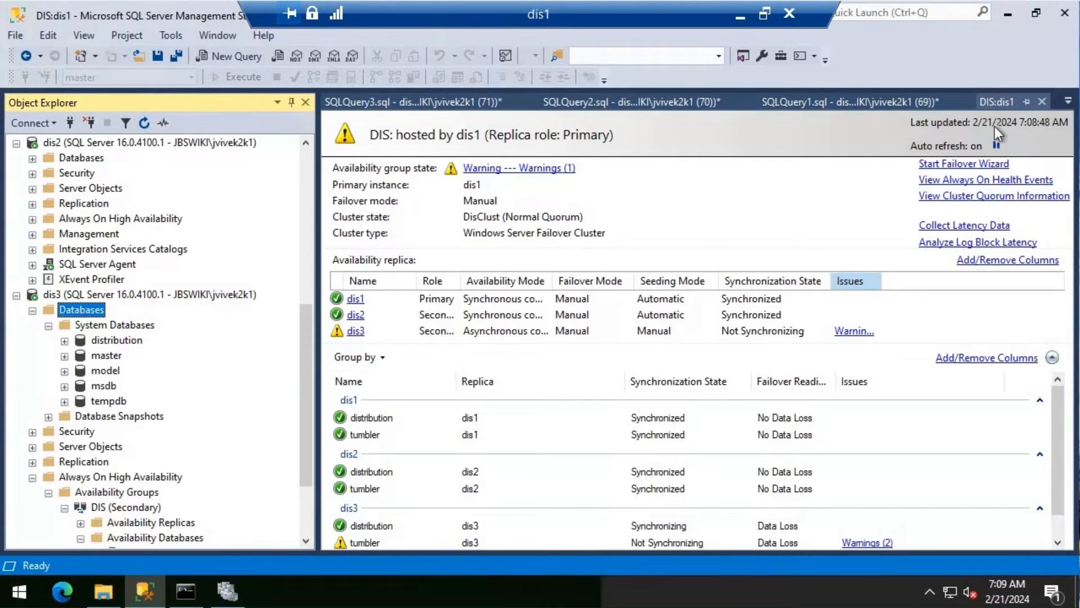
click(997, 145)
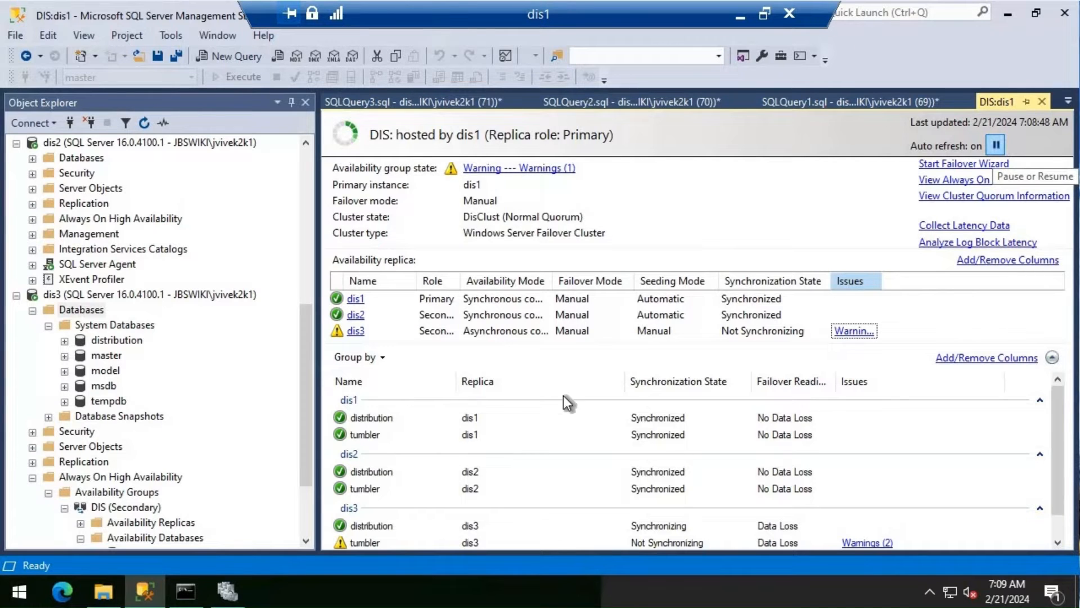
scroll(387, 406, down, 1)
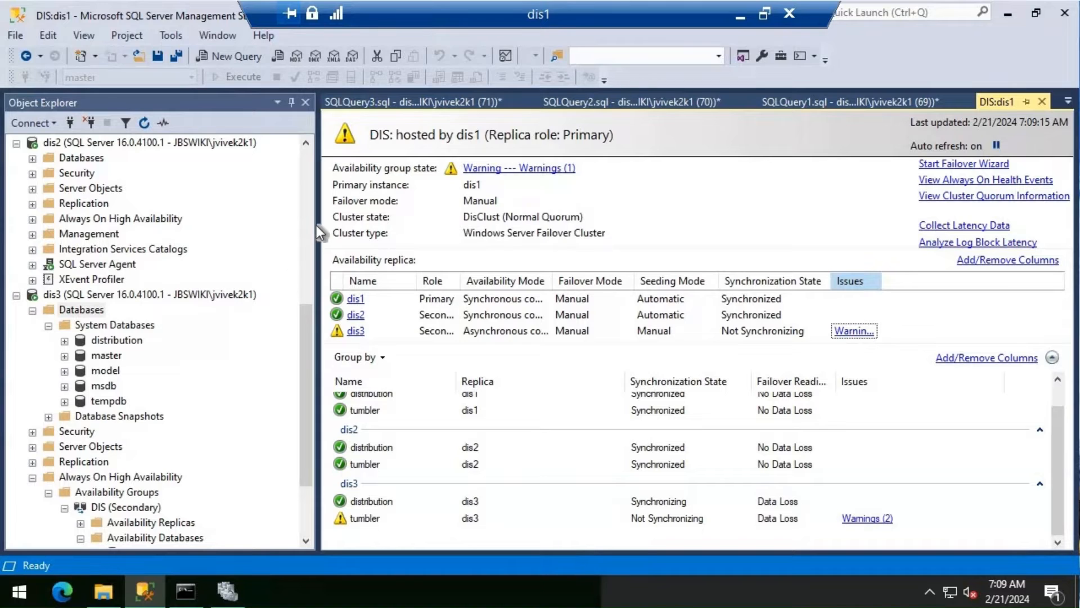
Refresh the availability replicas of the DIS group on dis1.
click(305, 203)
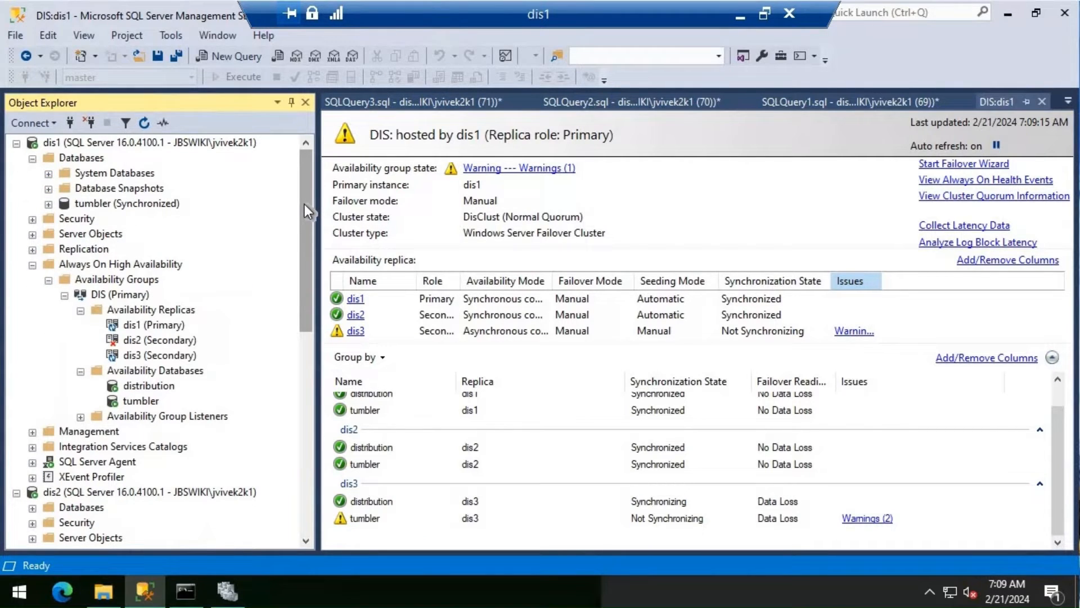
right_click(150, 400)
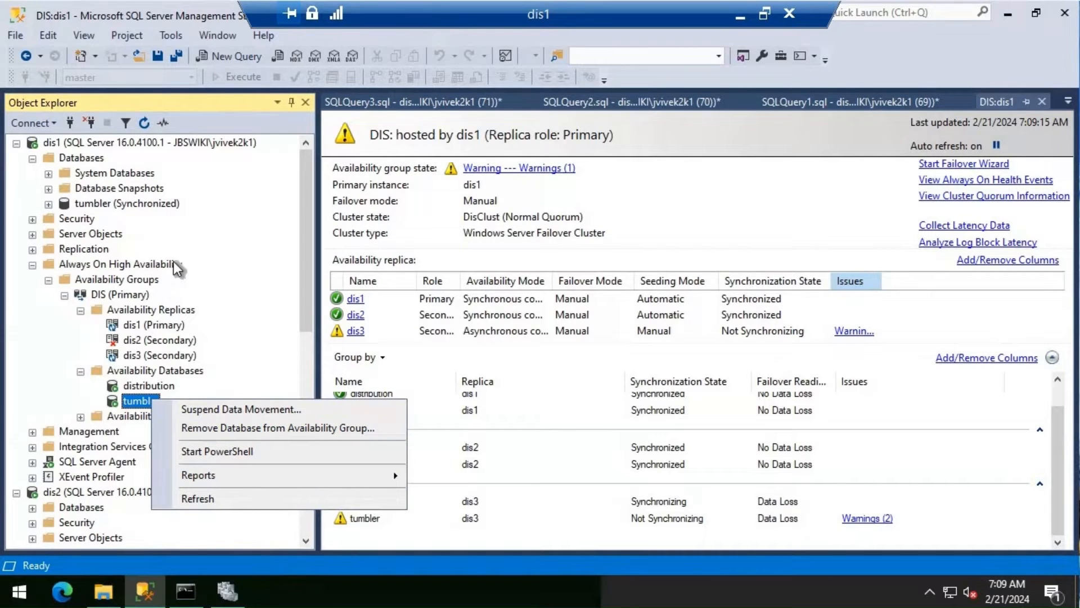
right_click(161, 314)
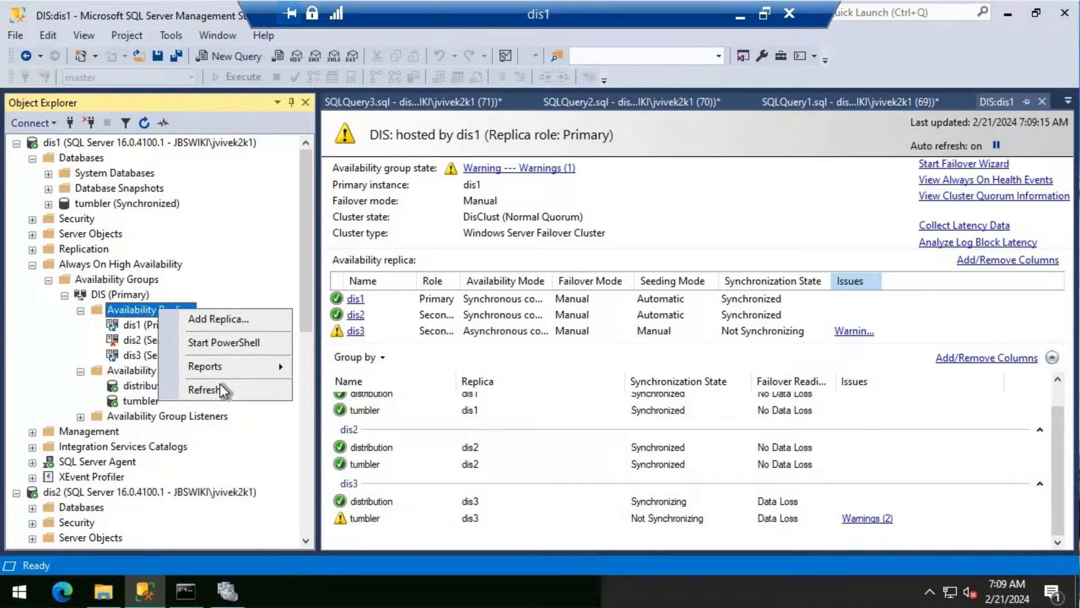
click(214, 389)
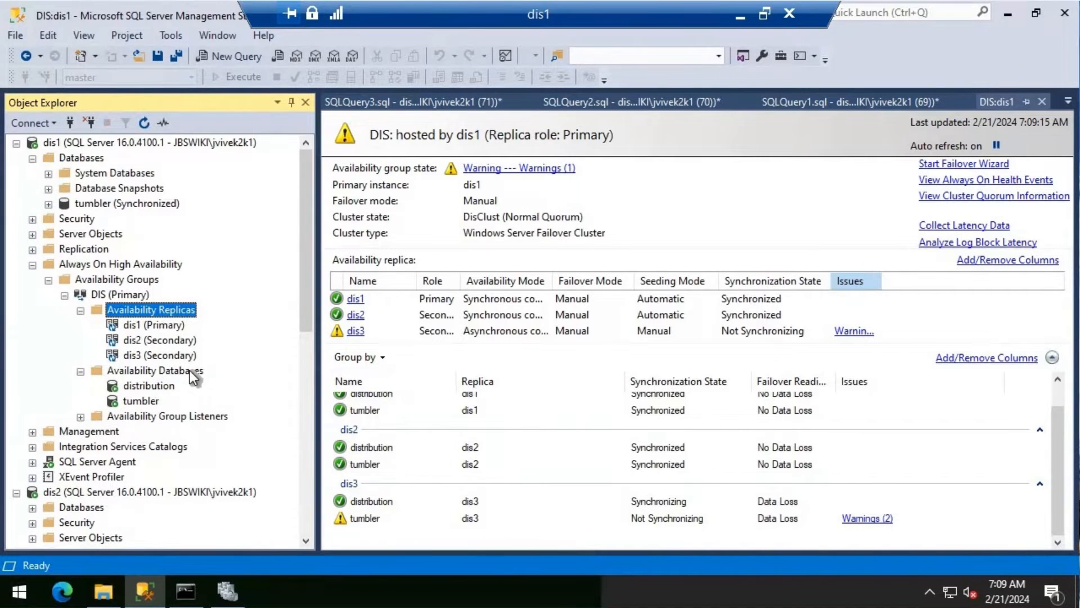
Remove the tumbler database from the DIS availability group on dis1 and refresh that server's databases.
right_click(146, 400)
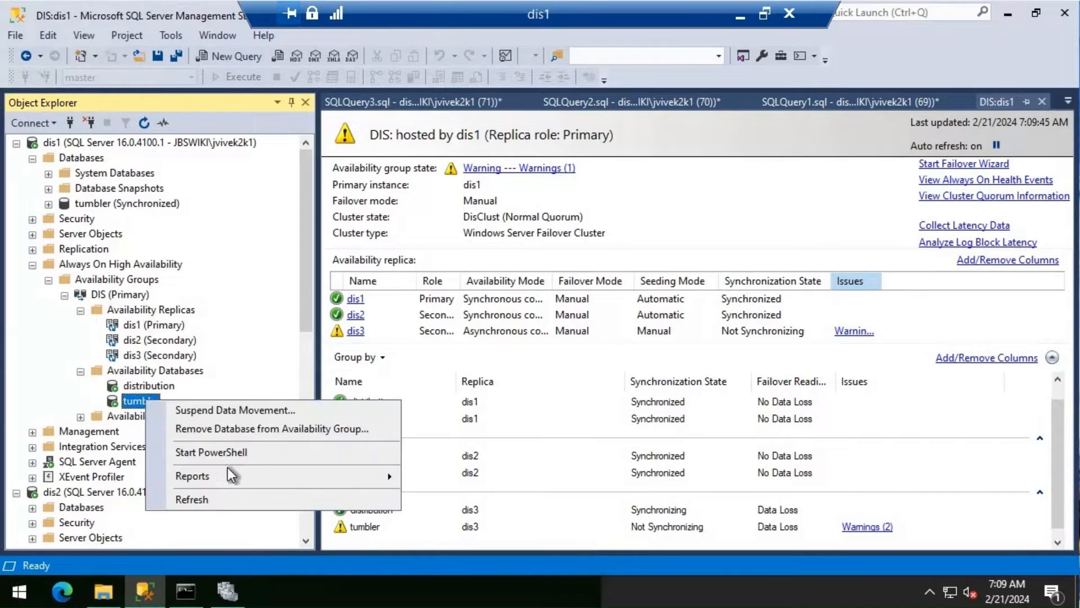
click(252, 430)
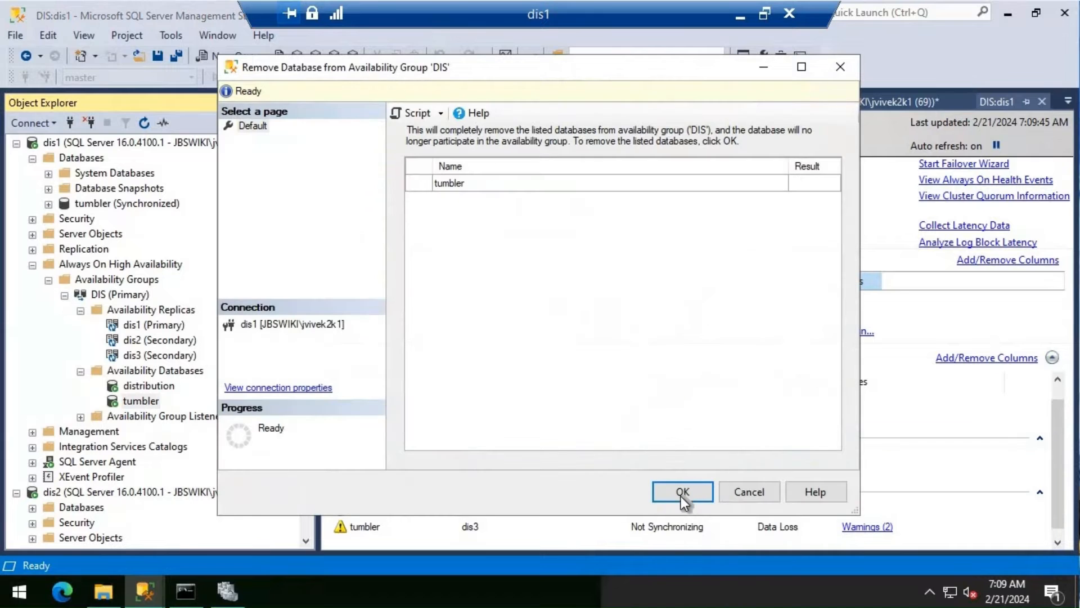
click(683, 491)
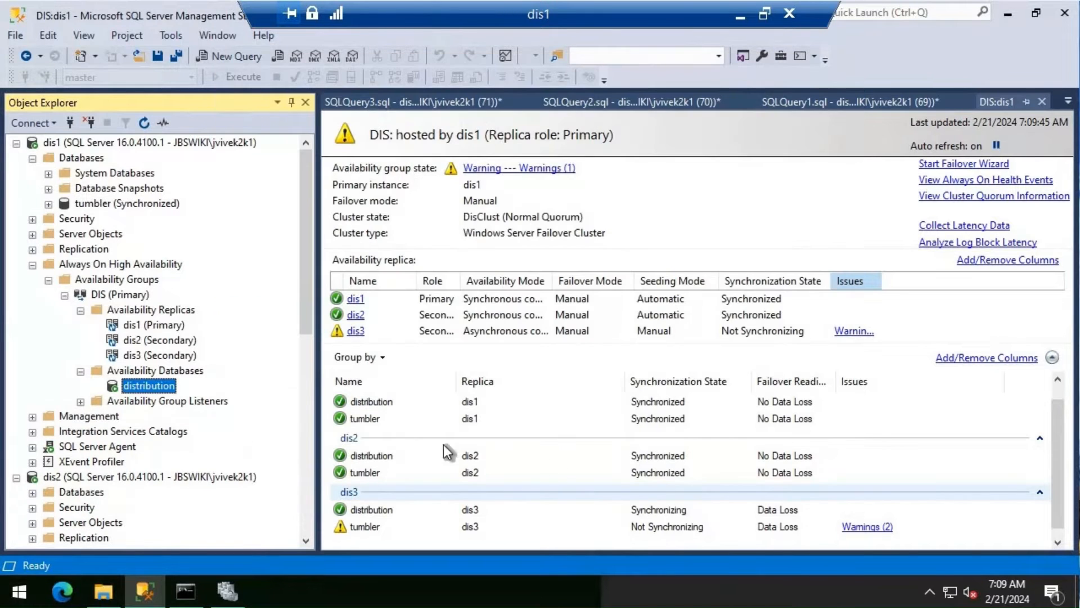
right_click(69, 160)
click(117, 369)
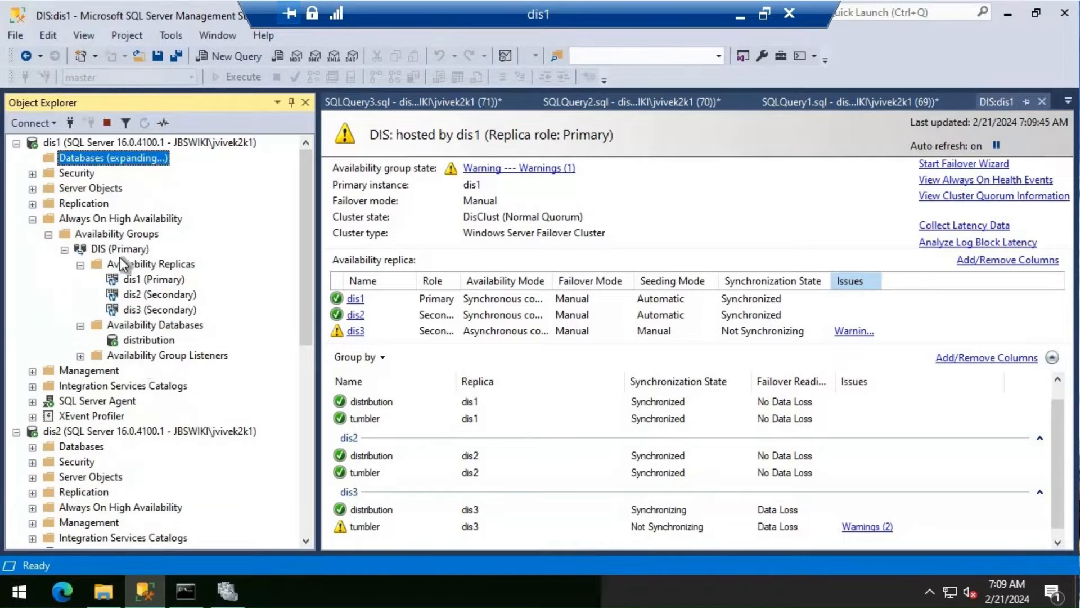
Refresh the databases on dis2 and list them to check the state of tumbler.
scroll(100, 376, down, 4)
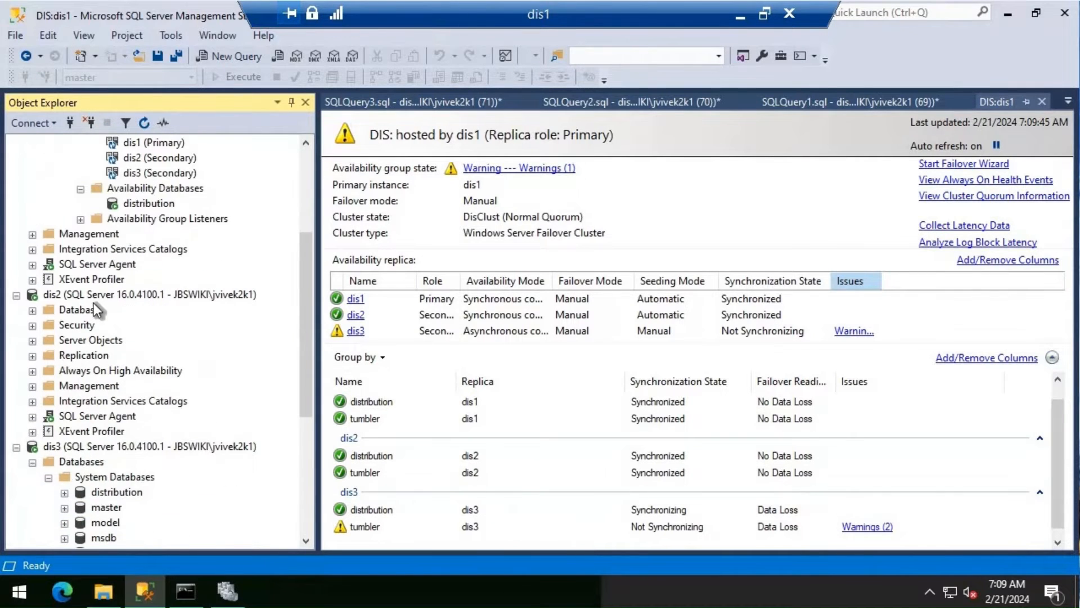
right_click(83, 309)
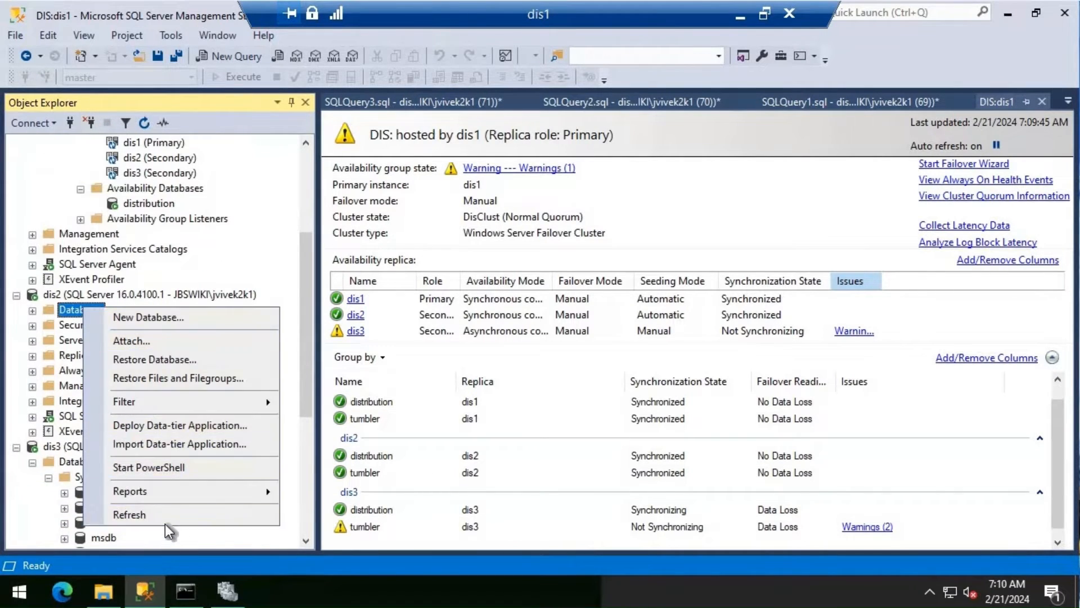
click(30, 341)
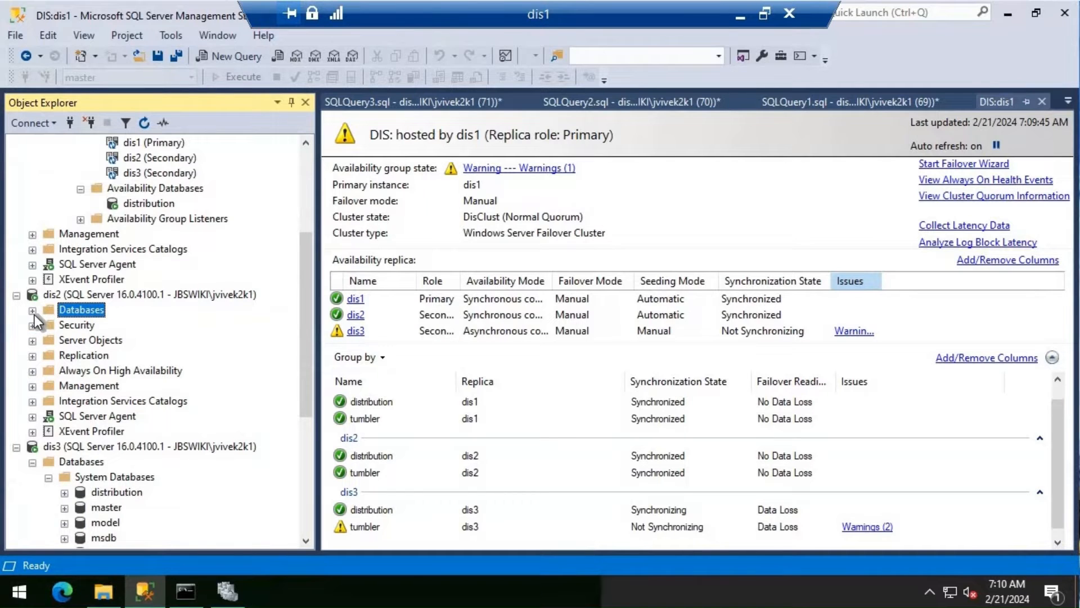
click(35, 315)
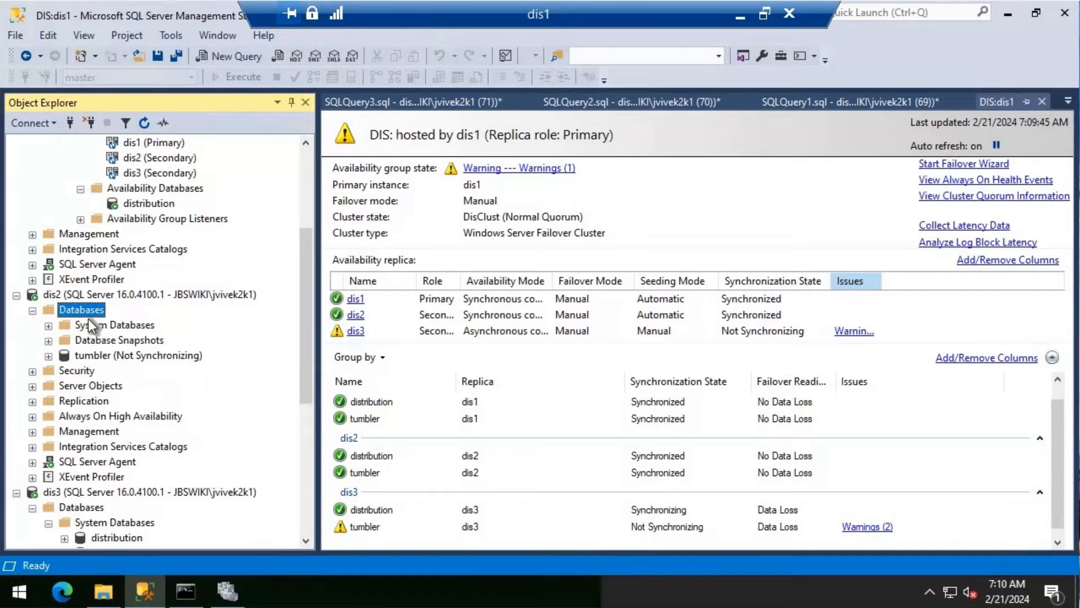
Refresh Always On High Availability on dis2, examine the DIS availability databases, and collapse the server's database list.
click(33, 417)
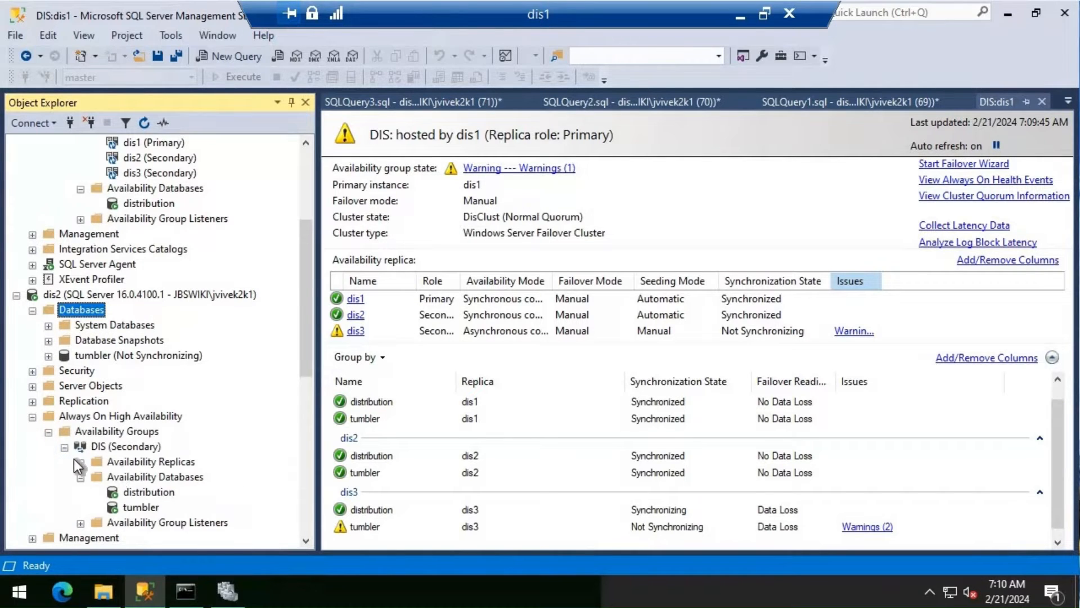
right_click(100, 415)
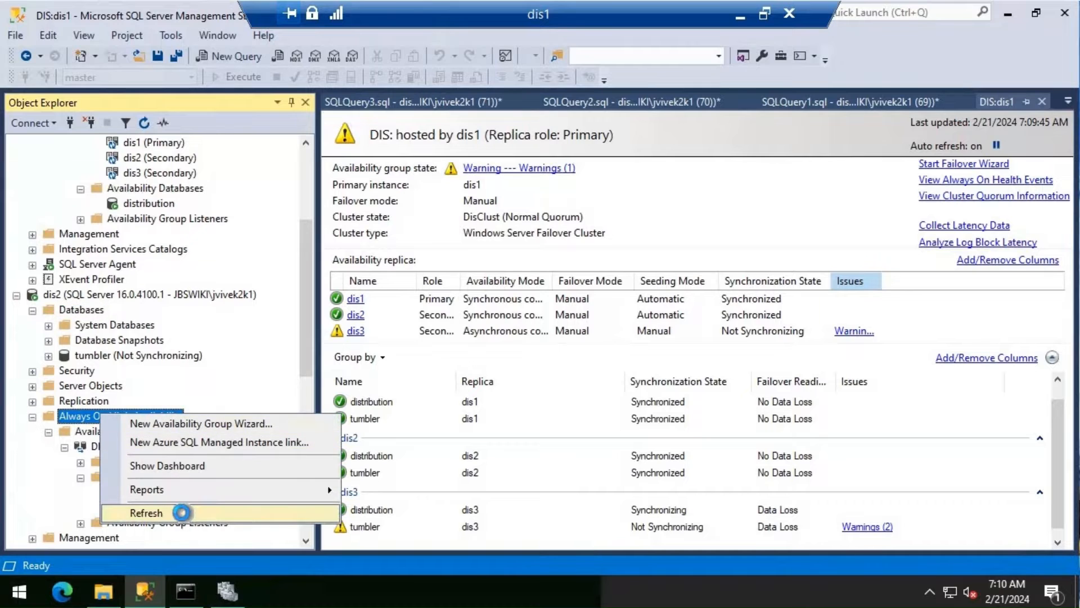
click(183, 513)
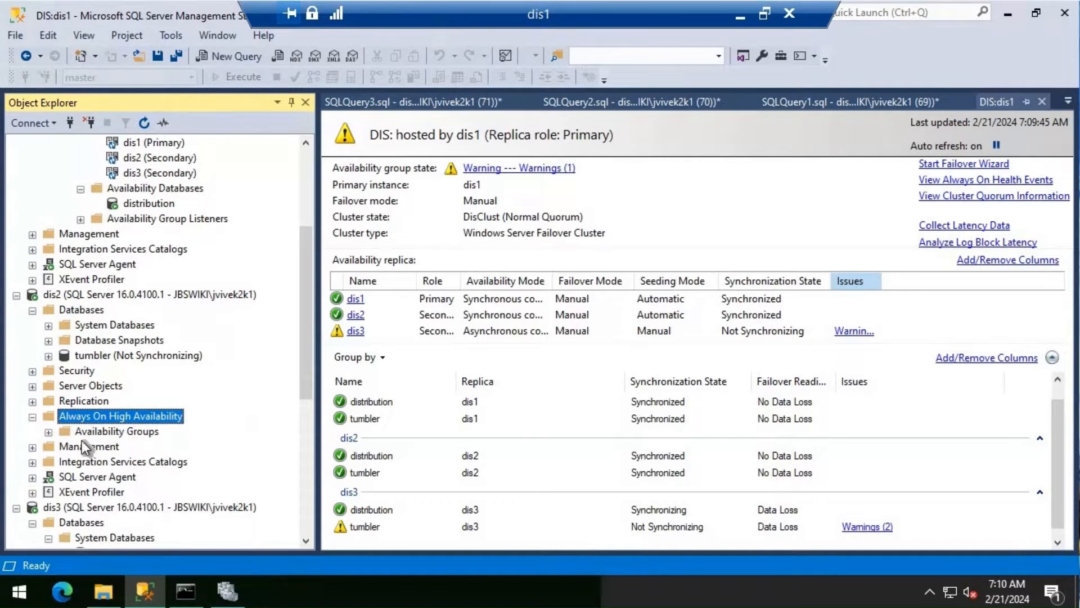
click(49, 432)
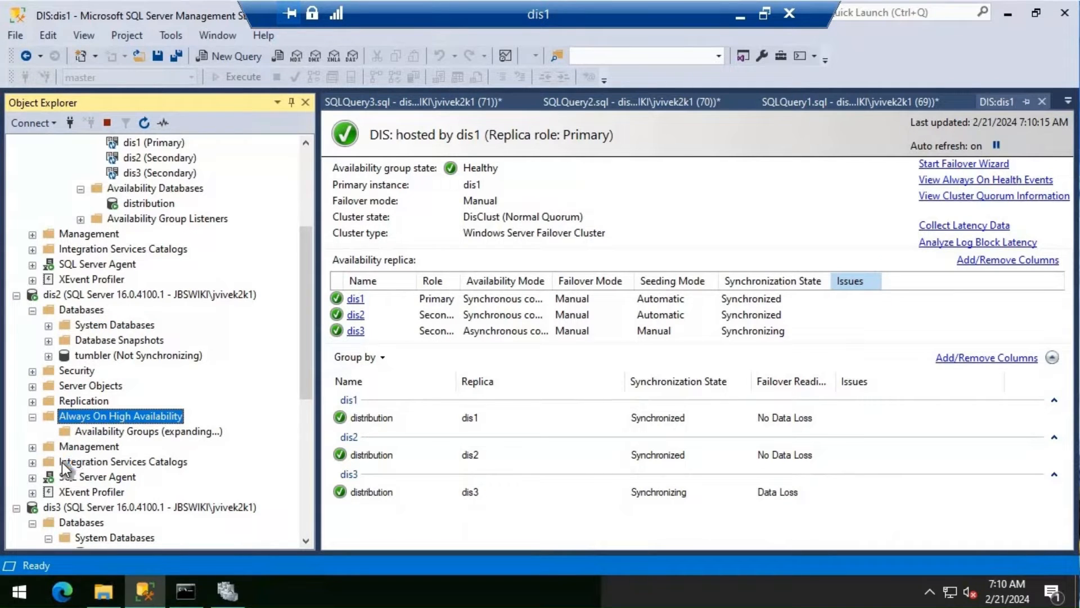
click(65, 446)
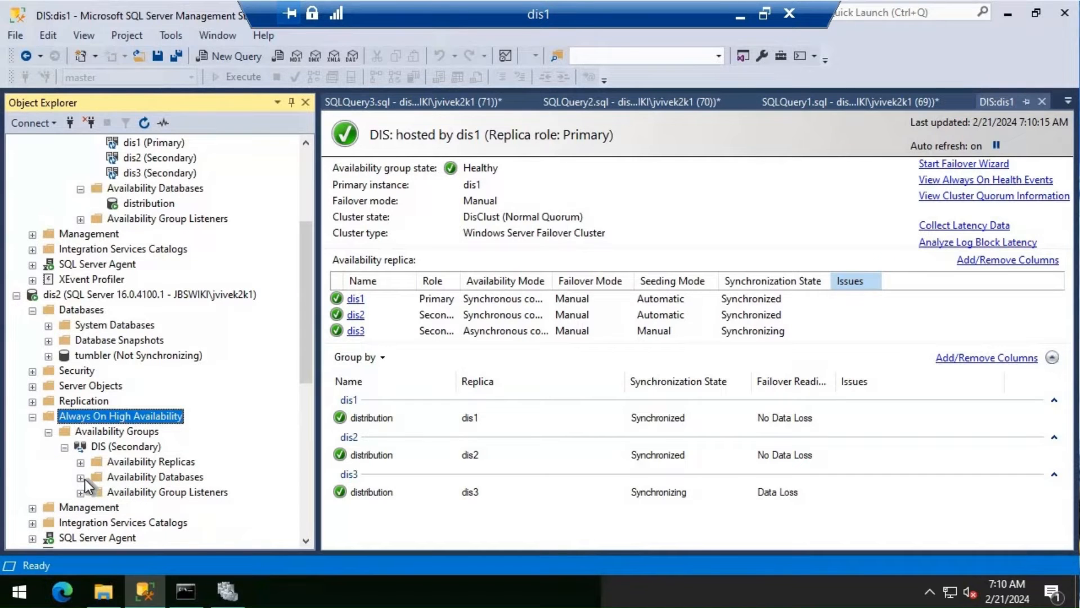
click(81, 478)
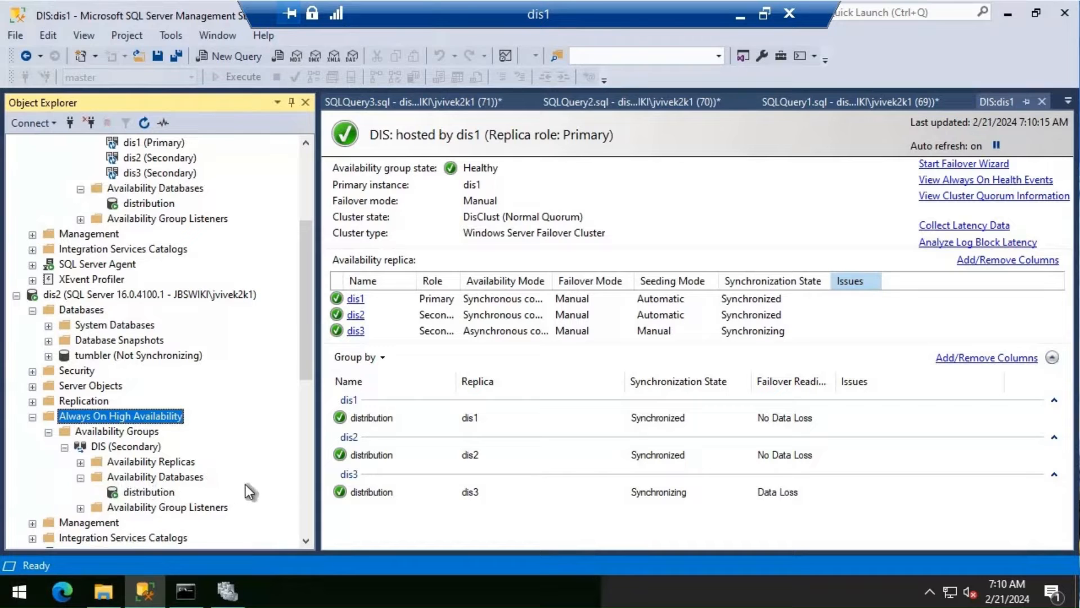
click(32, 310)
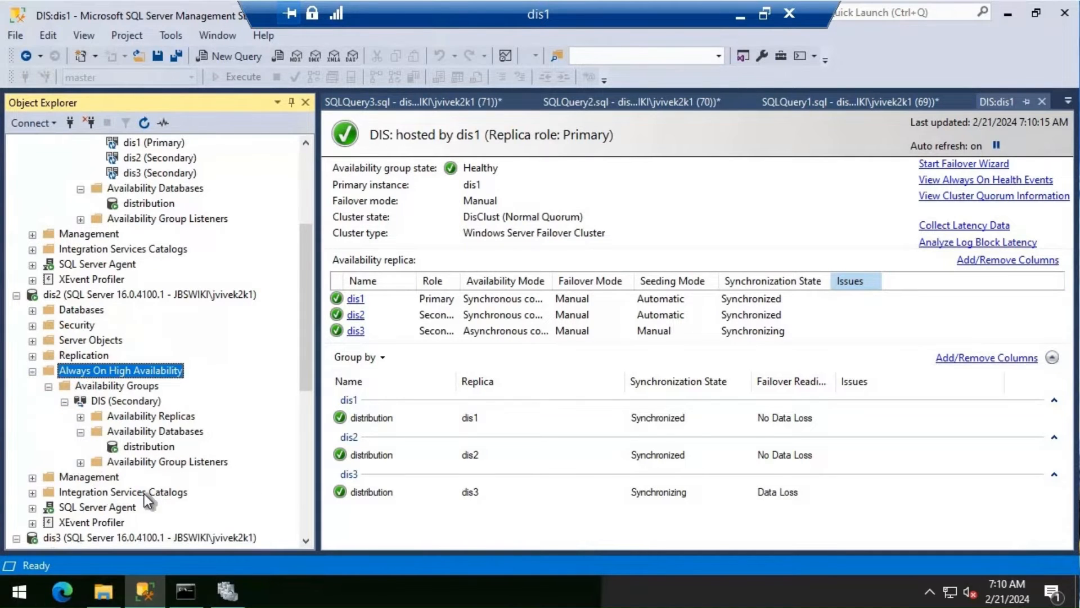
Refresh the DIS availability databases on dis3 and check which databases remain in the group.
scroll(164, 496, down, 4)
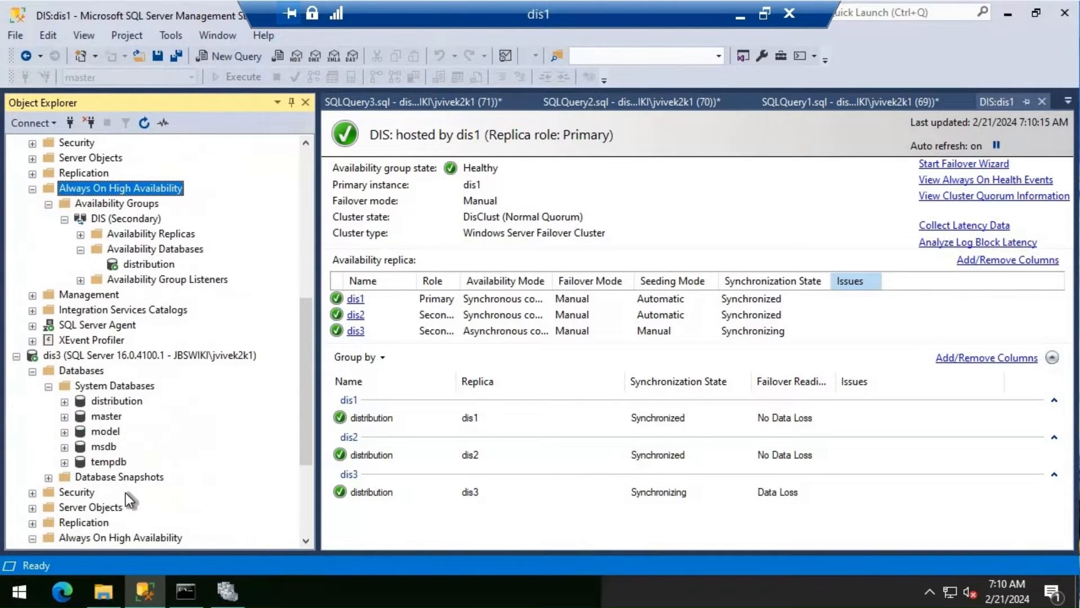
scroll(110, 494, down, 4)
right_click(141, 430)
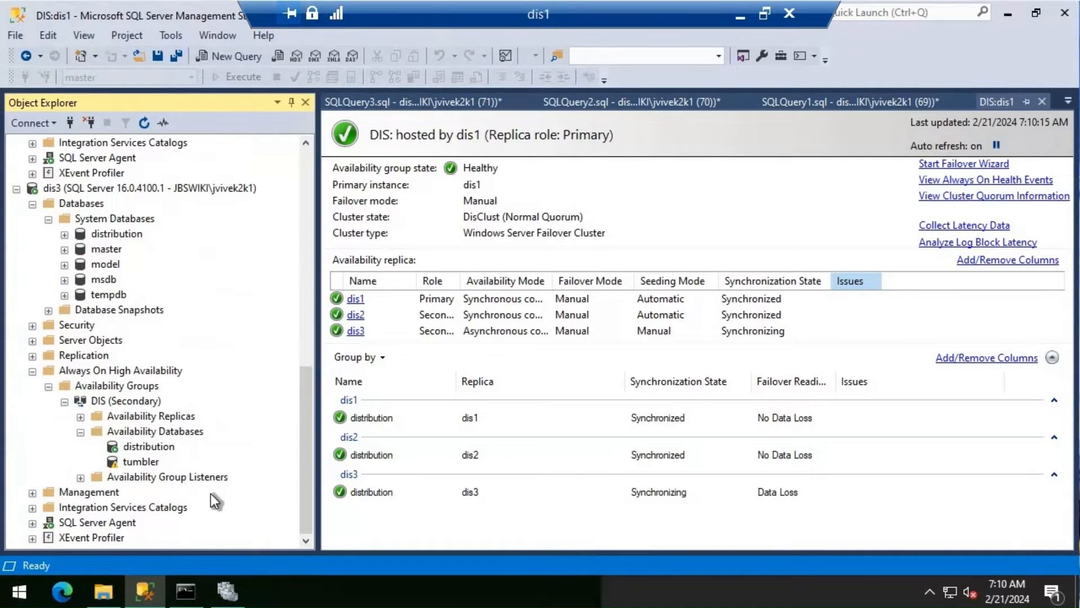
click(203, 488)
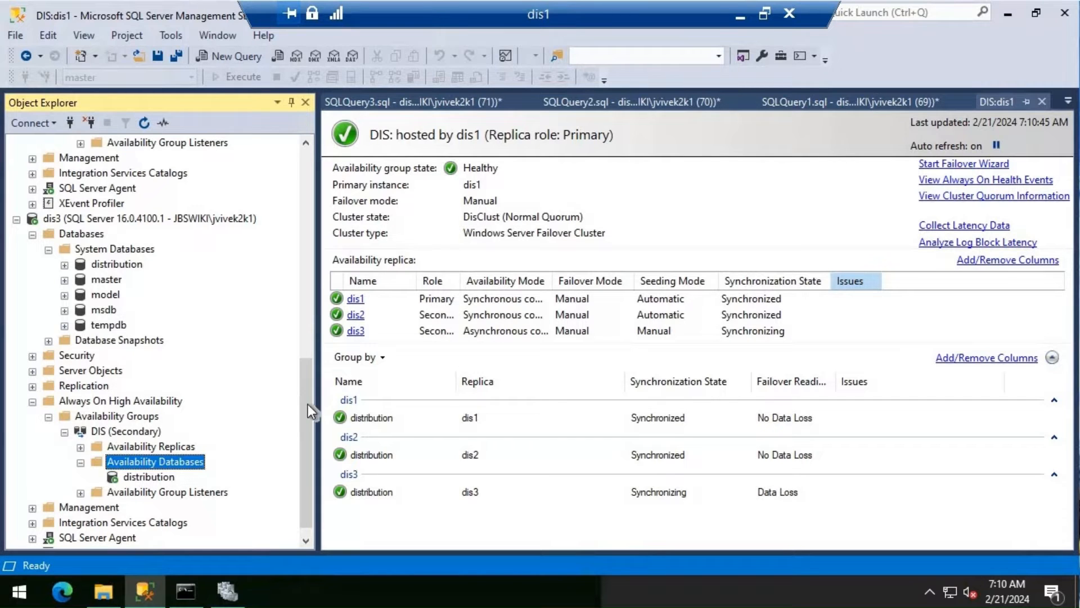
scroll(168, 186, up, 15)
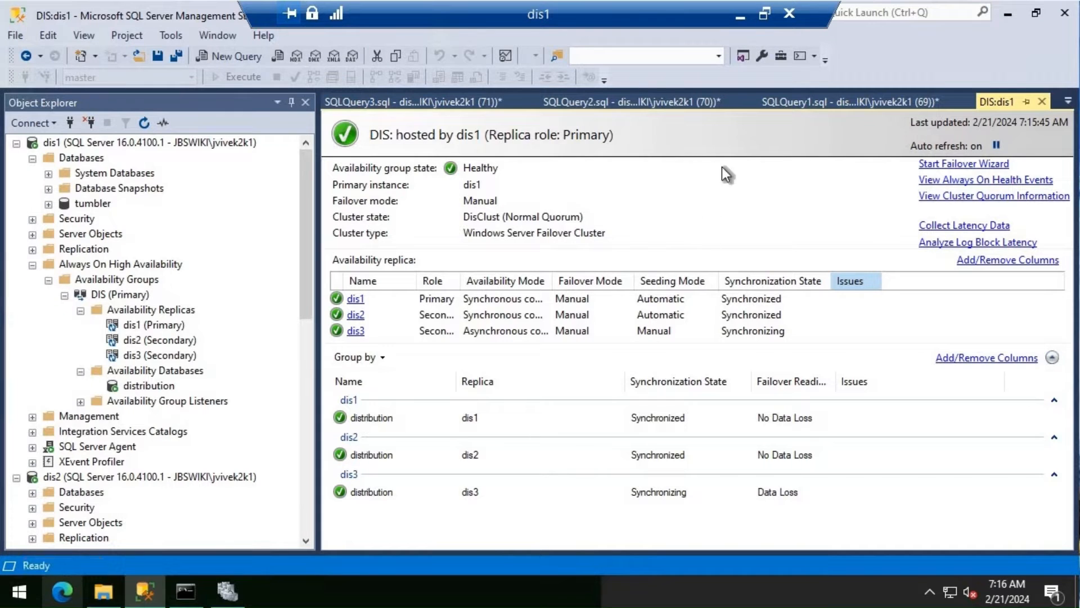
Switch to Management Studio in the pub1 remote session and disconnect the publ server.
click(741, 17)
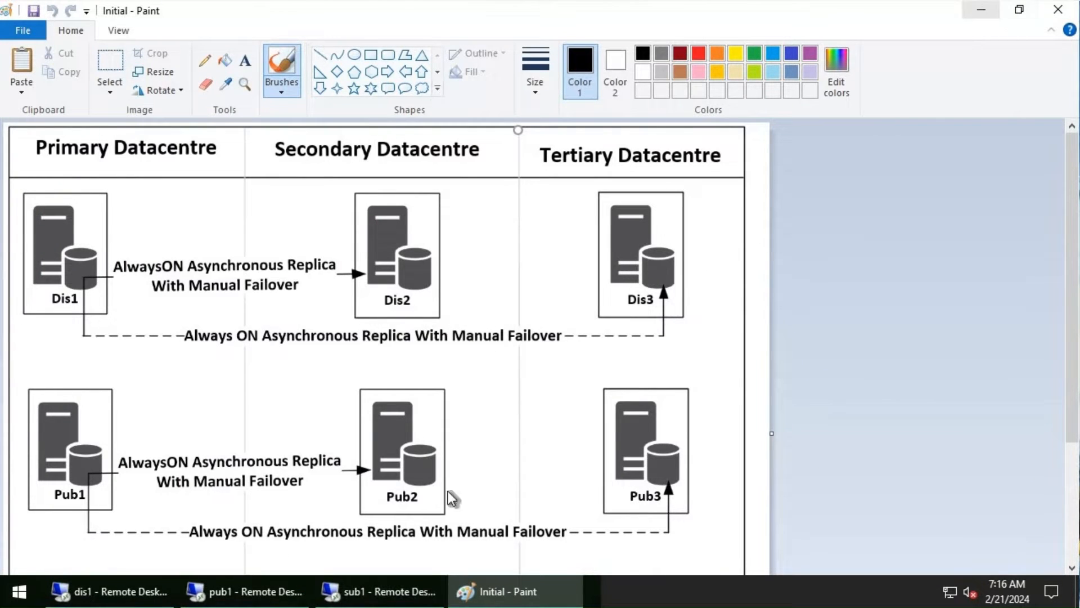
click(242, 596)
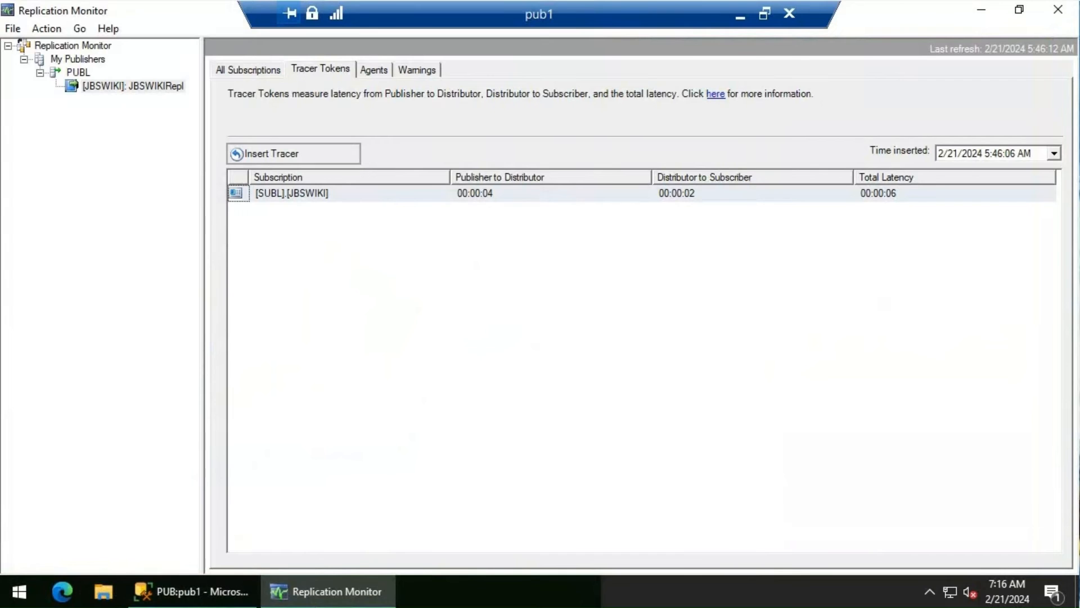
click(205, 592)
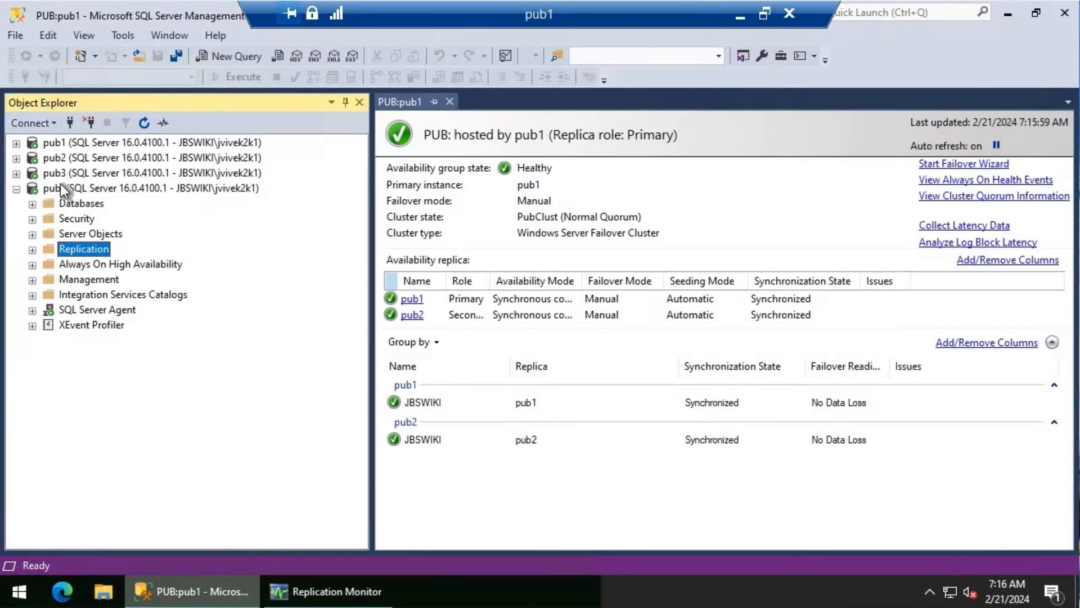
click(48, 187)
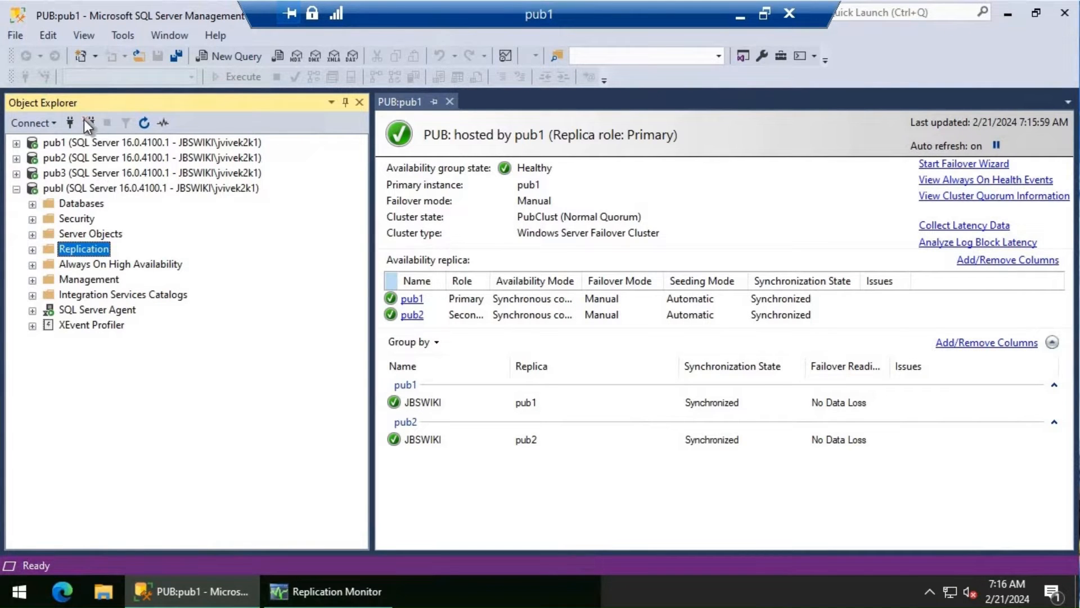
Expand pub1, refresh its databases, and list them to locate the JBSWIKI database.
click(15, 143)
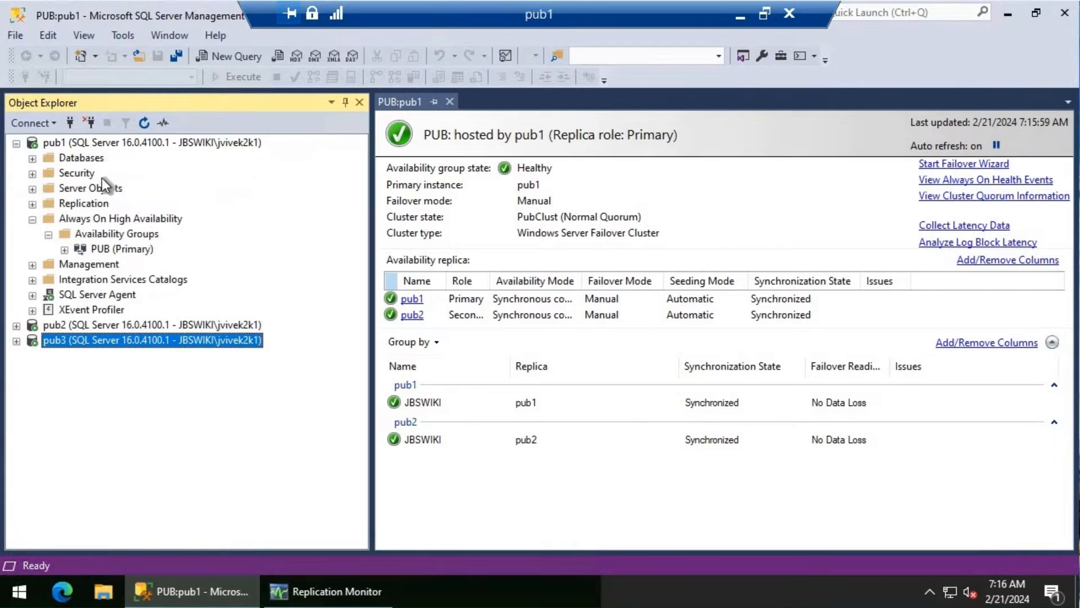
right_click(69, 157)
click(34, 157)
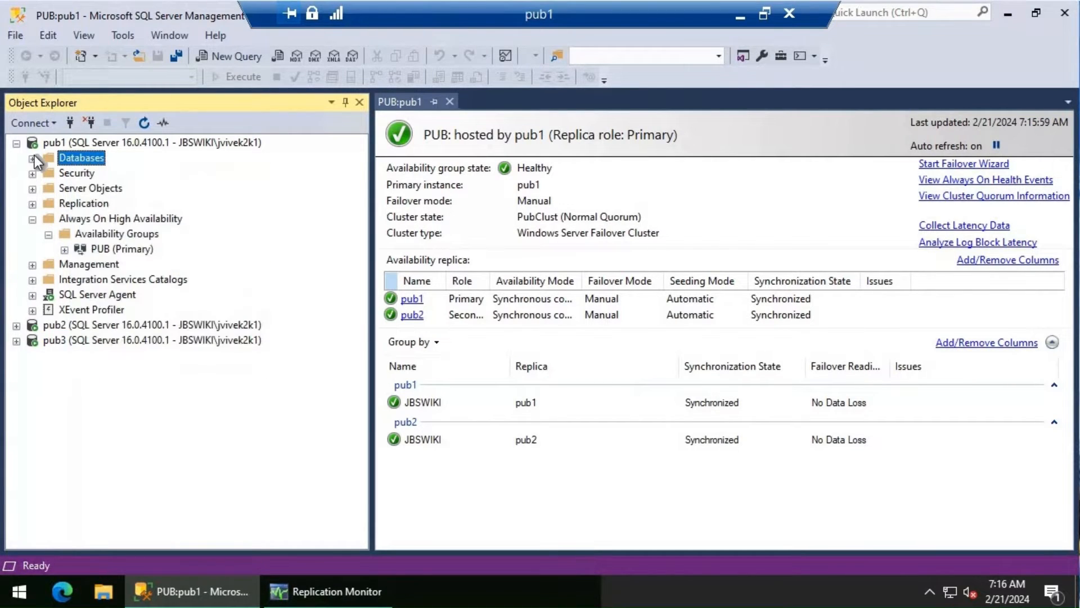
click(34, 157)
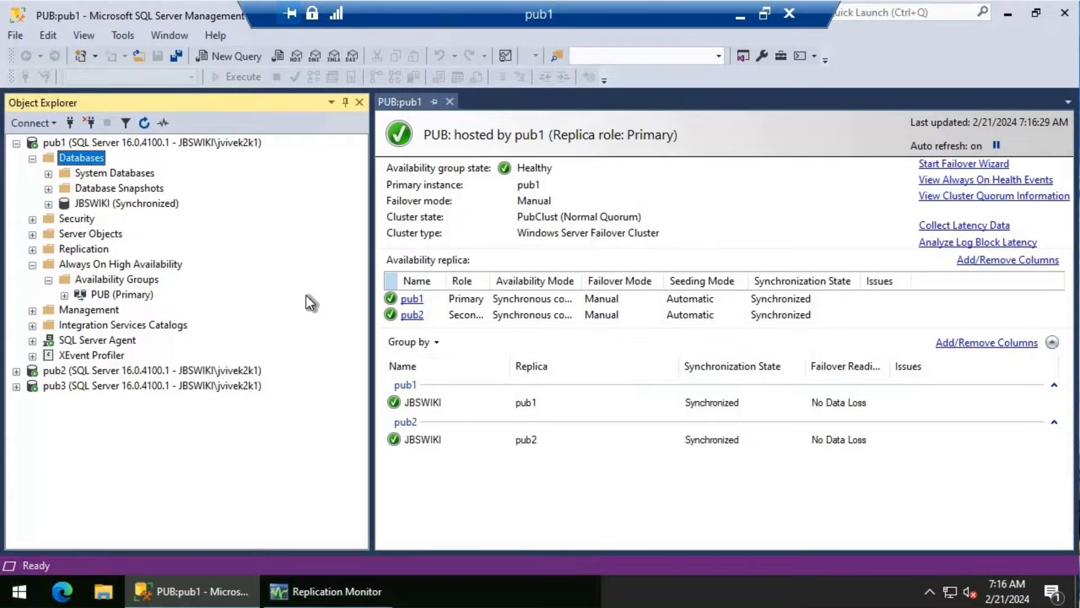
click(112, 204)
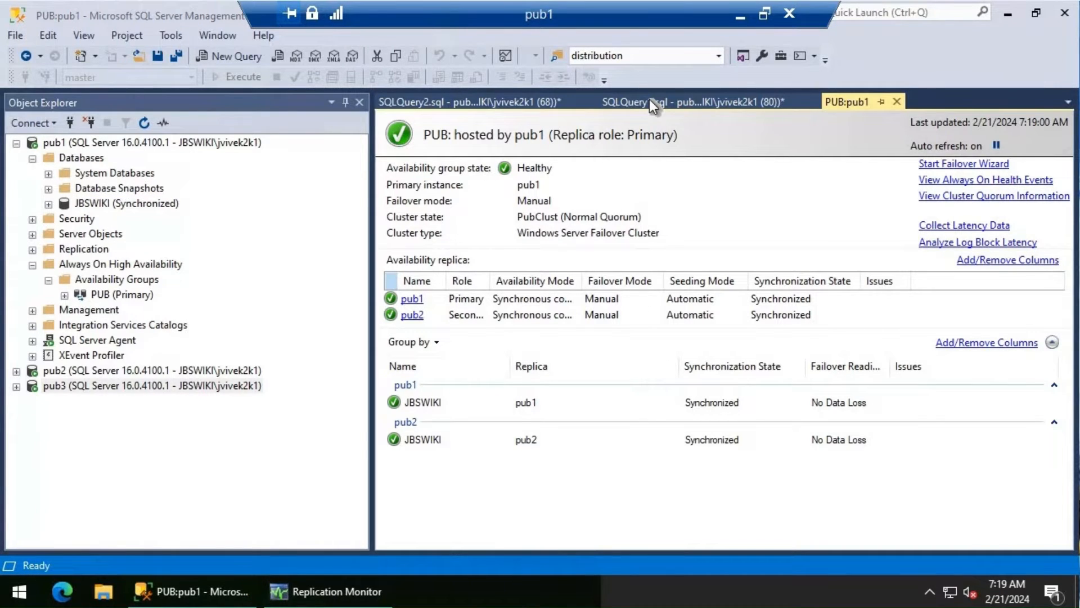
Back up the JBSWIKI database to \\dc\REPLDATA\JBSWIKI.bak and its log to \\dc\REPLDATA\JBSWIKI.trn with STATS = 10.
click(650, 99)
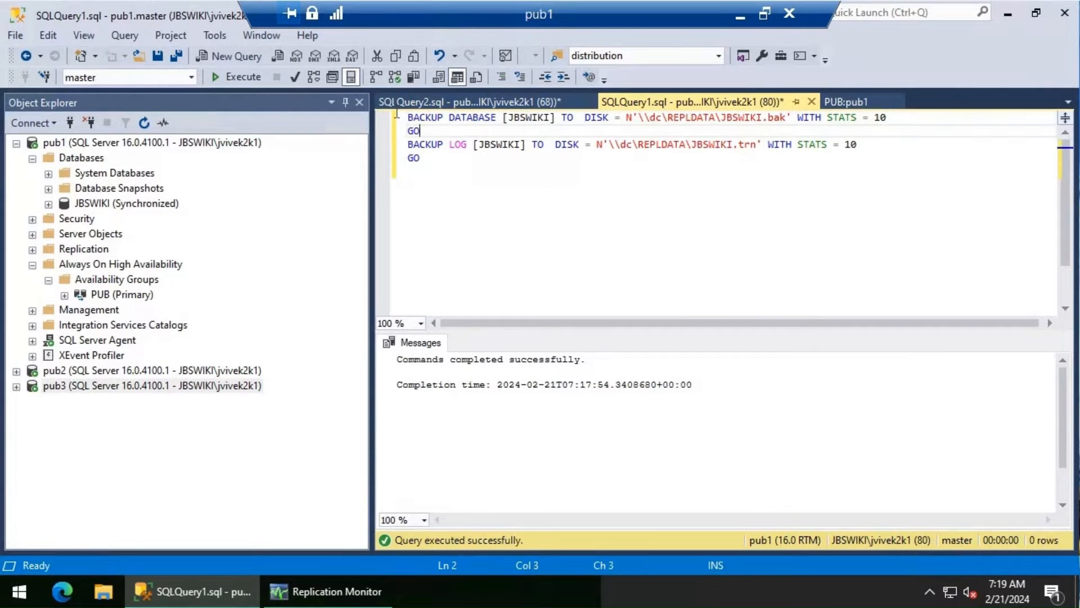
drag(420, 130, 390, 119)
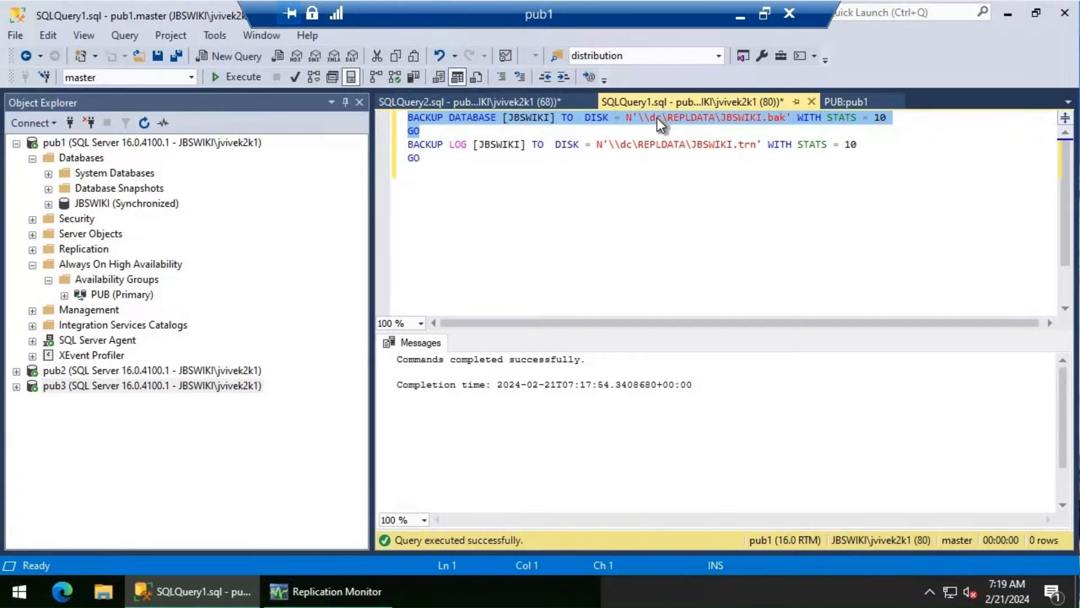
key(F5)
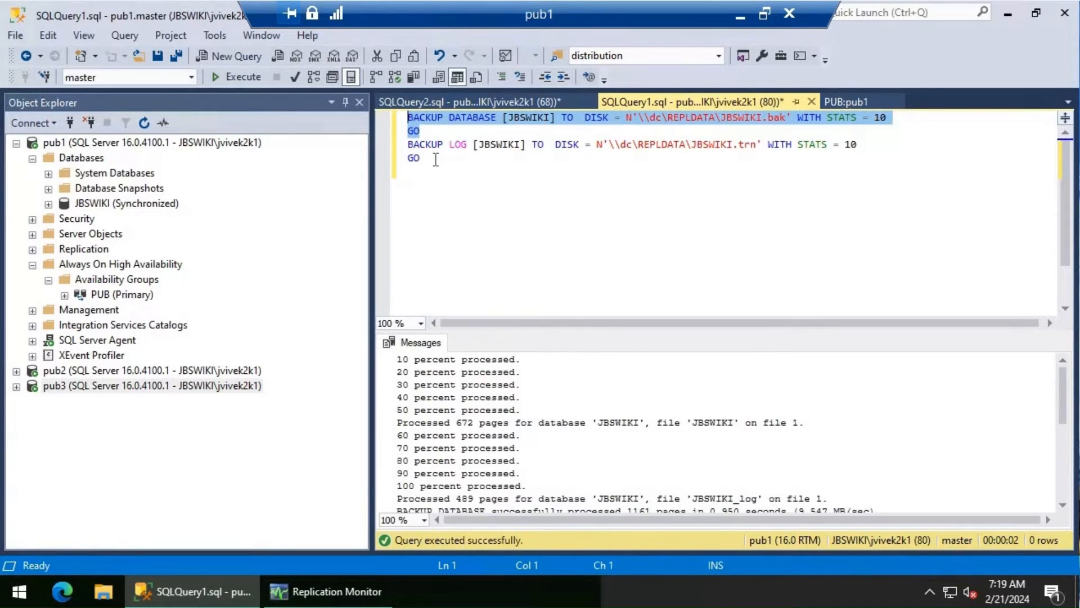
drag(423, 159, 408, 144)
key(F5)
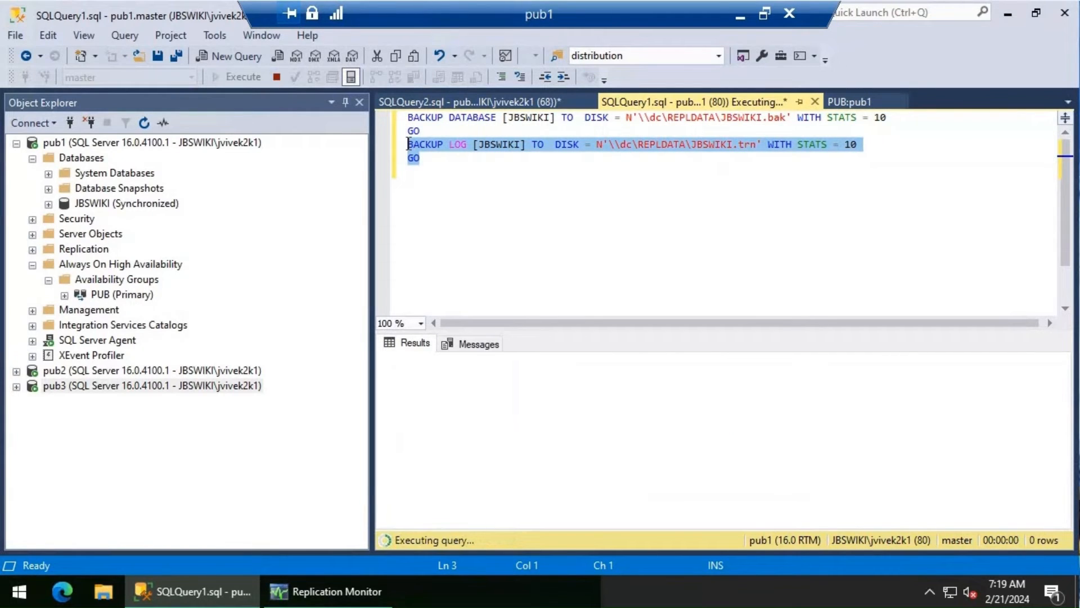
Restore JBSWIKI on pub3 from \\dc\repldata\JBSWIKI.bak and \\dc\repldata\JBSWIKI.trn with NORECOVERY, NOUNLOAD and STATS = 5.
click(469, 102)
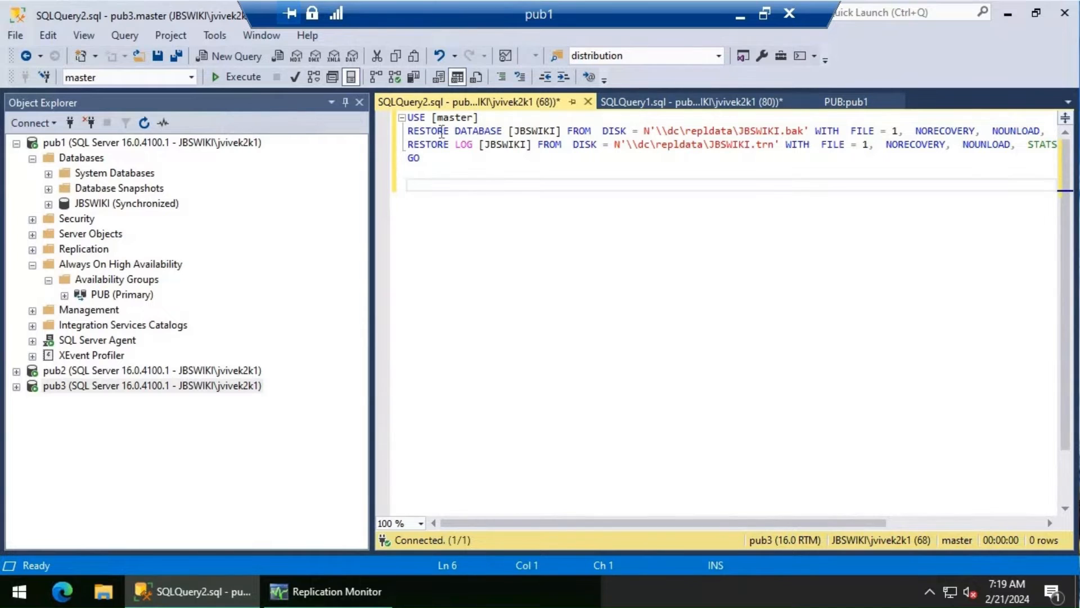
click(345, 103)
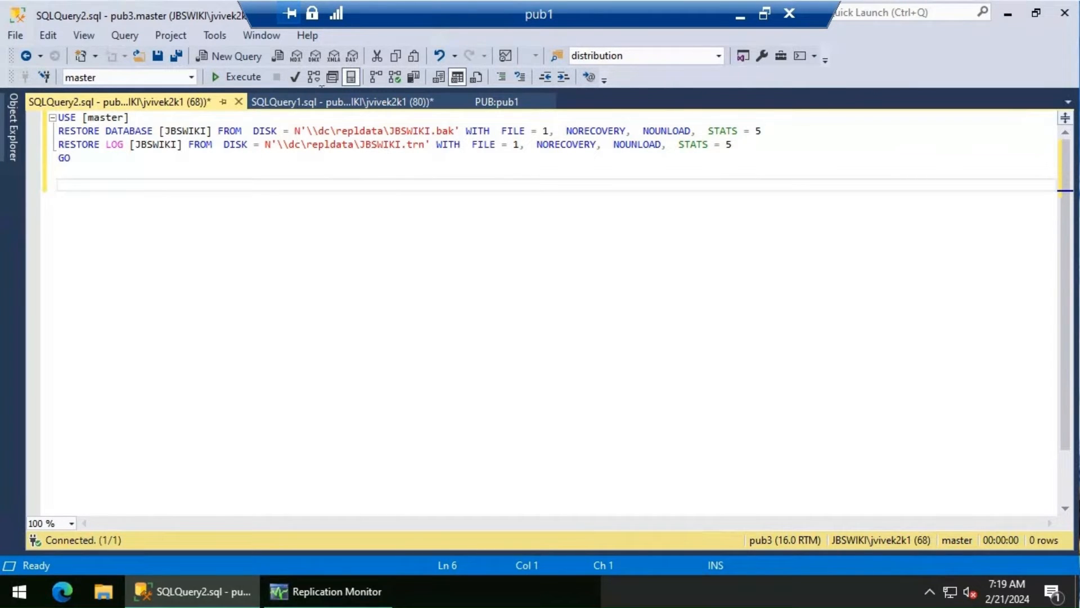
click(238, 76)
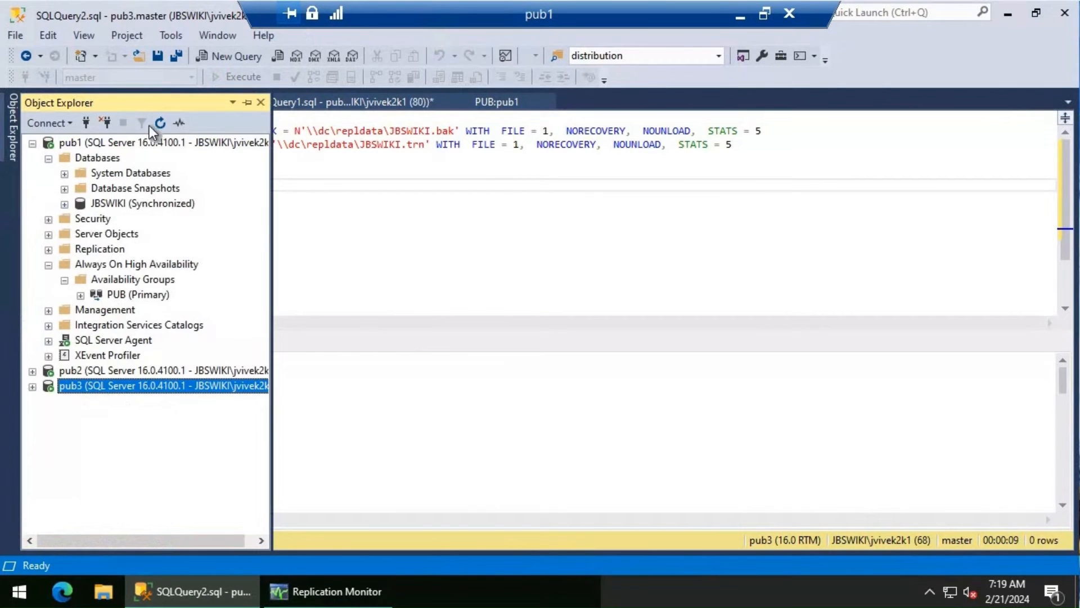
Refresh pub3 and list its databases to check the state of JBSWIKI.
click(159, 122)
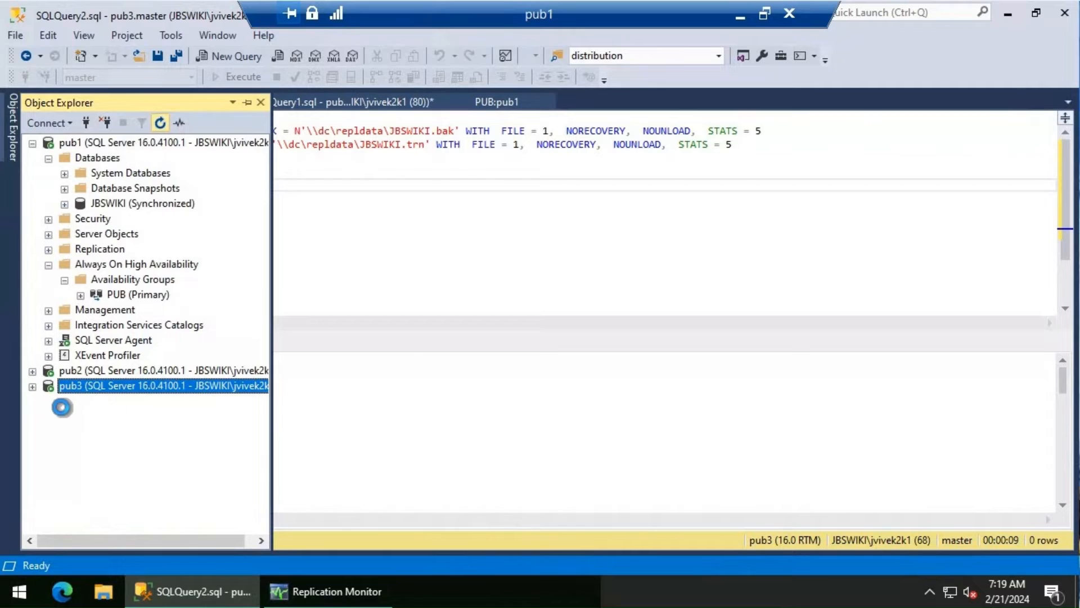
click(32, 387)
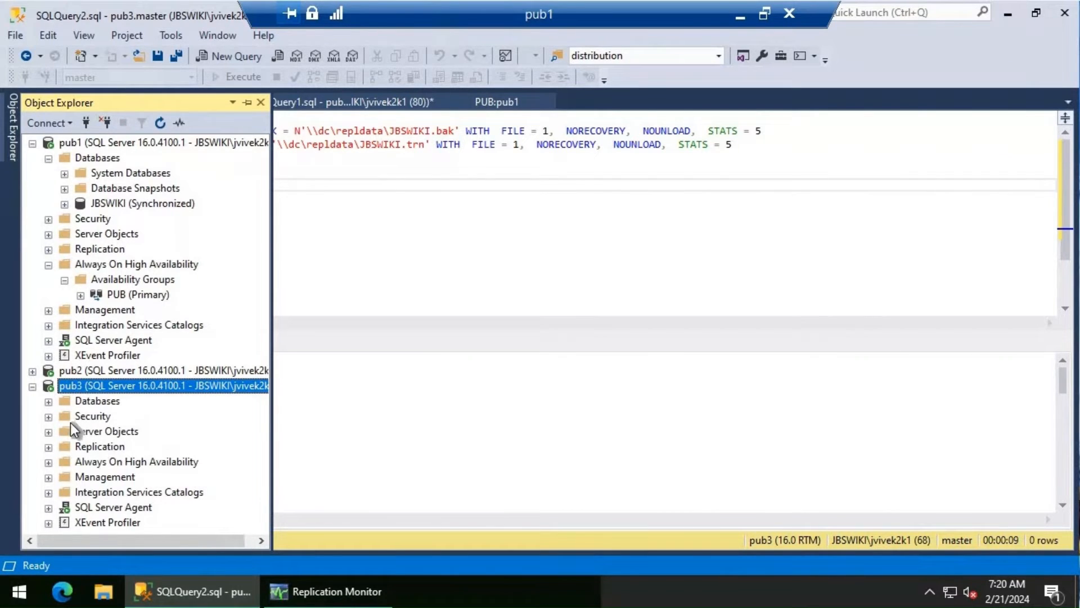
click(52, 400)
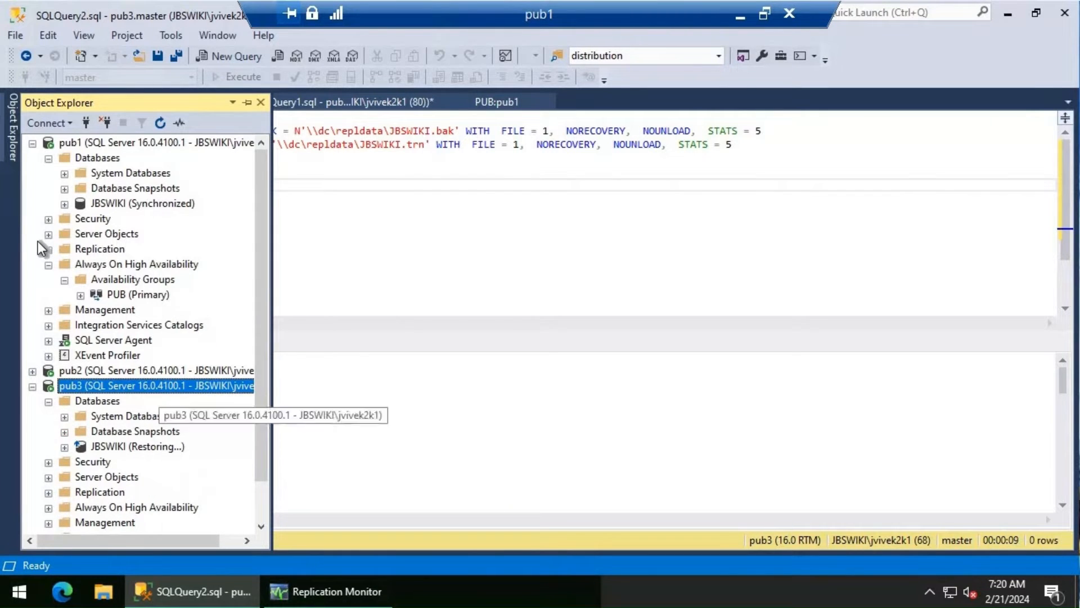
Start adding a replica to the PUB availability group on pub1 and connect to the existing secondary pub2.
click(80, 295)
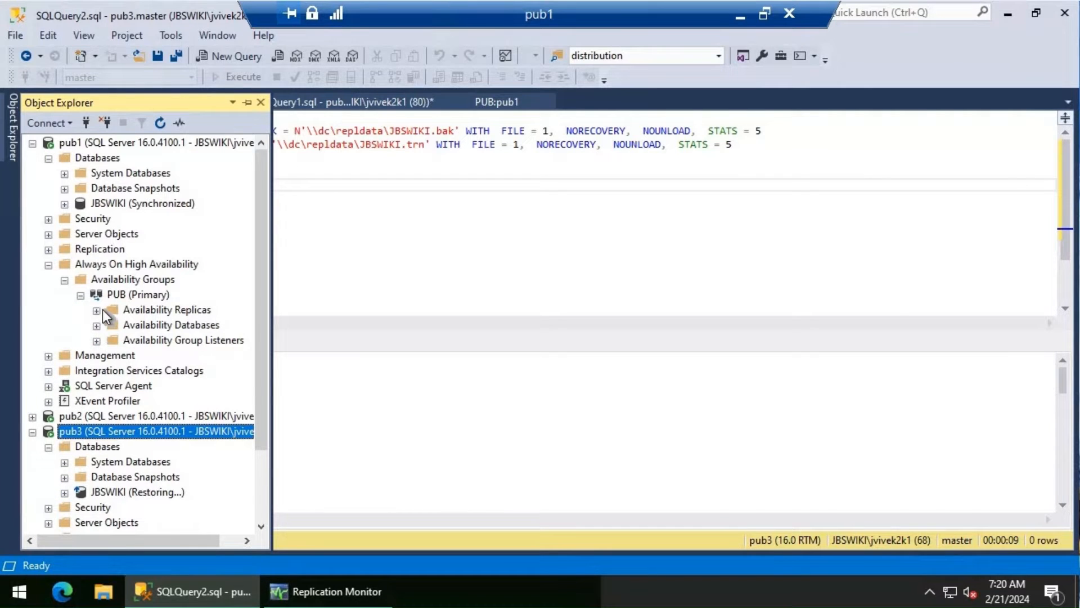
click(96, 326)
click(97, 310)
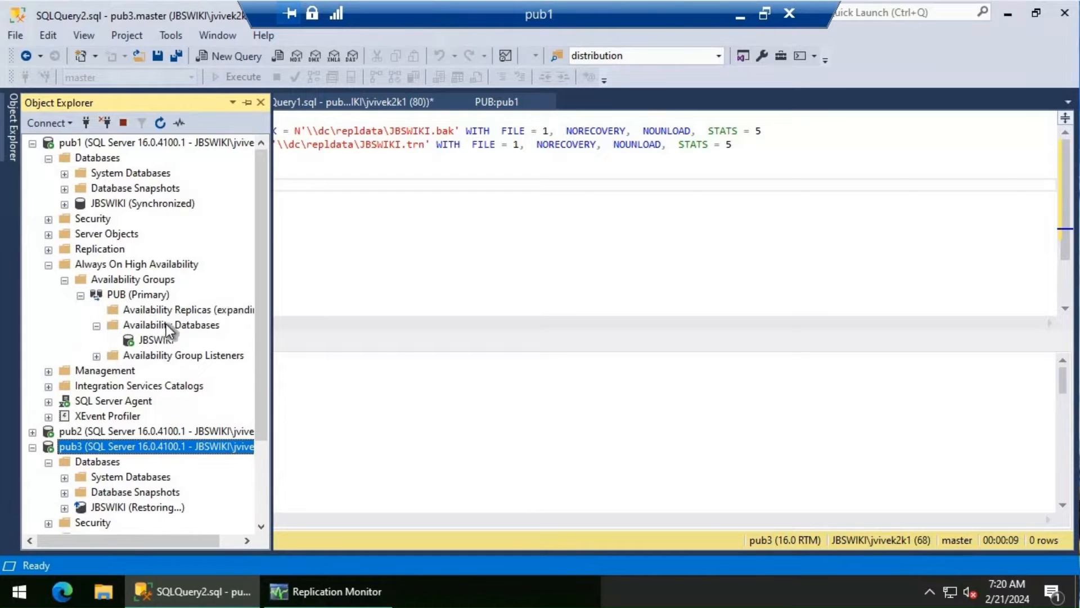
right_click(168, 312)
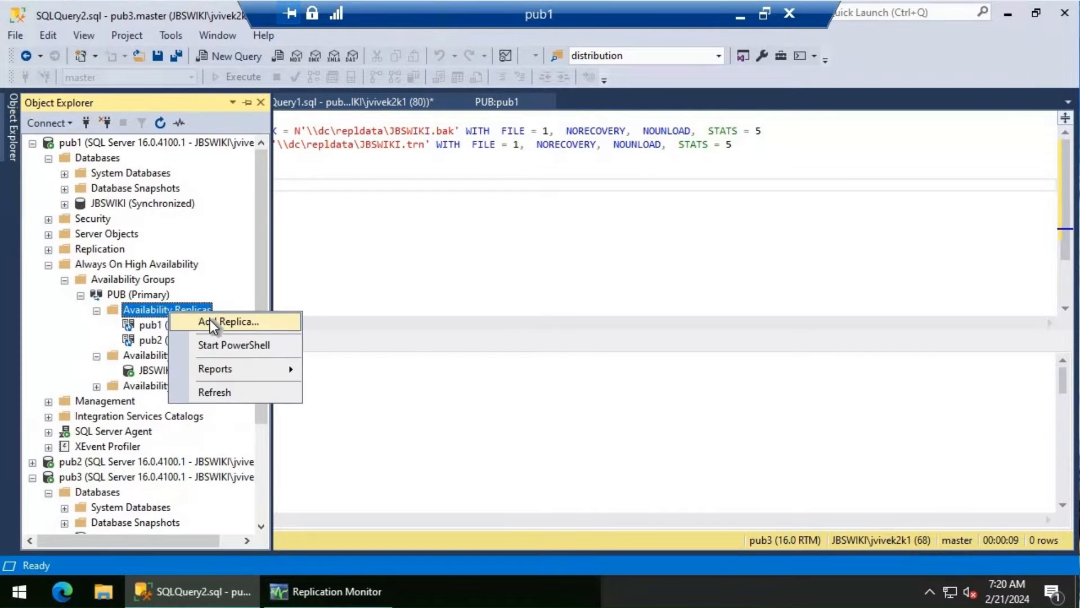
click(211, 322)
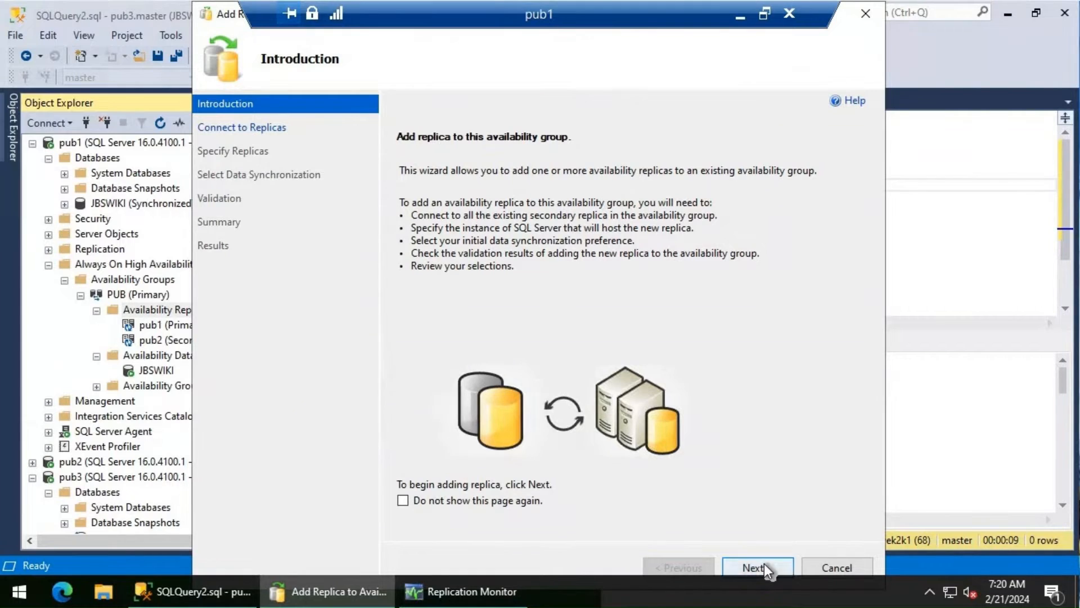
click(759, 566)
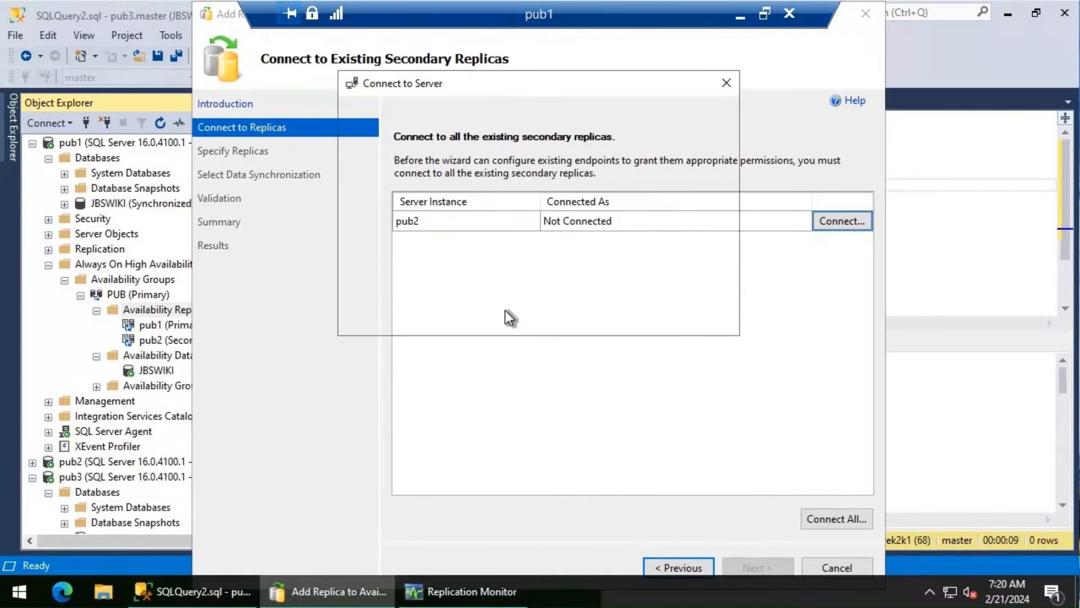
click(745, 563)
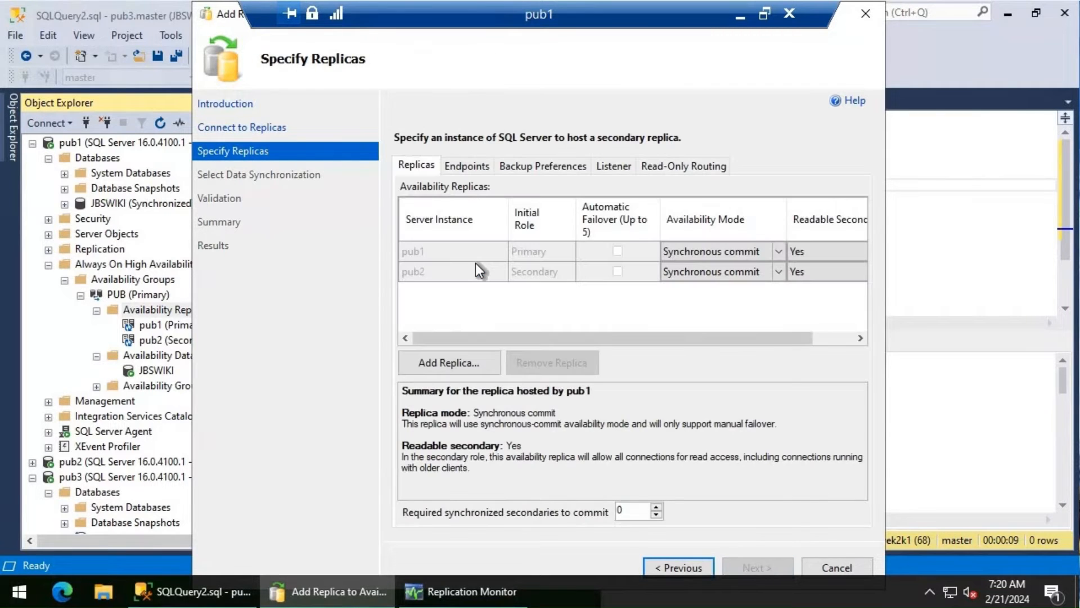
Try to add pub3 as a new replica, connecting with Windows Authentication.
click(464, 361)
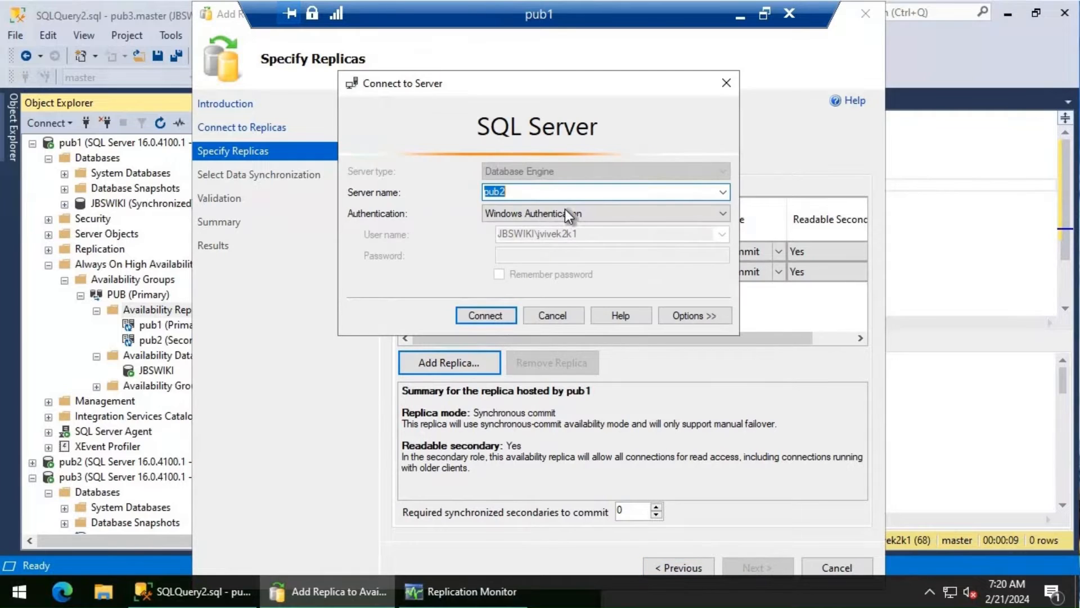
text(pub3)
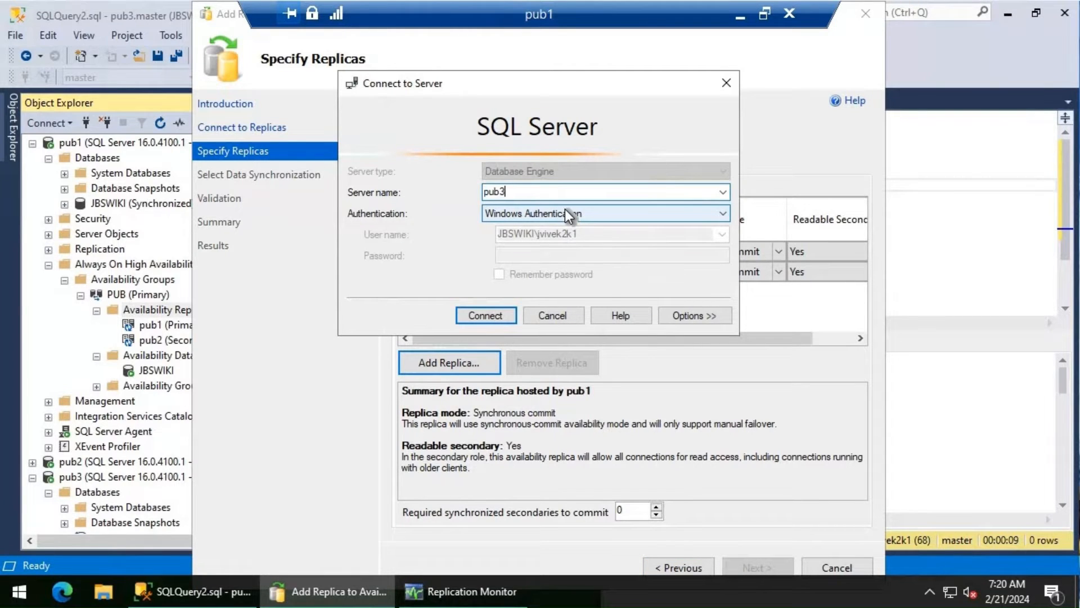
key(Return)
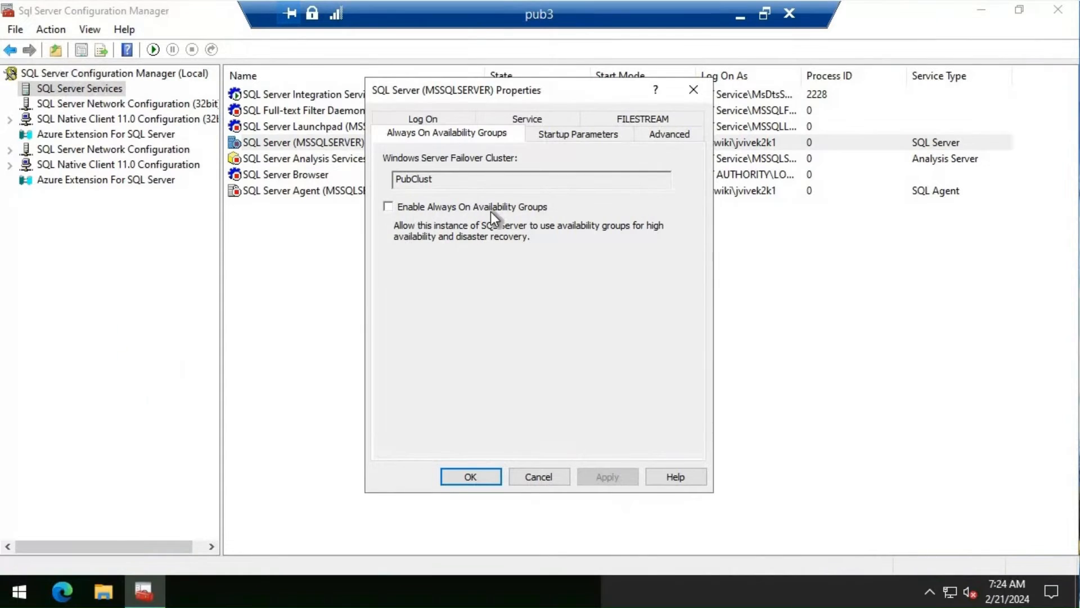
Enable Always On Availability Groups for the SQL Server (MSSQLSERVER) service on pub3.
click(388, 206)
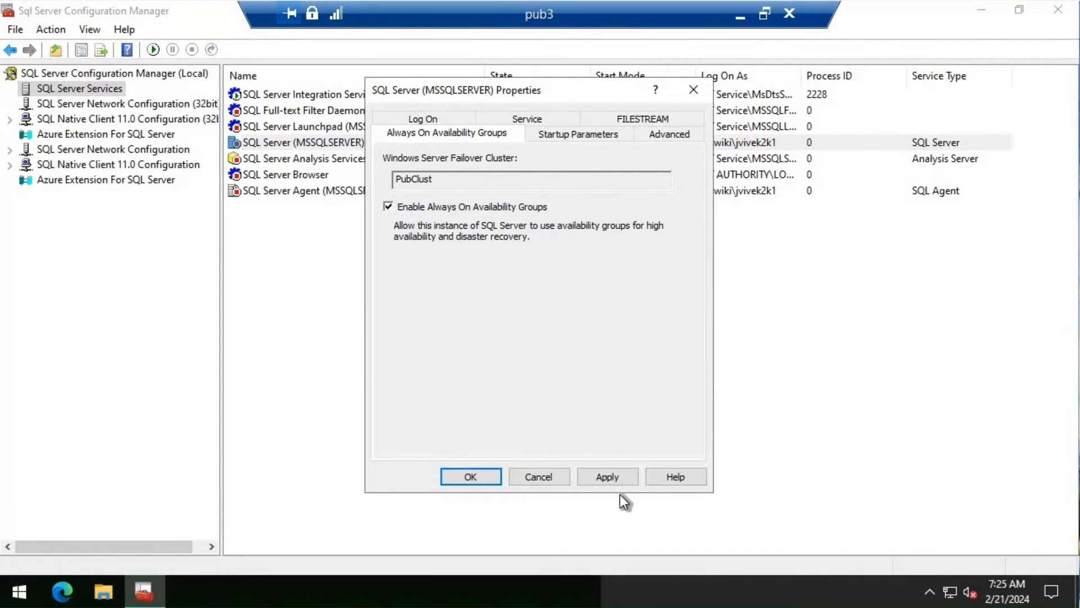
click(627, 474)
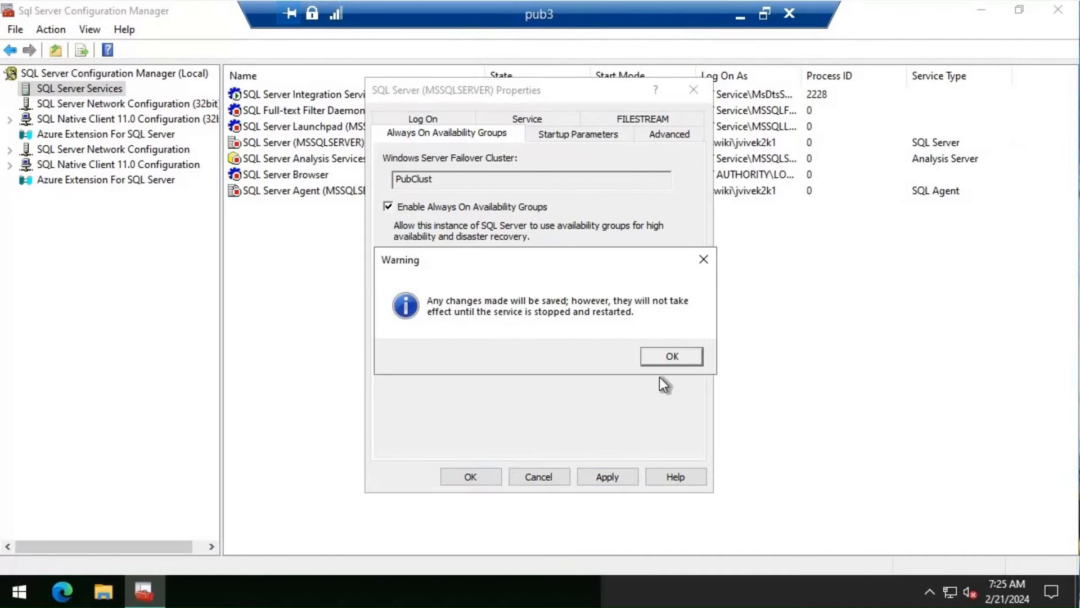
click(675, 357)
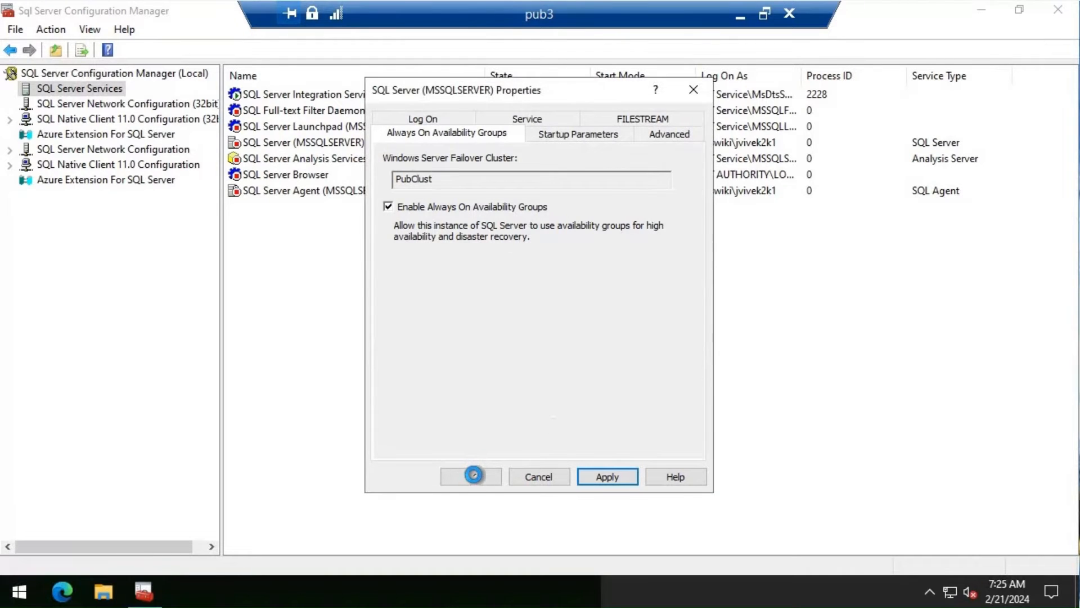
click(472, 477)
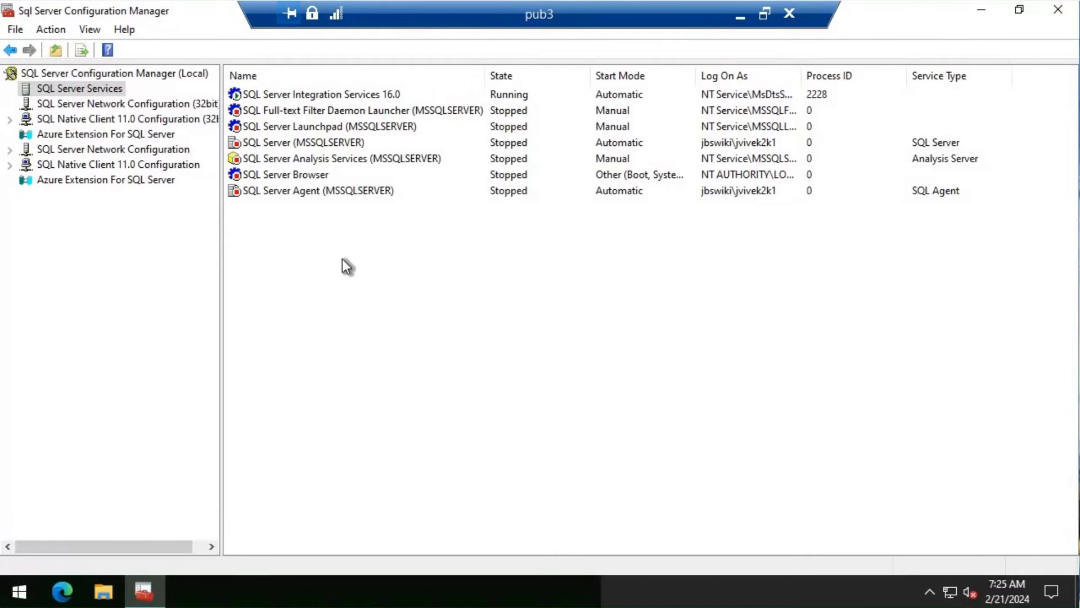
Start the SQL Server Agent (MSSQLSERVER) service on pub3 and refresh the service list.
right_click(319, 195)
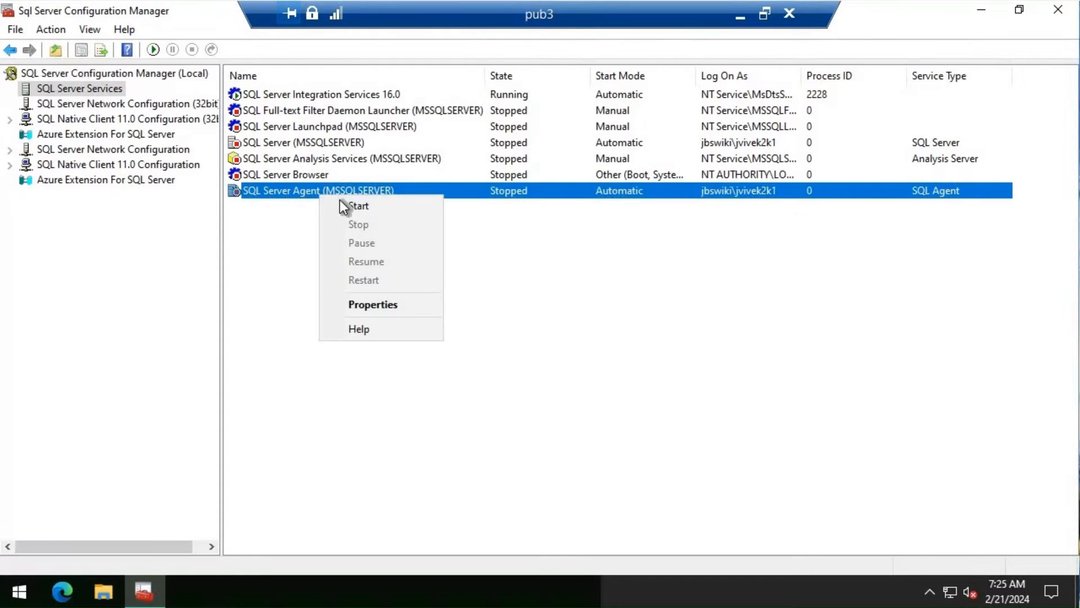
click(342, 207)
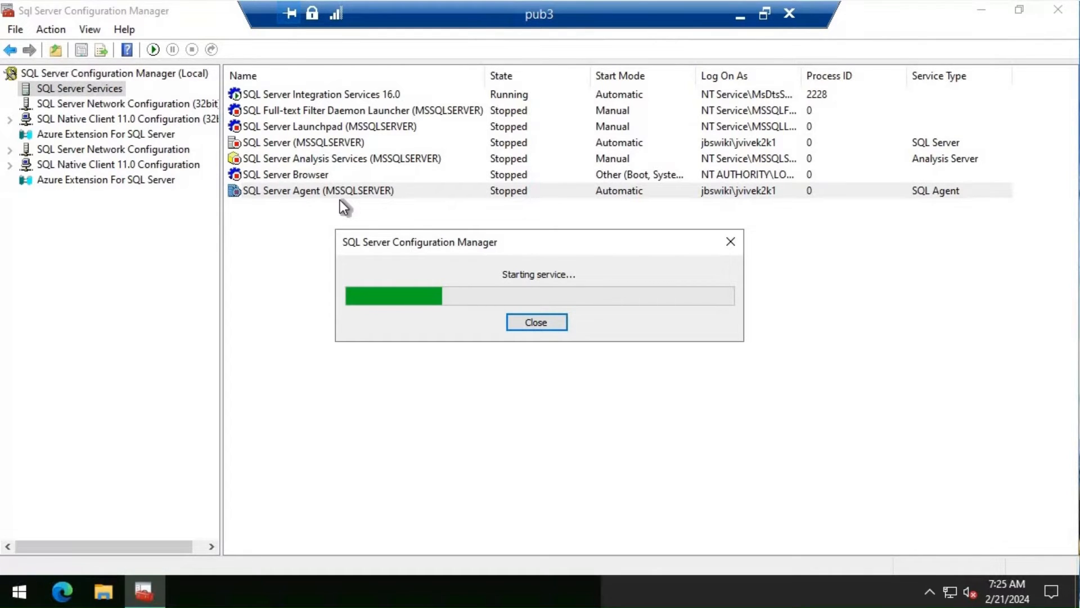
key(F5)
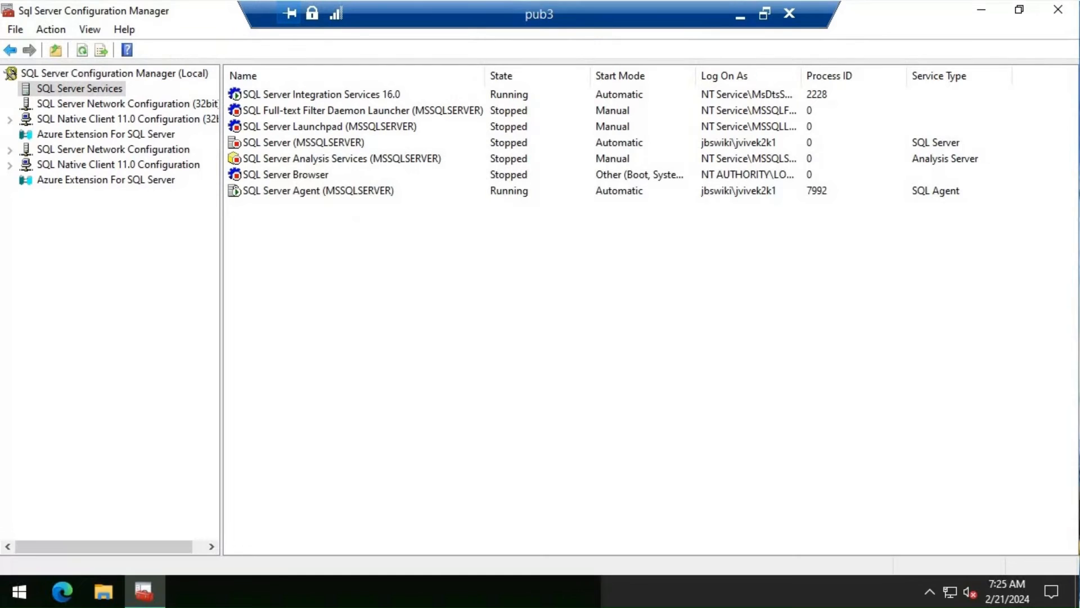
click(82, 52)
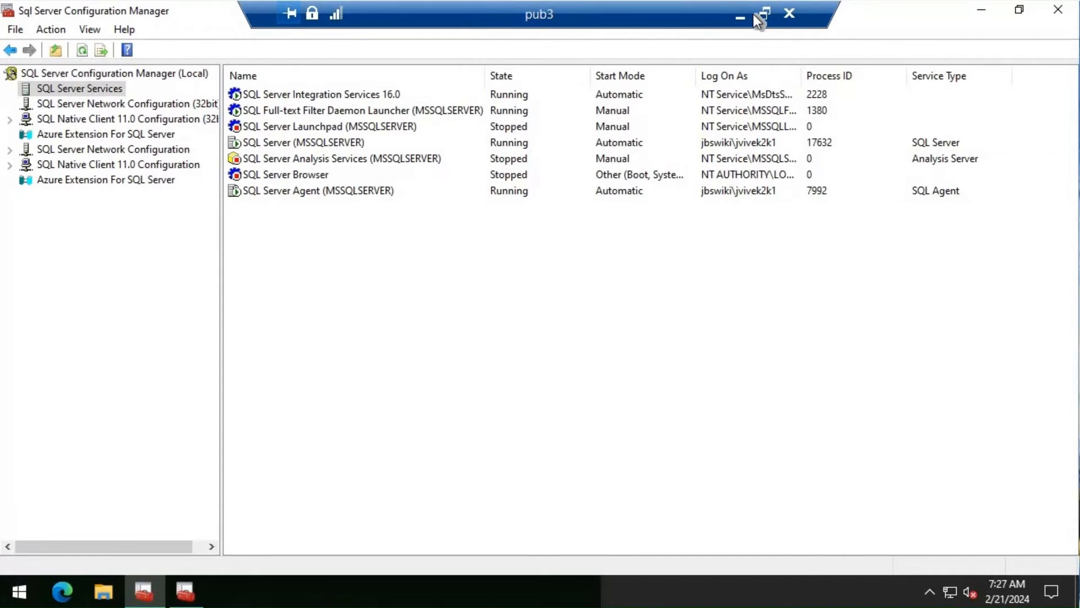
Return to the pub1 remote session, dismiss the connection error, and connect to pub3 again as a new PUB replica.
click(740, 17)
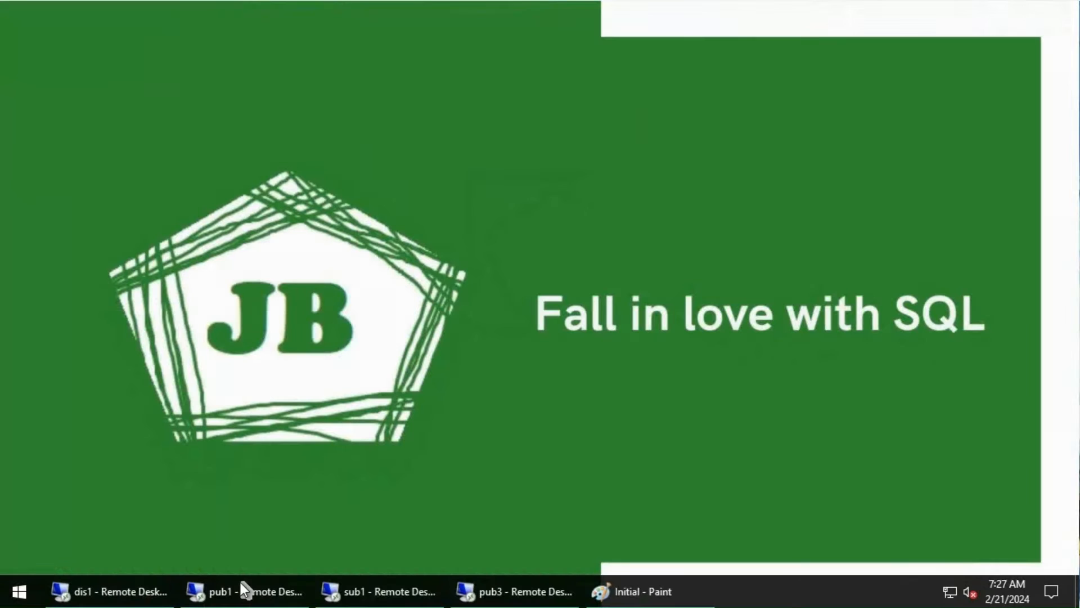
click(135, 596)
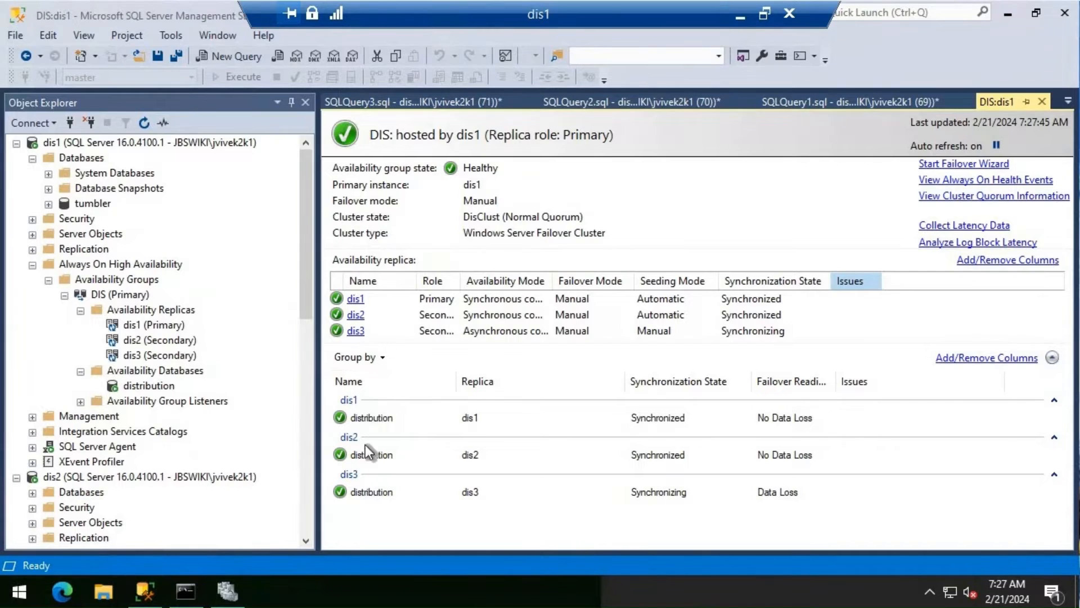
click(257, 596)
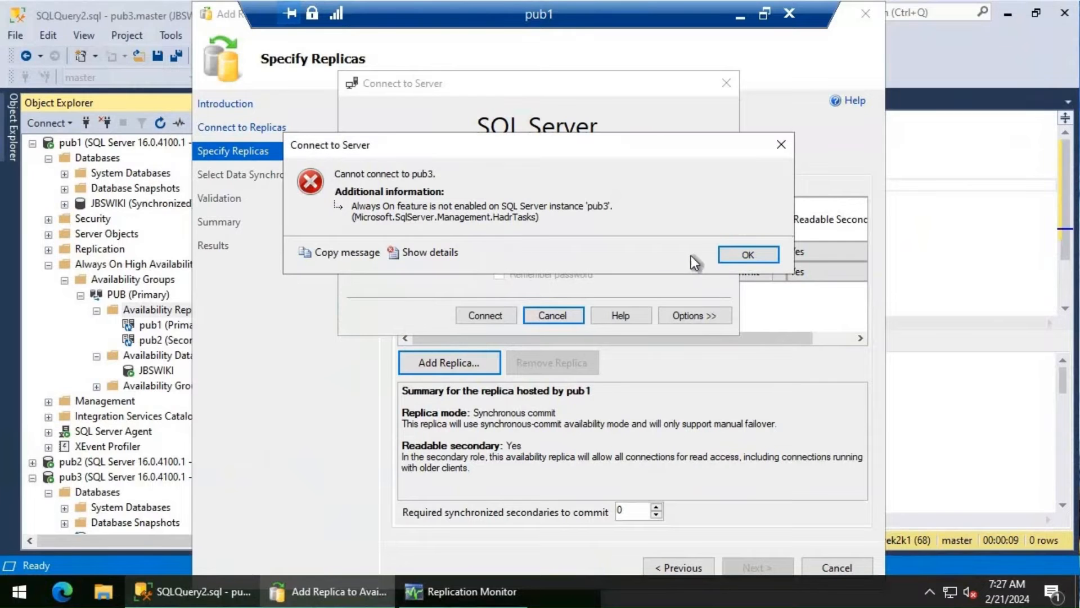
click(761, 255)
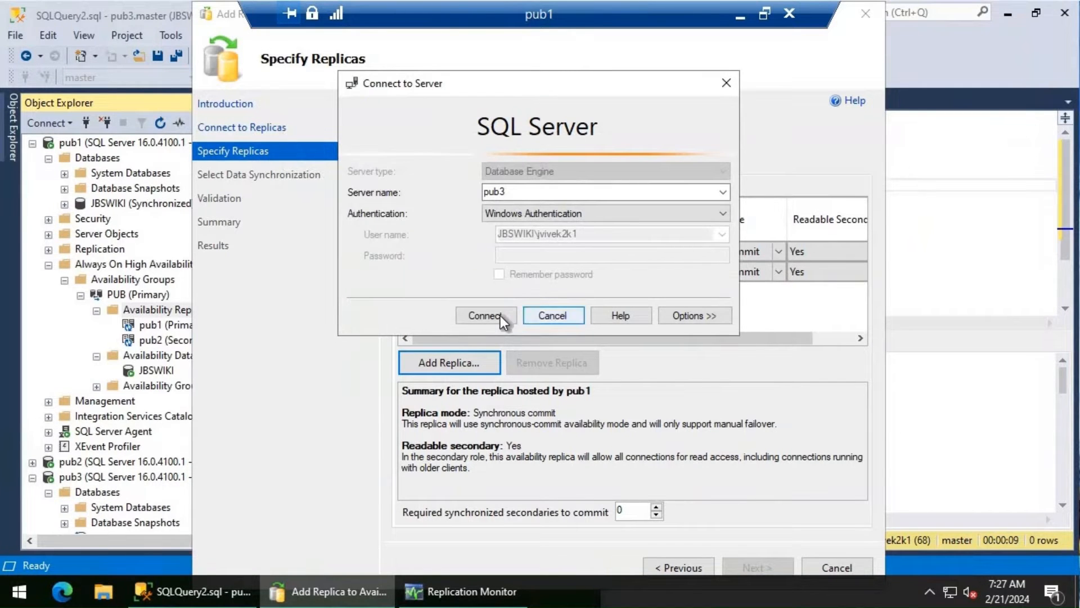
click(485, 315)
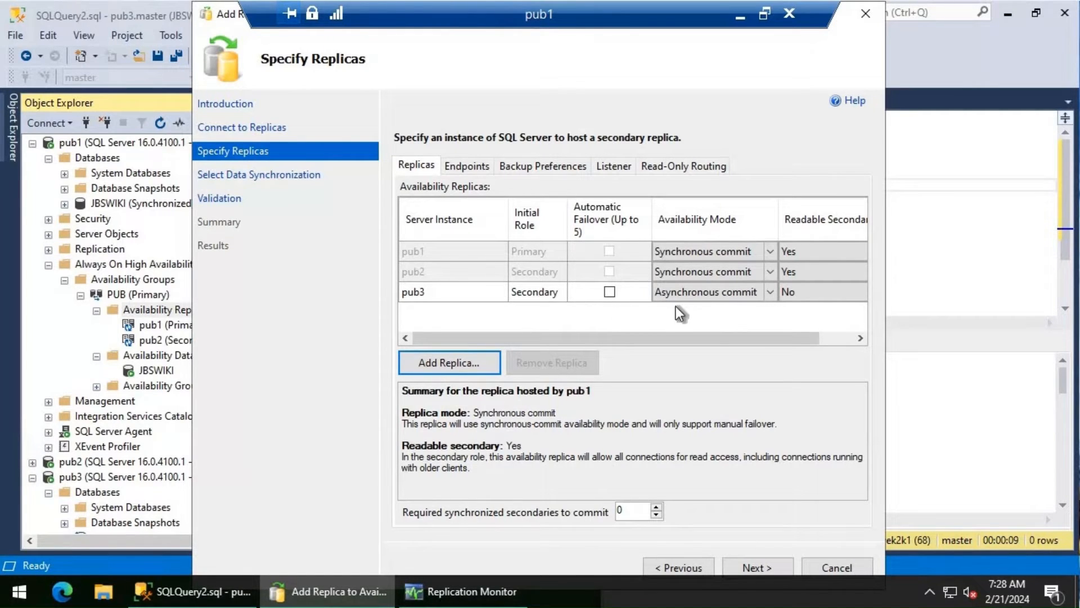
Review the replicas' availability modes, endpoints, backup preferences and listener settings for the PUB availability group.
click(688, 295)
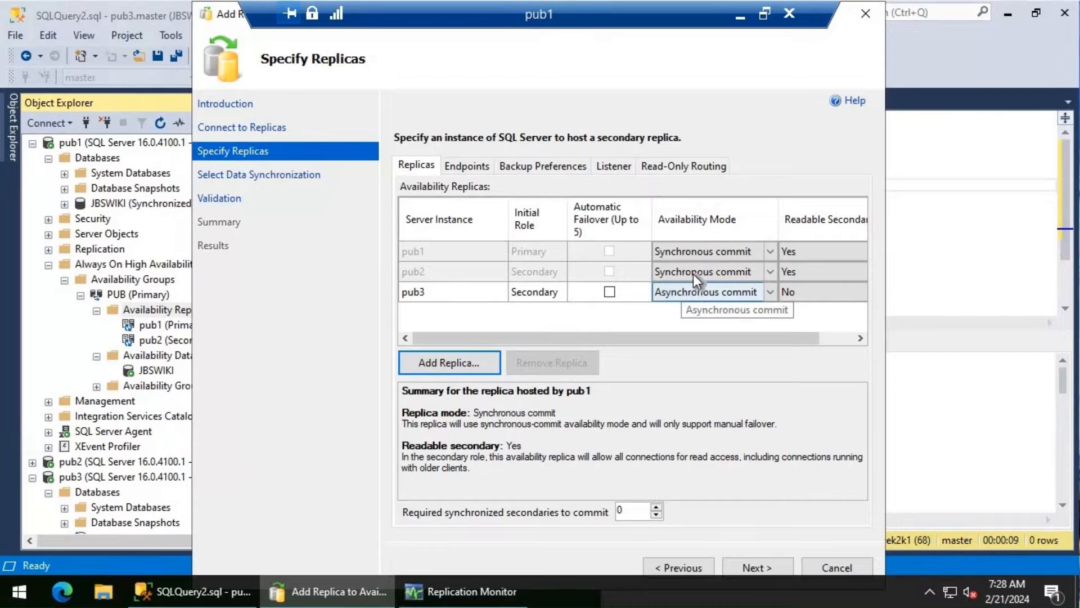
click(695, 272)
click(696, 255)
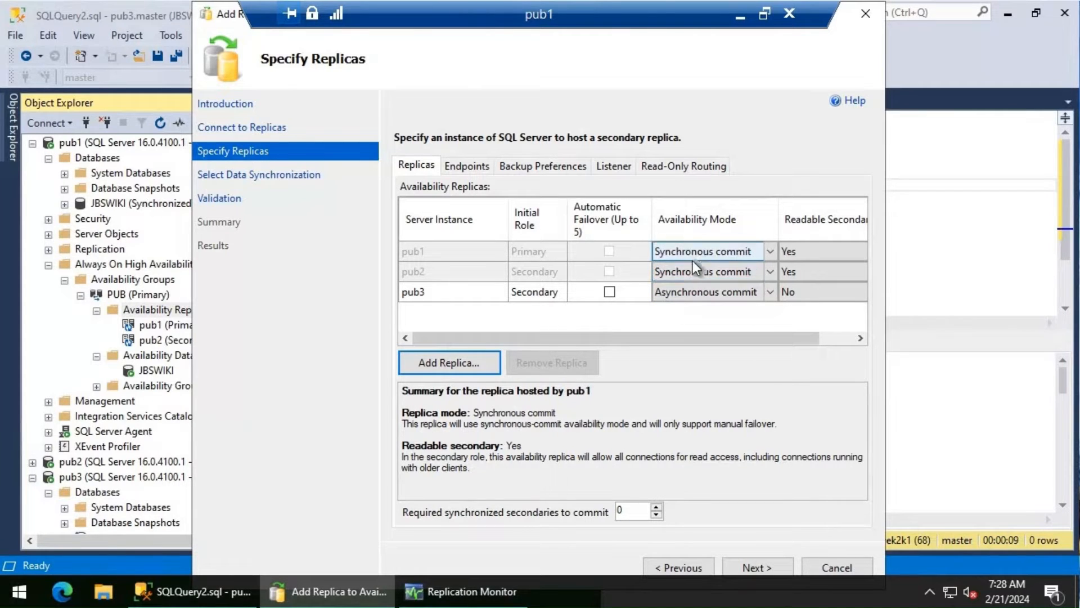
click(689, 269)
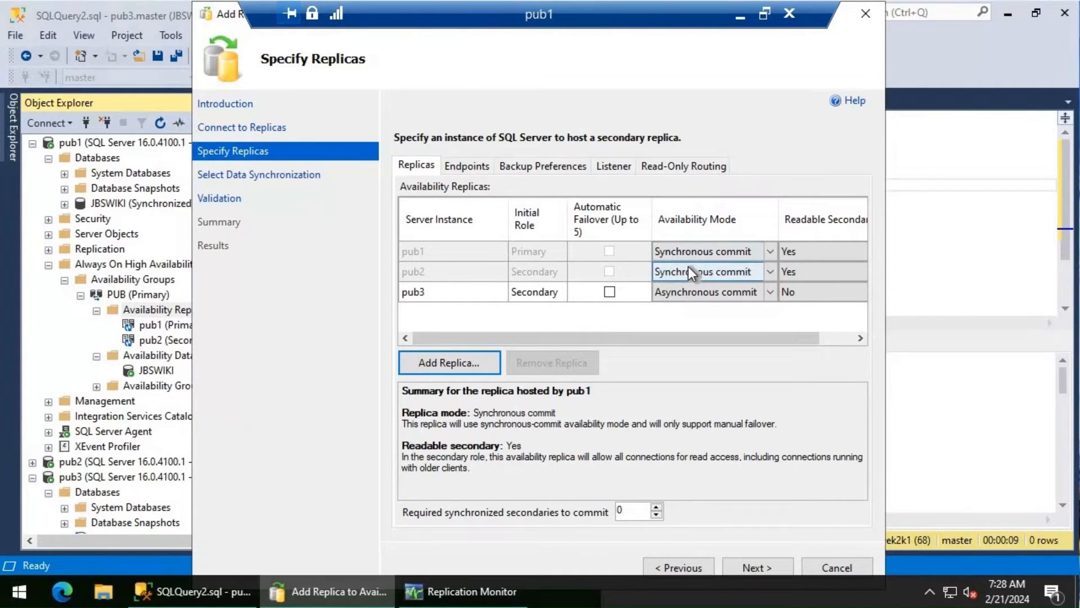
click(687, 295)
click(477, 167)
click(530, 166)
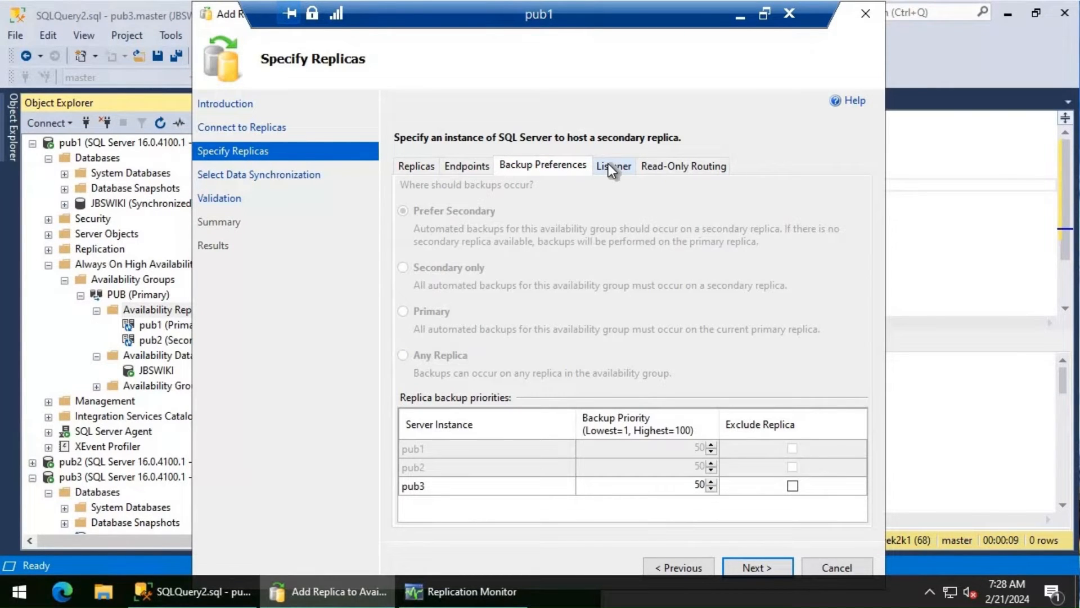
click(610, 166)
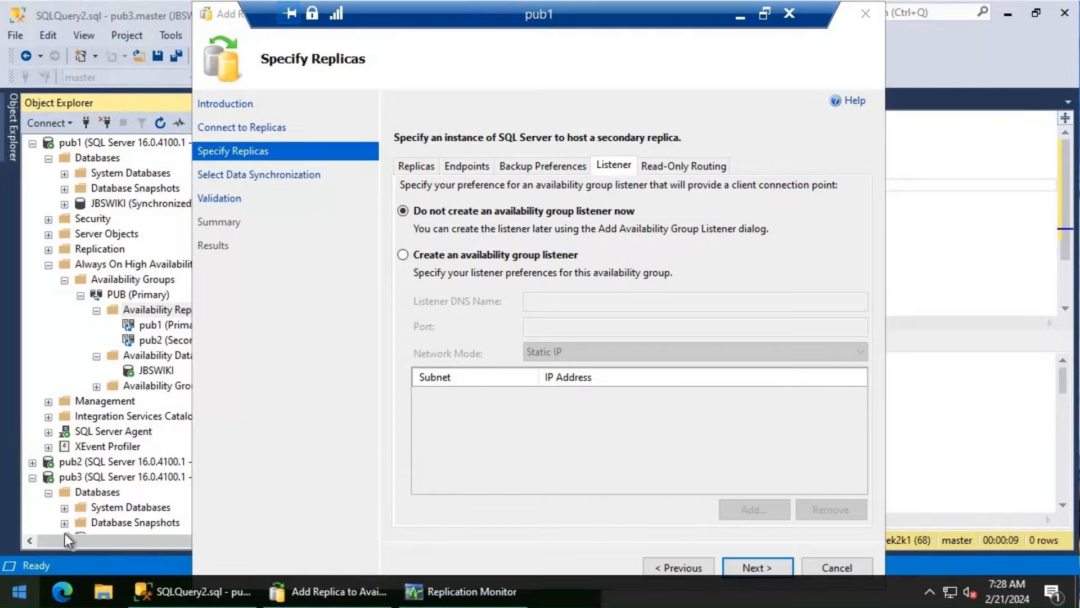
Launch Failover Cluster Manager in the pub1 session by running cluadmin.msc.
right_click(25, 588)
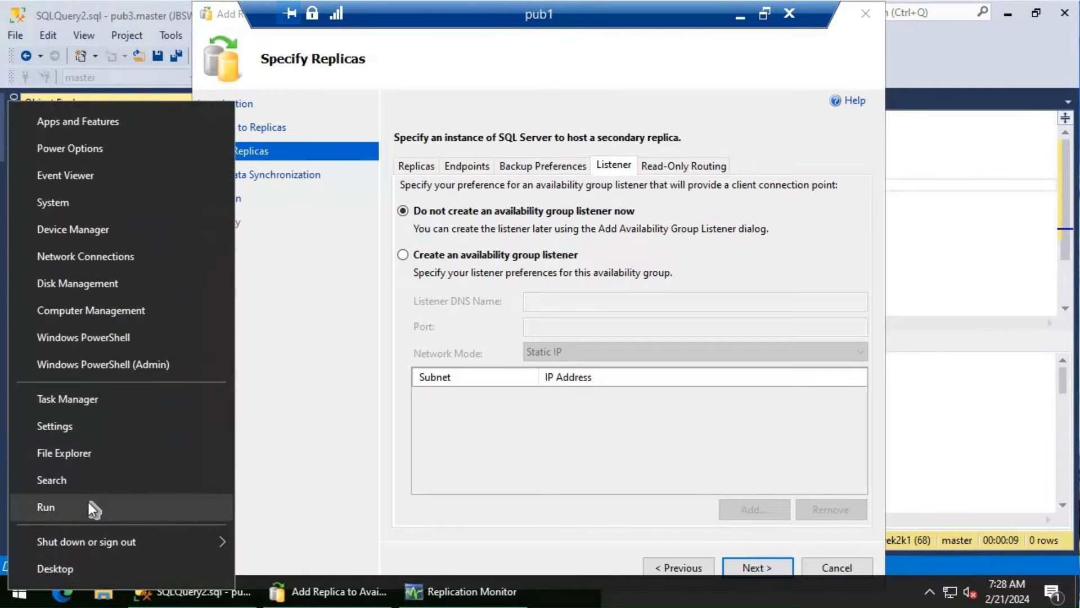
click(89, 505)
text(cluadmin.msc)
key(Return)
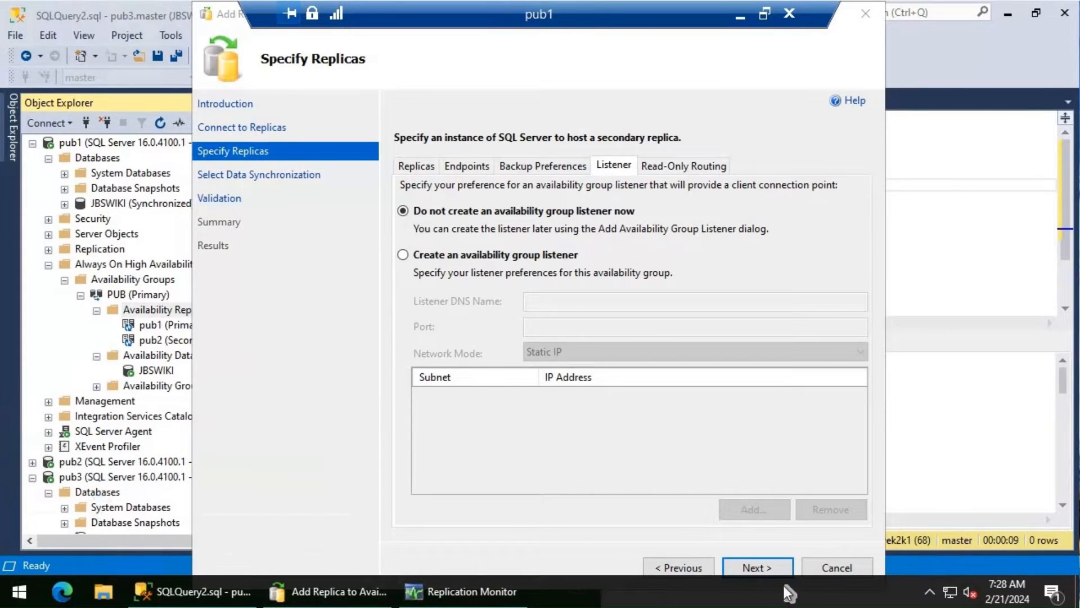
Choose Join only as the data synchronization preference for the pub3 replica and run the availability group validation.
click(762, 570)
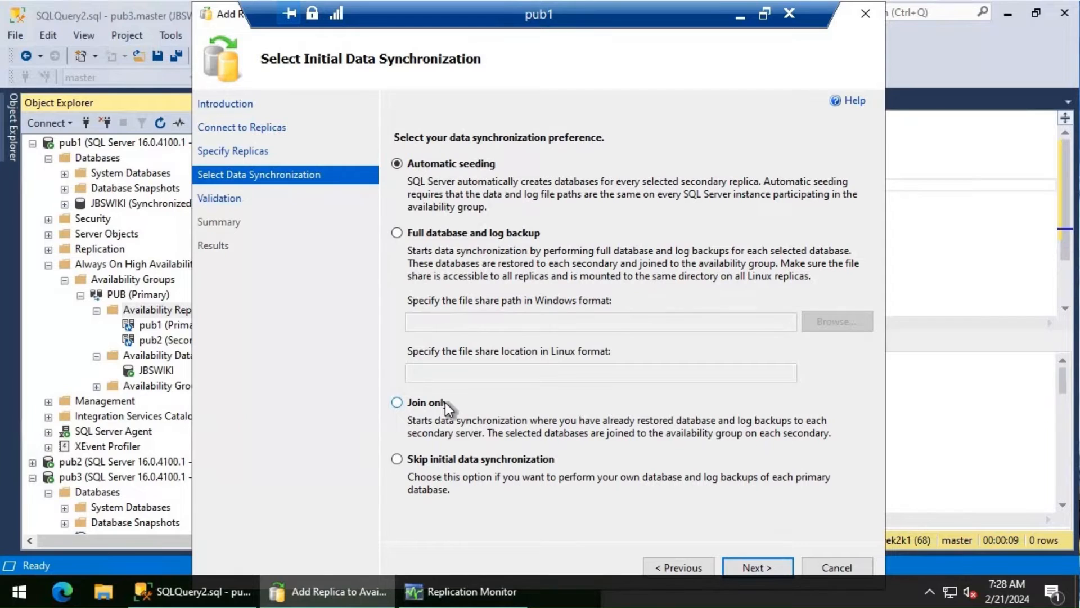
click(461, 403)
click(759, 566)
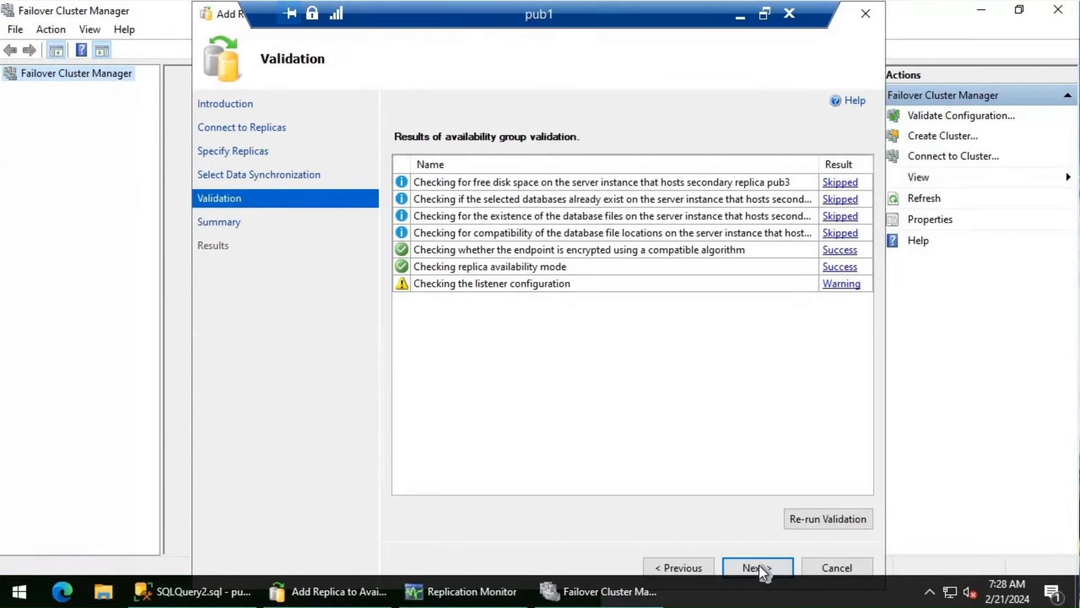
Switch to Failover Cluster Manager and inspect the PUB role's resources on PubClust, including the PUBL listener's IP addresses.
click(69, 76)
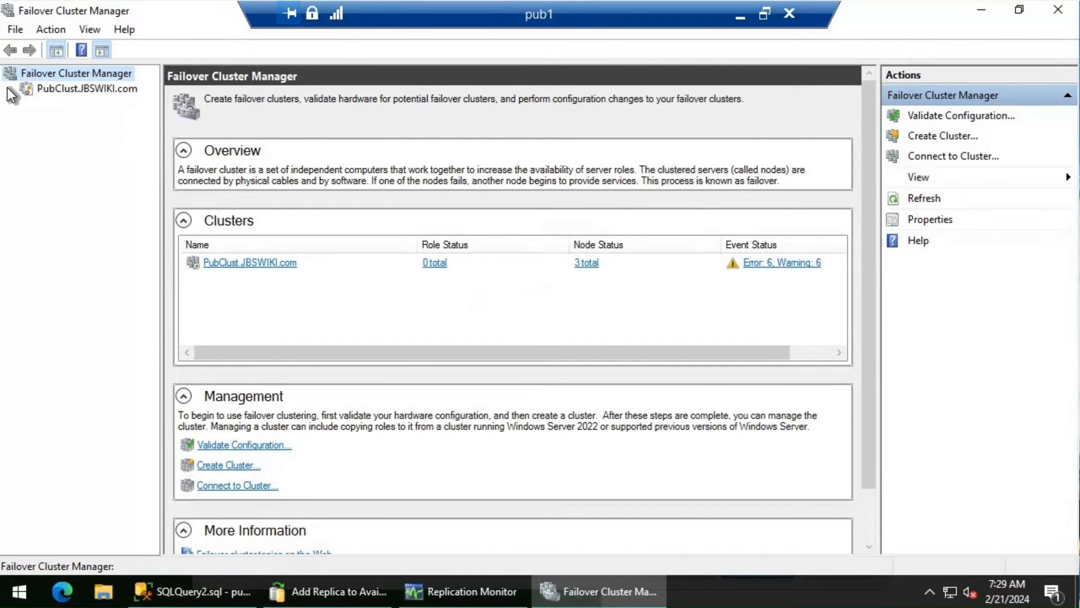
click(70, 106)
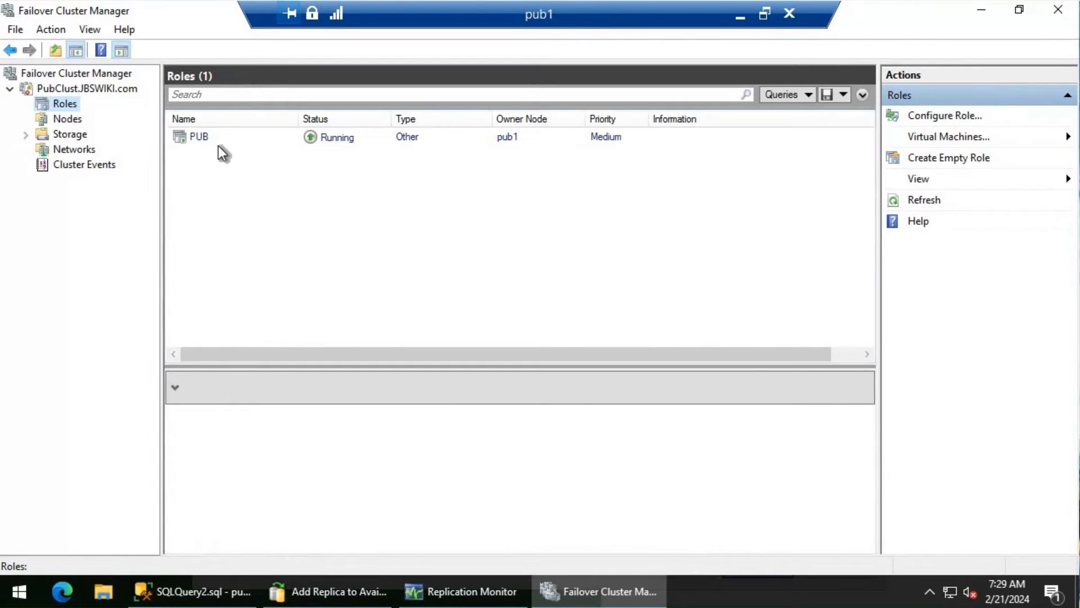
click(210, 134)
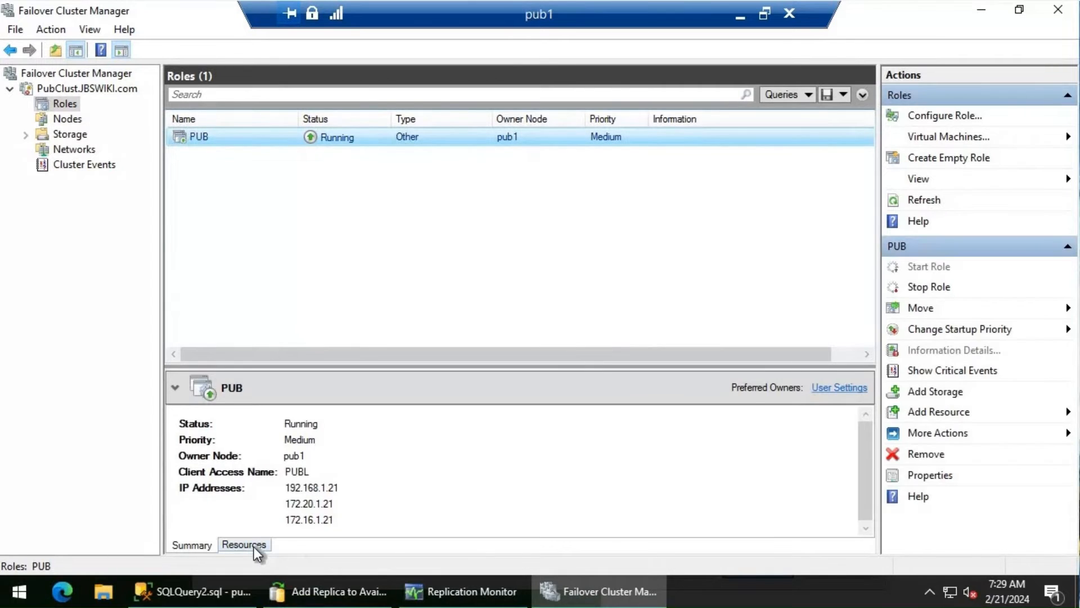
click(254, 545)
click(183, 495)
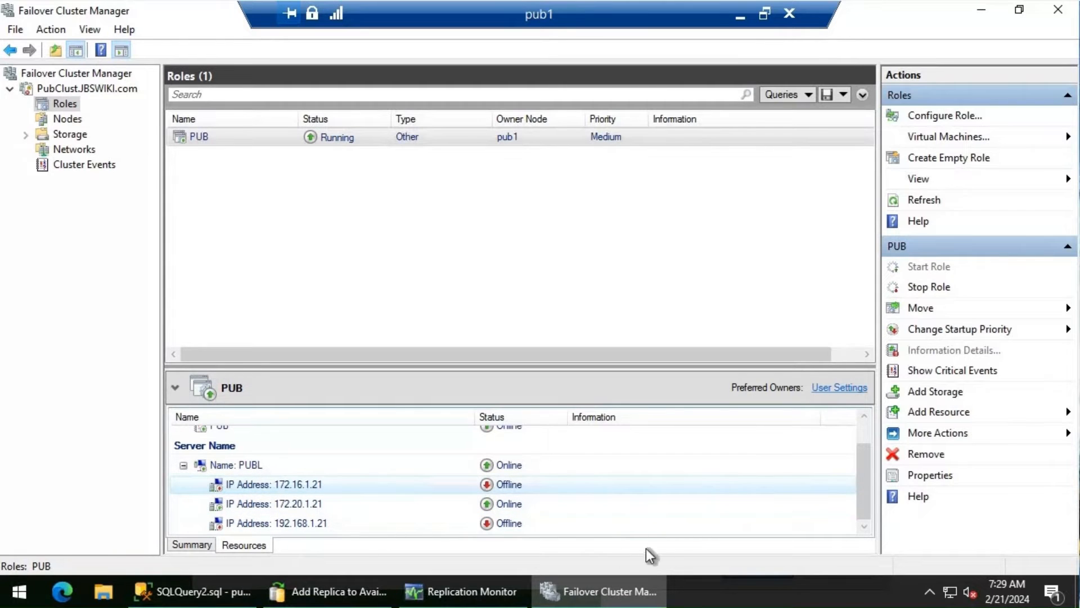
Return to the Add Replica wizard, add pub3 to the PUB availability group, follow the detailed progress, and close the results.
click(357, 592)
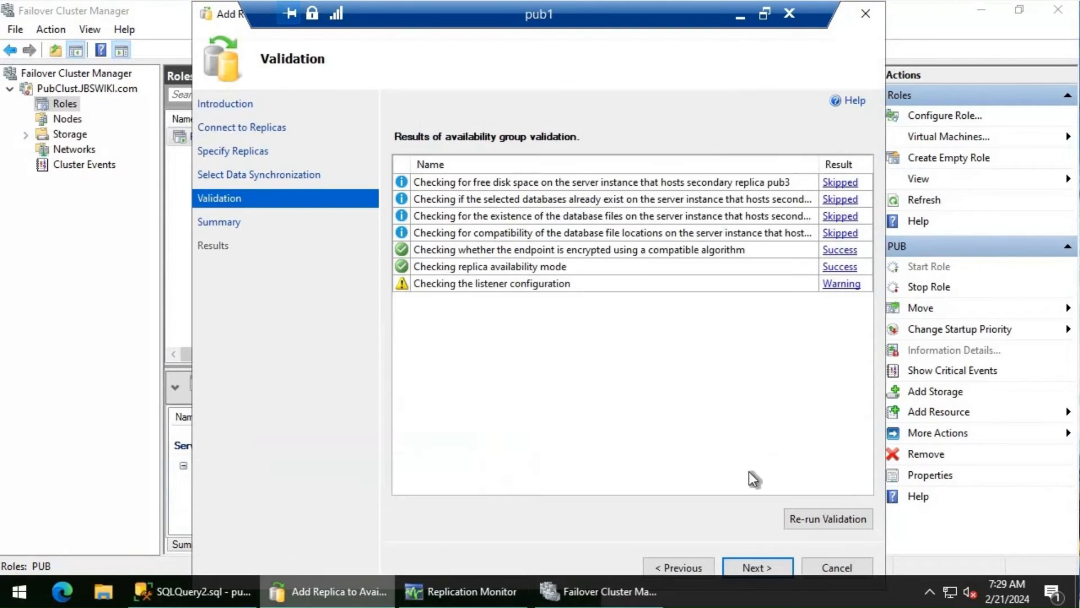
click(761, 562)
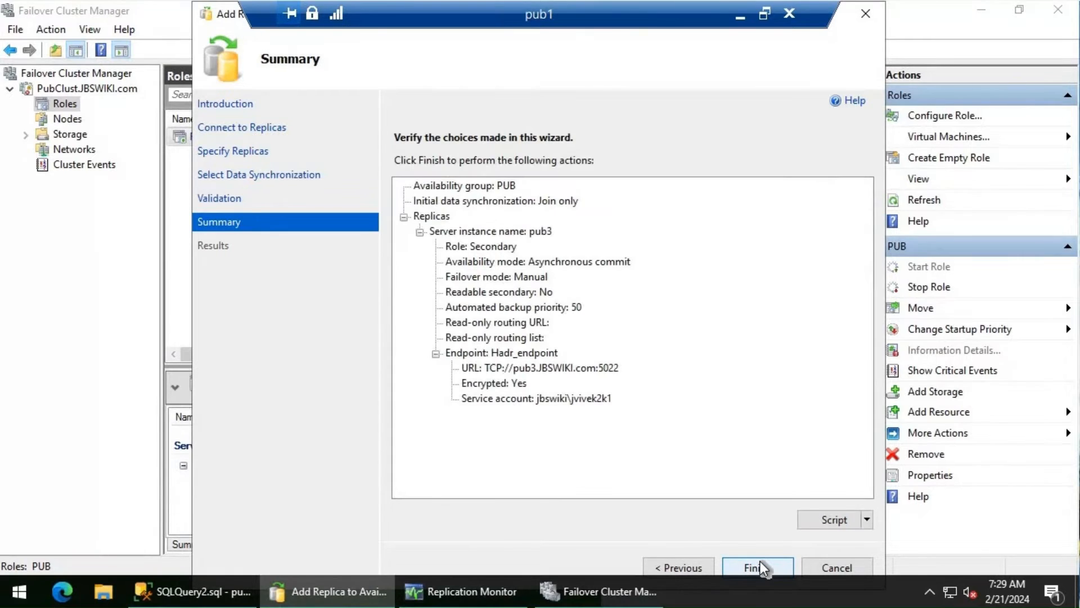
click(760, 566)
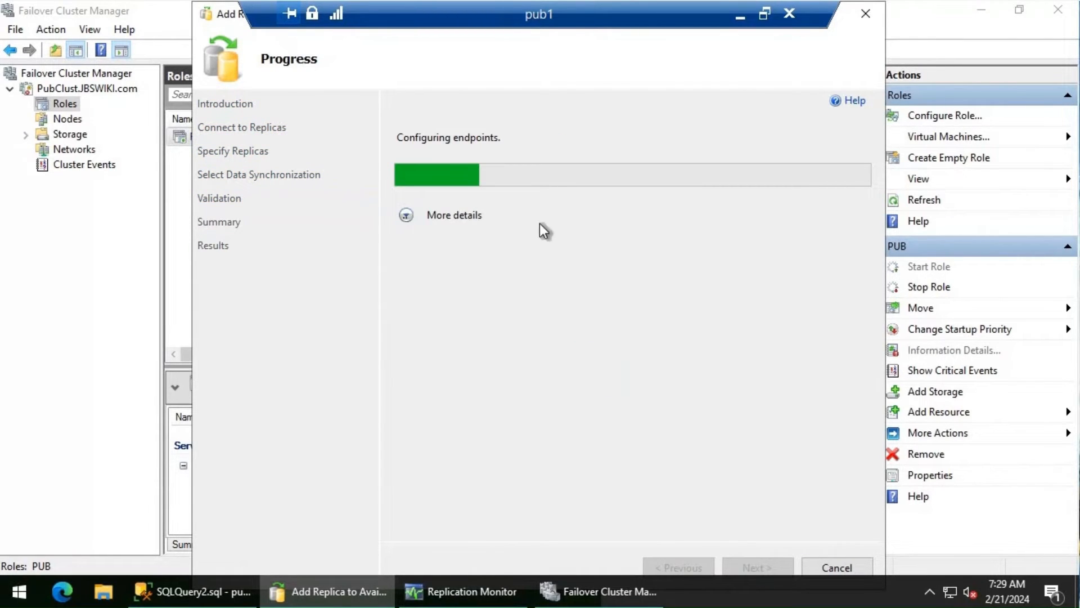
click(412, 216)
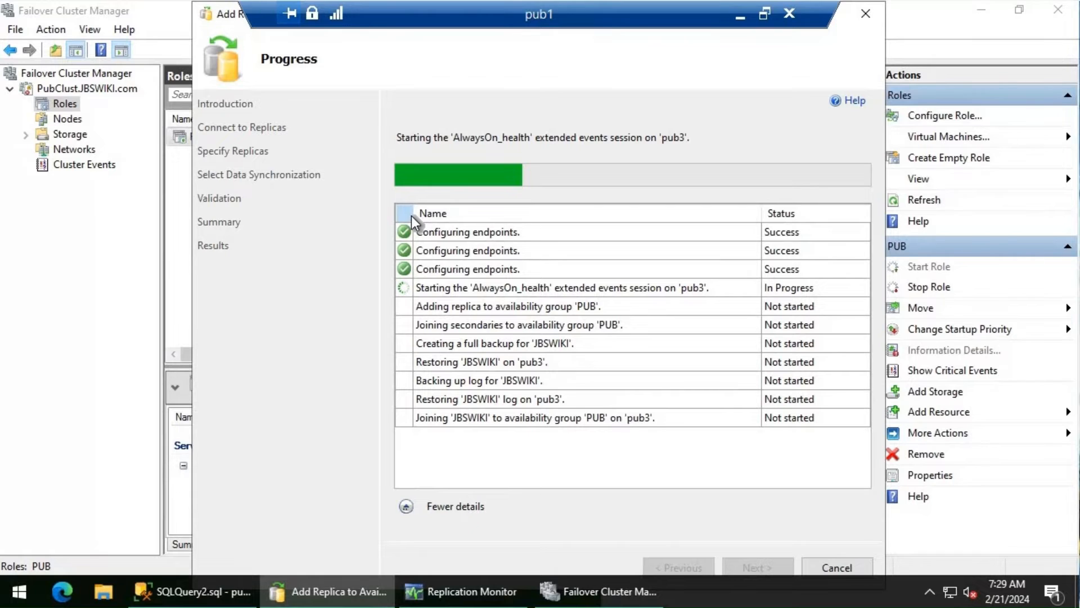
mouse_move(329, 591)
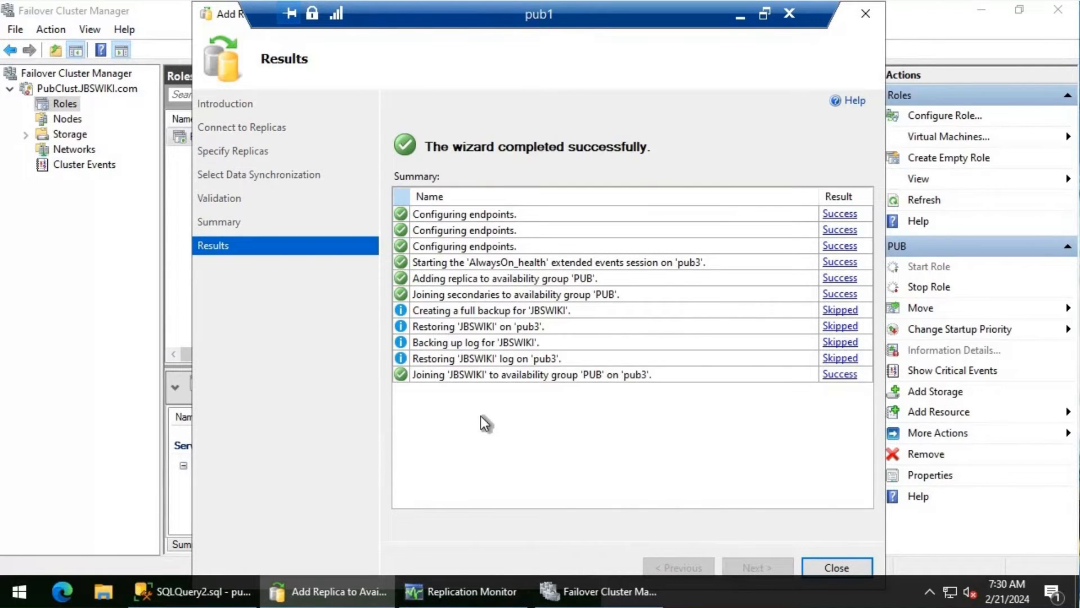
click(848, 568)
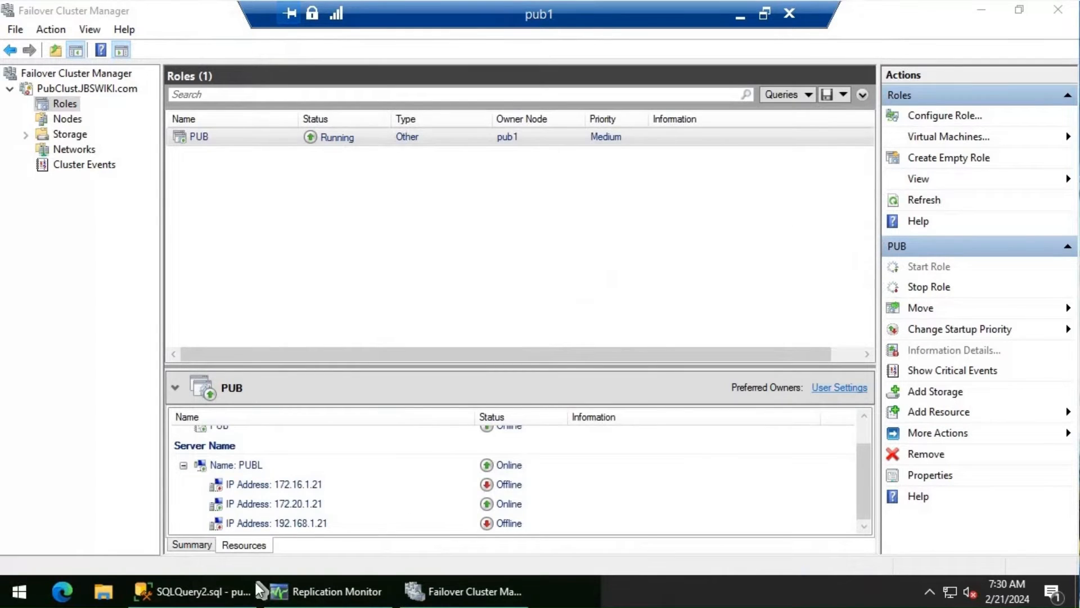
Open the PUB availability group dashboard in SQL Server Management Studio and review the pub3 replica's warning details.
click(201, 586)
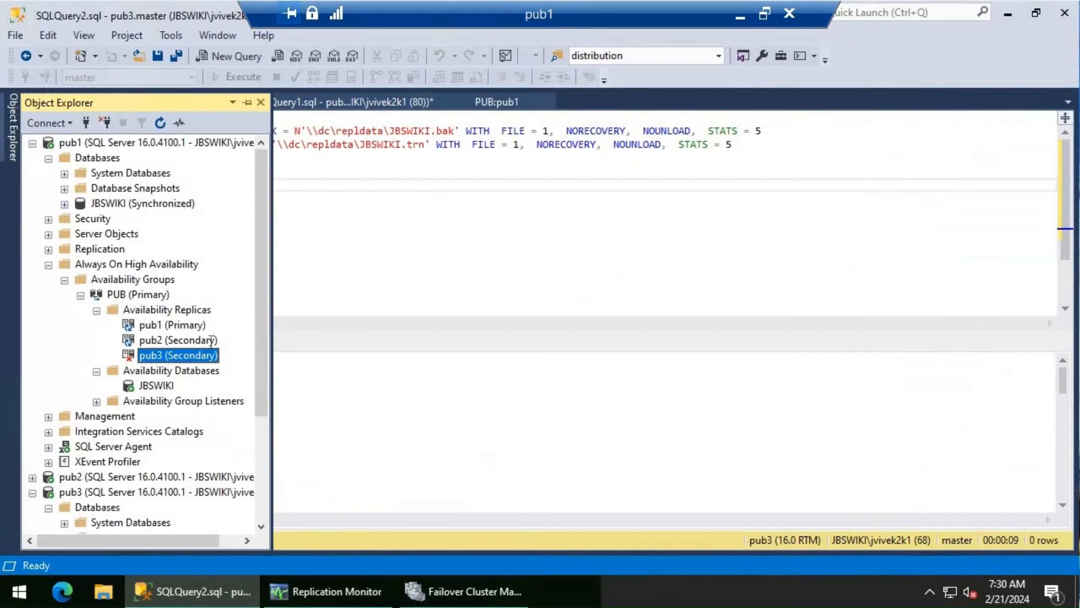
right_click(146, 296)
click(237, 366)
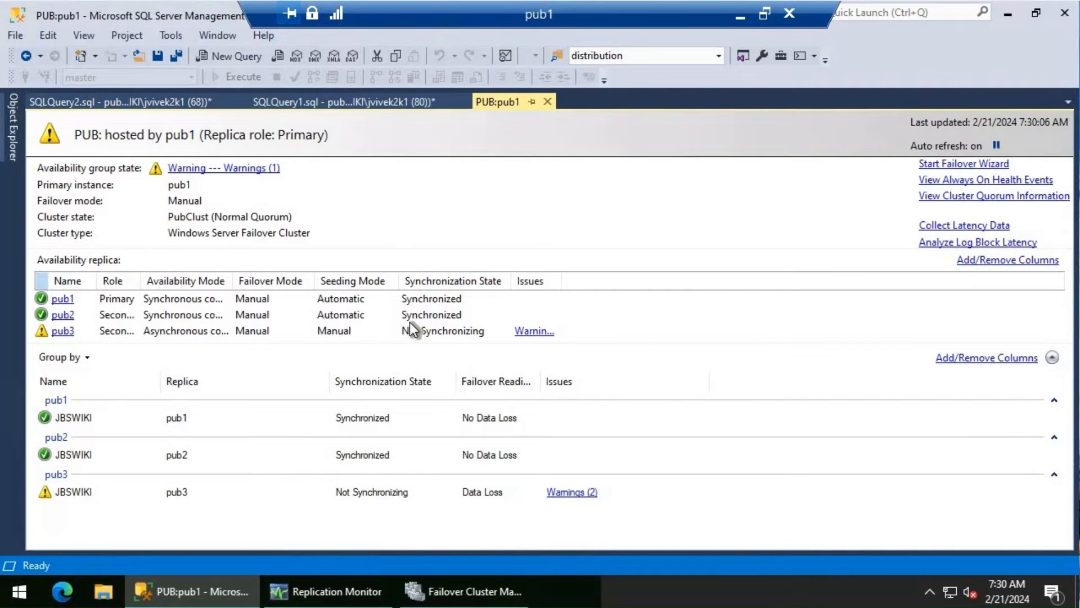
click(529, 334)
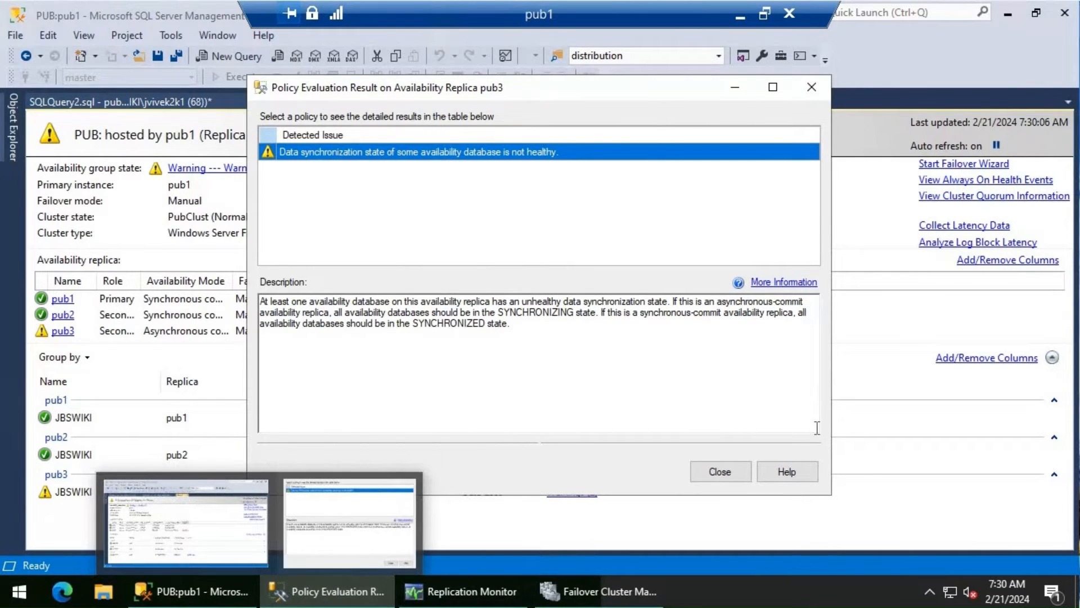
click(718, 472)
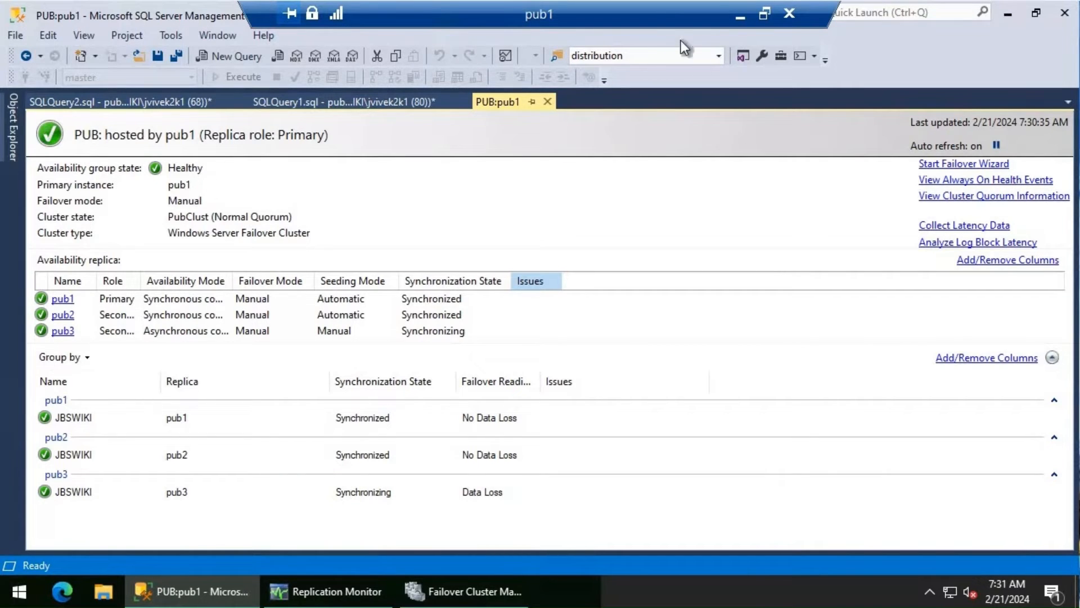
Switch to the dis1 remote session and execute sp_adddistributiondb 'distribution' against DIS3.
click(739, 19)
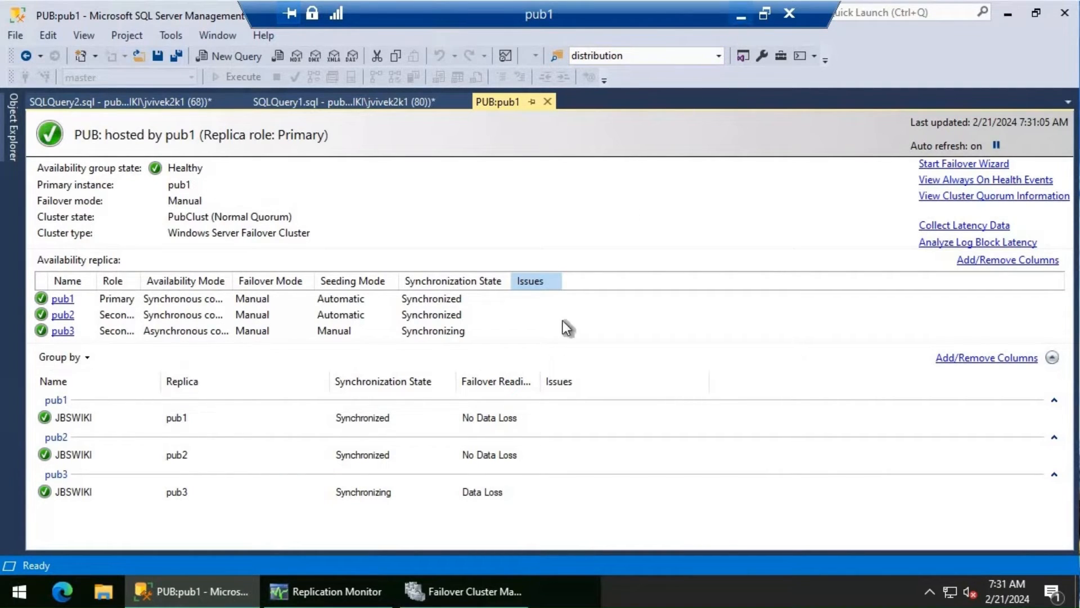
click(127, 590)
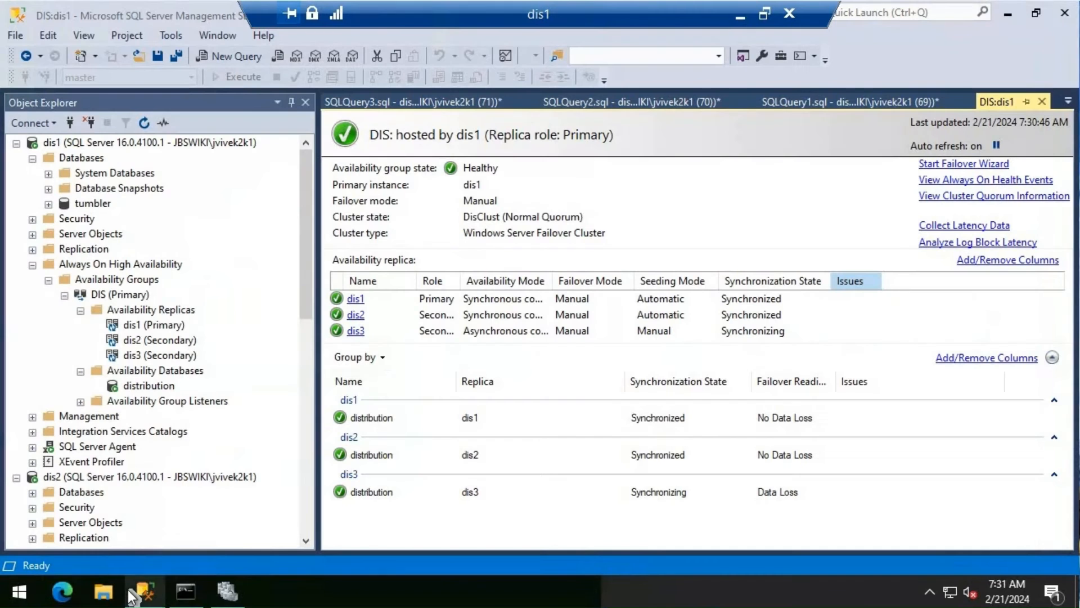
click(447, 102)
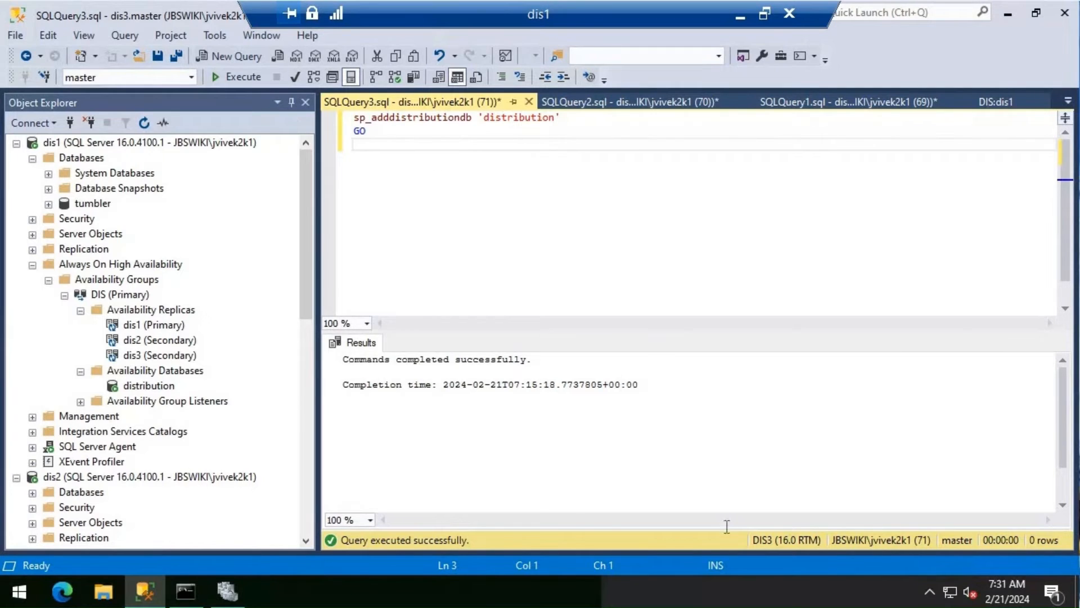
click(234, 76)
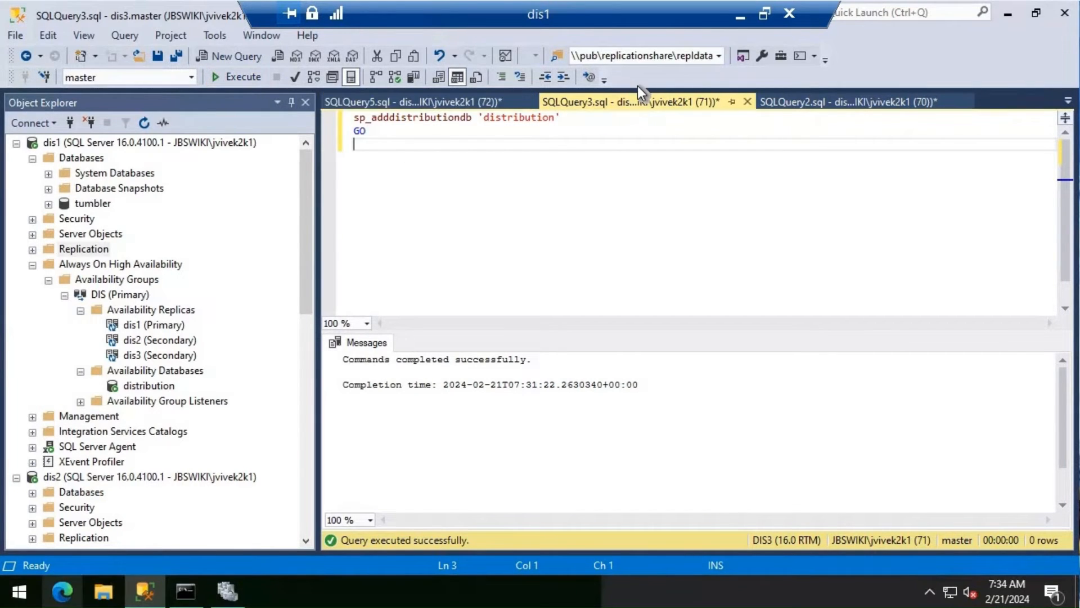
Try to register pub1 as a publisher on DIS3 with sp_adddistpublisher, using the Distribution database and working directory \\dc\repldata.
click(444, 103)
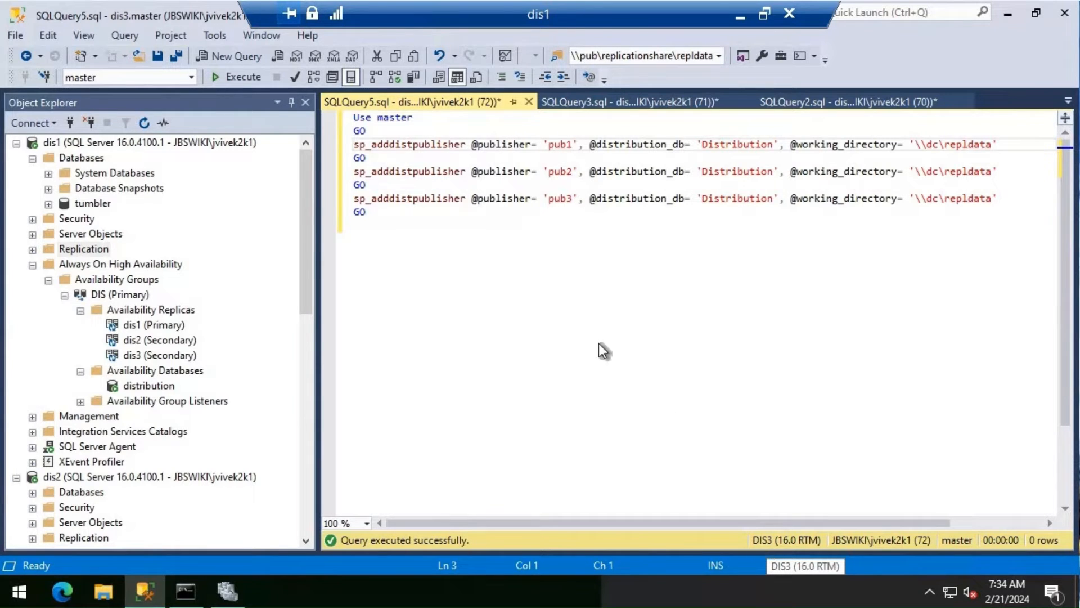
click(498, 230)
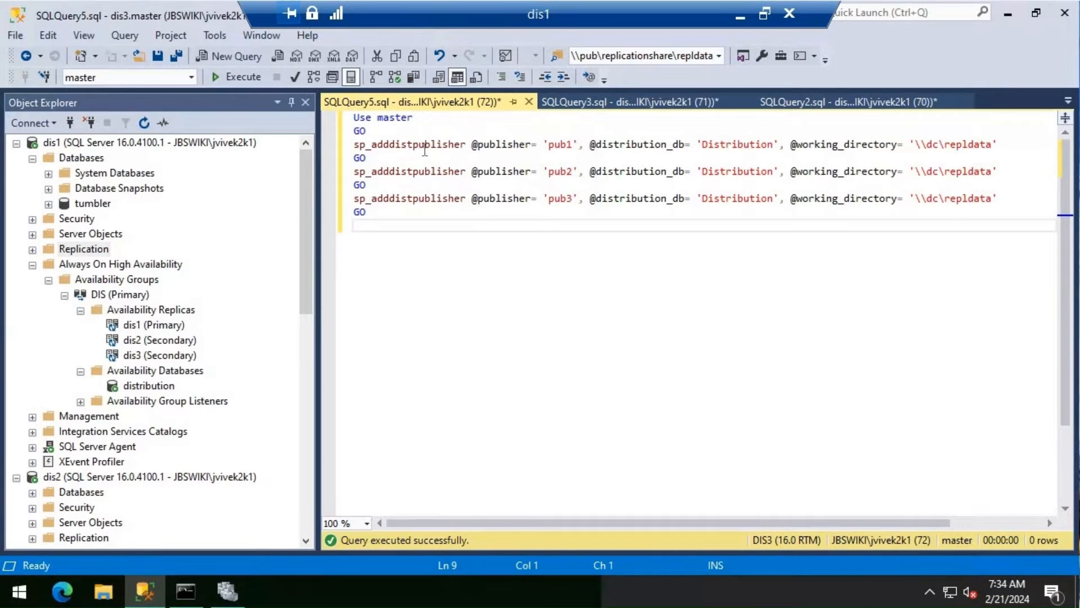
mouse_move(461, 147)
key(Up)
key(Up)
key(Up)
key(Up)
key(Up)
key(End)
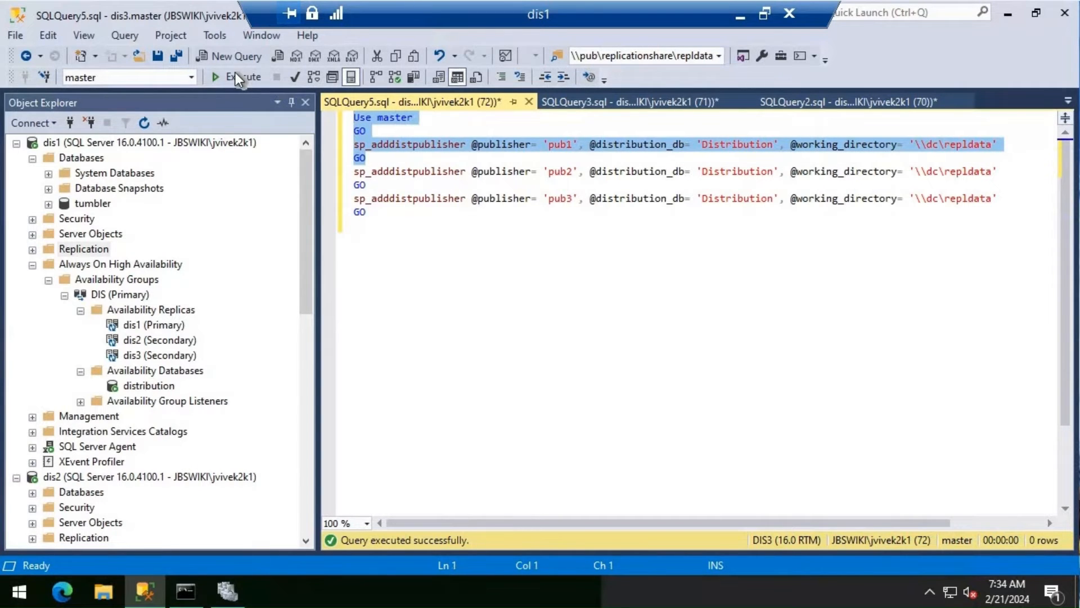
click(235, 74)
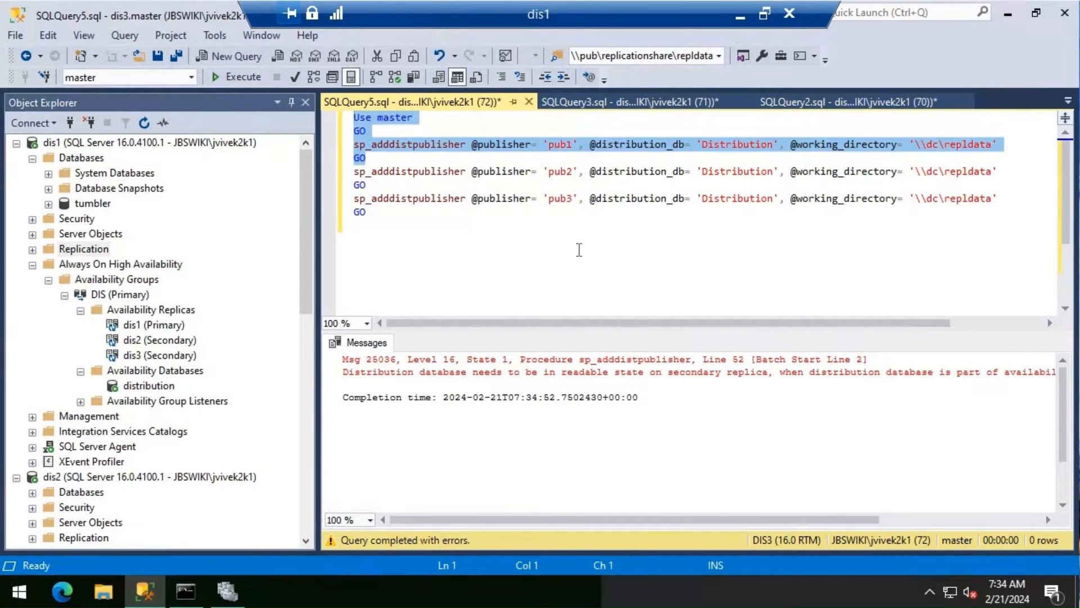
Set Readable Secondary to Yes for the manually seeded third replica in the DIS availability group's properties and apply it.
click(291, 103)
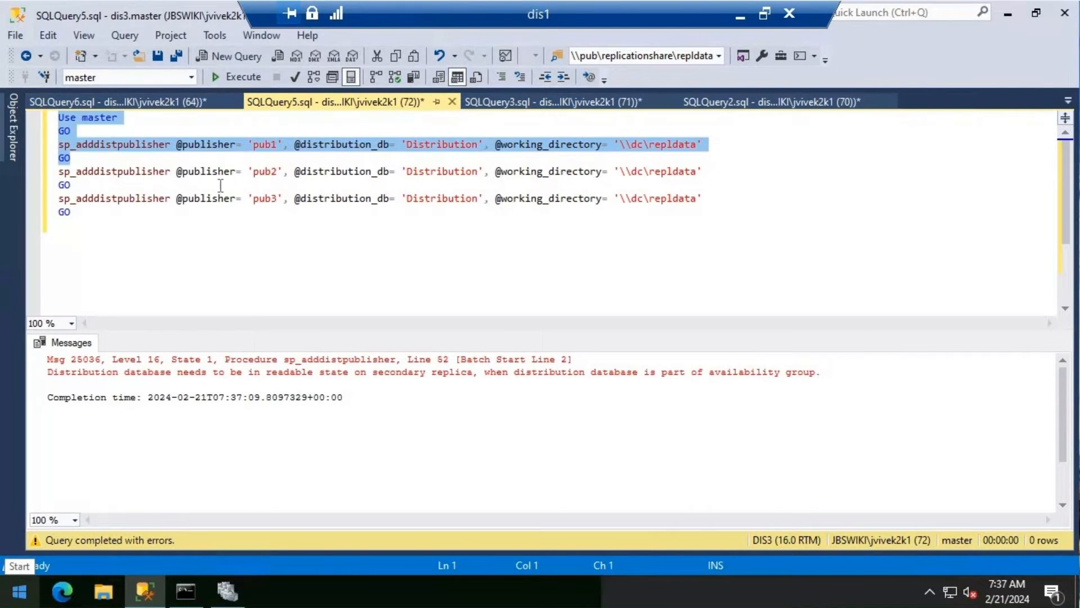
click(14, 135)
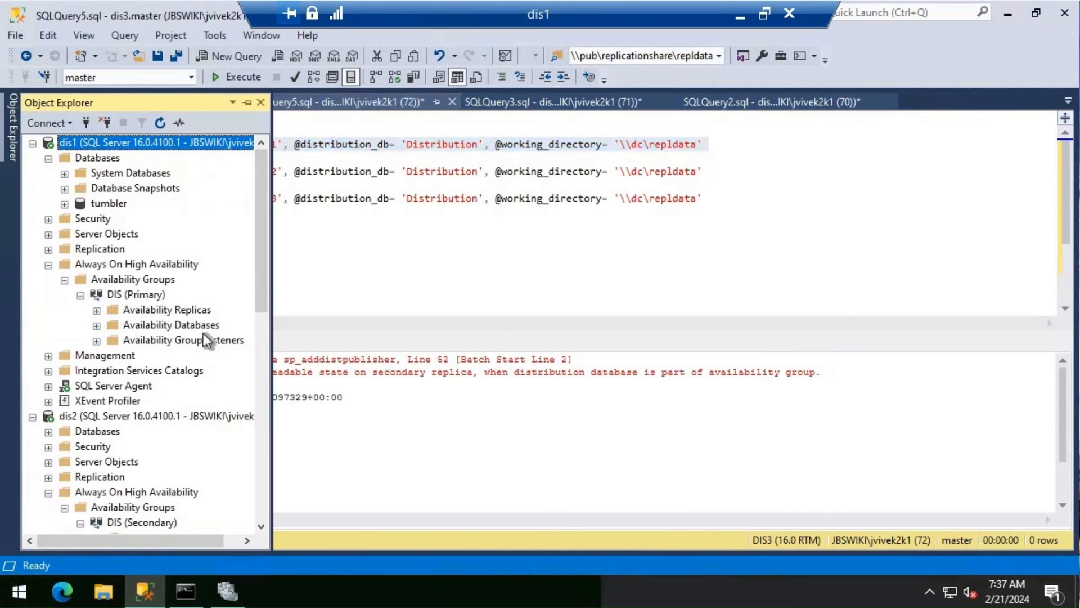
right_click(150, 296)
click(217, 497)
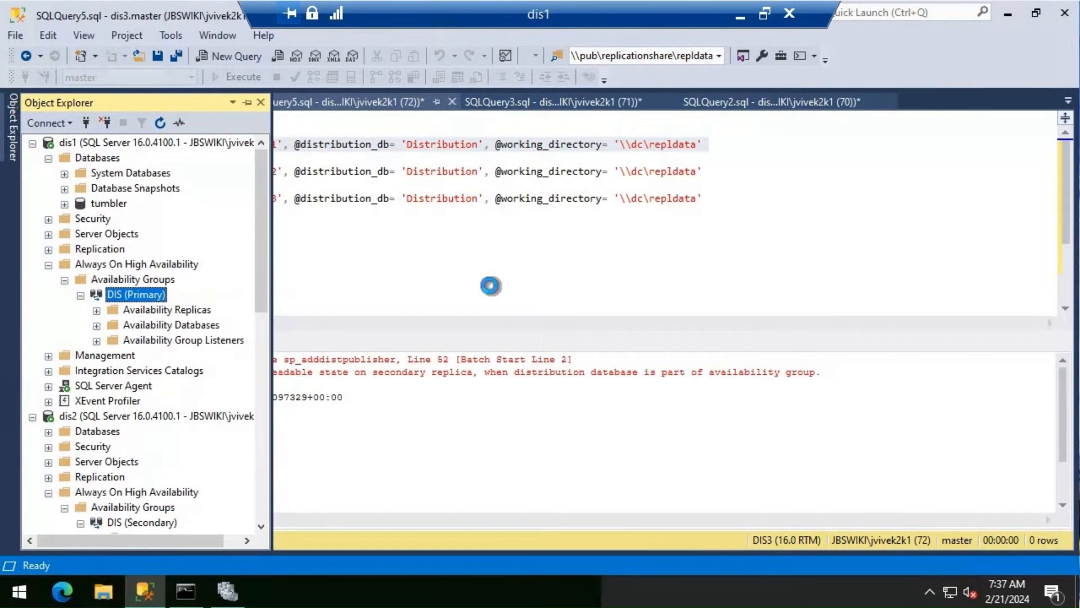
drag(575, 489, 677, 466)
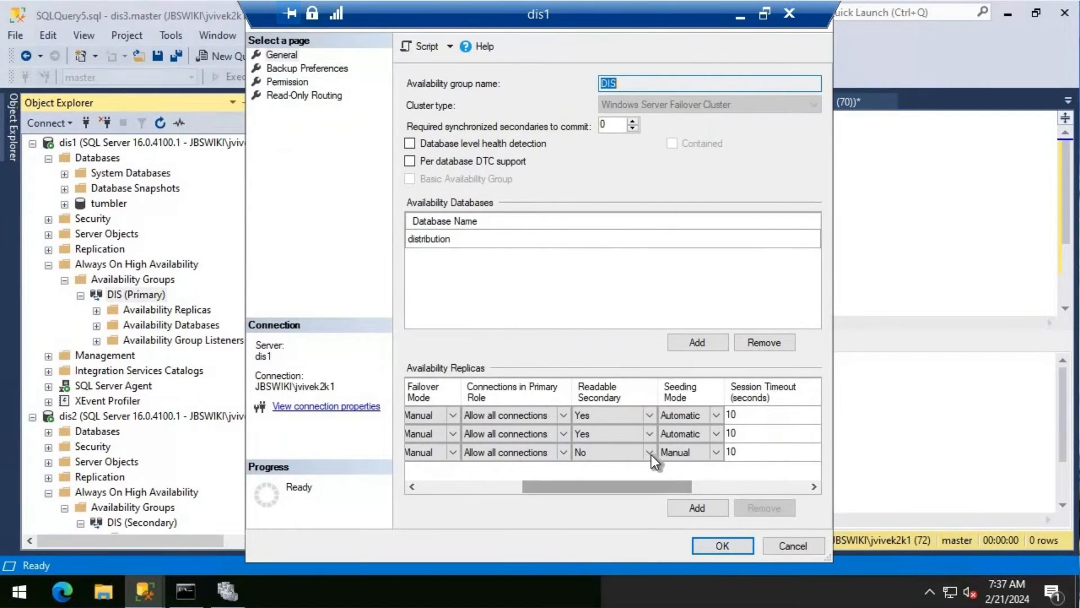
click(652, 453)
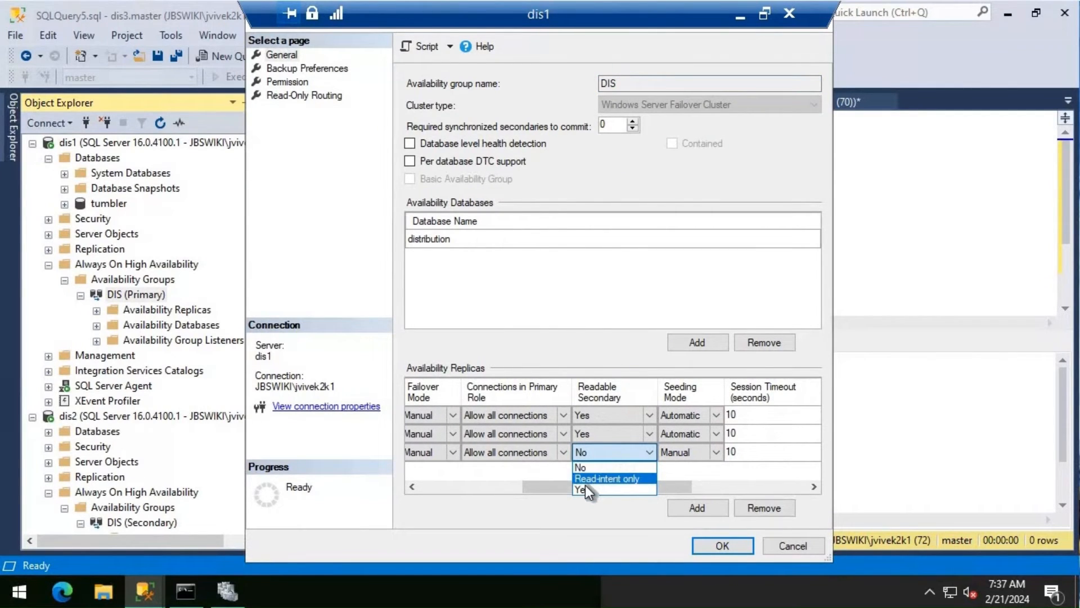
click(717, 541)
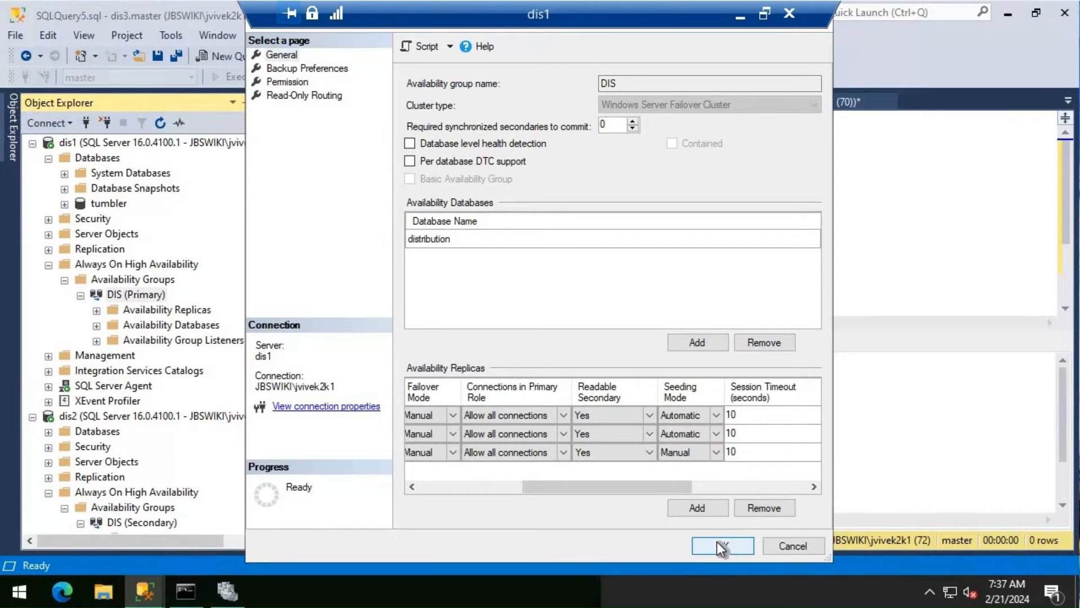
click(717, 541)
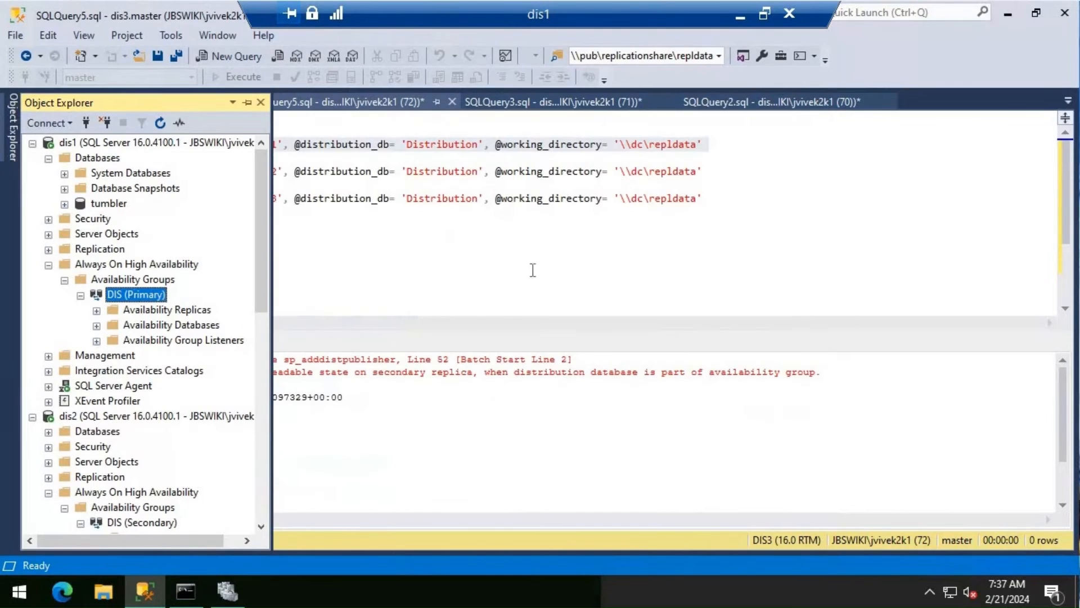
Rerun the sp_adddistpublisher batch for publisher pub1 on DIS3, including the Use master statement.
click(339, 161)
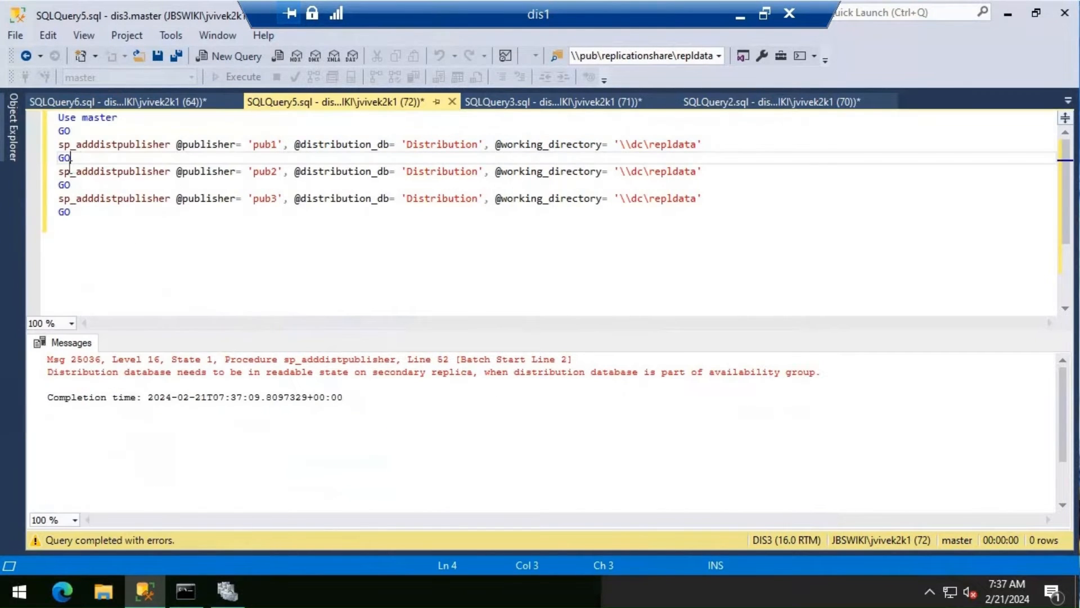
shift+click(59, 116)
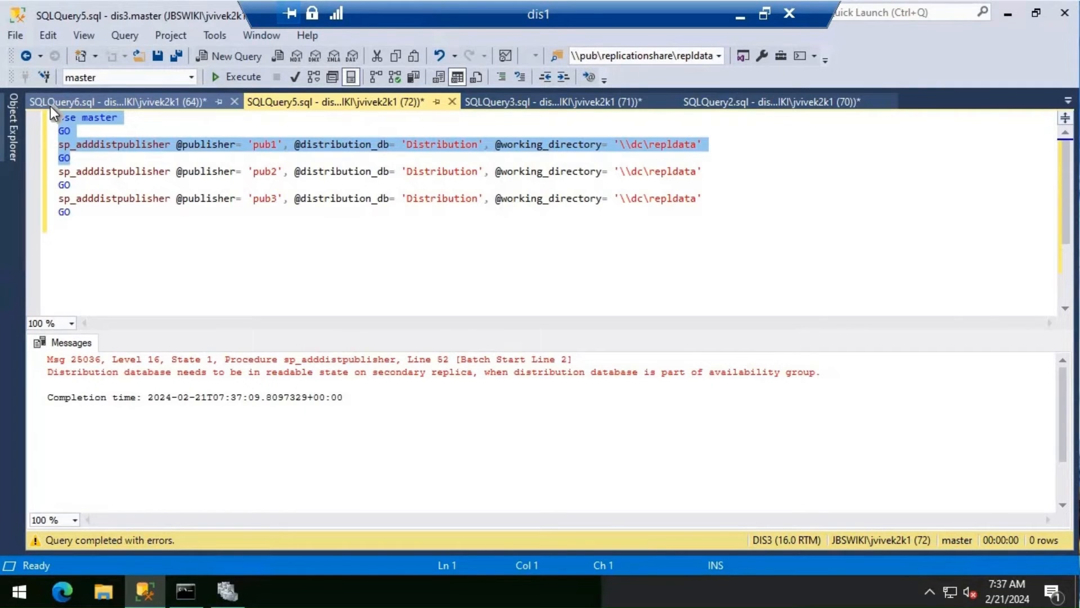
click(242, 82)
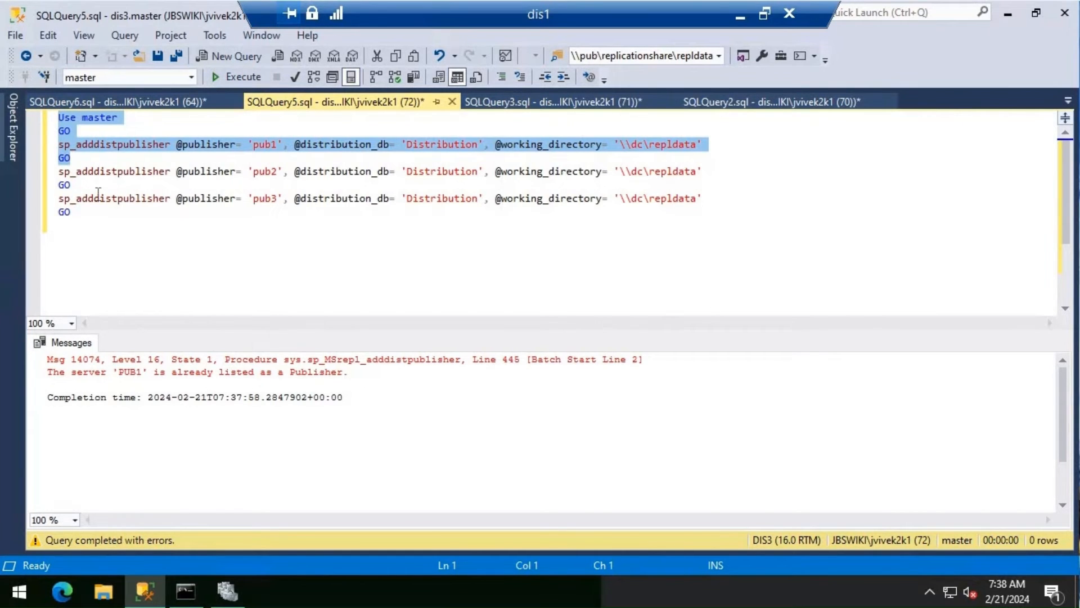
Register pub2 and pub3 as publishers on DIS3 with sp_adddistpublisher, using the Distribution database and working directory \\dc\repldata.
click(82, 185)
shift+click(60, 171)
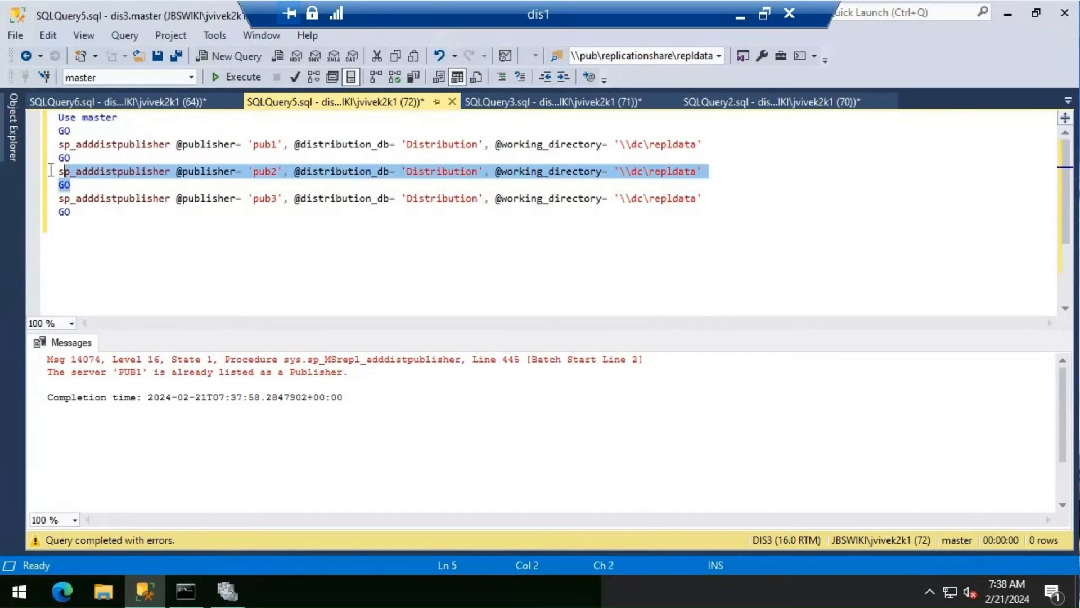
click(225, 79)
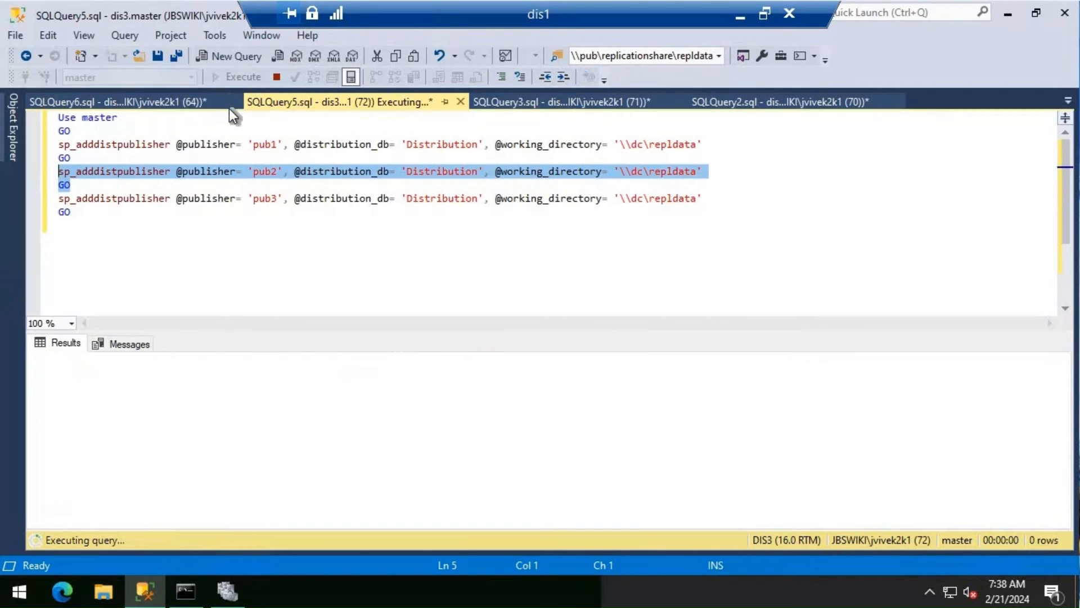
click(76, 212)
shift+click(58, 198)
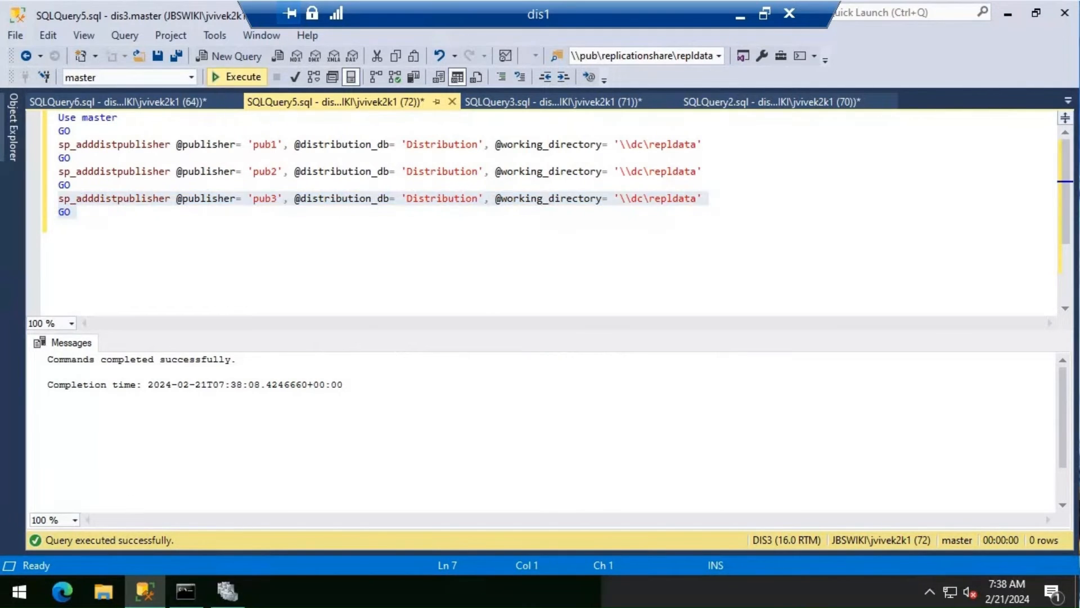
click(217, 76)
mouse_move(145, 591)
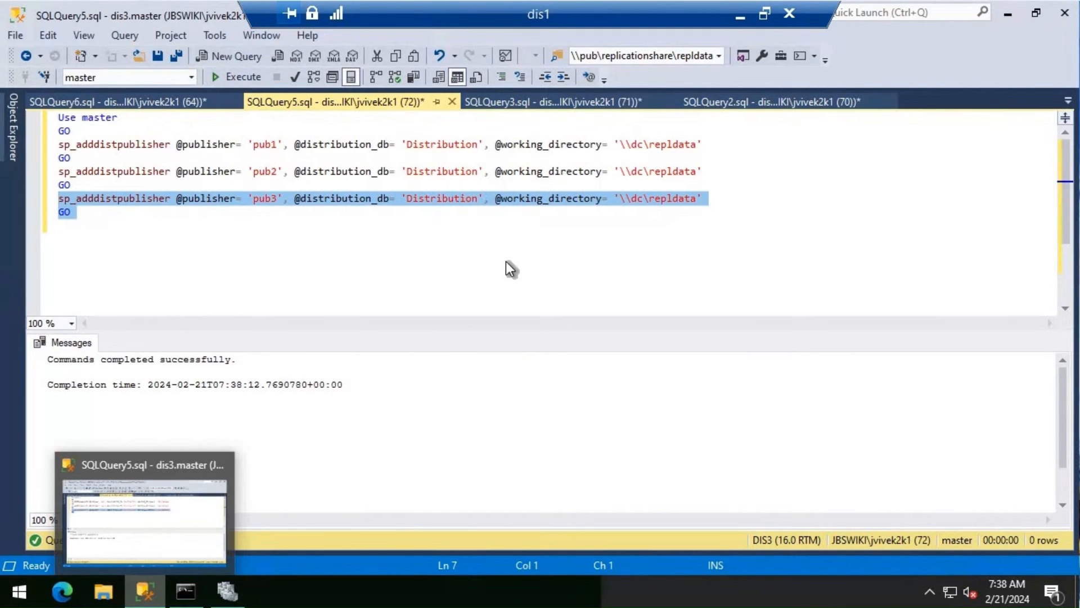
Switch to the pub1 remote session and refresh the PUB availability group.
click(741, 19)
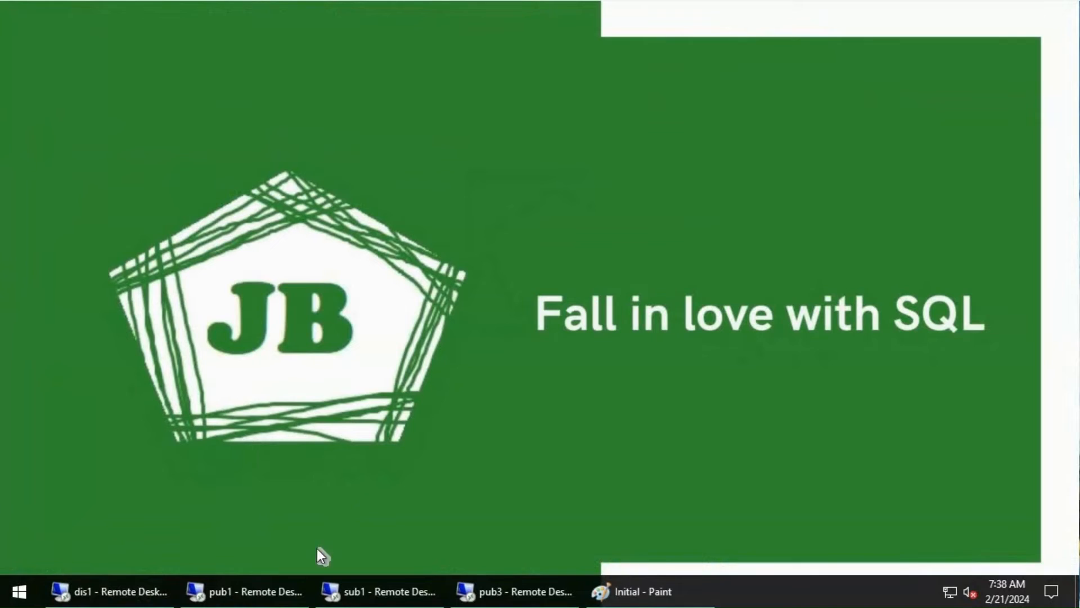
click(245, 590)
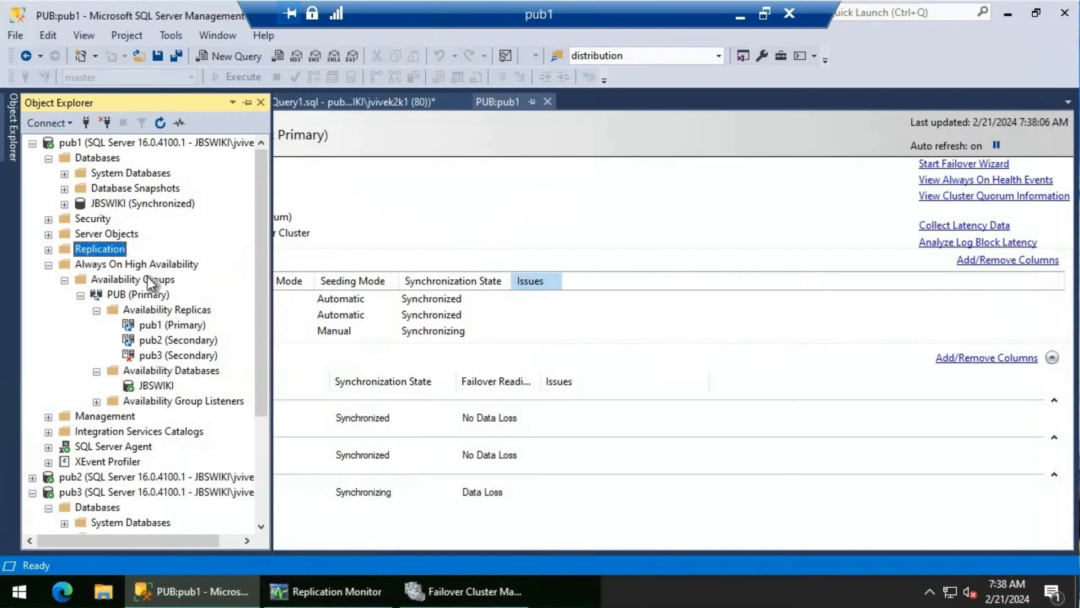
right_click(121, 291)
click(232, 477)
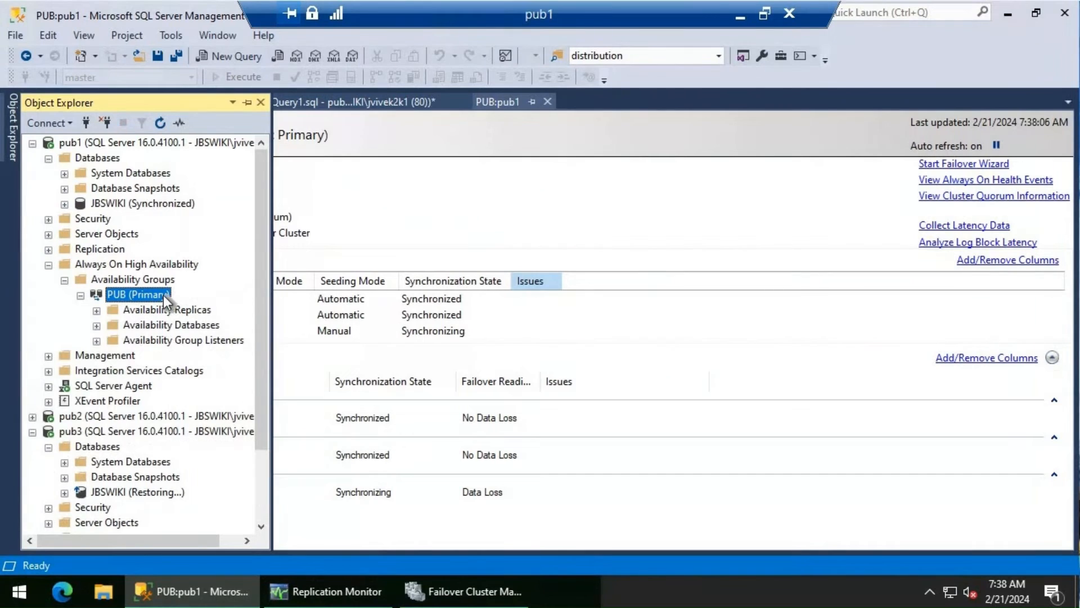
Make replica pub3 a readable secondary in the PUB availability group's properties and apply the change.
double_click(160, 310)
right_click(162, 293)
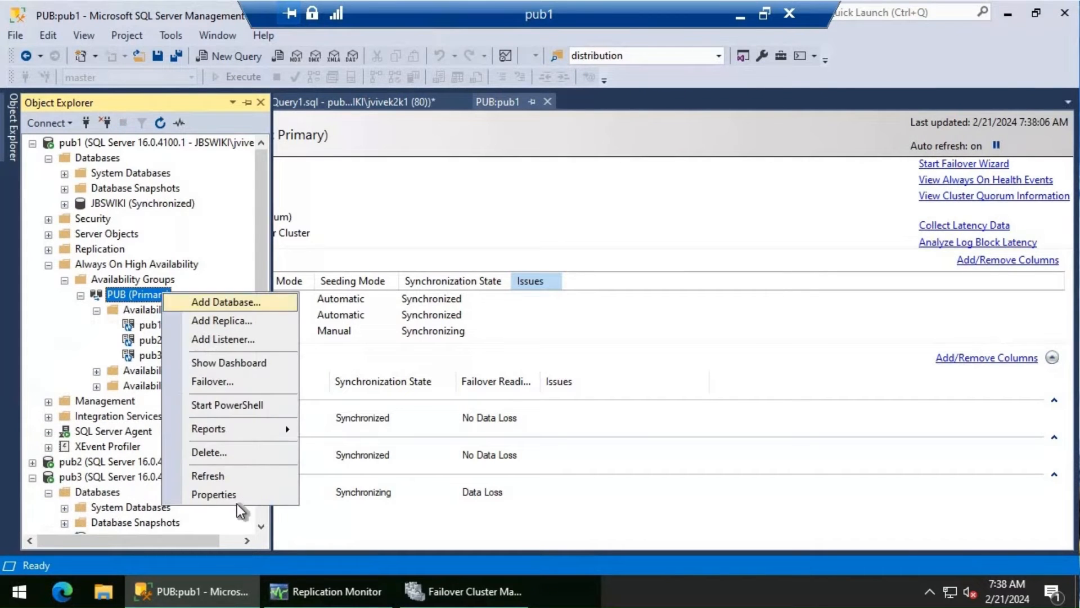
click(239, 497)
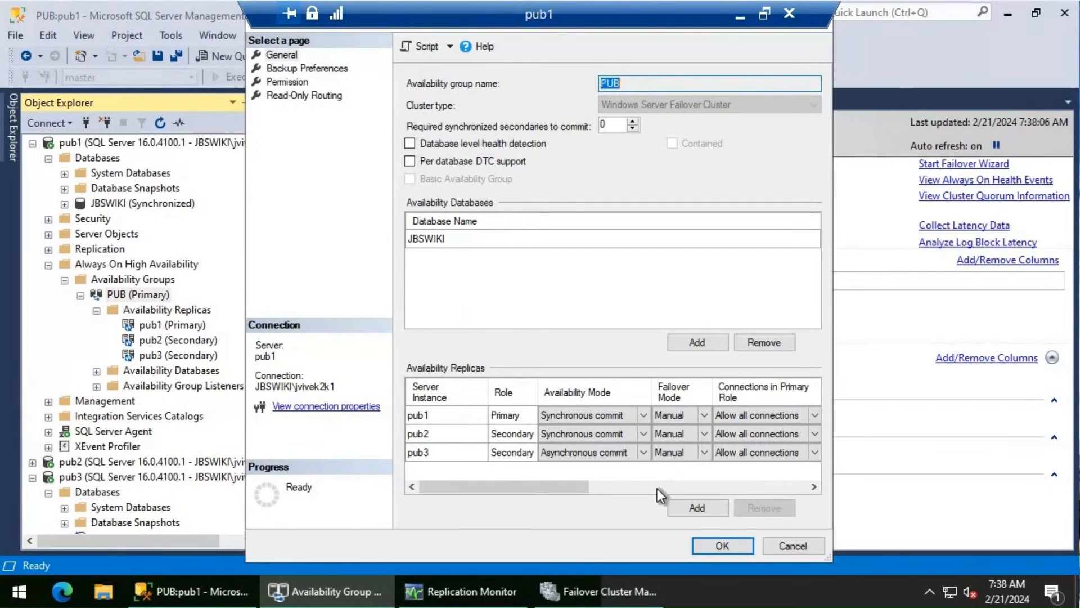
click(657, 489)
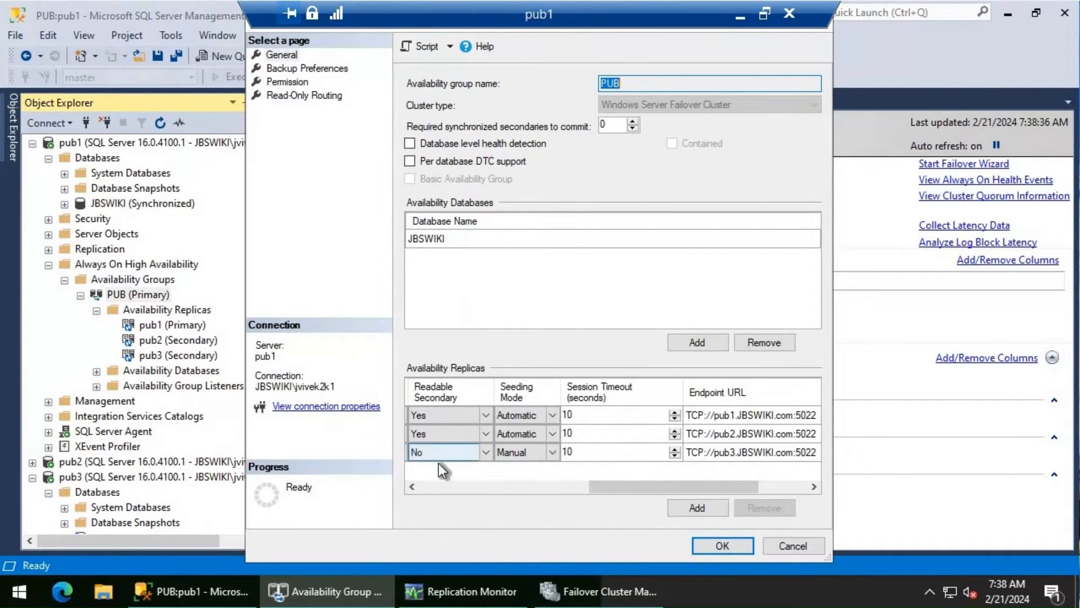
click(437, 455)
click(444, 454)
click(442, 491)
click(735, 549)
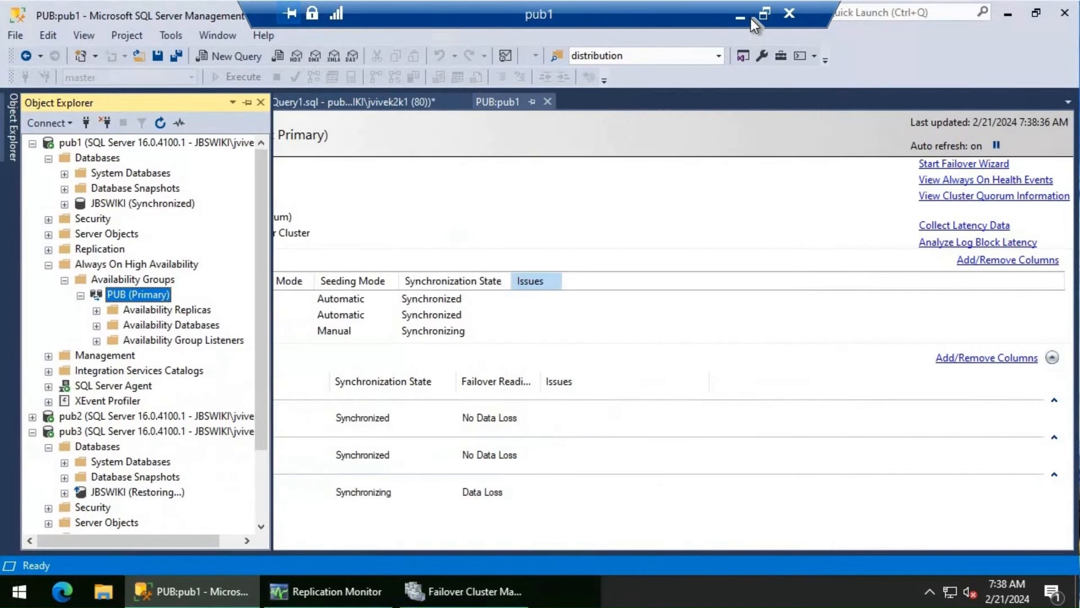
Switch to the dis1 remote session and execute the sp_adddistpublisher scripts for pub3 on dis1 and dis2.
mouse_move(461, 590)
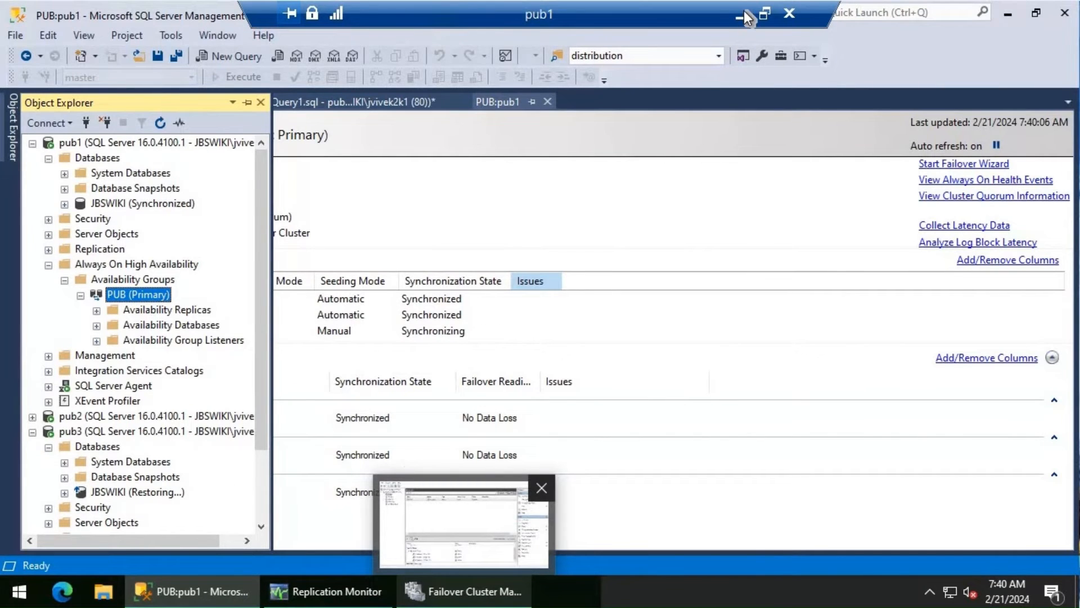
click(743, 14)
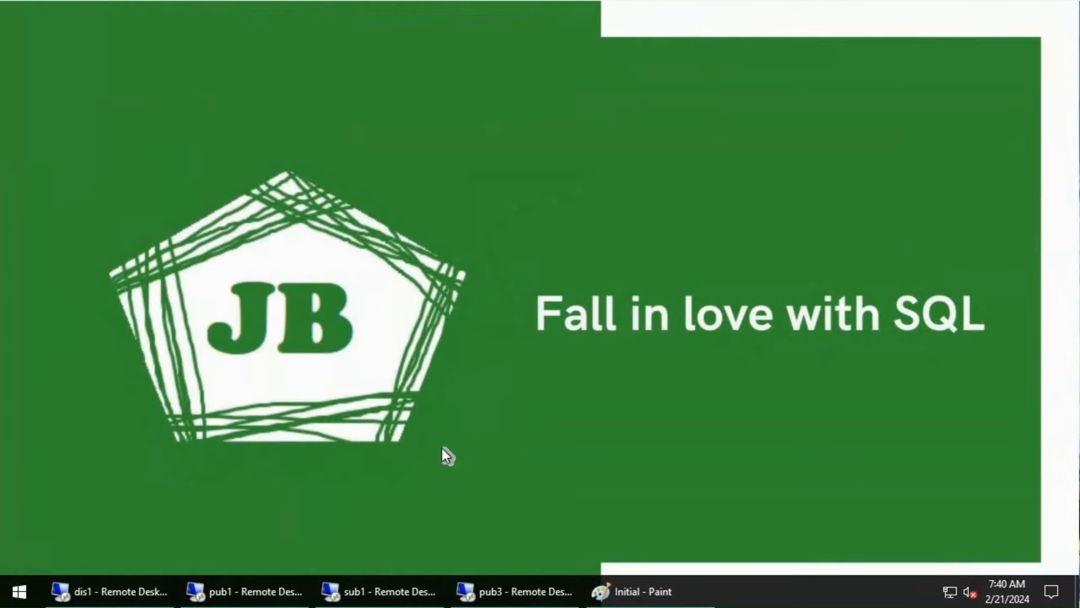
click(112, 596)
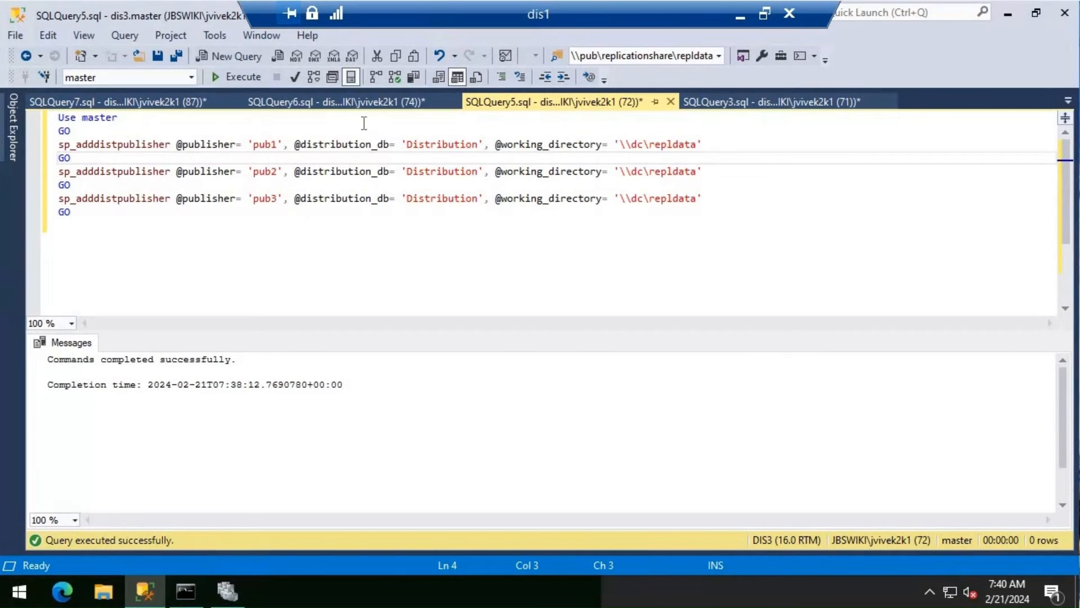
click(365, 106)
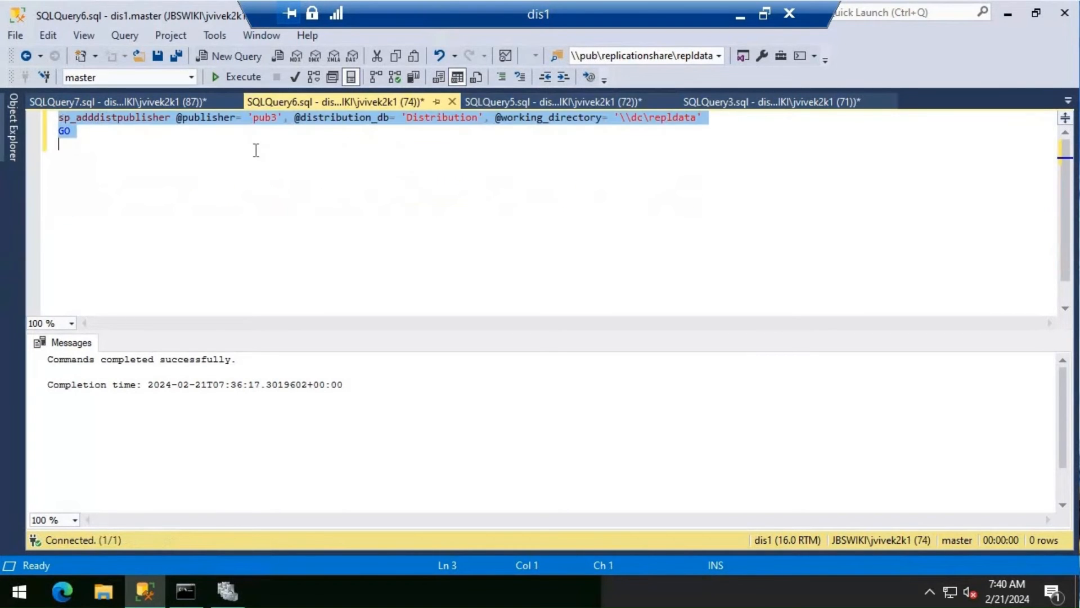
click(275, 143)
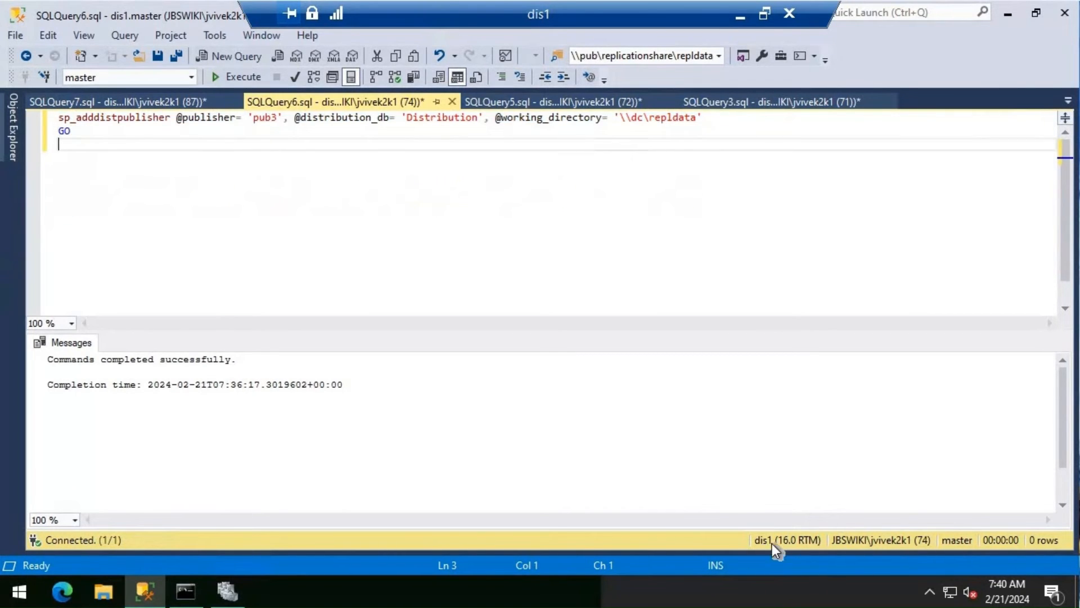
click(235, 80)
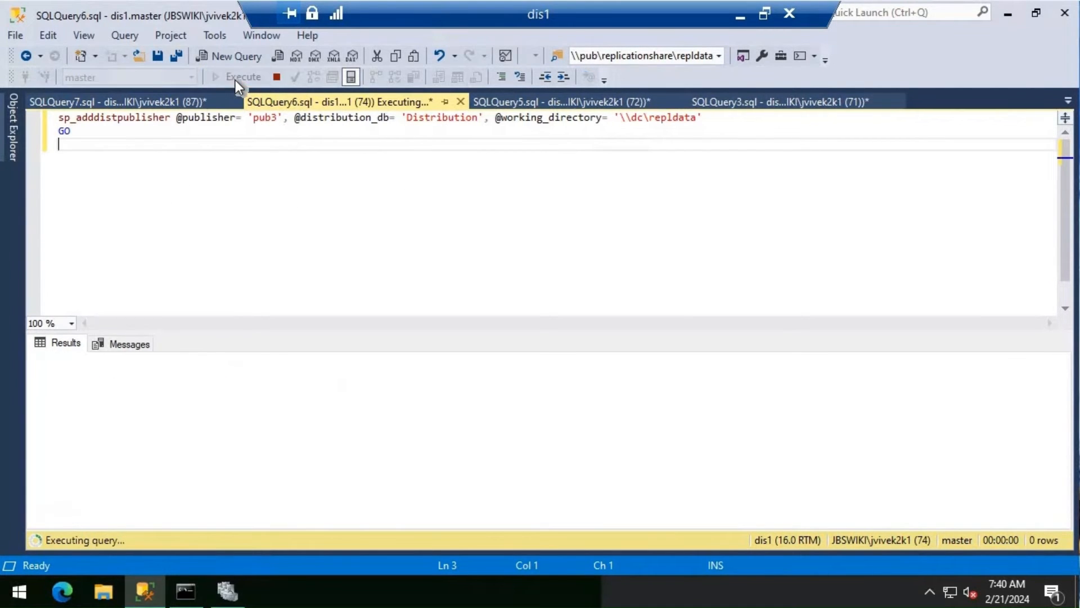
click(167, 104)
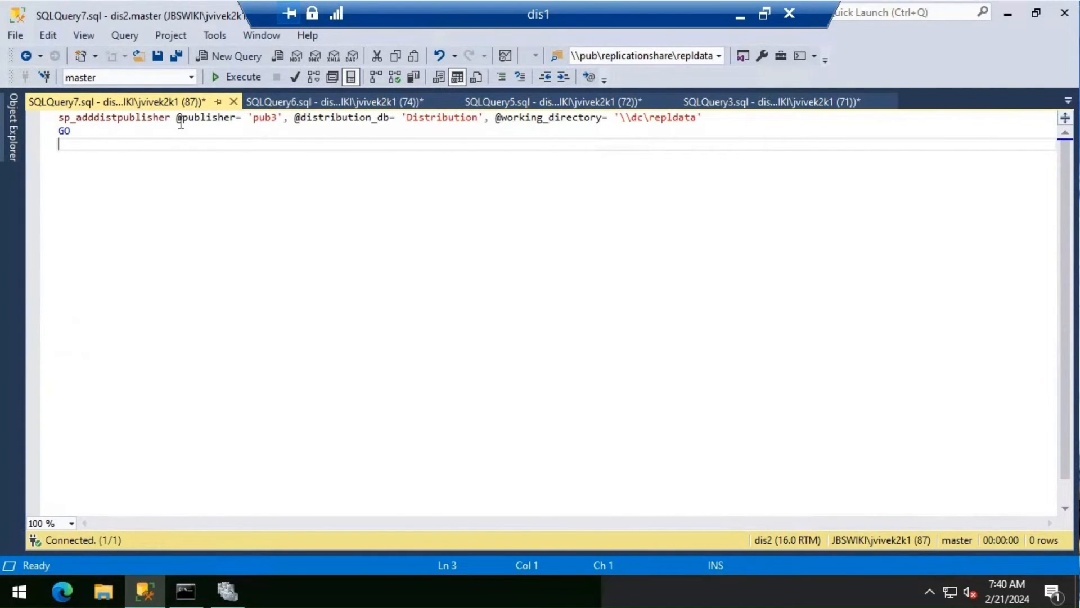
click(227, 79)
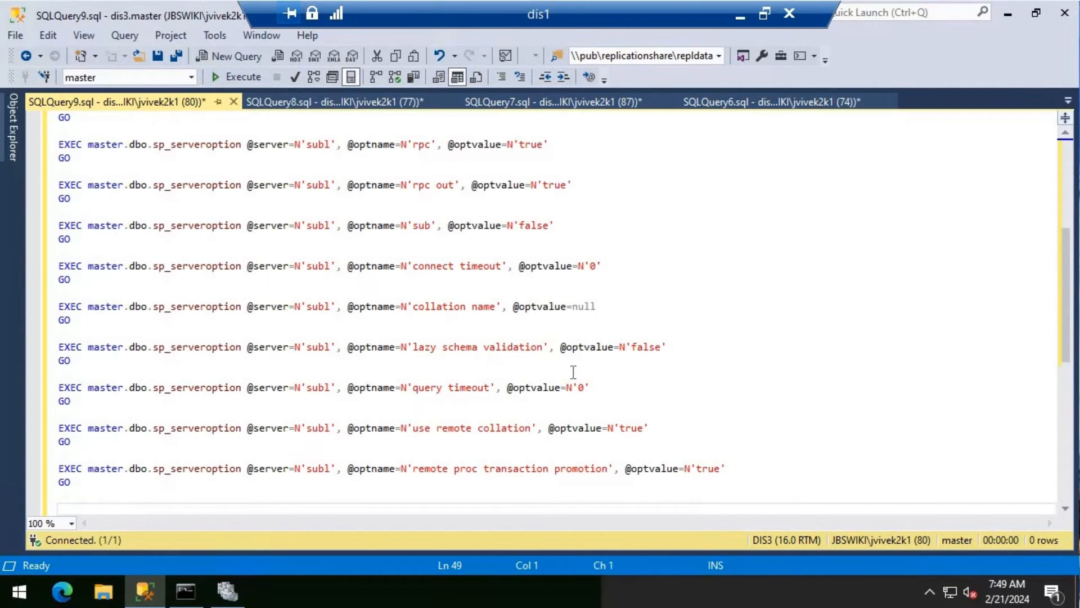
Execute the linked server script for 'subl' on DIS3 and refresh the Linked Servers folder under dis3.
click(420, 403)
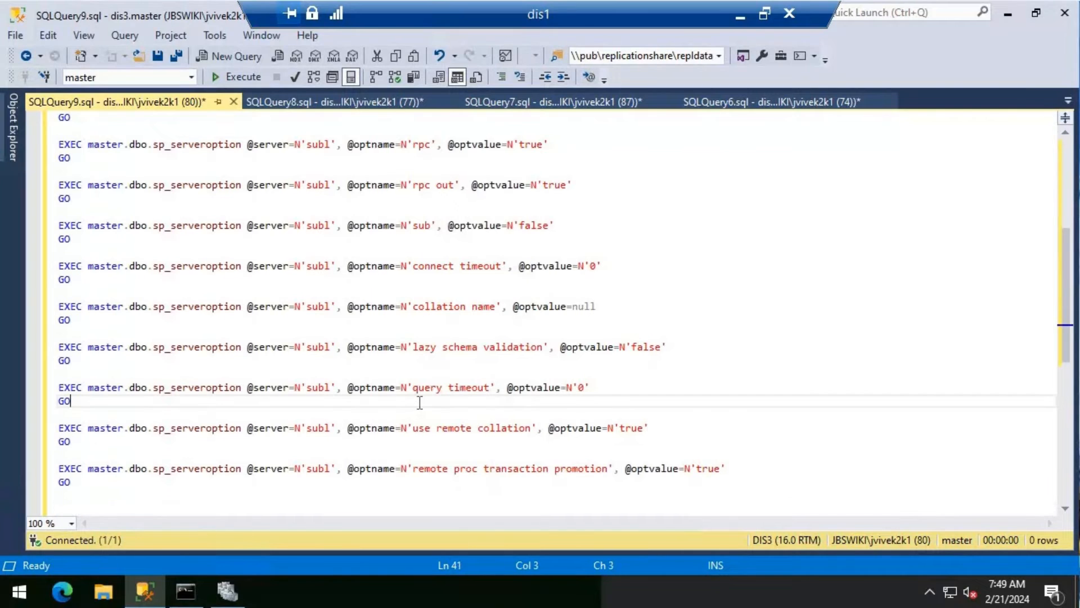
key(F5)
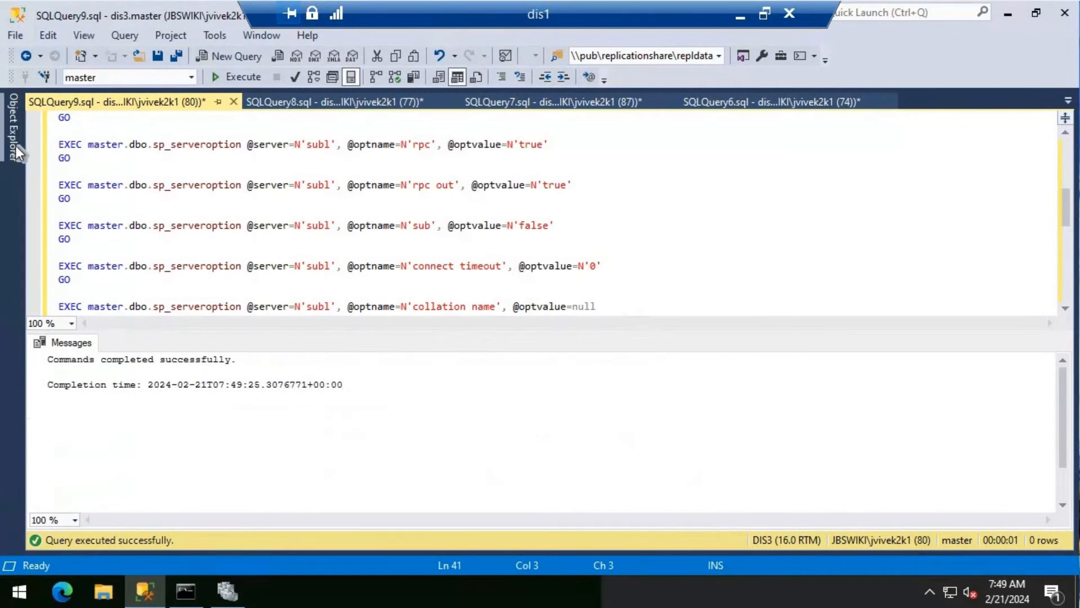
key(F8)
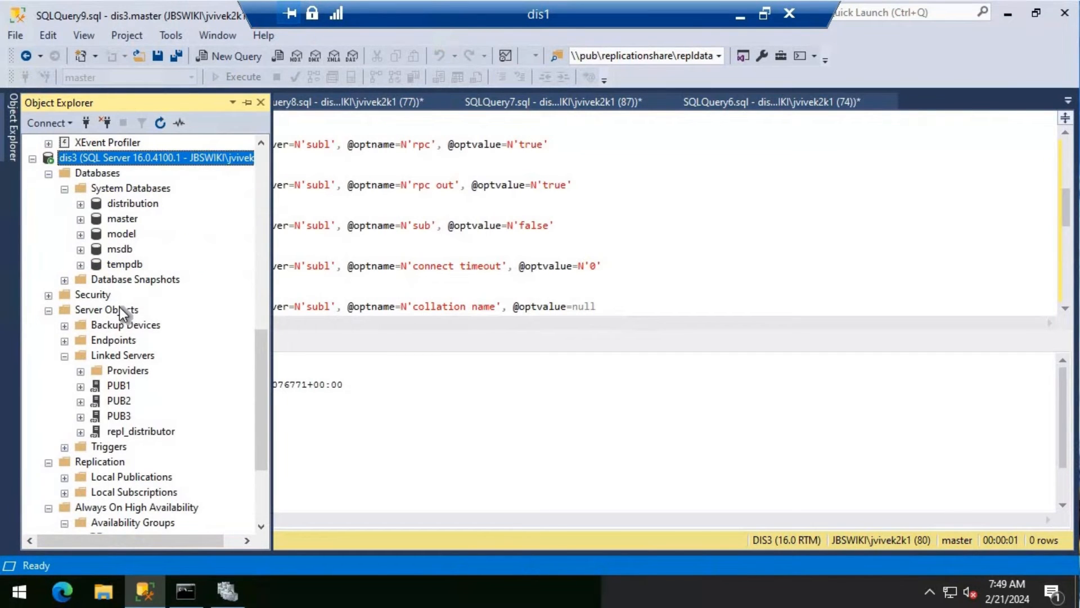
scroll(119, 306, down, 3)
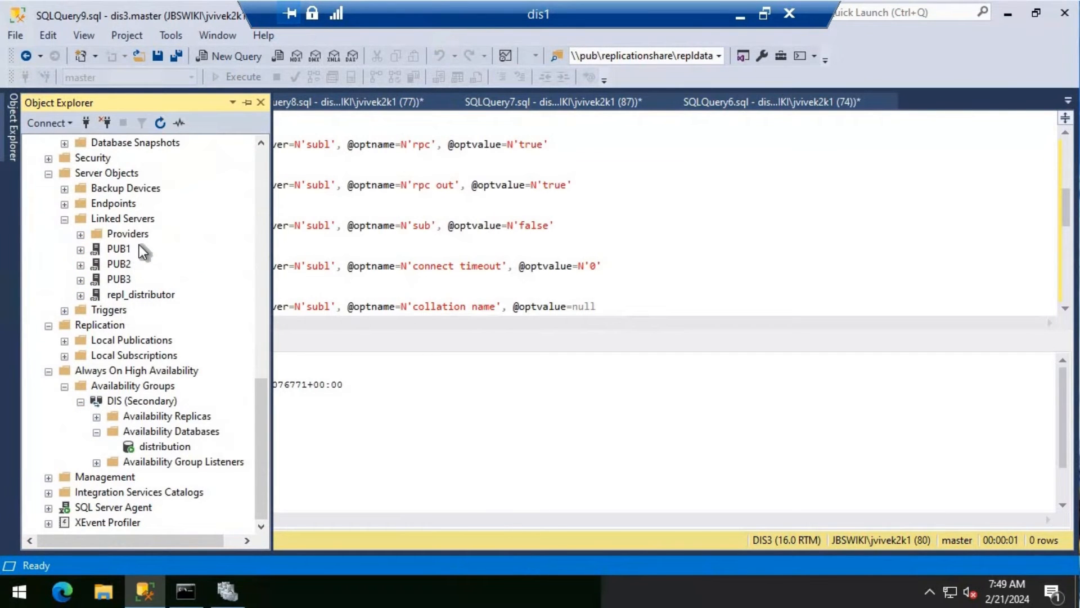
right_click(124, 221)
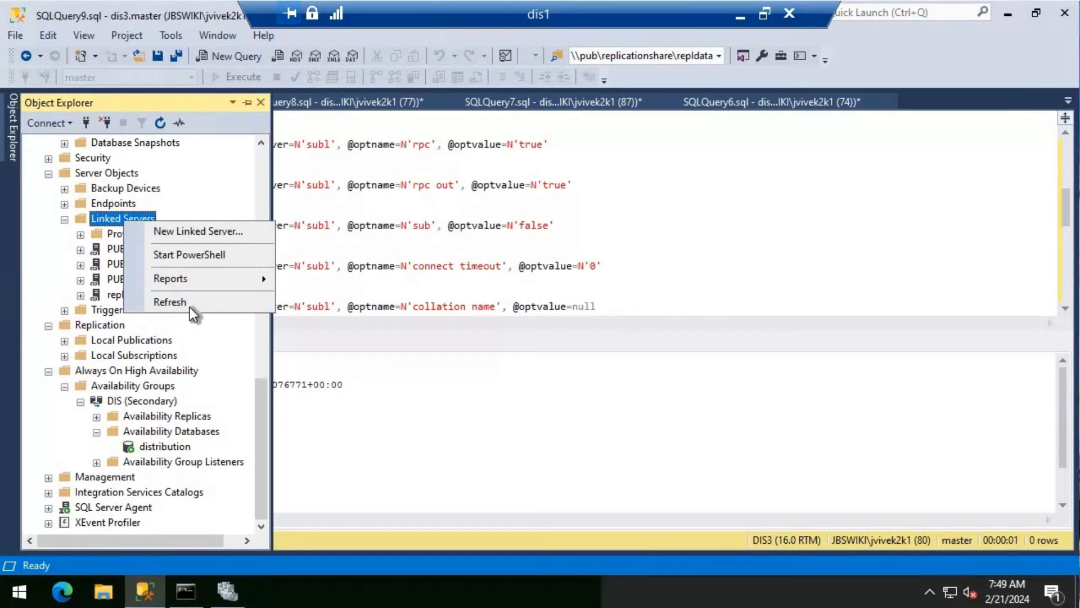
click(170, 303)
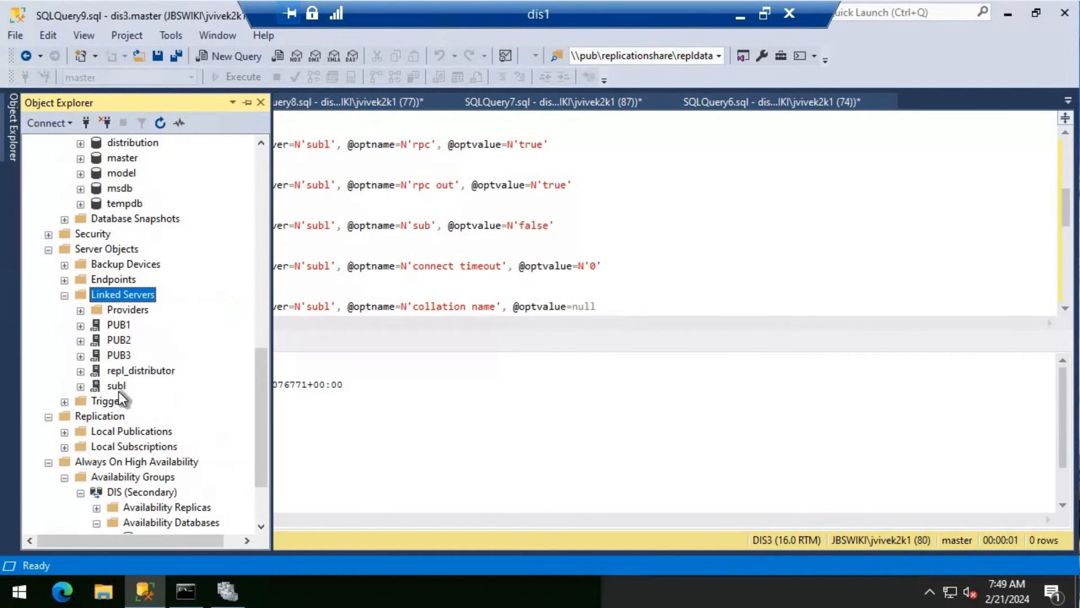
click(453, 264)
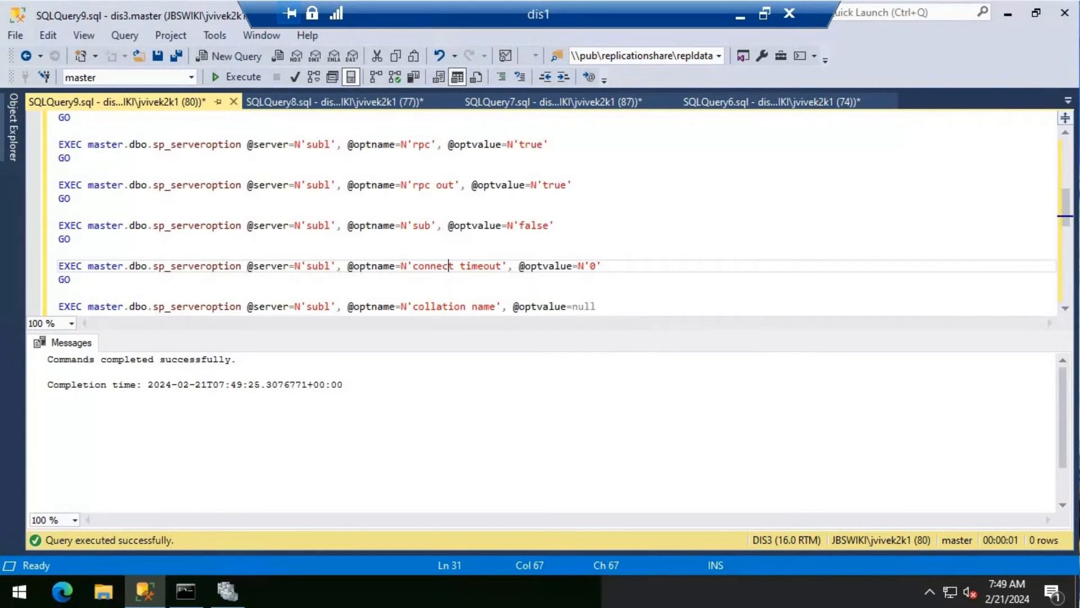
Switch to the pub1 remote session and execute the sp_adddistributor script on pub3 with 'disl' as the distributor.
click(741, 15)
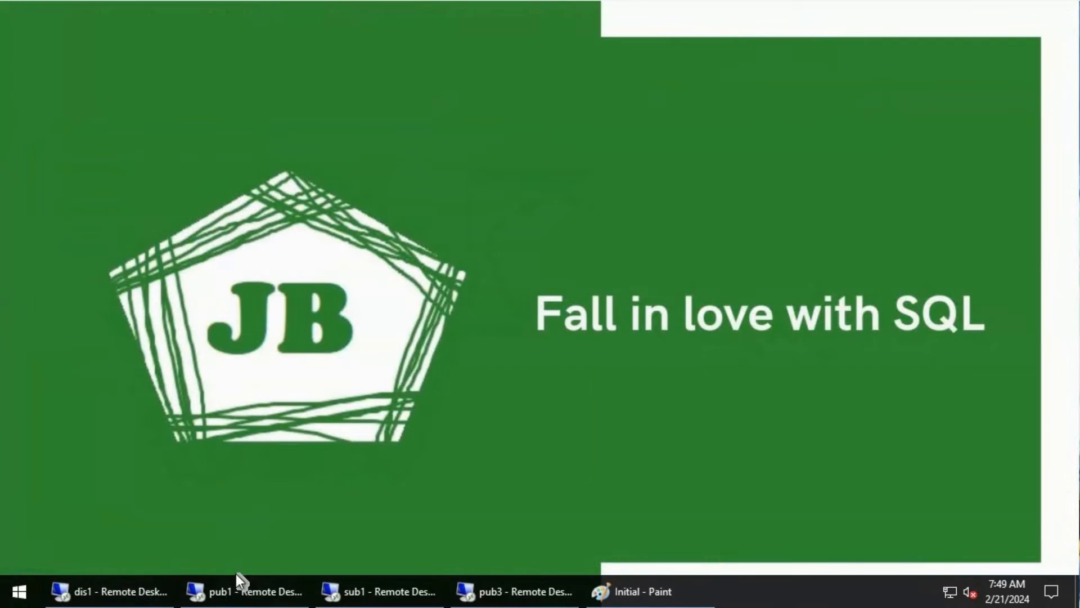
click(257, 589)
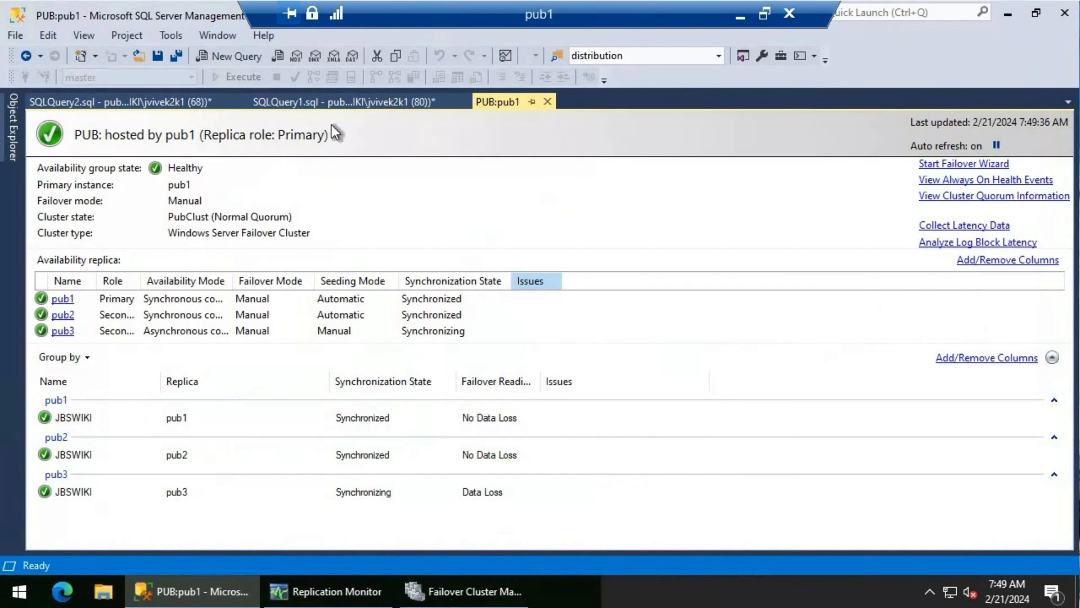
key(ctrl+Tab)
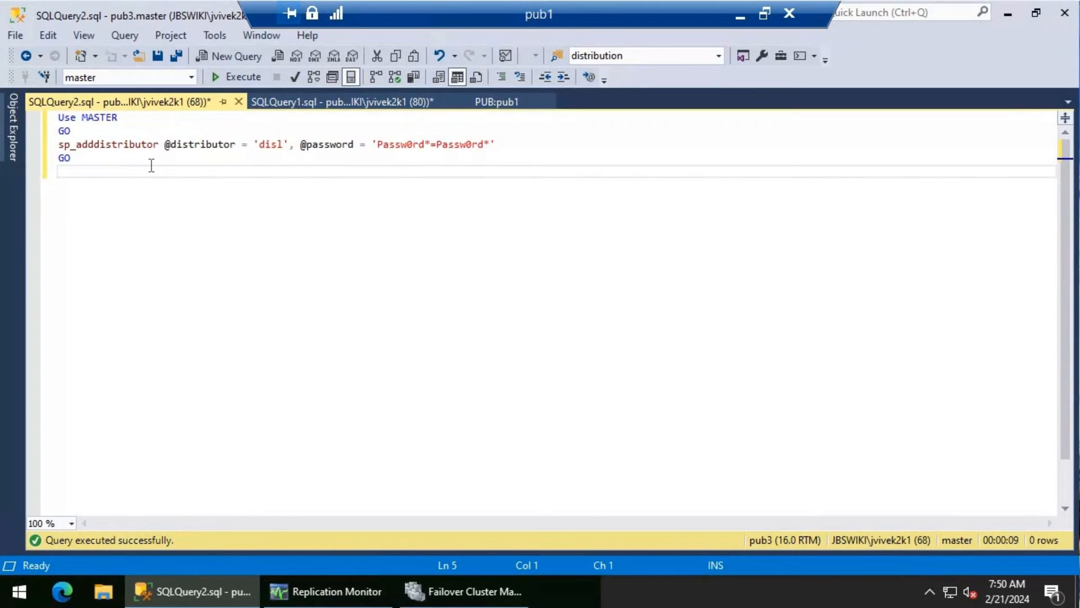
double_click(276, 144)
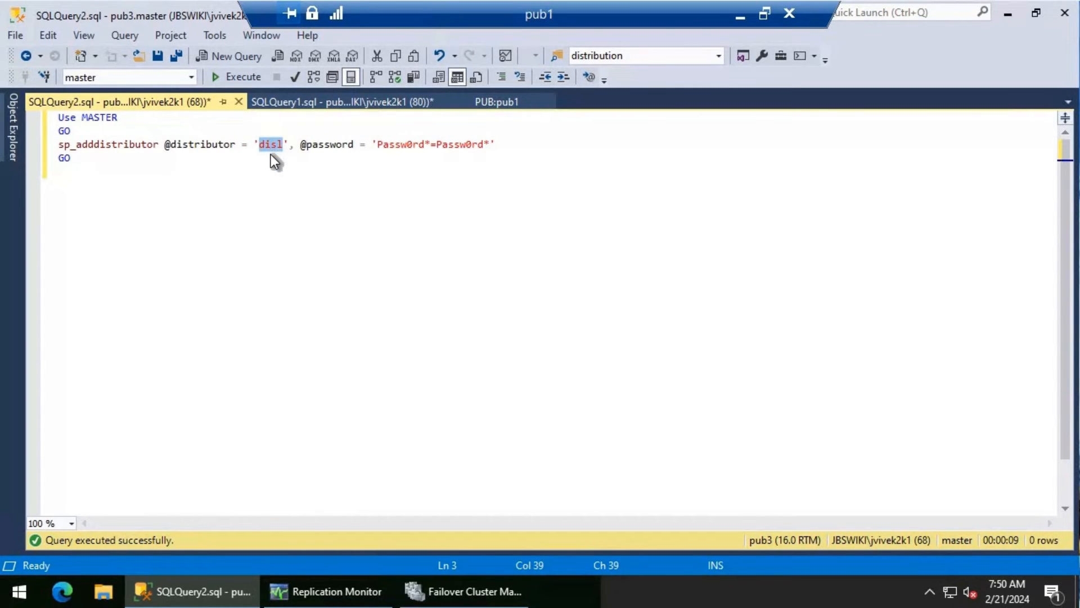
key(Down)
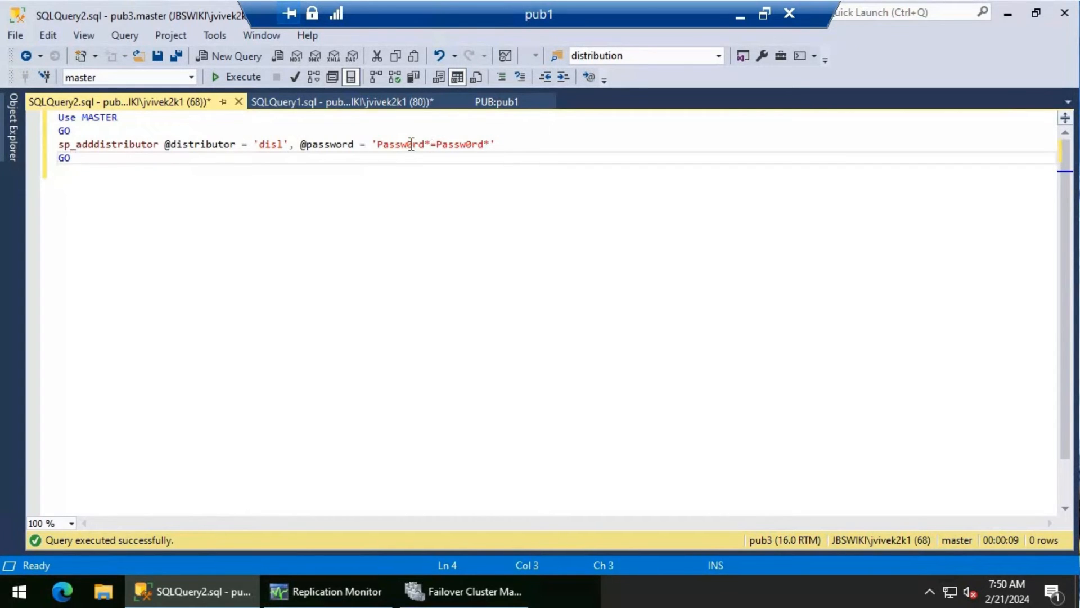
click(232, 76)
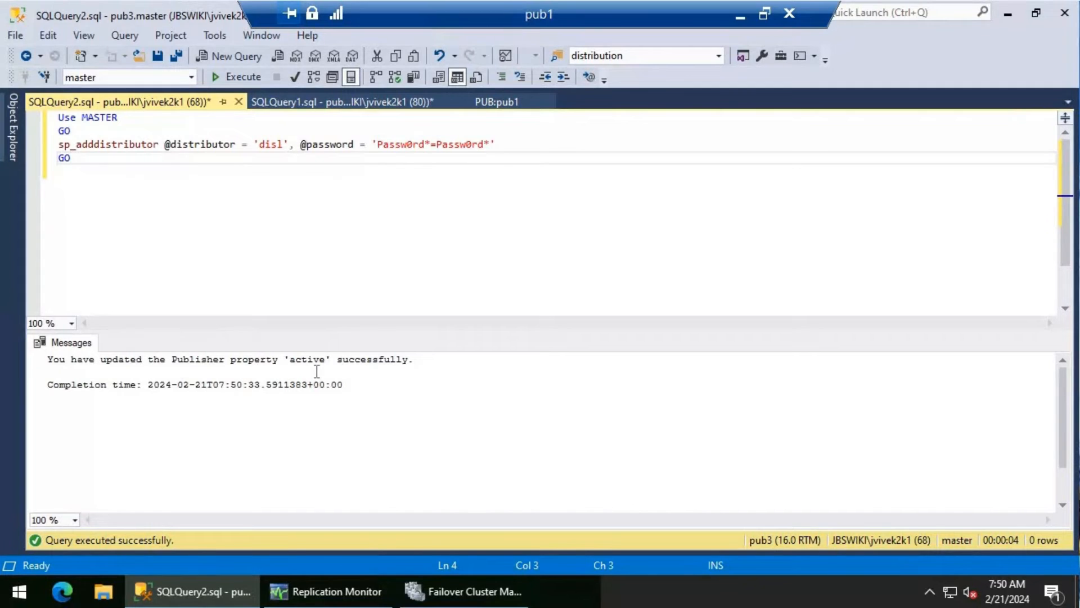
Switch to the dis1 remote session and run sp_validate_replica_hosts_as_publishers on DIS3 for original publisher pub1 and database JBSWIKI.
click(740, 17)
click(106, 589)
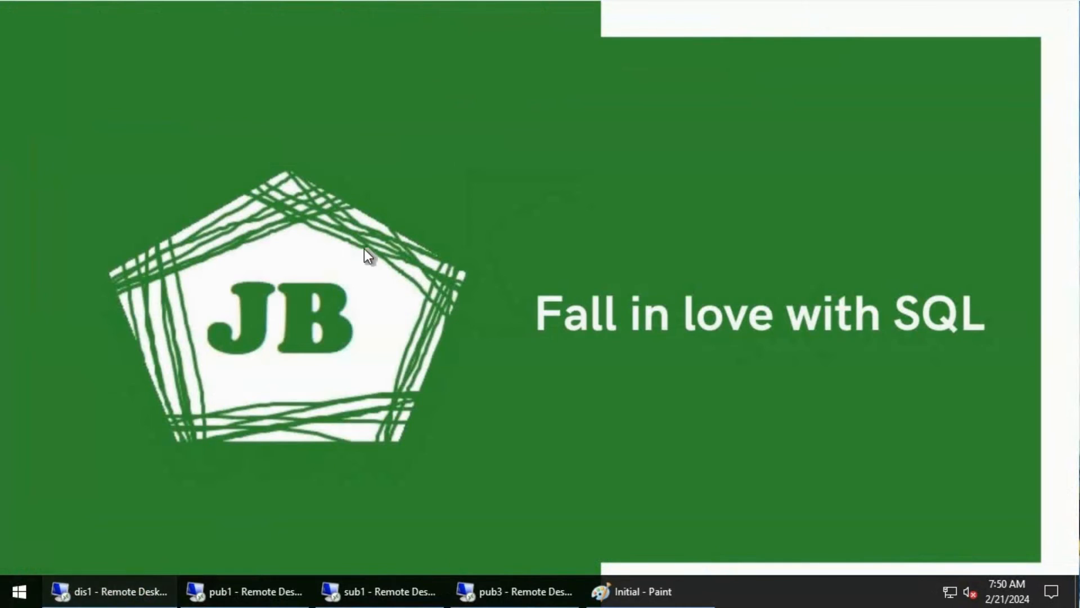
click(349, 103)
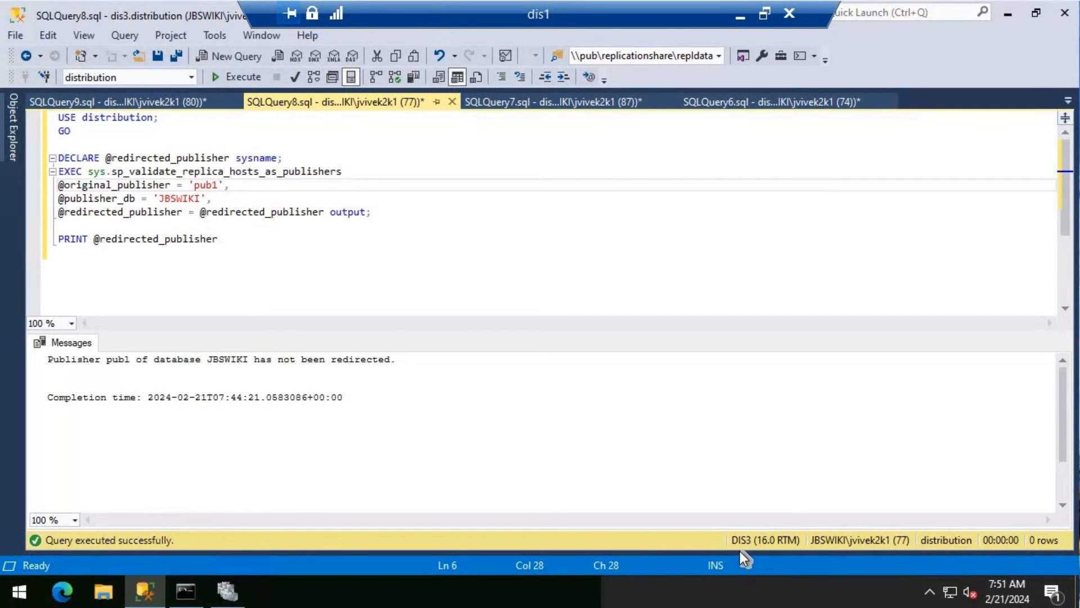
click(238, 77)
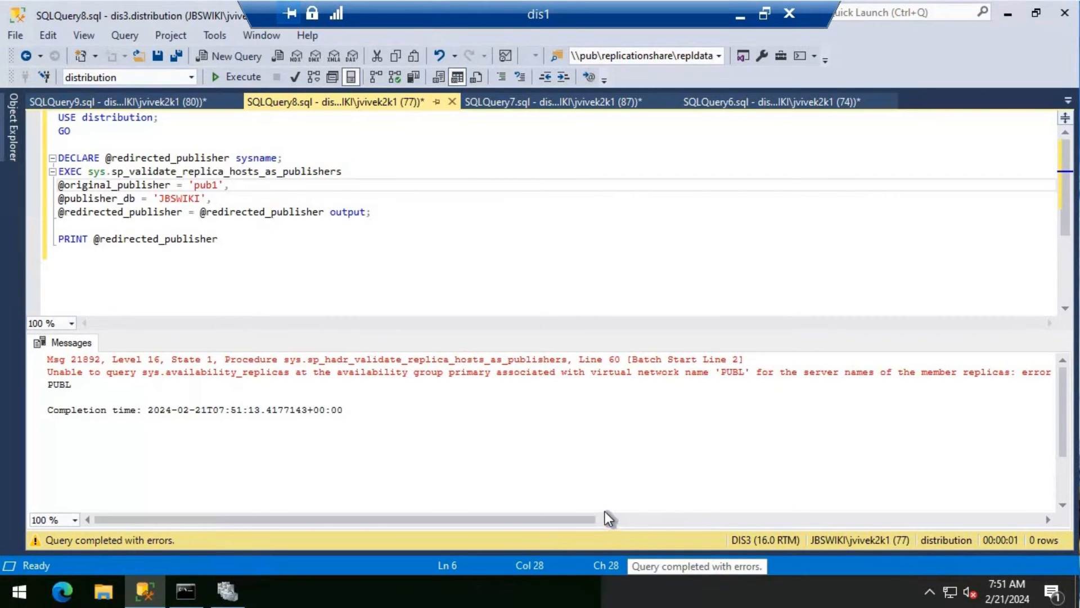
Read the full validation error message for DIS3 and select the entire sp_validate_replica_hosts_as_publishers script.
drag(664, 520, 1002, 509)
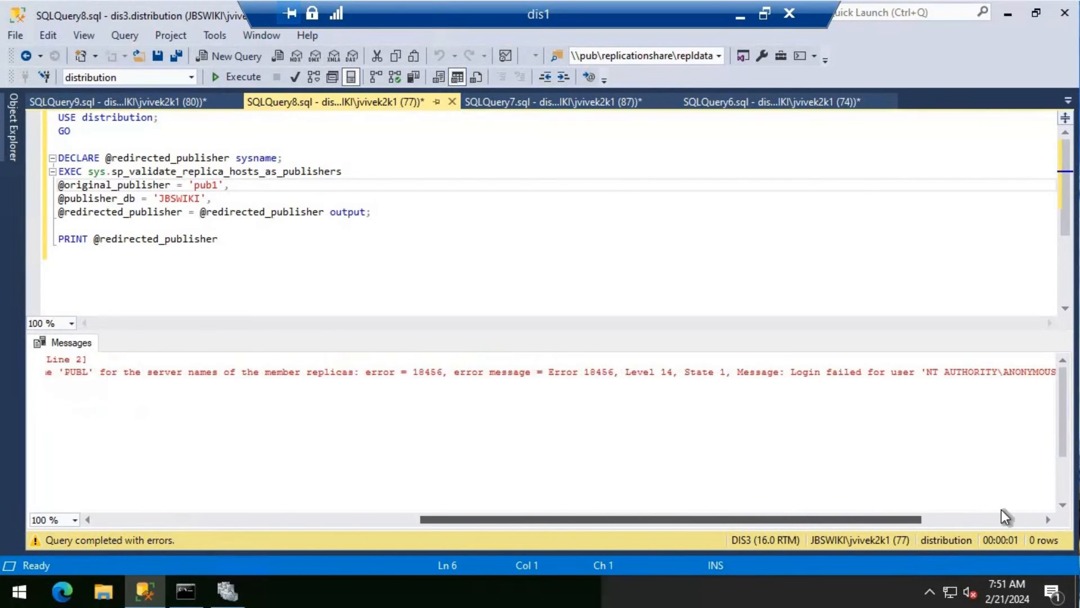
click(234, 518)
click(827, 519)
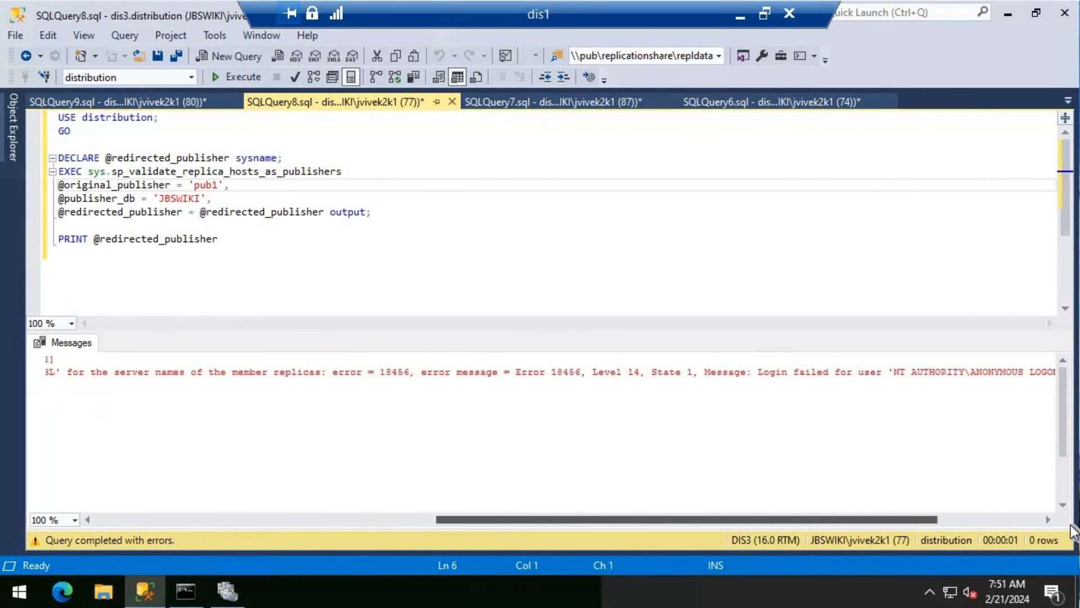
click(445, 520)
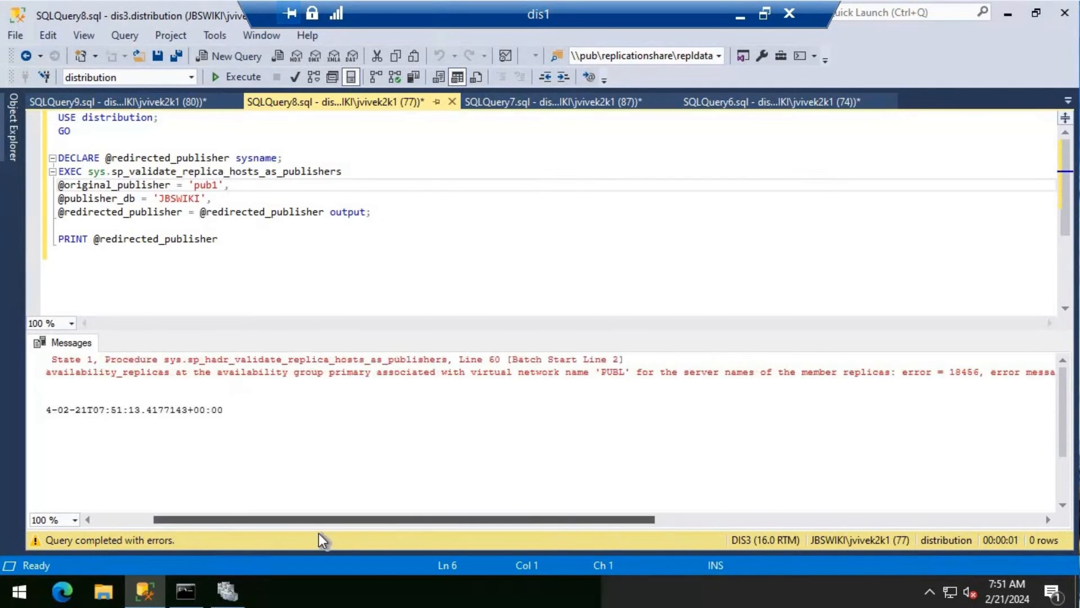
click(264, 254)
key(ctrl+a)
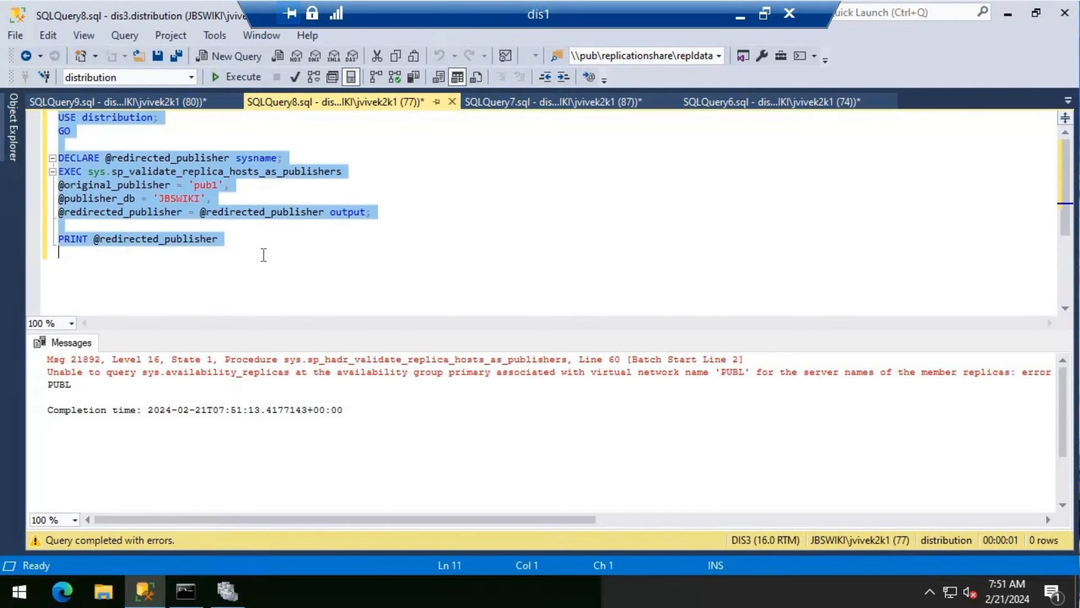
Open the dis3 remote session, run sp_validate_replica_hosts_as_publishers for publisher pub1 and database JBSWIKI, and read the full messages.
click(741, 14)
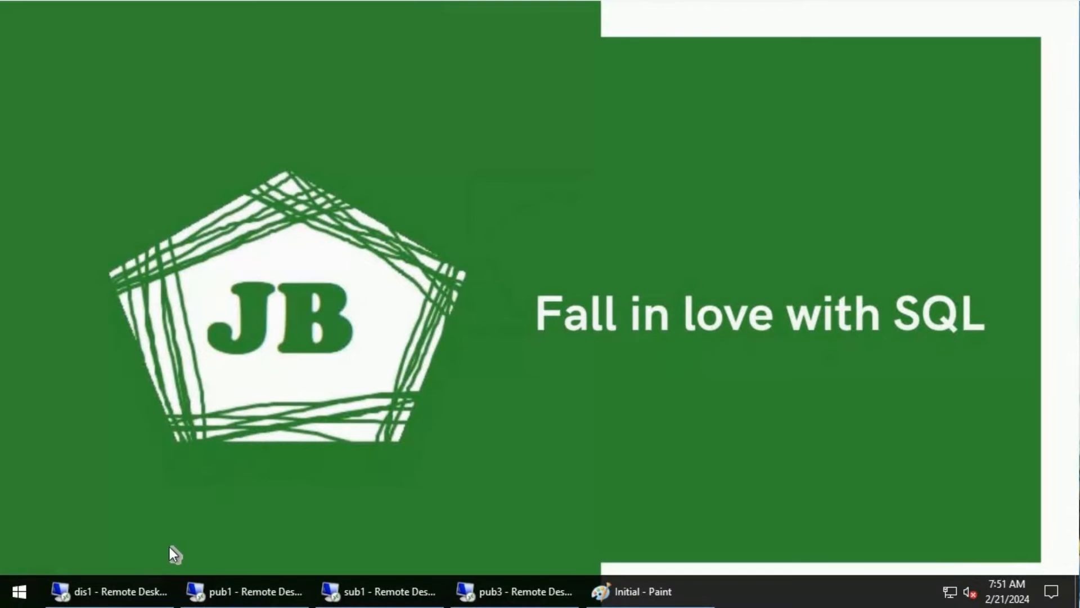
right_click(116, 596)
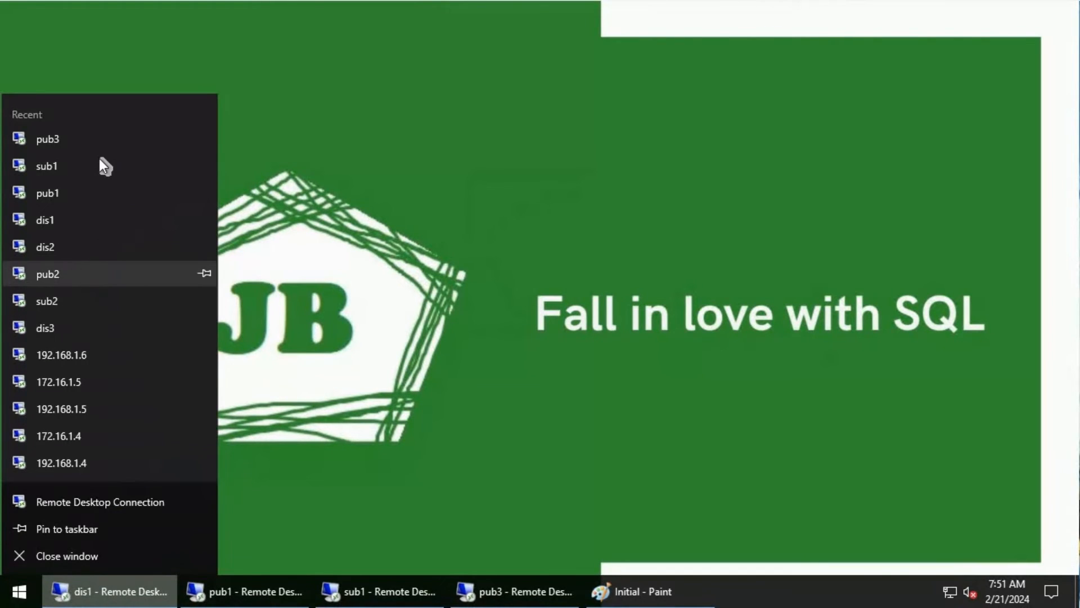
click(65, 330)
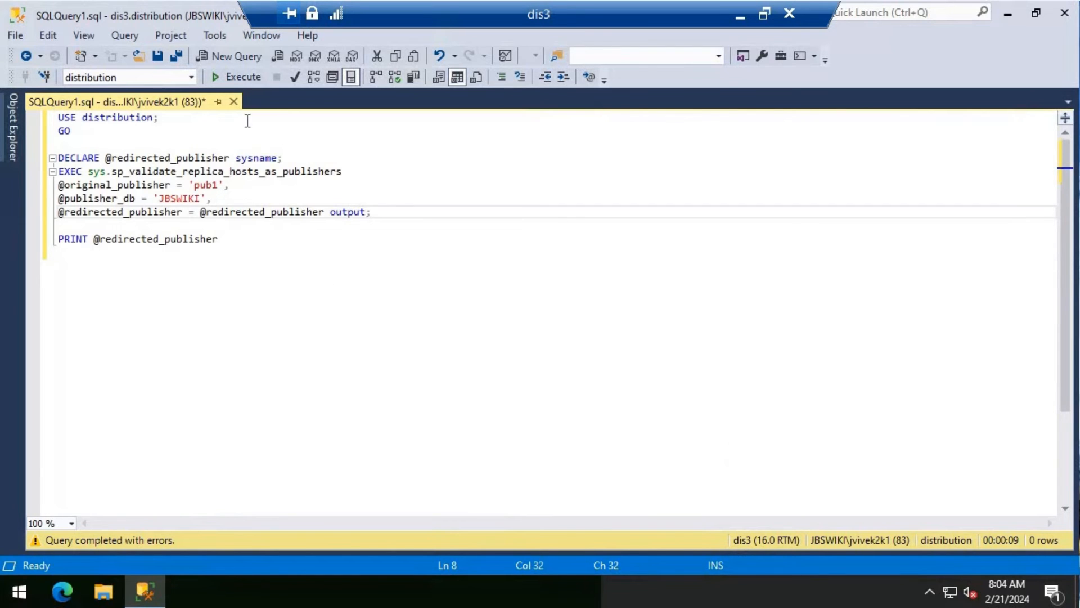
key(ctrl+End)
click(236, 75)
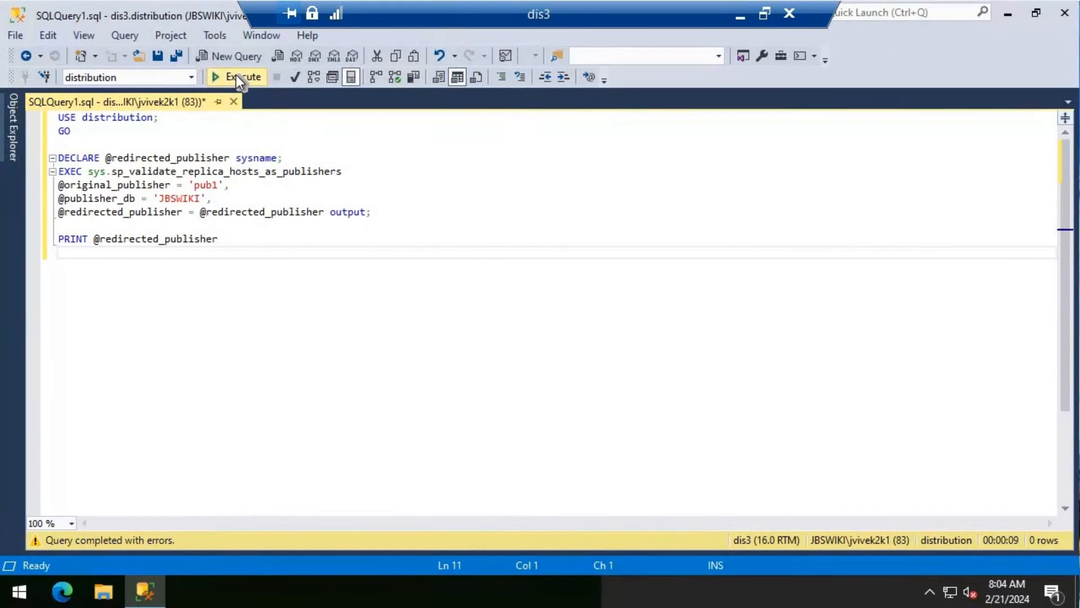
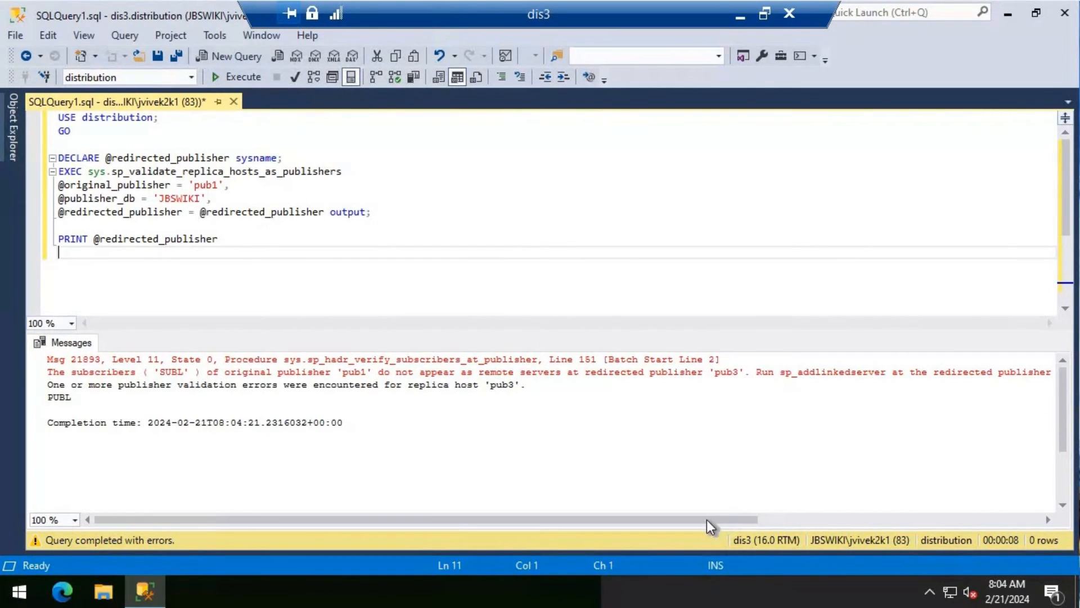
drag(704, 519, 839, 518)
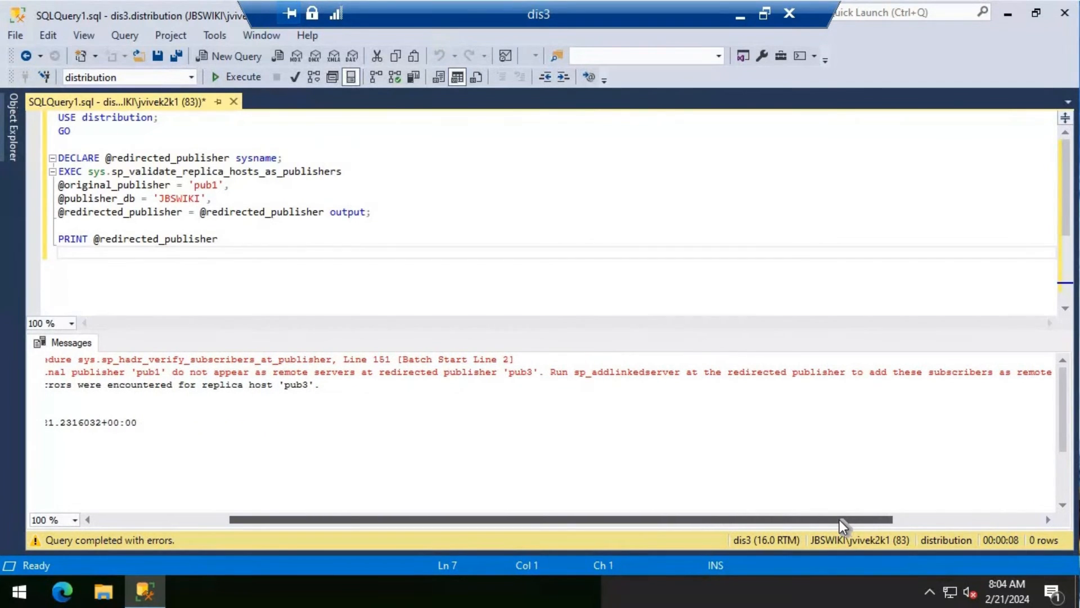
drag(553, 521, 515, 521)
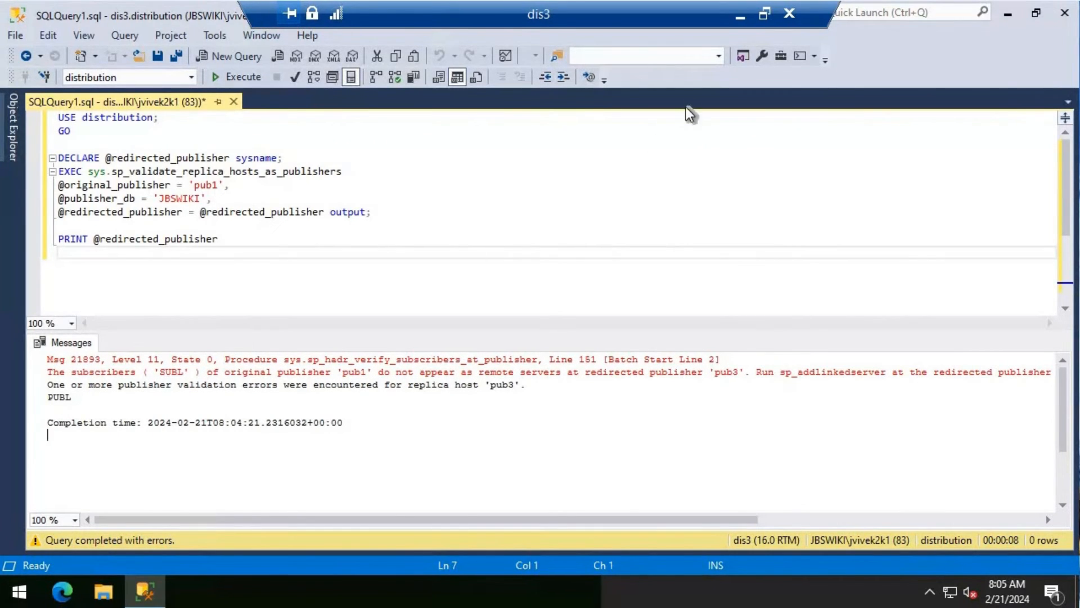
Switch to the pub1 remote session and execute the complete linked server script for 'subl' on pub3.
click(741, 16)
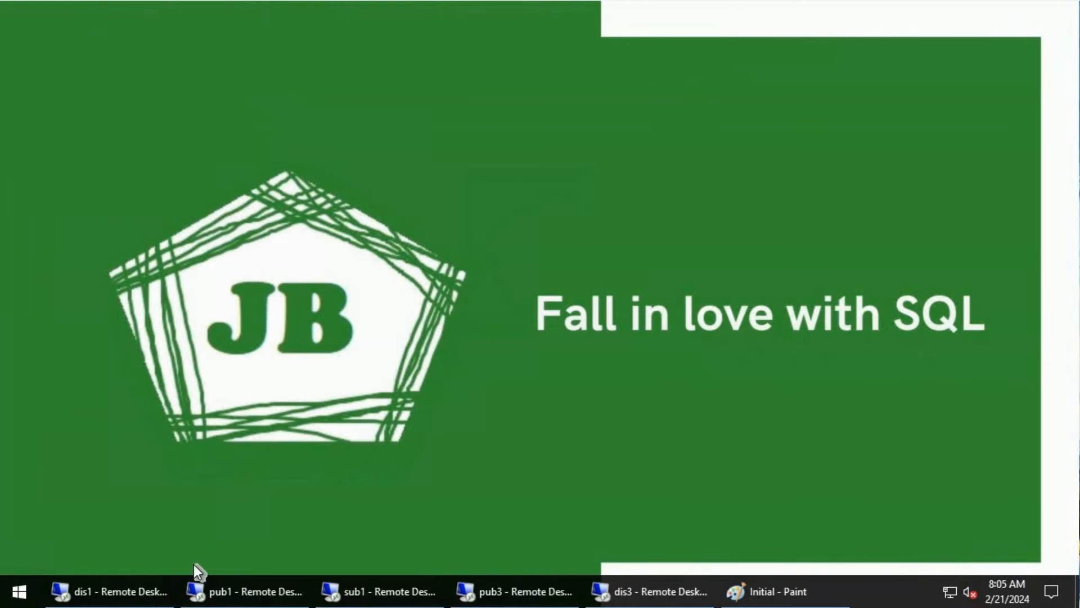
click(241, 597)
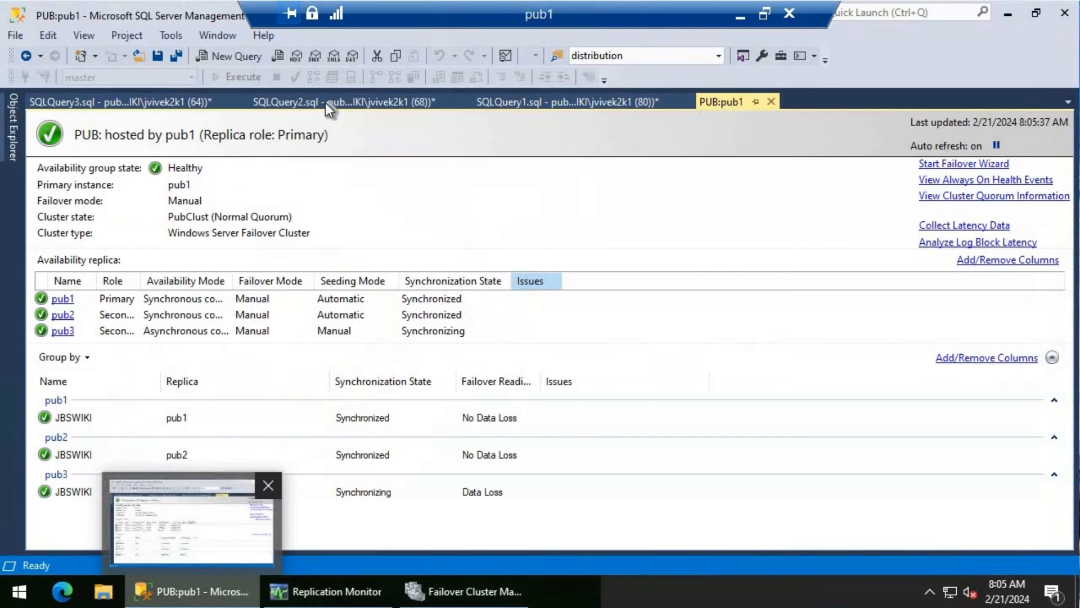
click(73, 107)
click(443, 331)
key(ctrl+Home)
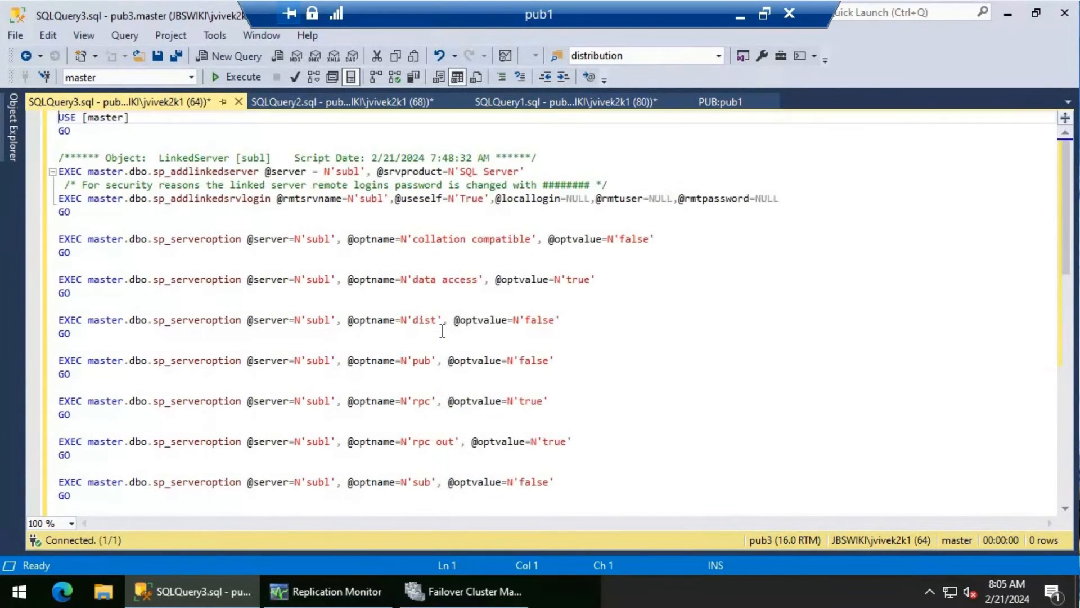
double_click(346, 172)
click(241, 76)
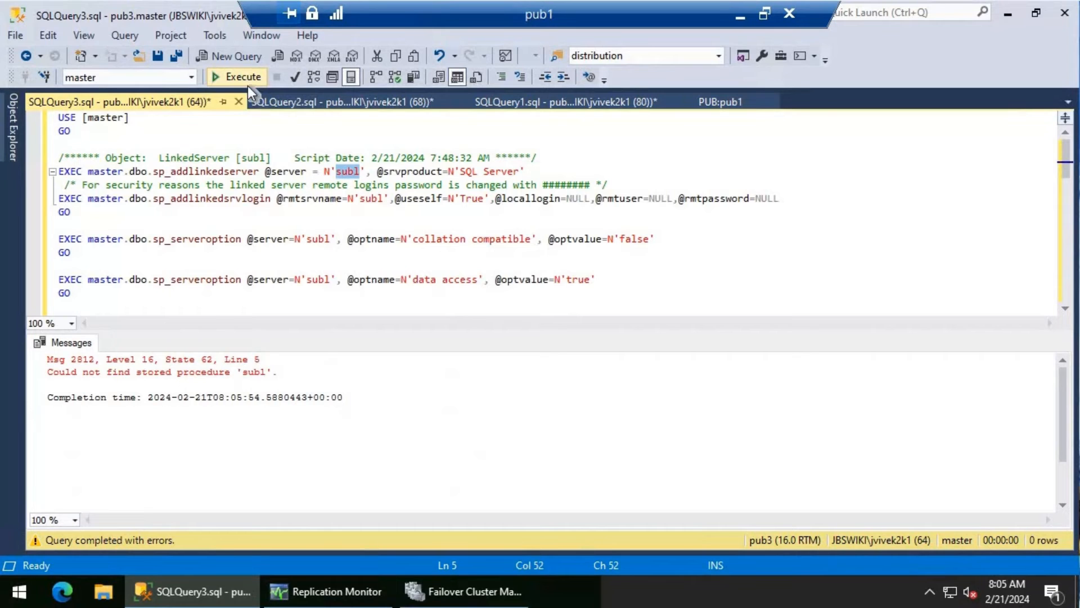
click(300, 198)
key(F5)
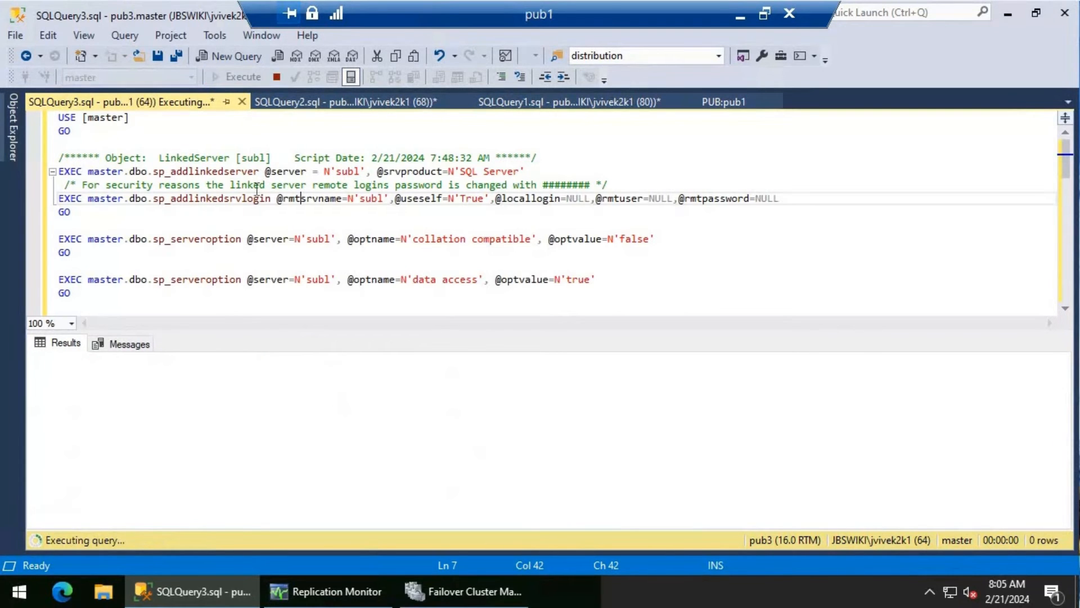
Refresh the Linked Servers and Databases folders under pub3 in Object Explorer.
click(15, 154)
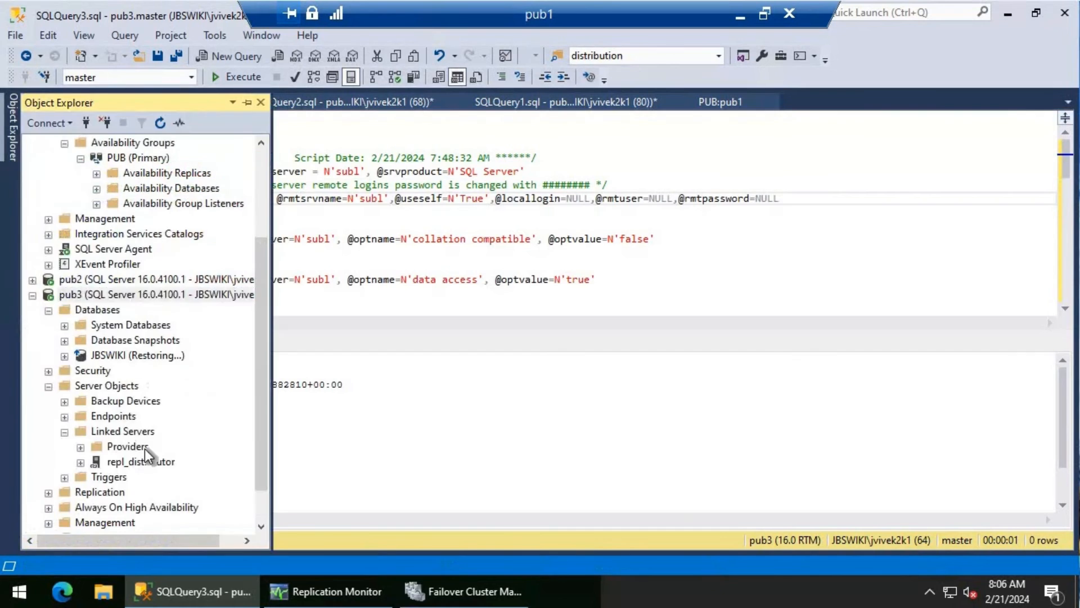
right_click(119, 431)
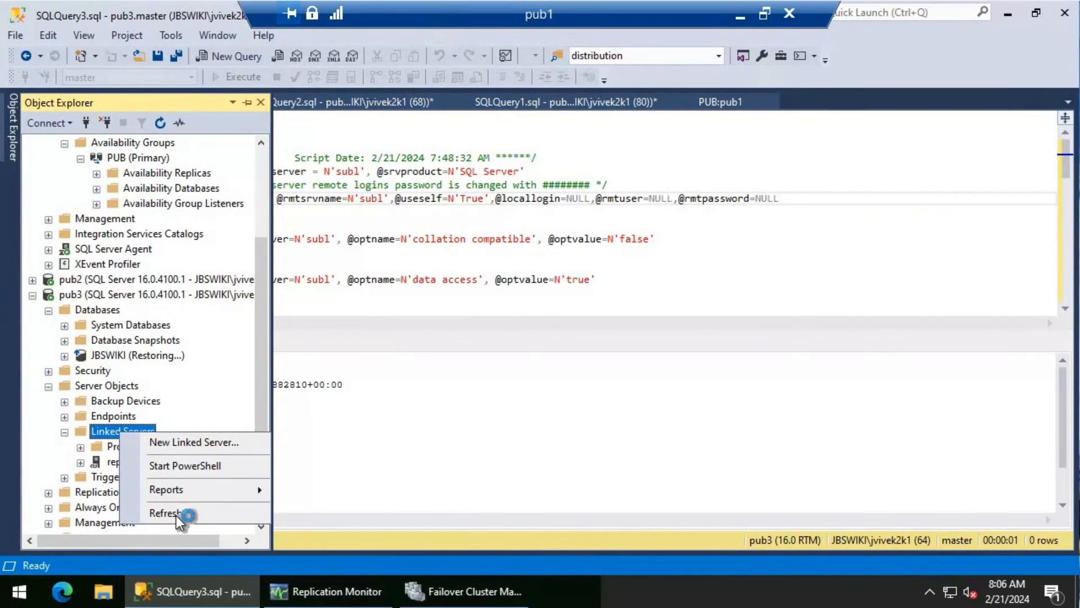
click(177, 515)
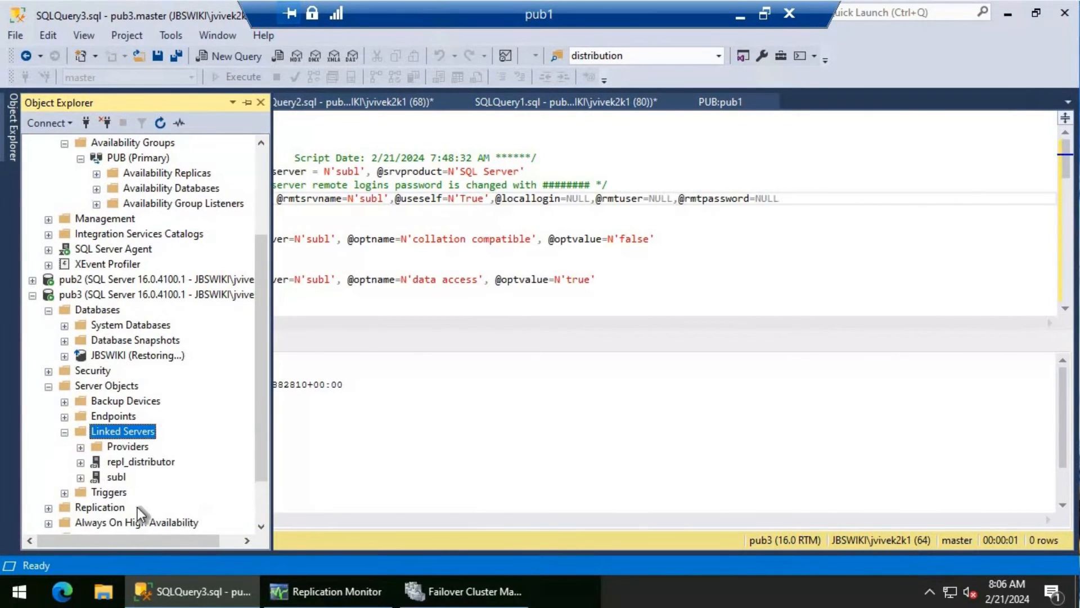
right_click(107, 311)
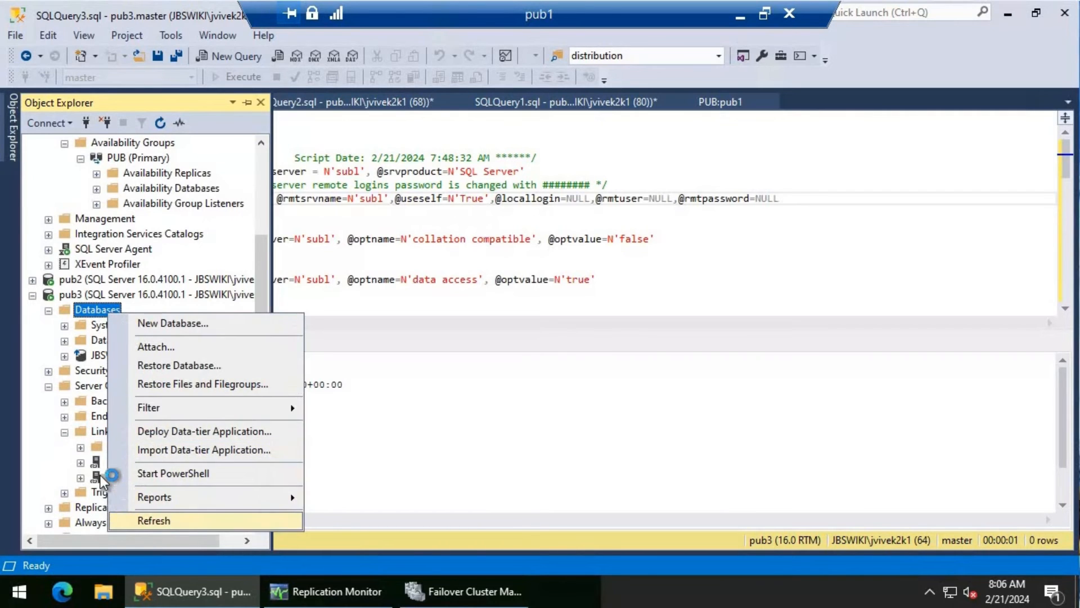
key(Return)
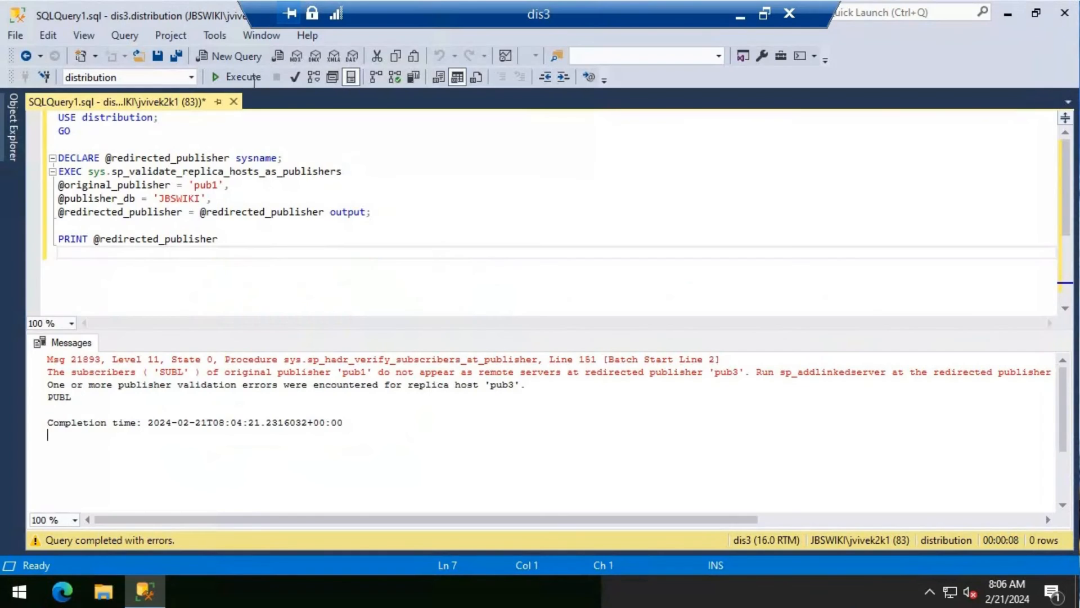
Rerun the publisher validation script in the dis3 remote session and connect Object Explorer to the PUBL database engine.
click(243, 79)
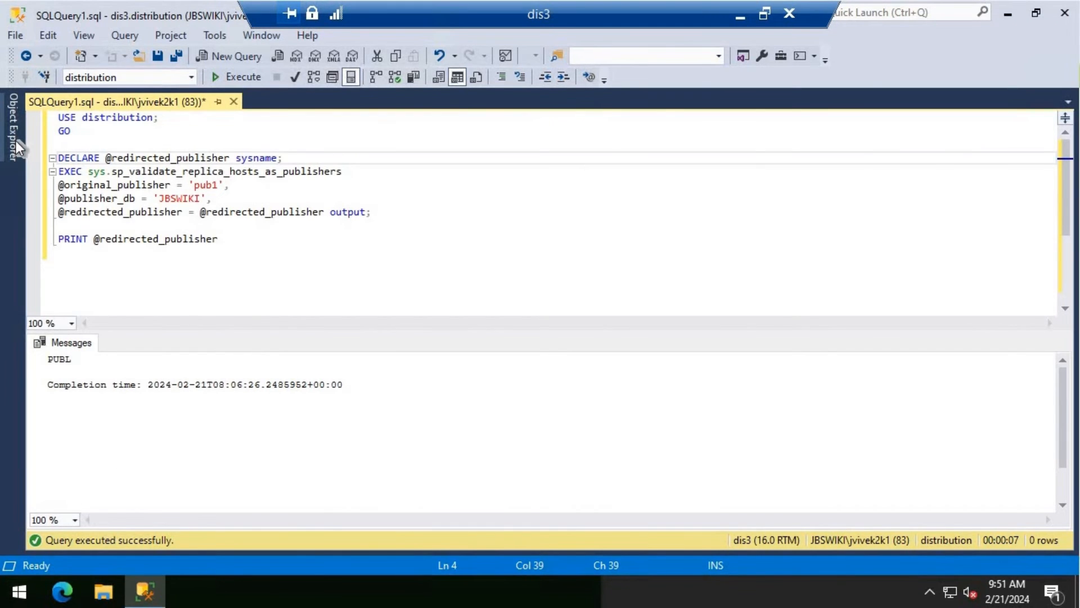
click(16, 140)
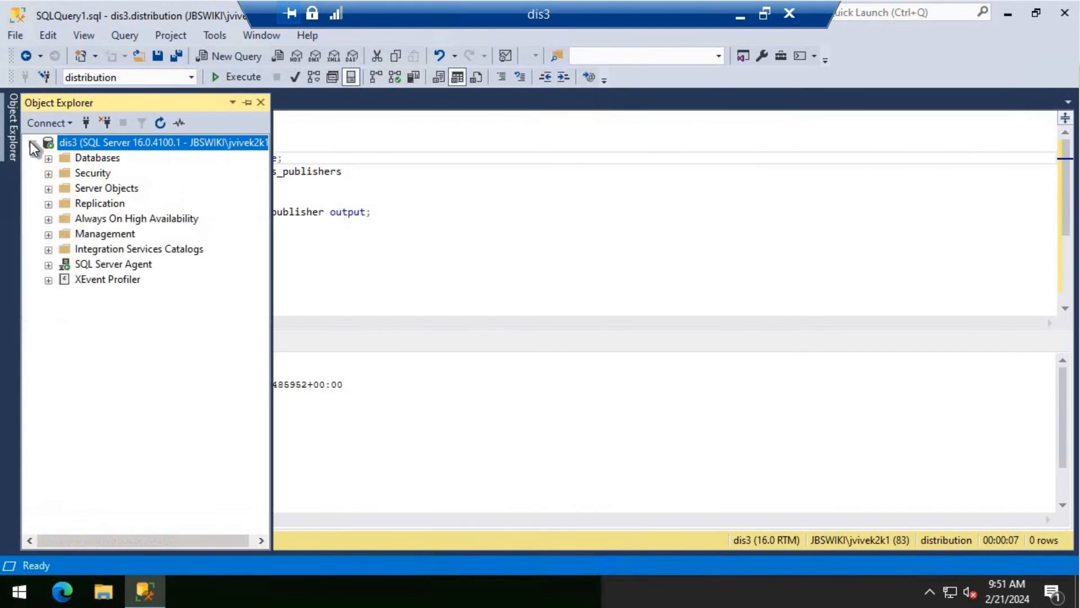
click(63, 122)
key(Return)
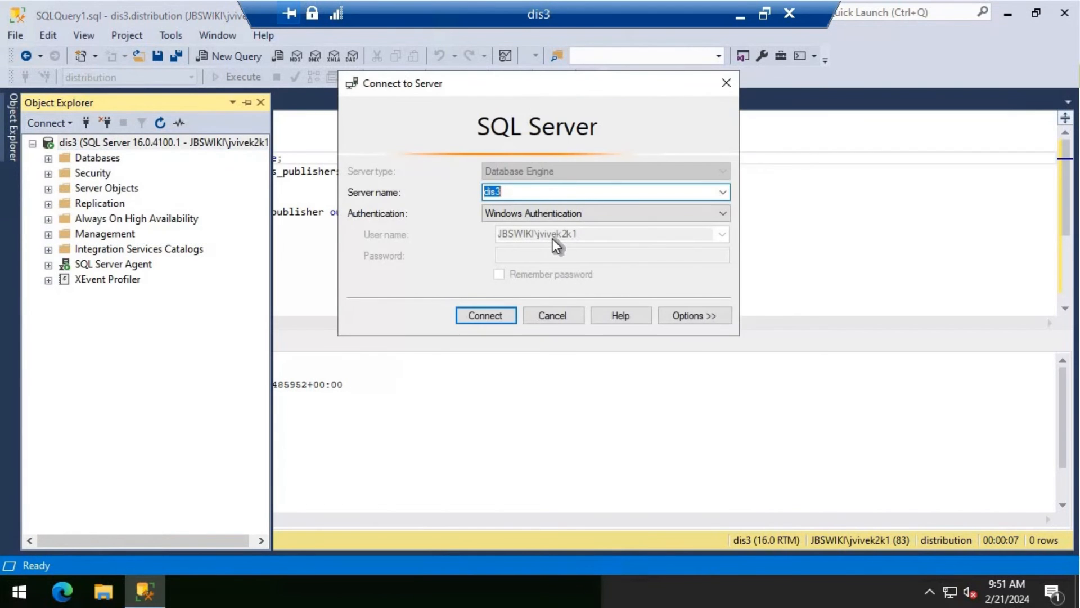
text(PUBL)
key(Return)
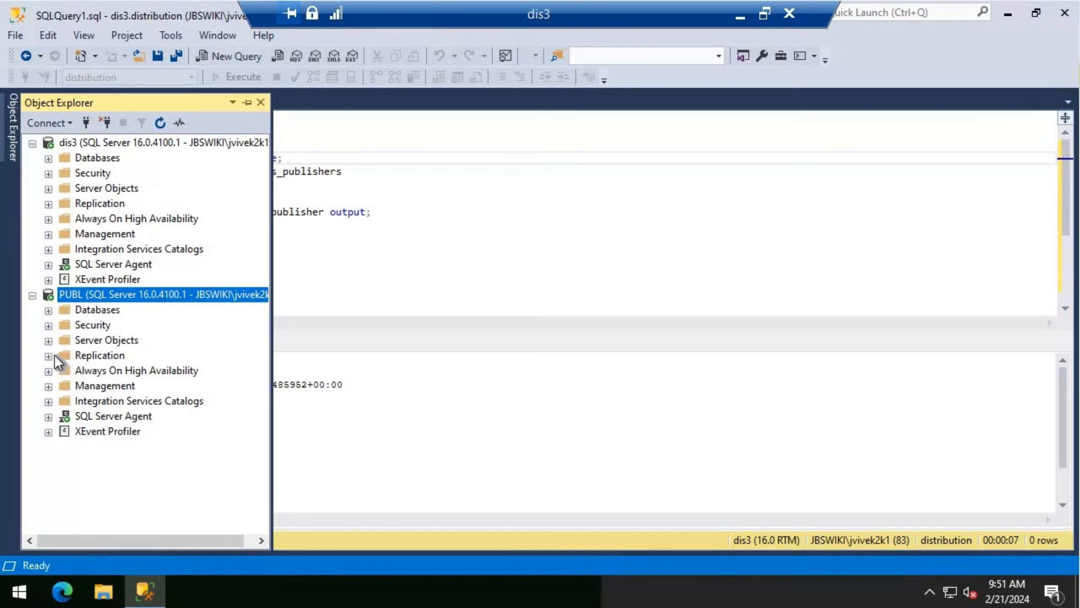
Launch Replication Monitor for the PUBL server's replication.
click(51, 358)
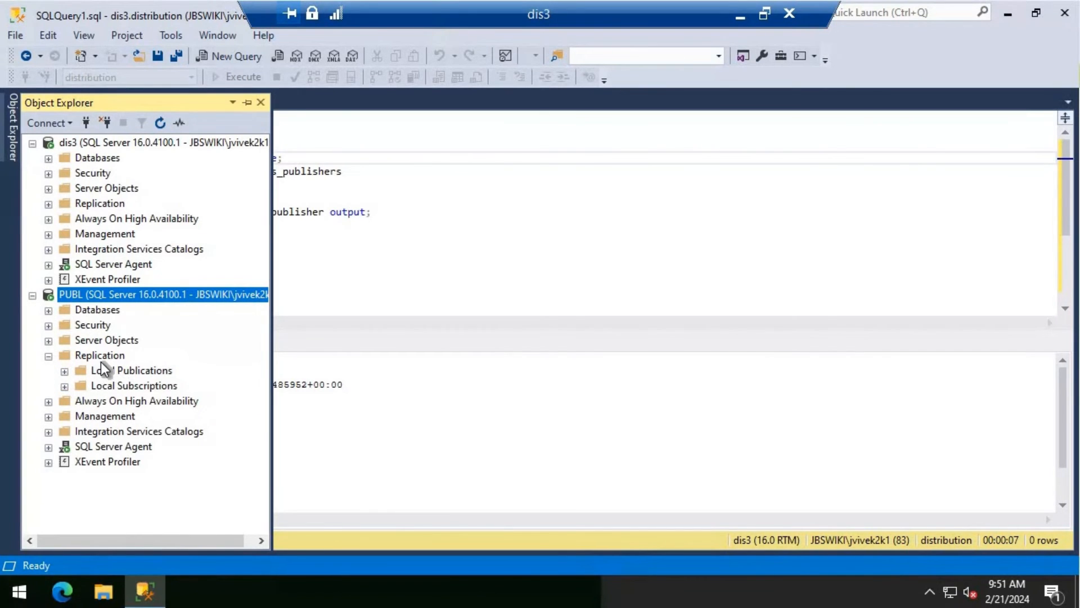
click(100, 361)
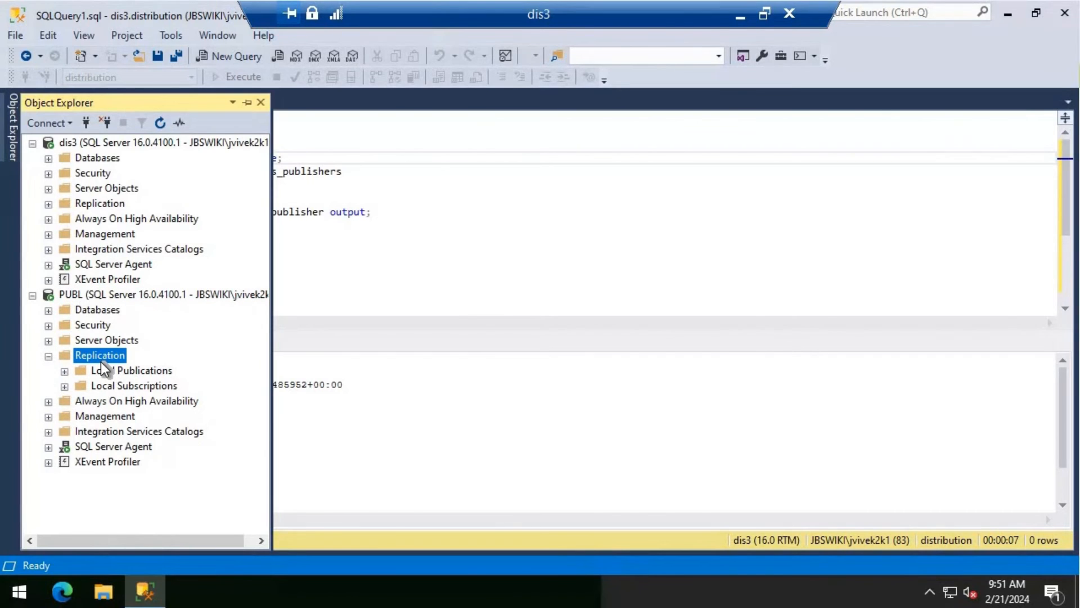
right_click(100, 362)
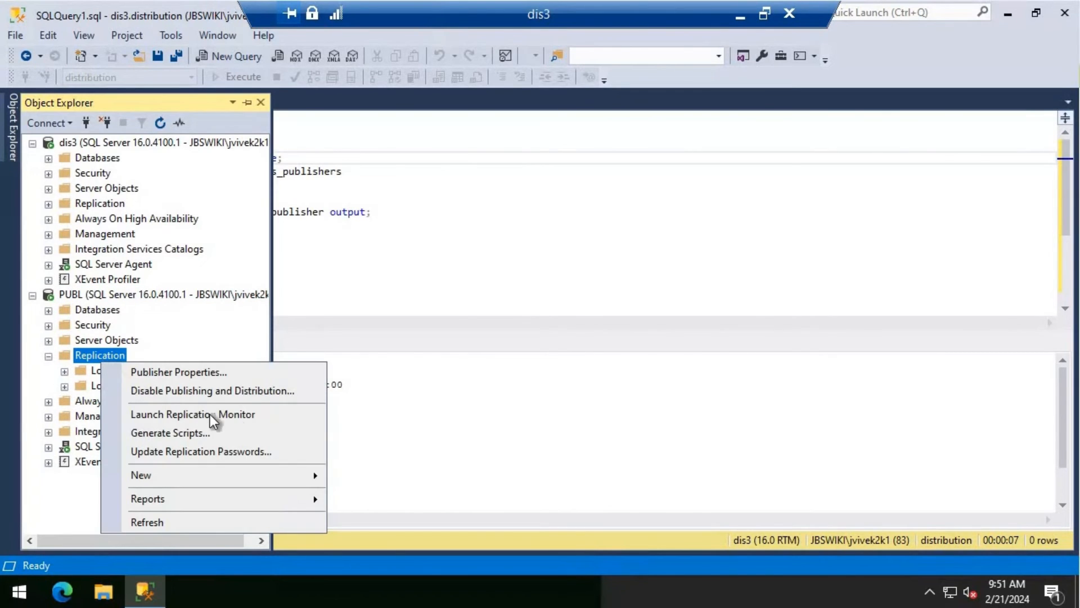
click(231, 414)
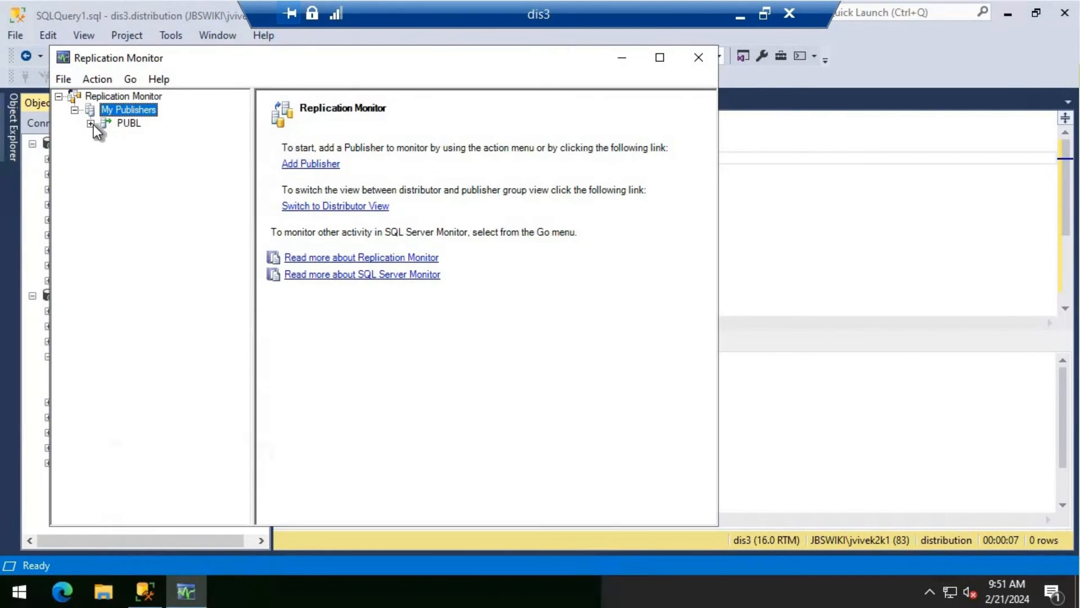
Select the [JBSWIKI]: JBSWIKIRepl publication under PUBL in a maximized Replication Monitor and insert a tracer token.
click(91, 123)
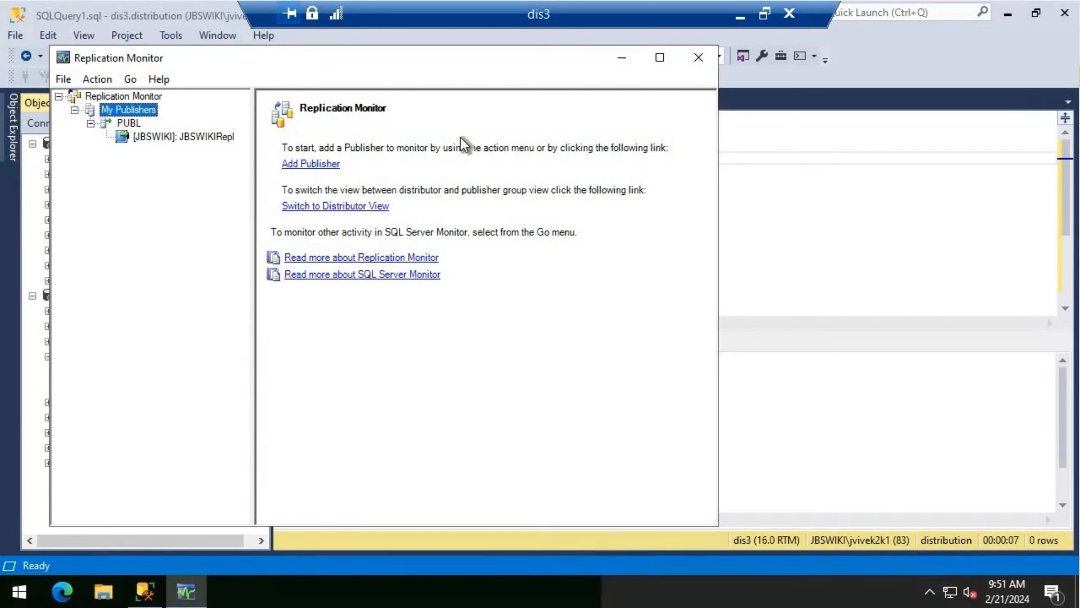
key(Down)
key(Down)
click(660, 57)
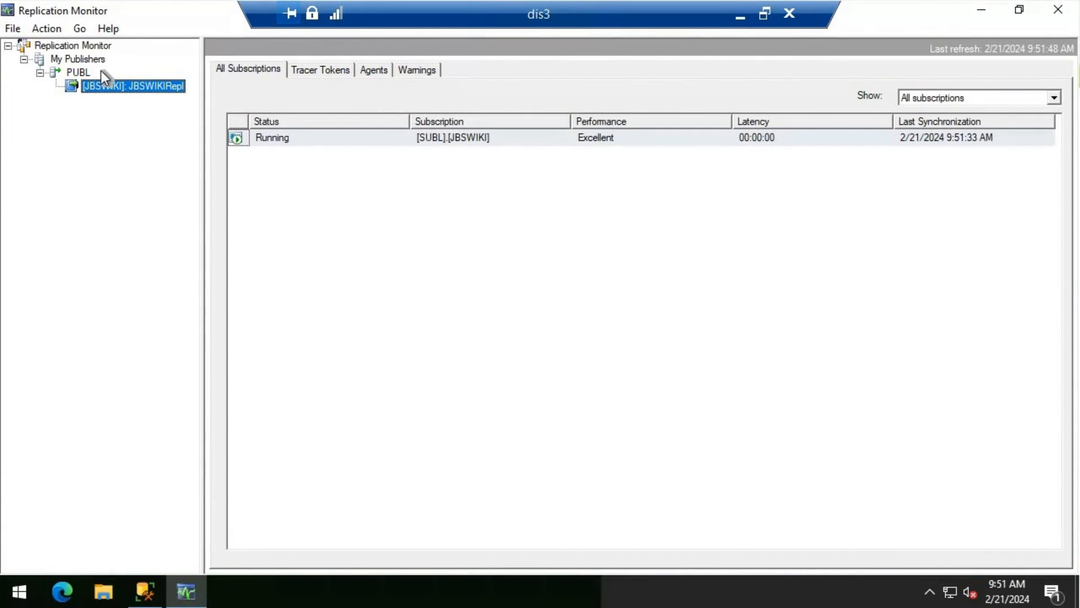
click(308, 69)
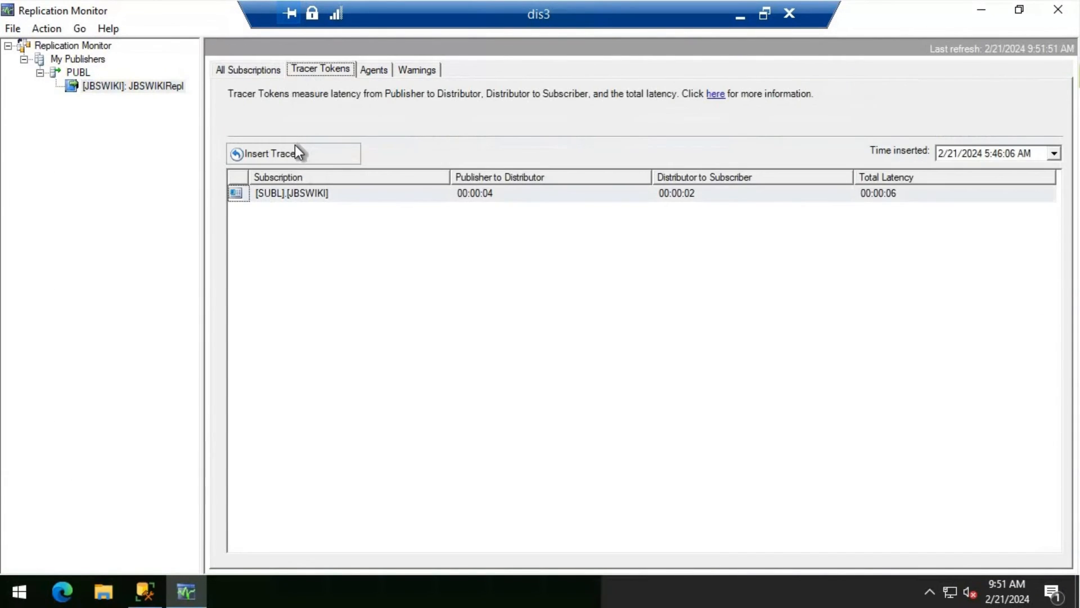
click(293, 150)
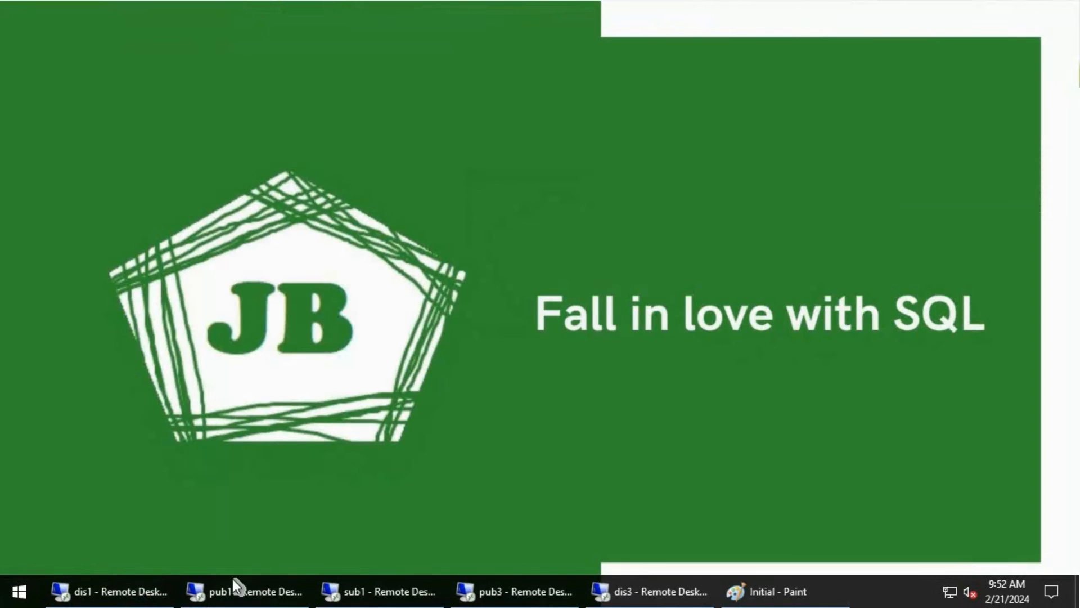
Switch to the dis1 remote session and keep Object Explorer pinned open beside the query editor.
click(126, 592)
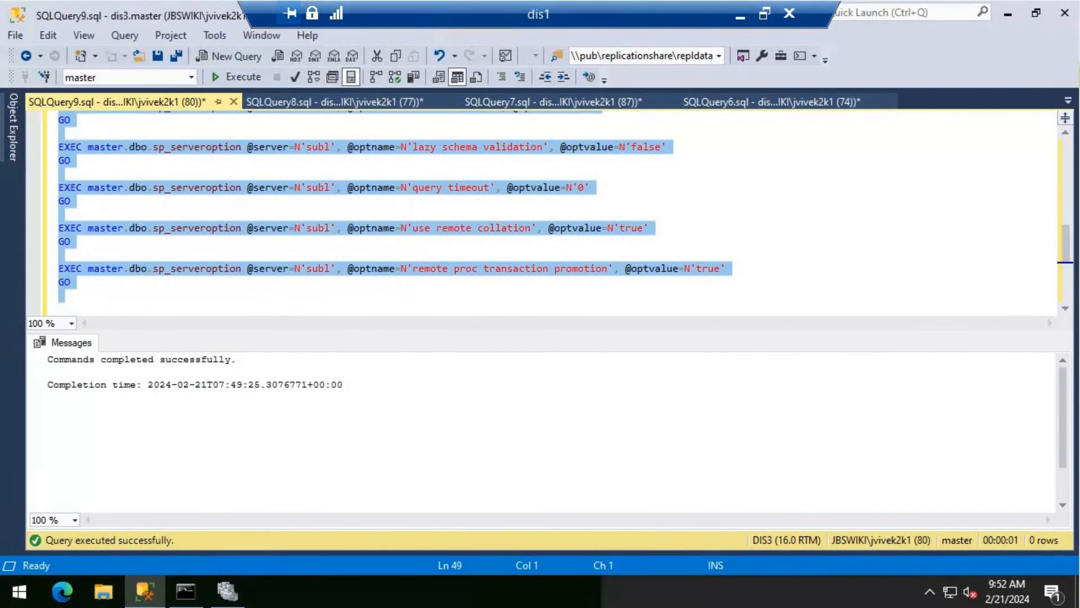
click(11, 150)
click(246, 102)
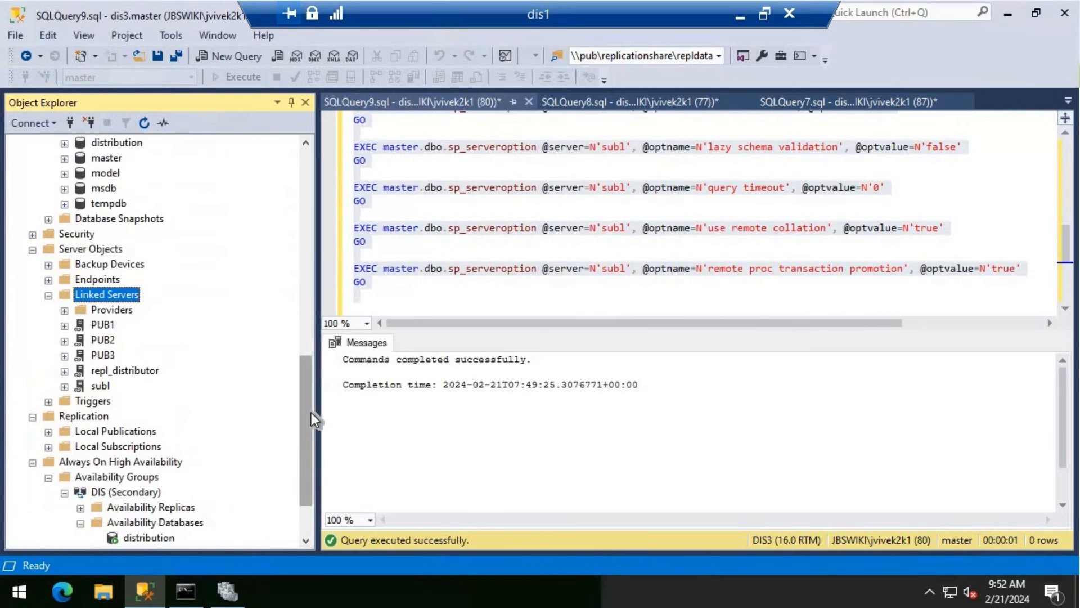
drag(303, 461, 305, 493)
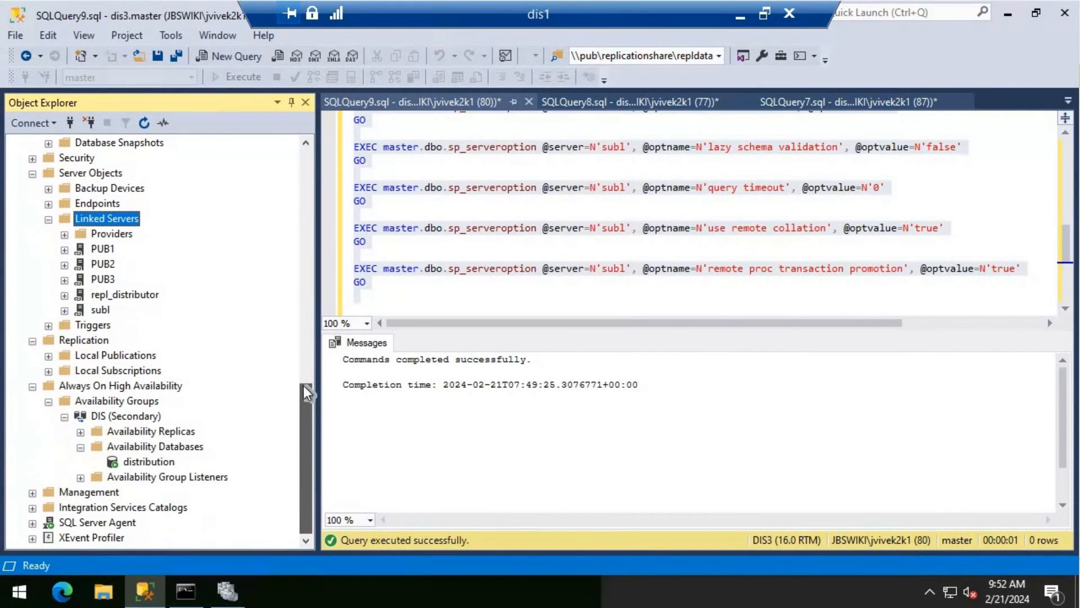
scroll(310, 361, up, 5)
scroll(310, 455, down, 5)
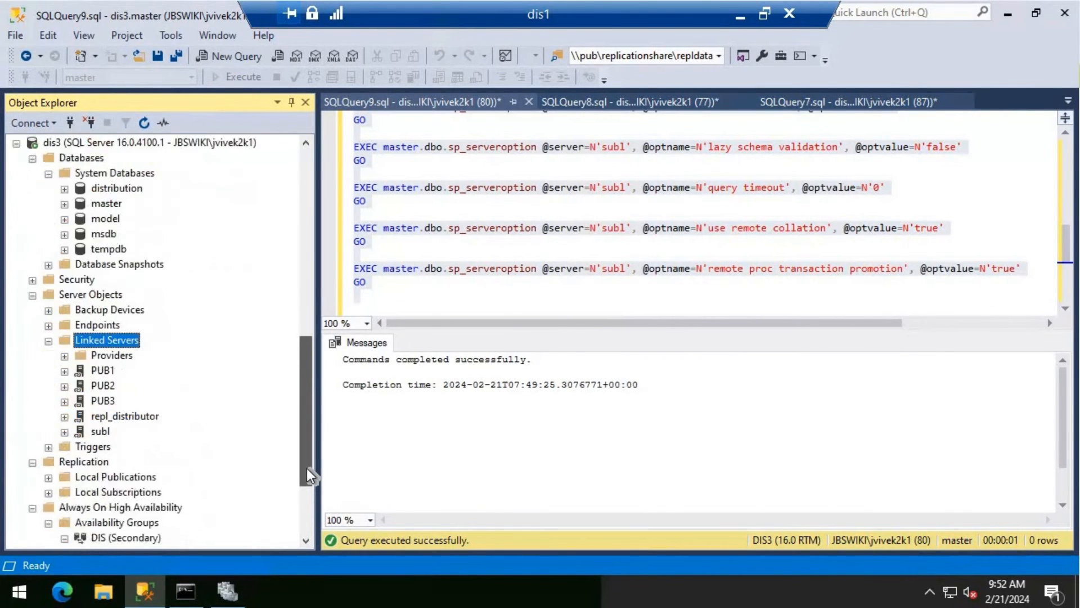
click(152, 417)
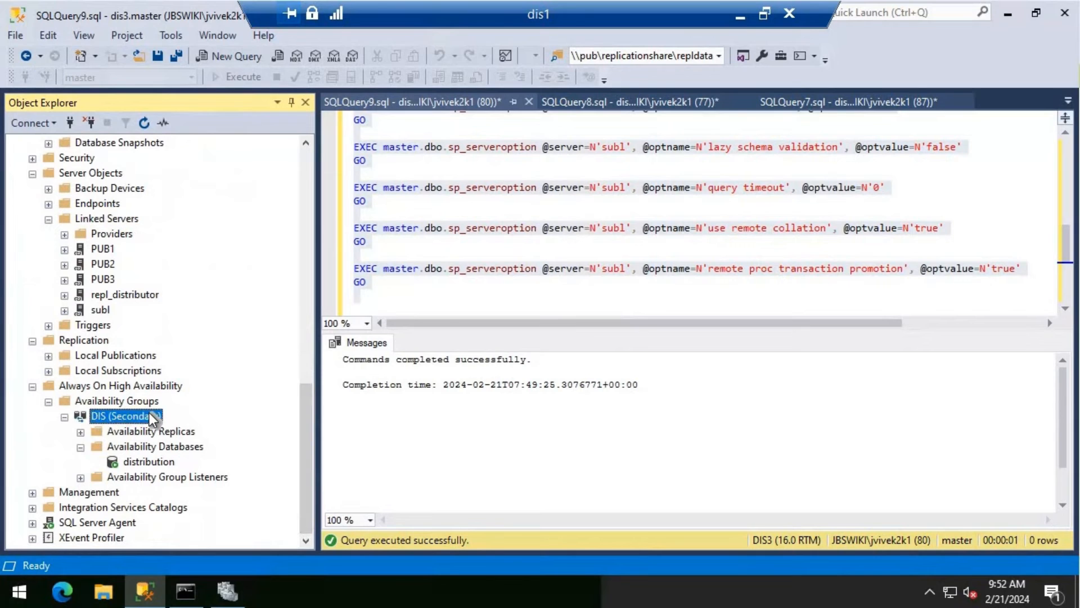
right_click(150, 415)
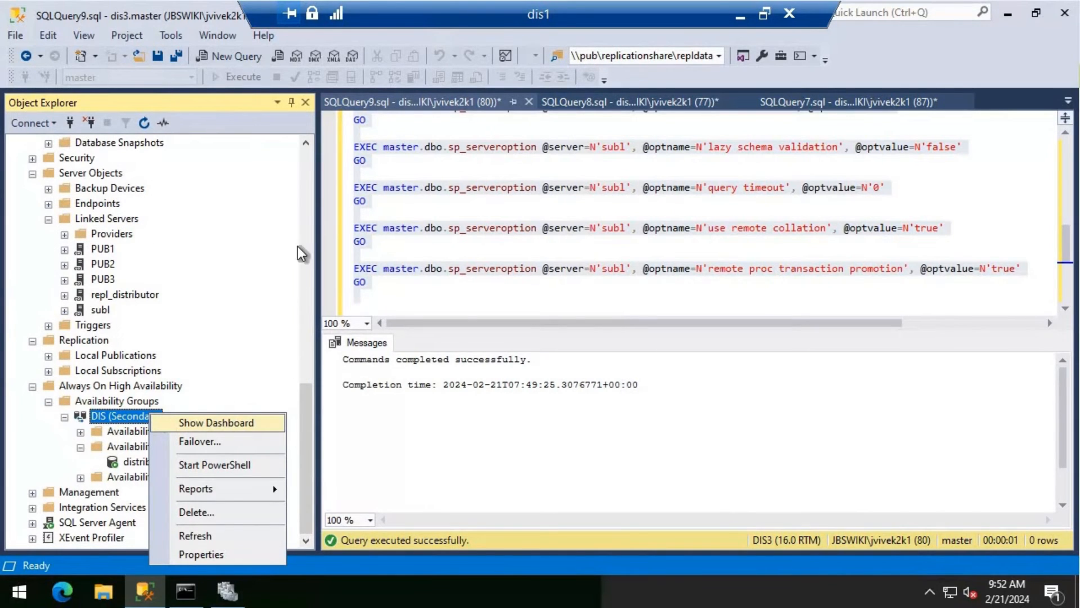
key(Escape)
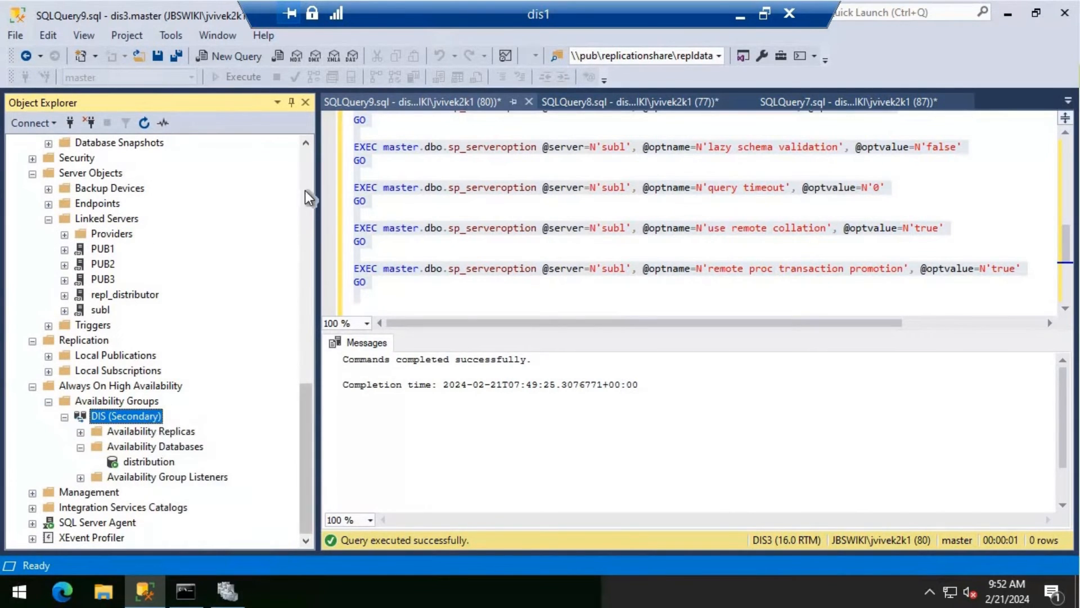
Set the dis3 replica's availability mode to Synchronous commit in the properties of the DIS availability group on dis1.
scroll(310, 200, up, 8)
scroll(217, 230, up, 5)
right_click(115, 294)
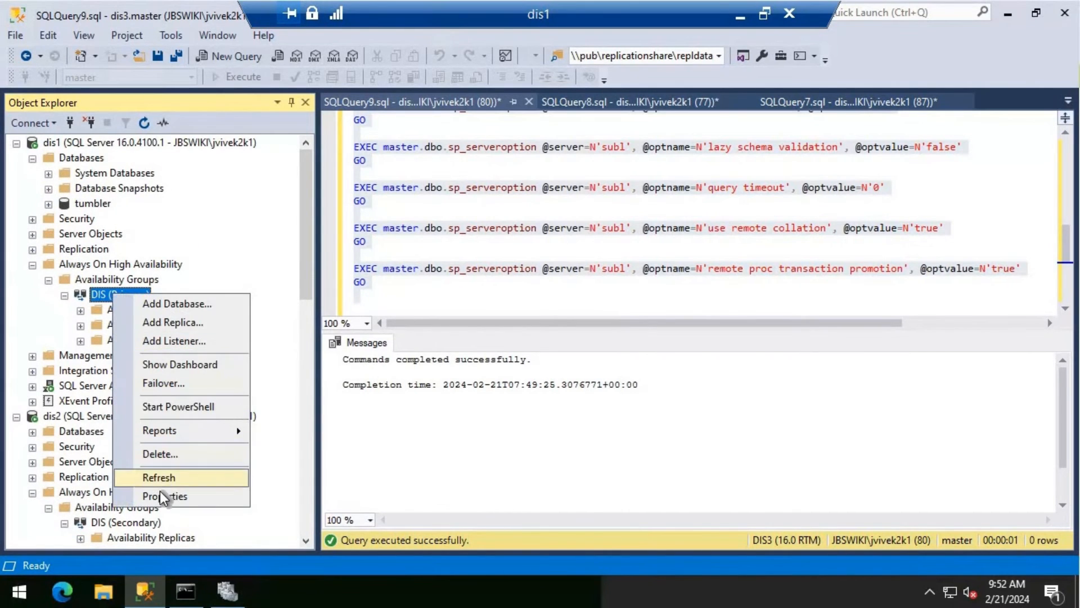
click(165, 496)
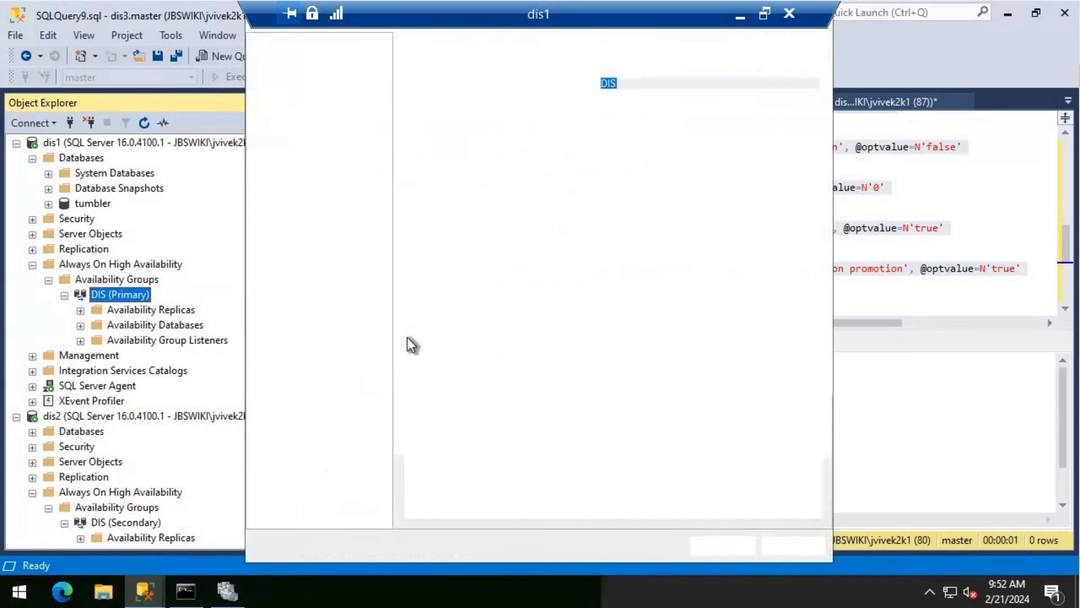
click(579, 453)
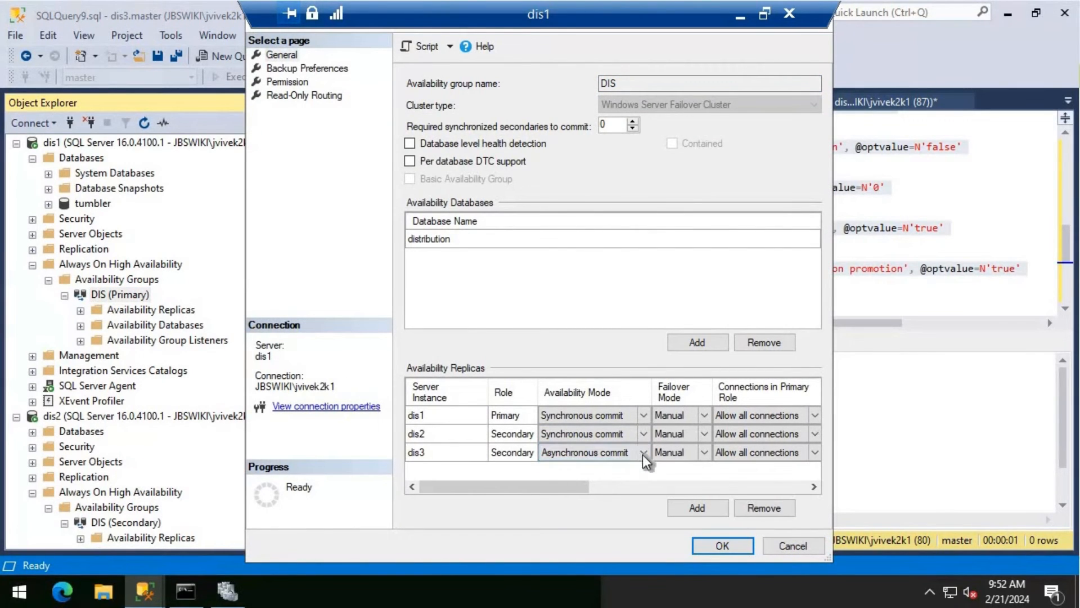
click(640, 453)
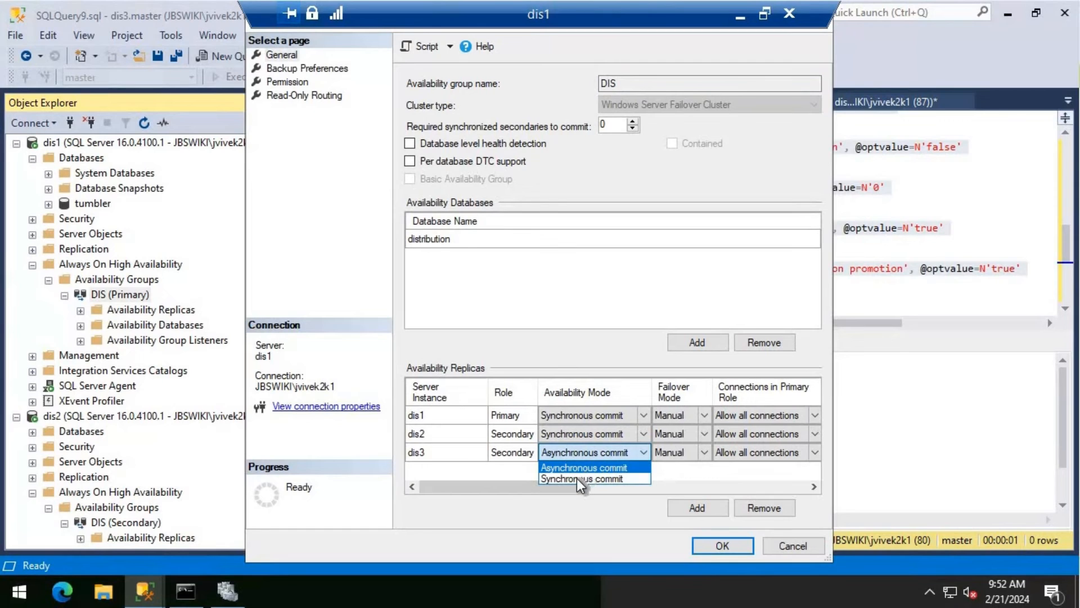
click(577, 478)
click(723, 546)
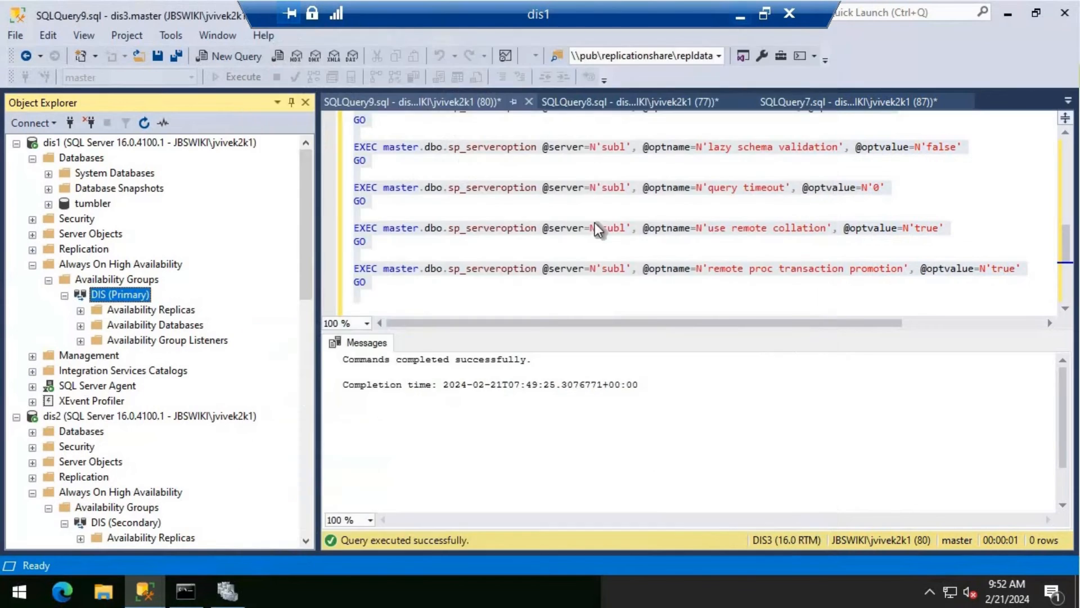
Switch to the pub1 remote session and set the pub3 replica of the PUB availability group to Synchronous commit.
click(739, 17)
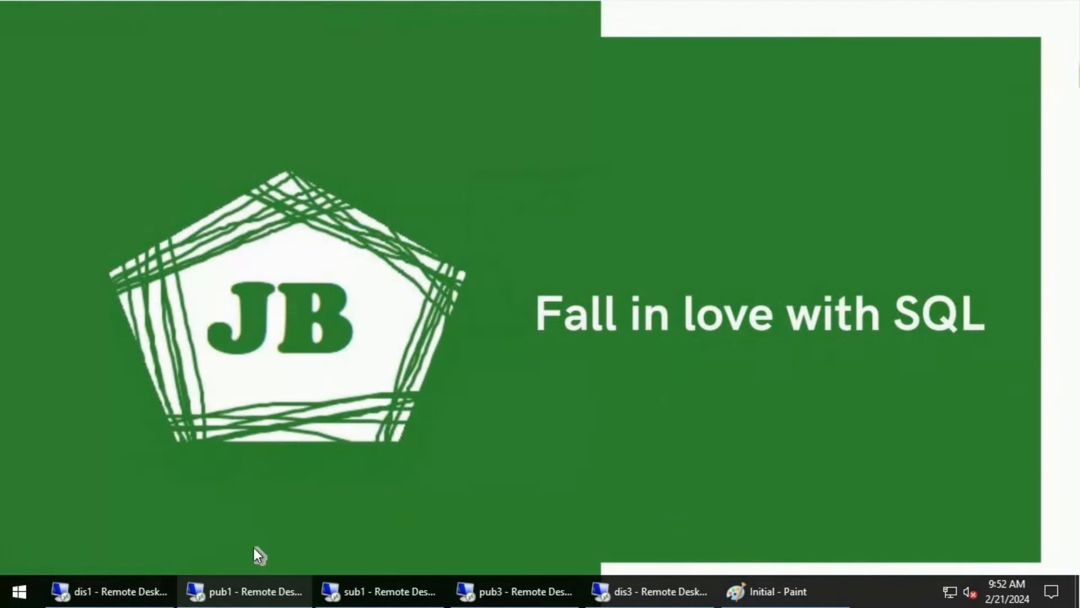
click(245, 591)
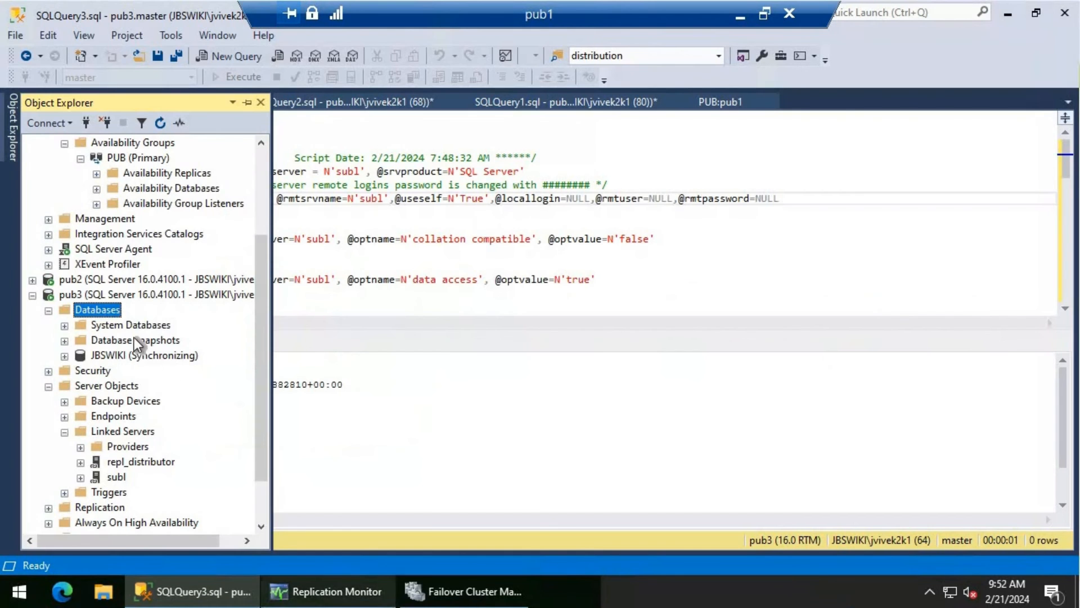
right_click(153, 157)
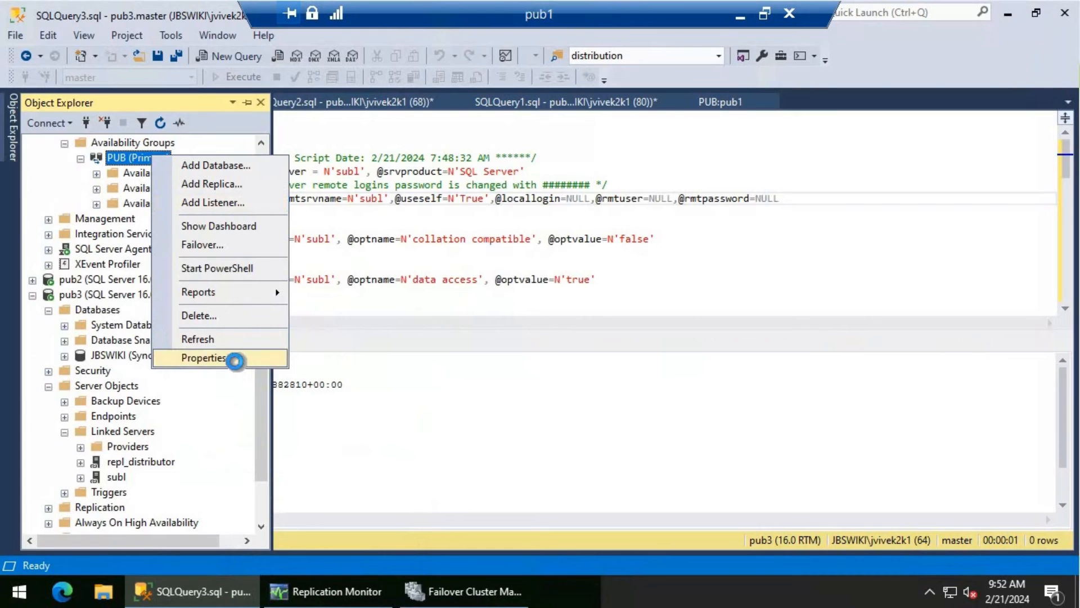
click(235, 361)
click(645, 453)
click(644, 453)
click(582, 478)
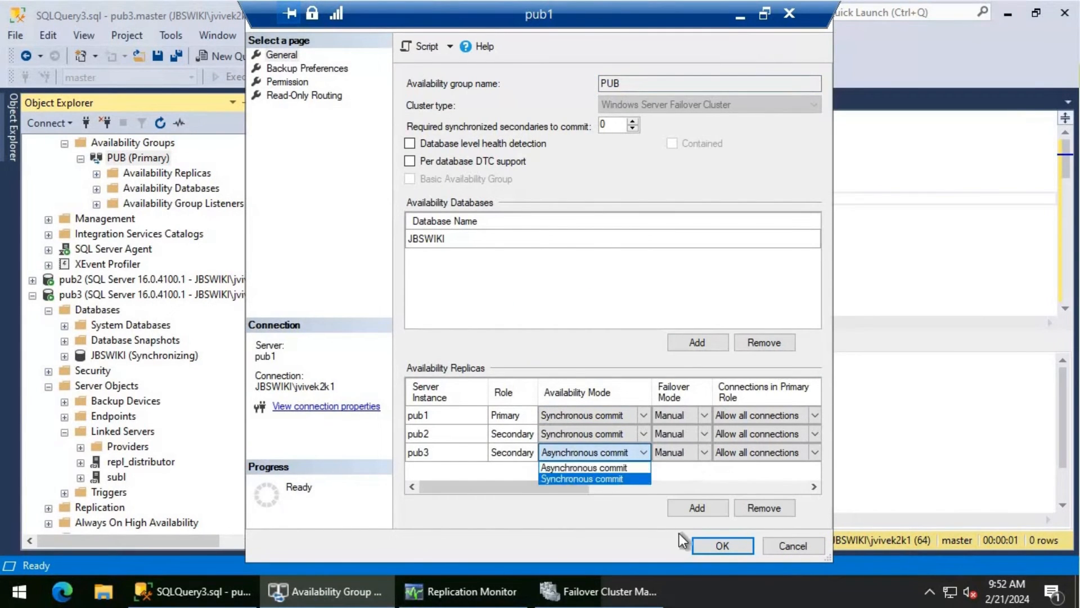
click(720, 540)
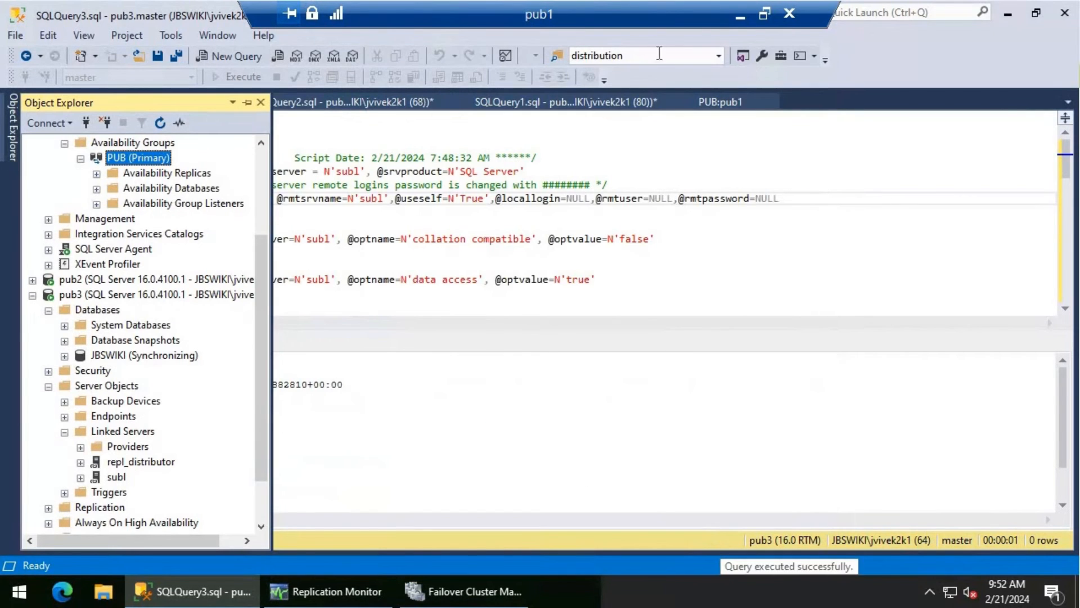
Return to the dis1 remote session and fail over the DIS availability group to the dis3 replica using the failover wizard.
click(741, 19)
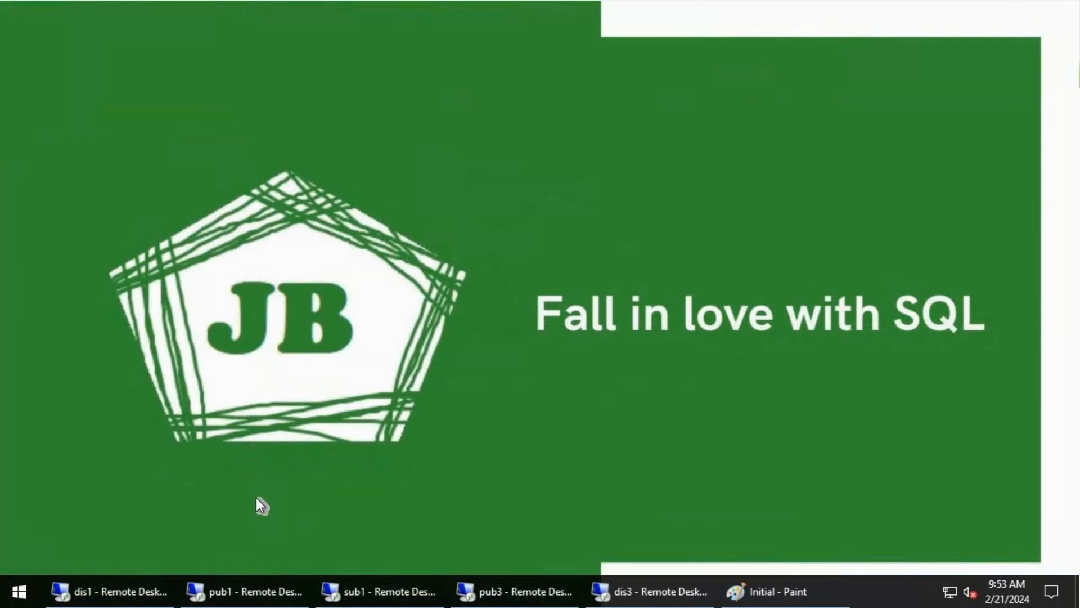
click(129, 587)
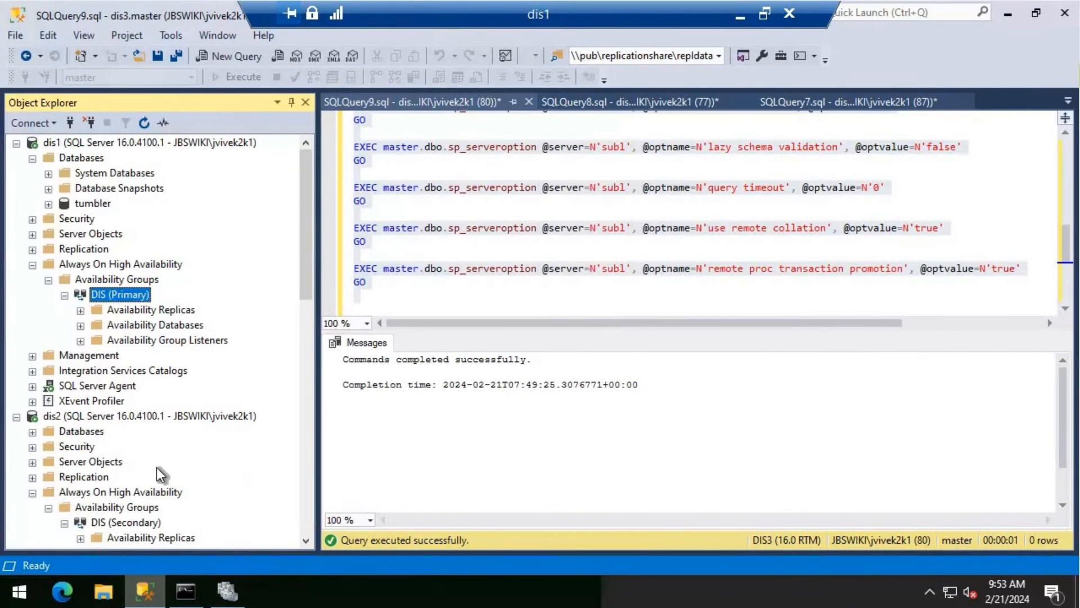
scroll(235, 388, down, 9)
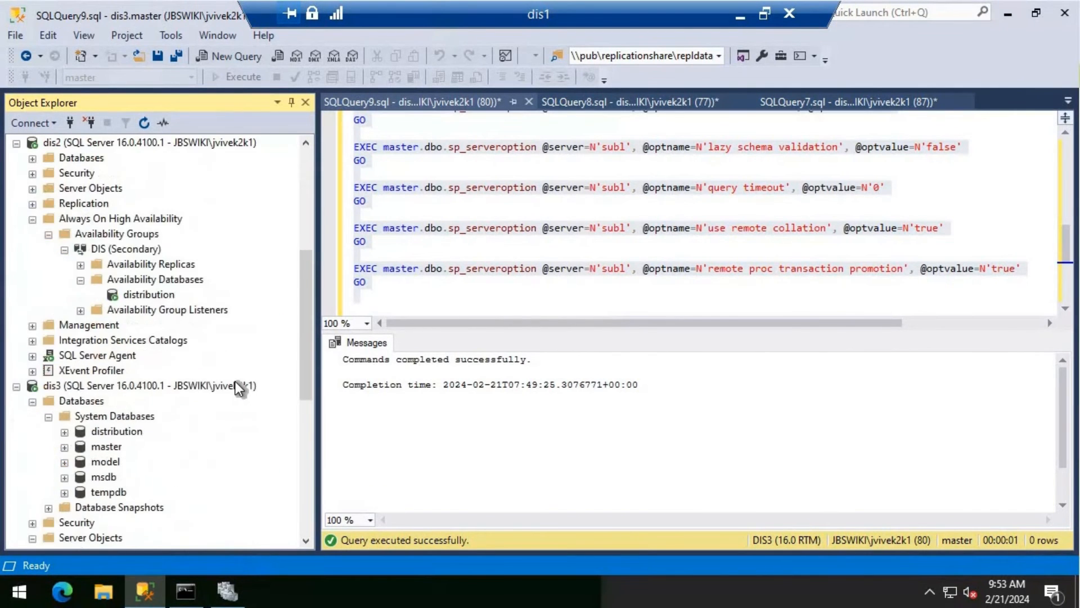
scroll(235, 407, down, 4)
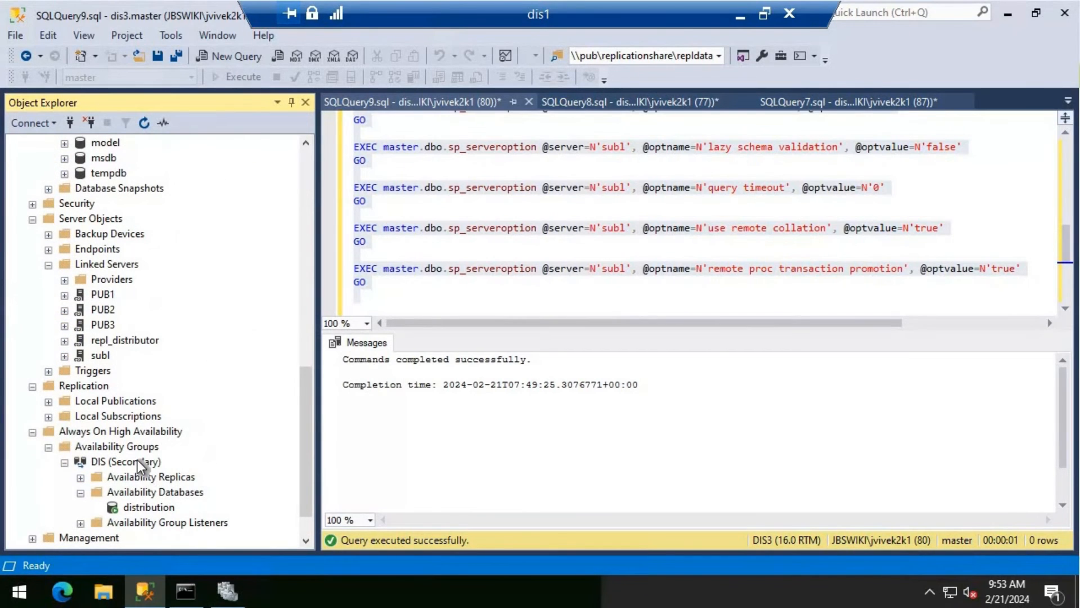
right_click(137, 461)
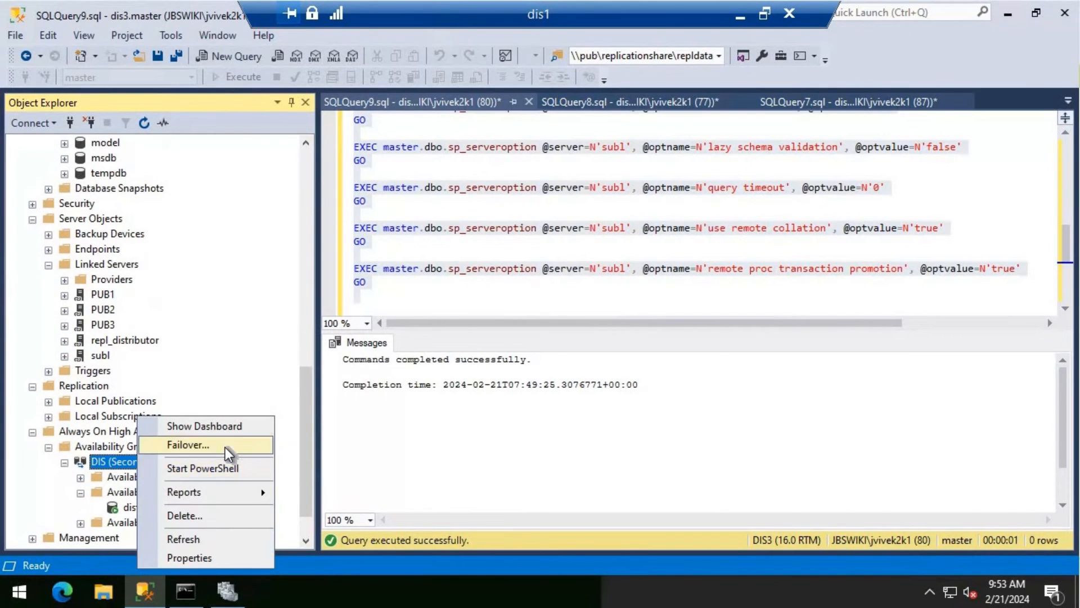
click(228, 446)
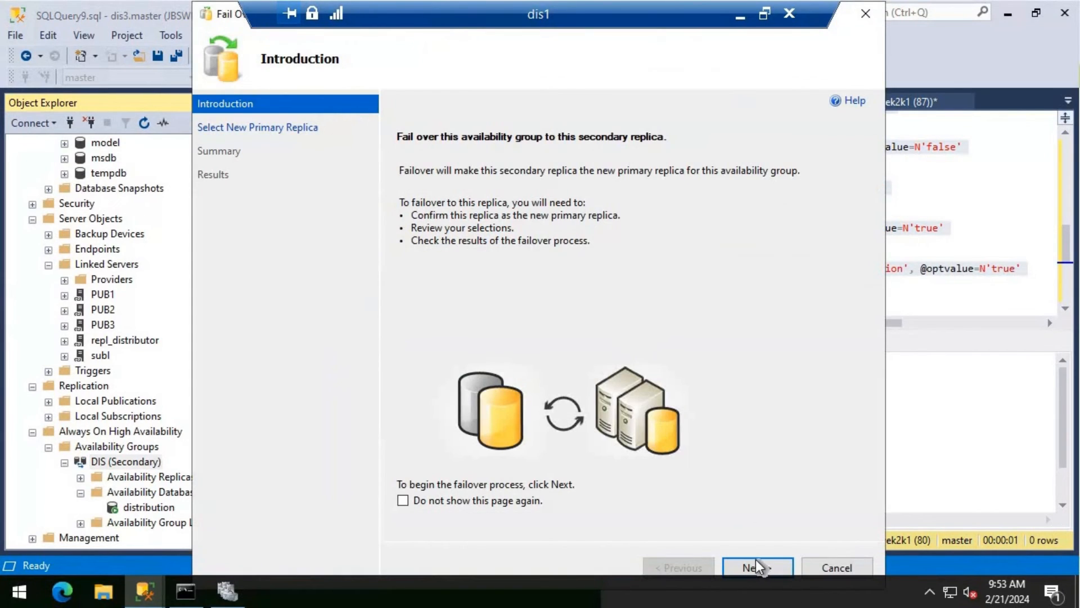
click(760, 565)
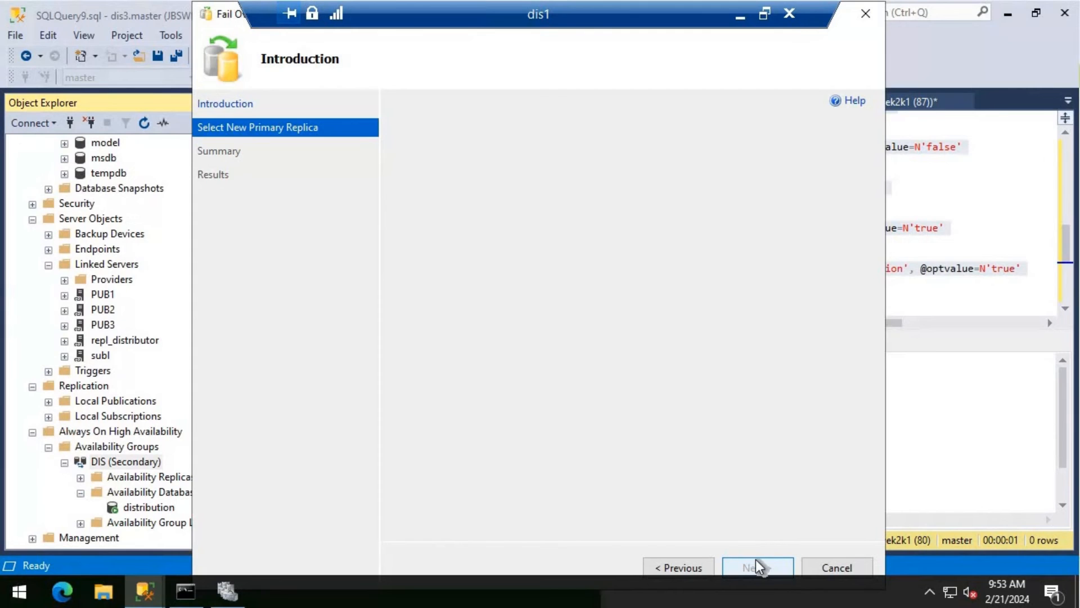
click(755, 560)
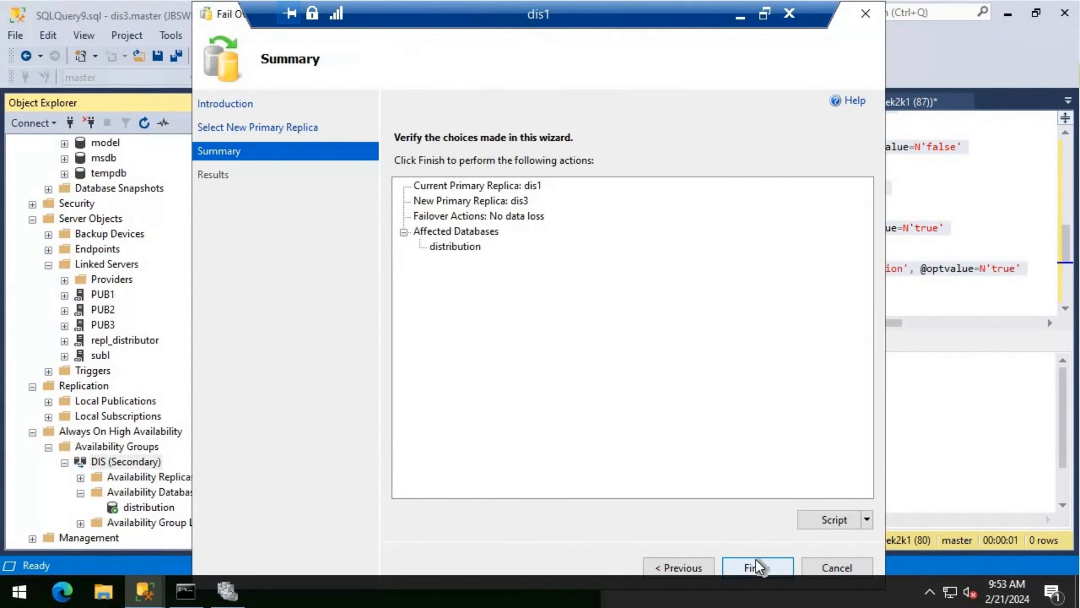
click(756, 565)
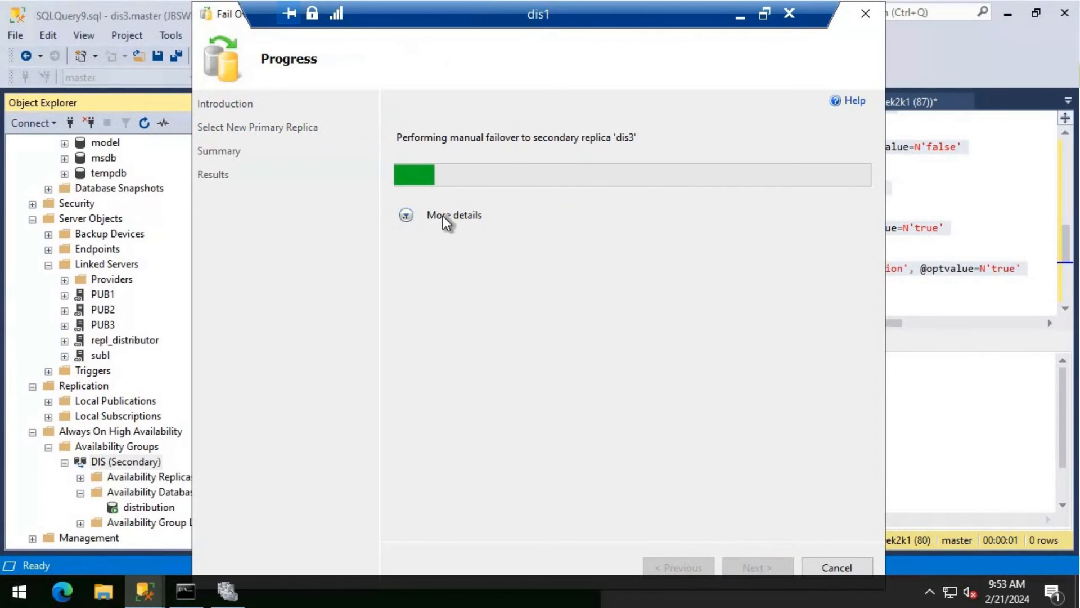
click(405, 218)
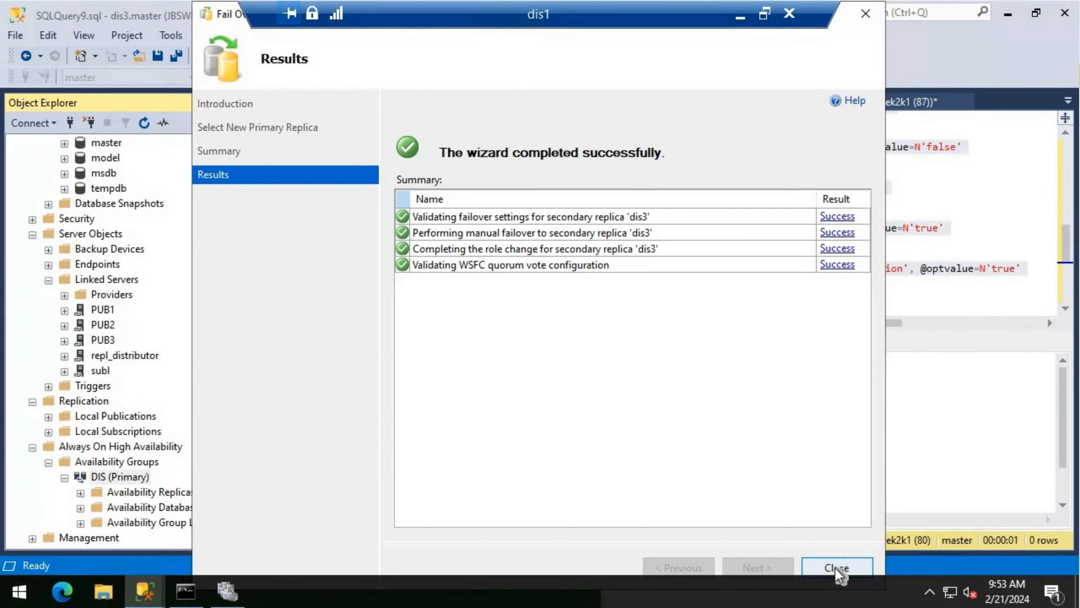
click(835, 567)
Show the DIS availability group dashboard on dis3, examine the dis1 distribution database's issue details, and check the replica roles and synchronization states.
click(116, 476)
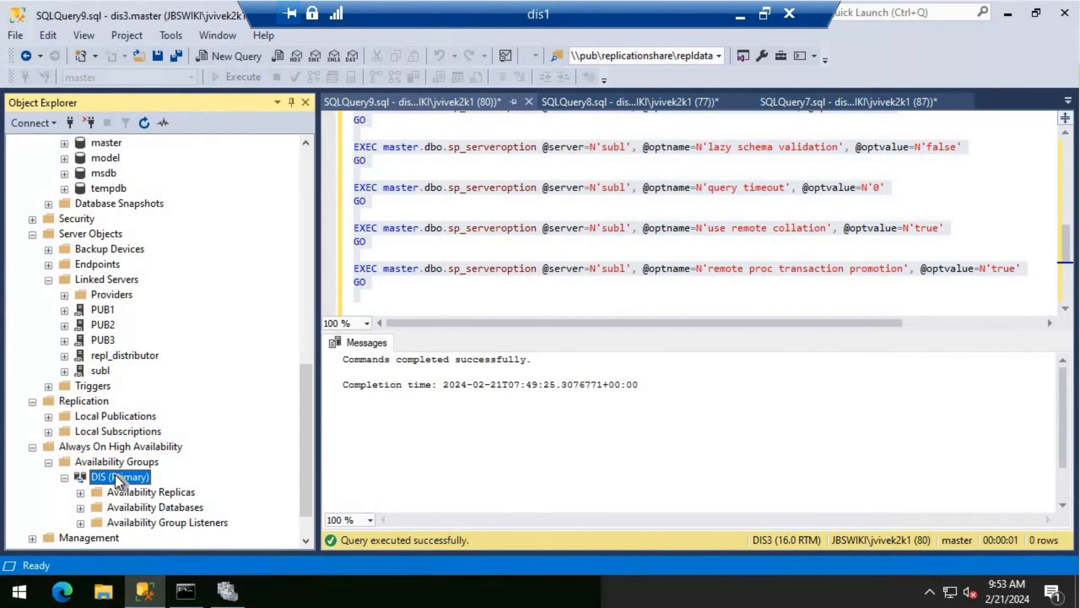
right_click(116, 475)
click(195, 430)
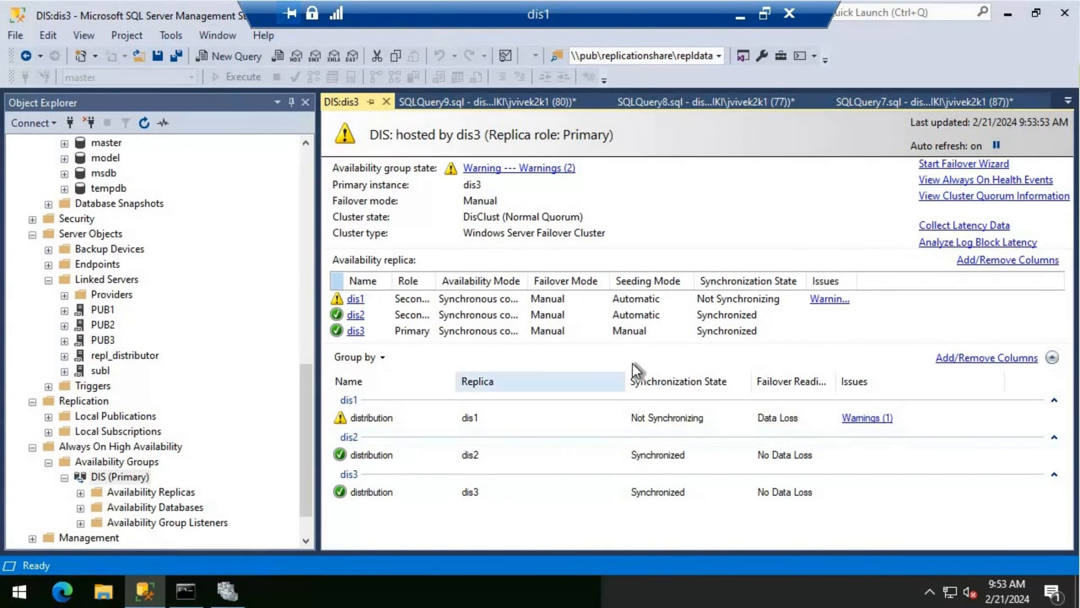
click(866, 418)
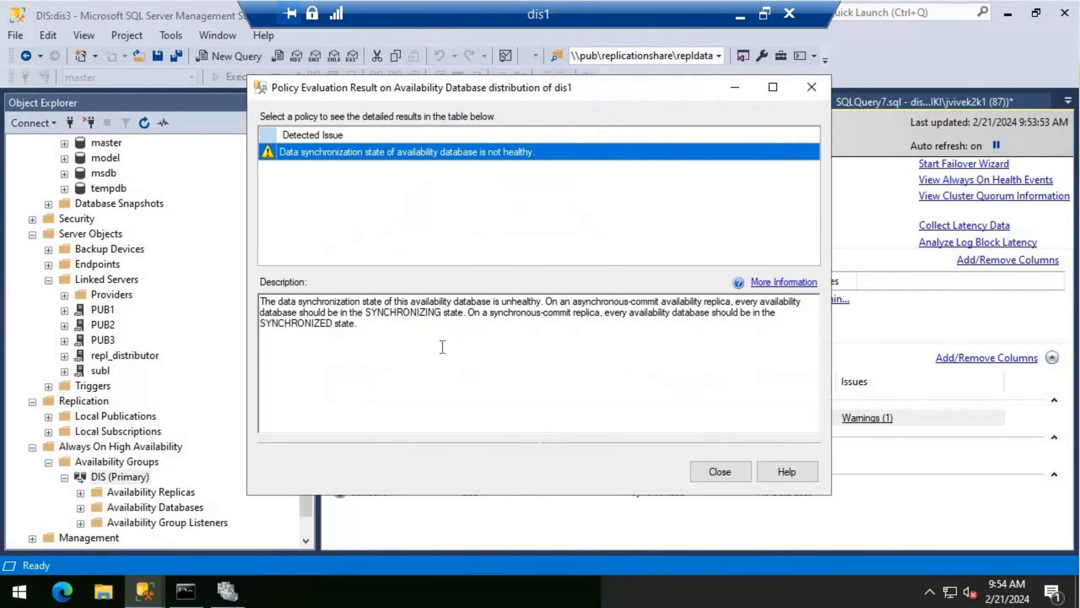
click(717, 470)
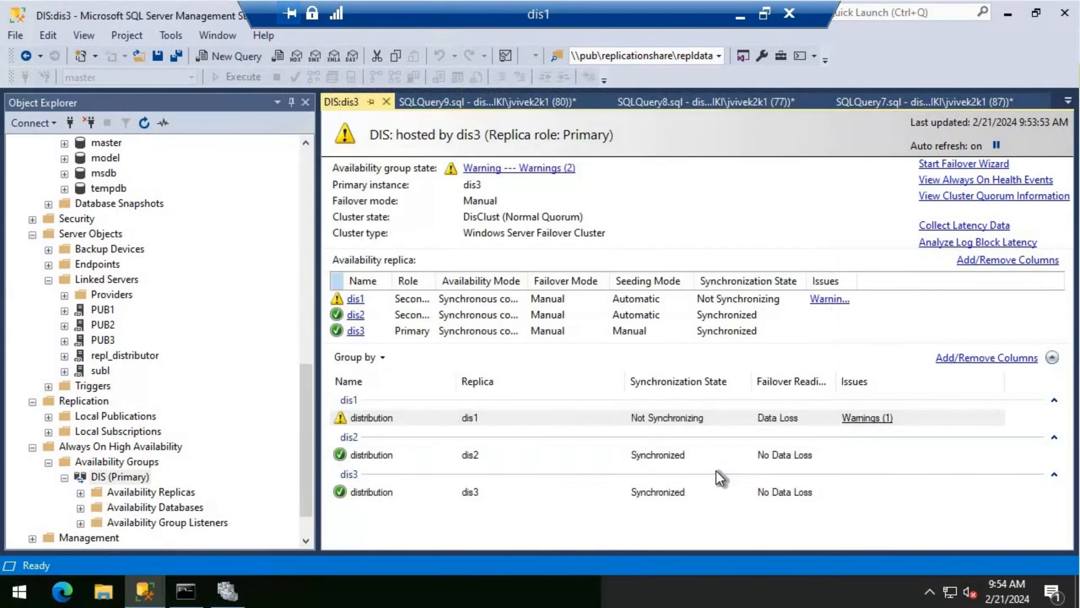
click(996, 146)
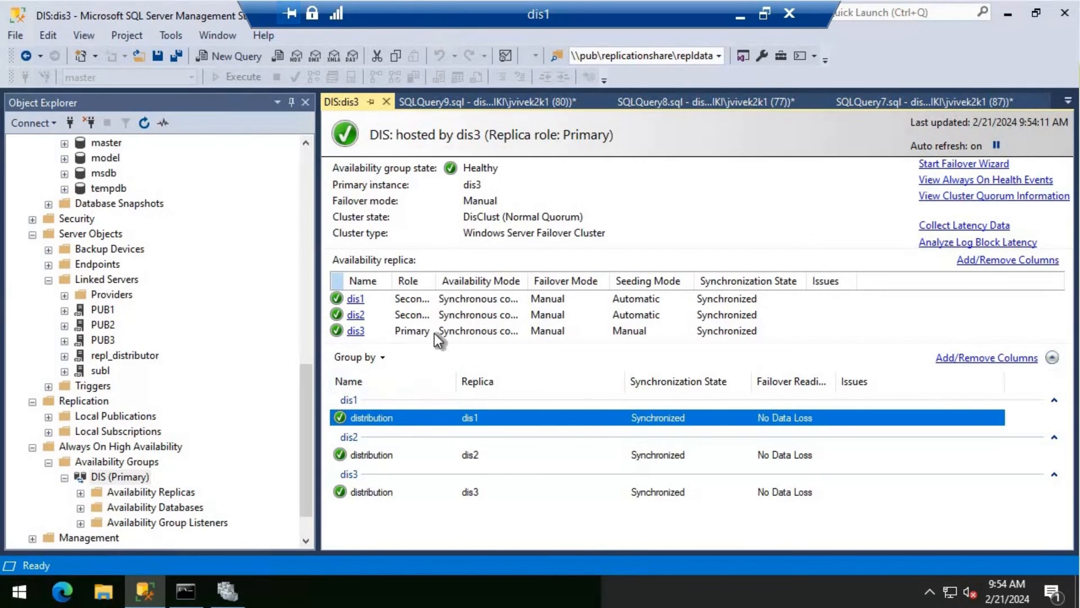
drag(433, 281, 464, 281)
Switch to the pub1 remote session, collapse pub3's Server Objects, and try to expand its Always On High Availability node.
click(737, 23)
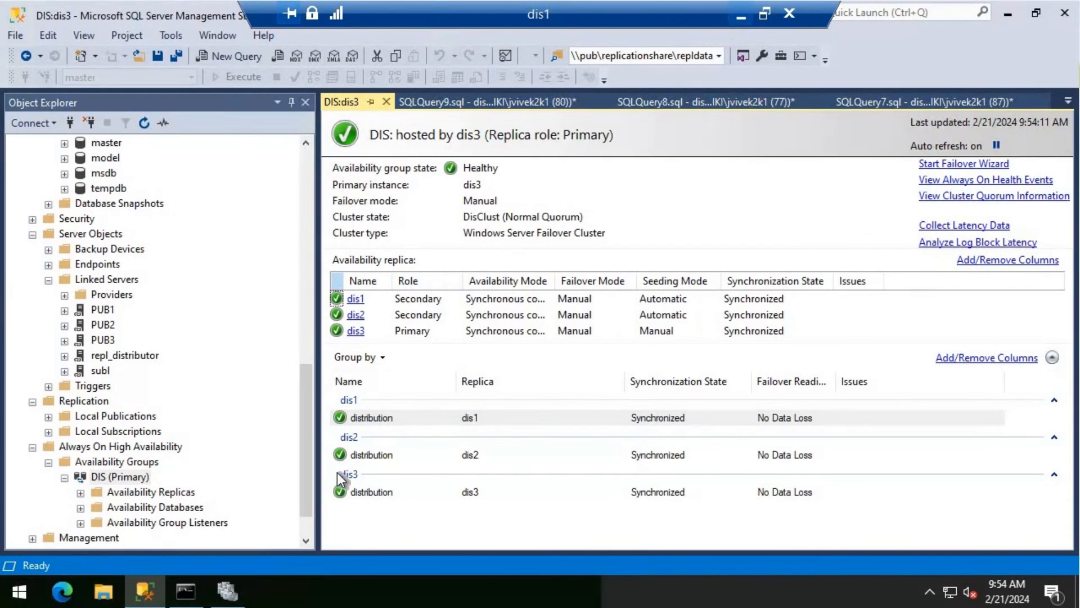
click(246, 588)
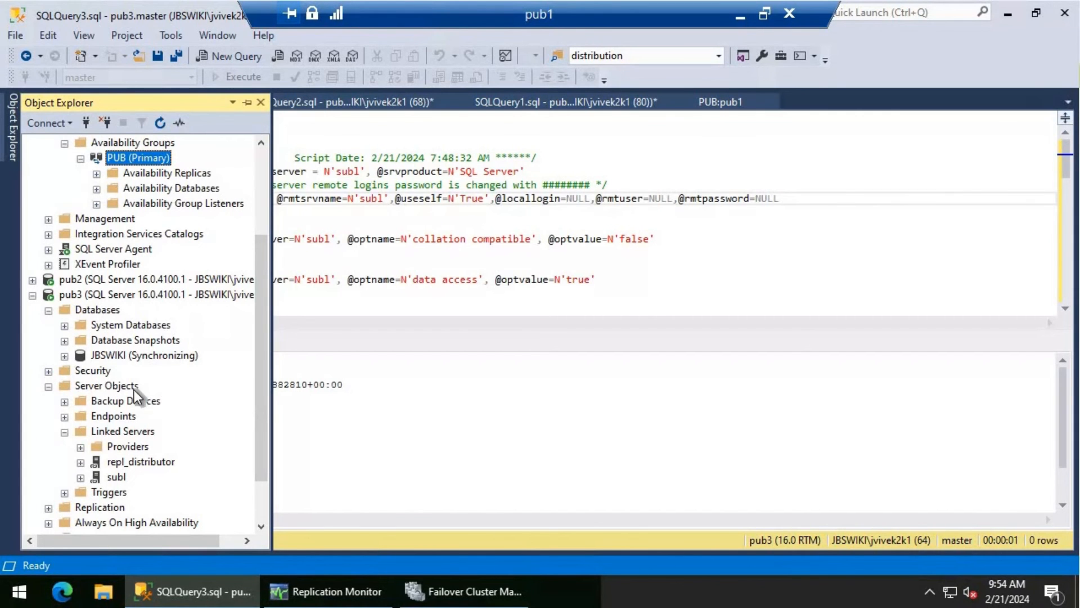
click(49, 386)
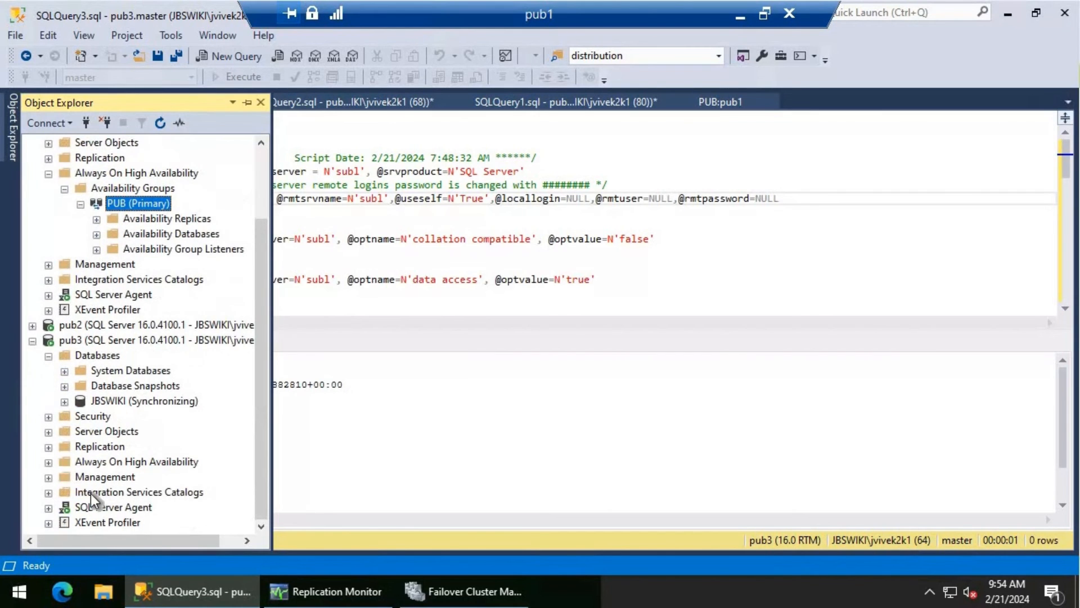
click(48, 462)
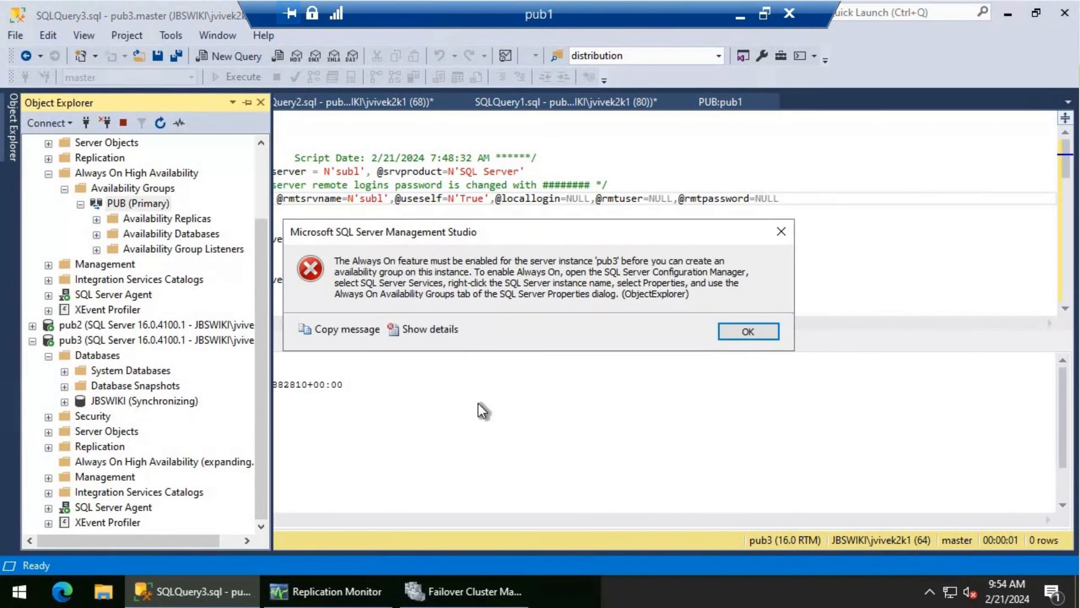
key(Return)
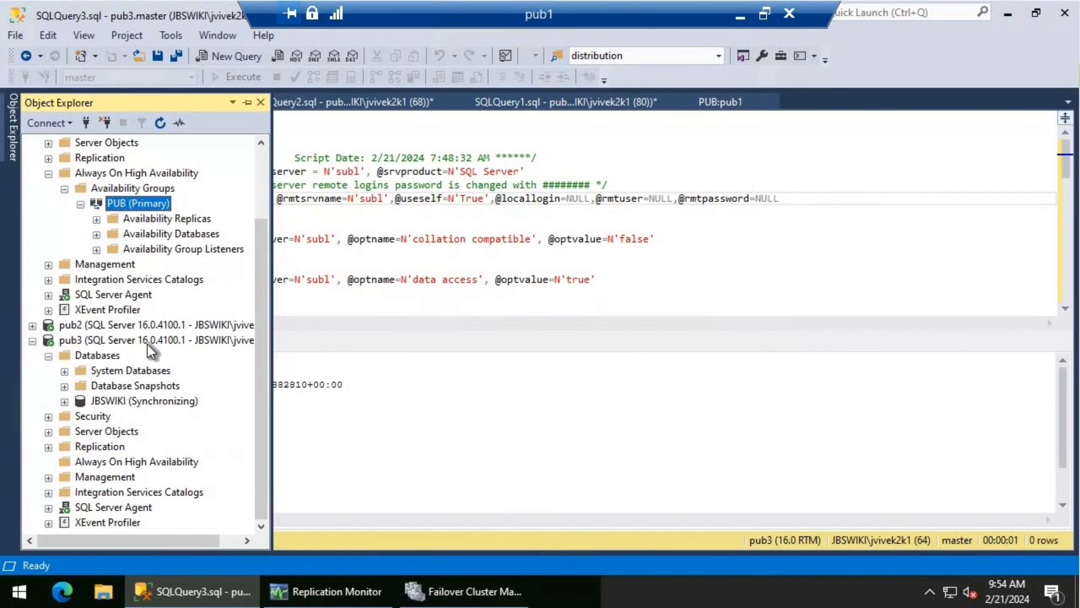
Refresh the pub3 server and expand its Always On High Availability node to show the availability groups.
click(148, 342)
click(157, 127)
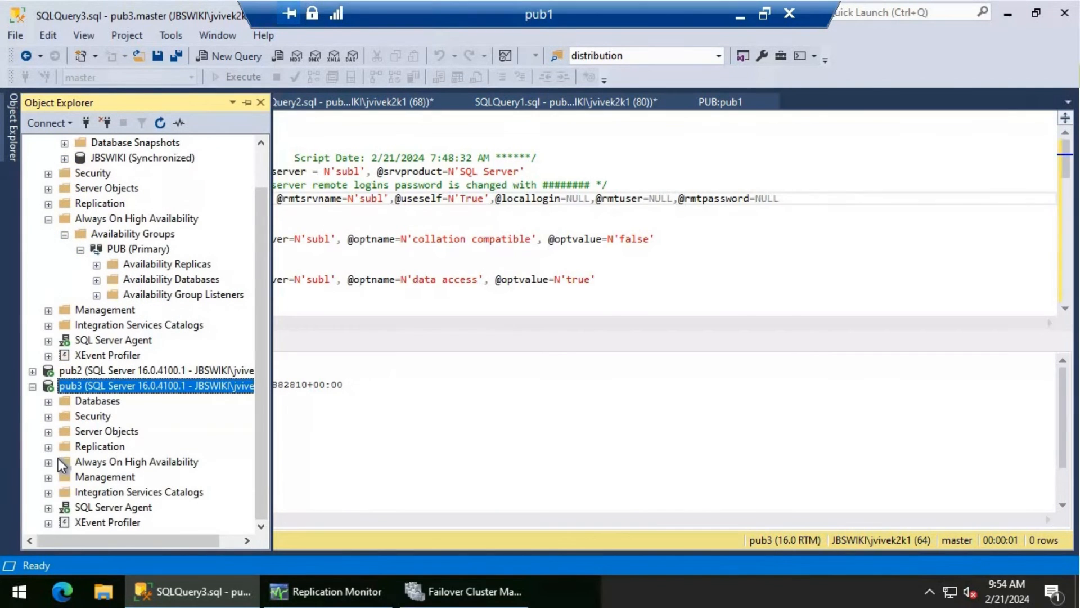
click(49, 462)
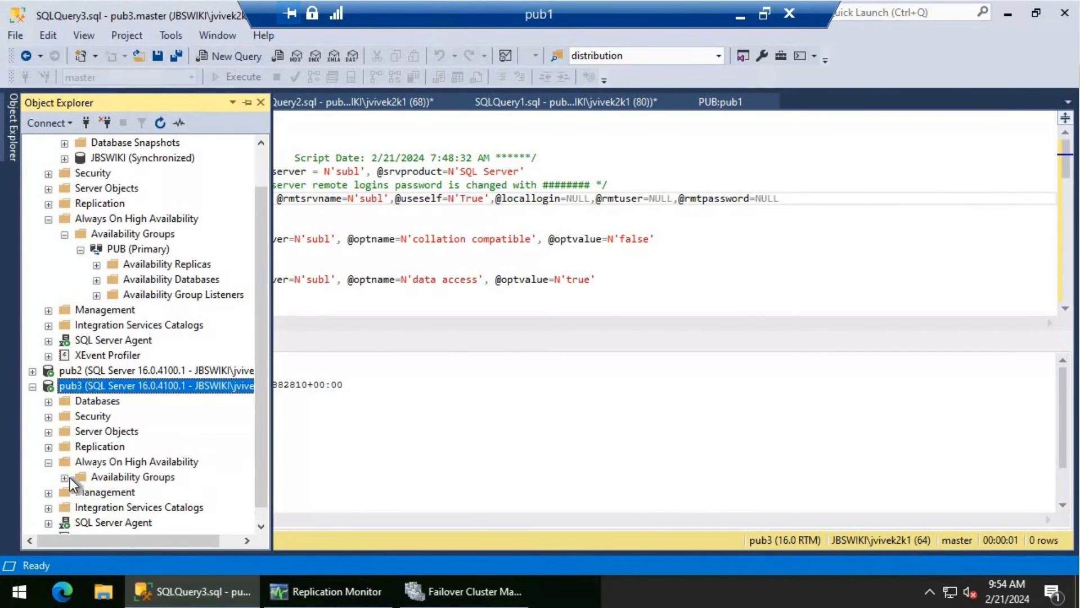
click(65, 477)
Fail over the PUB availability group to the pub3 replica using the failover wizard, showing the progress details.
right_click(150, 492)
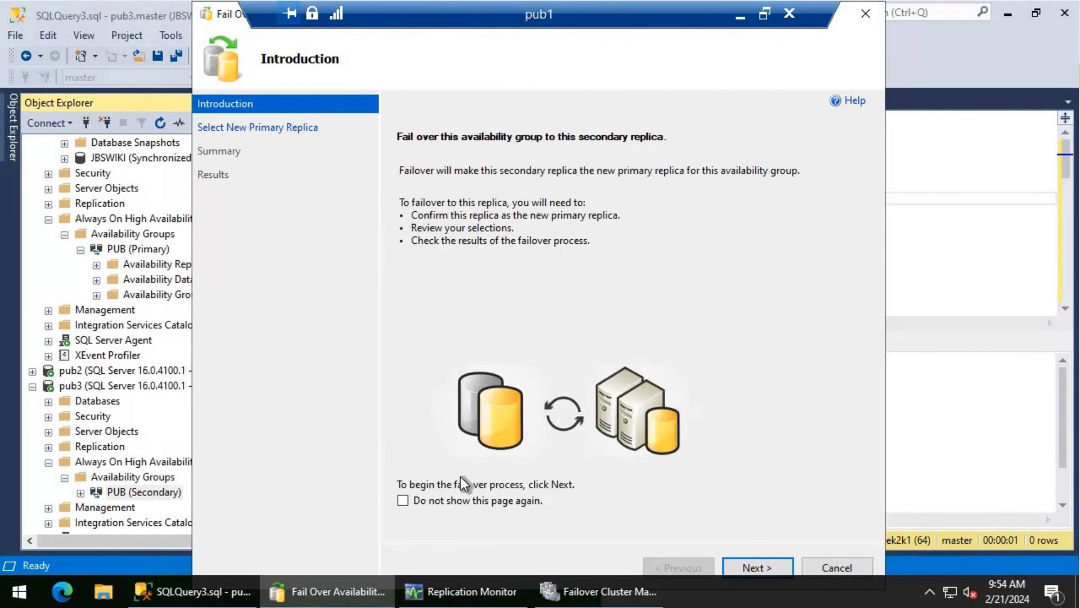
click(756, 572)
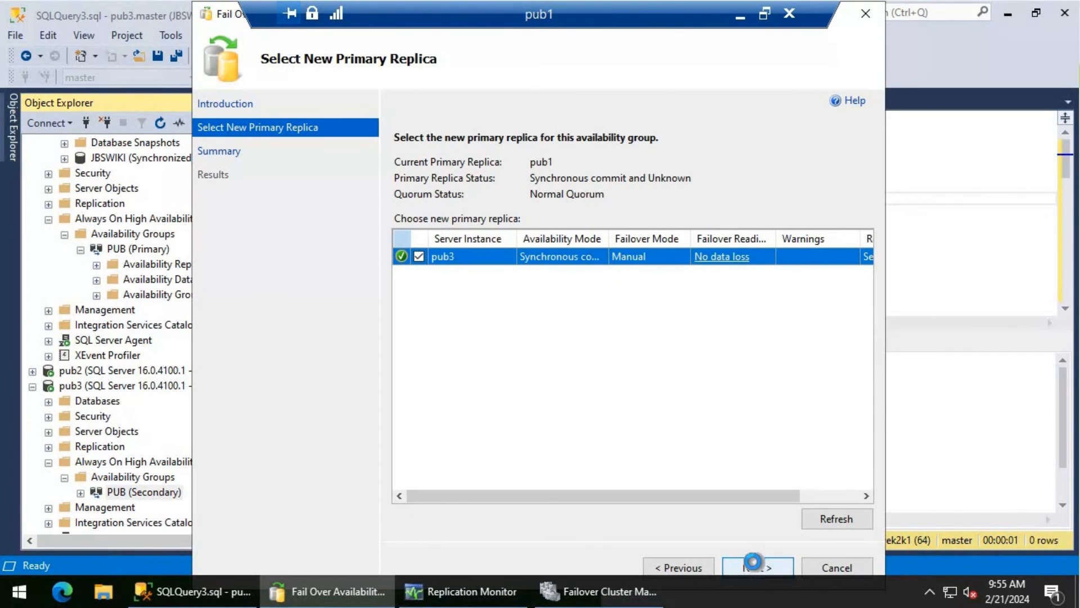
click(754, 562)
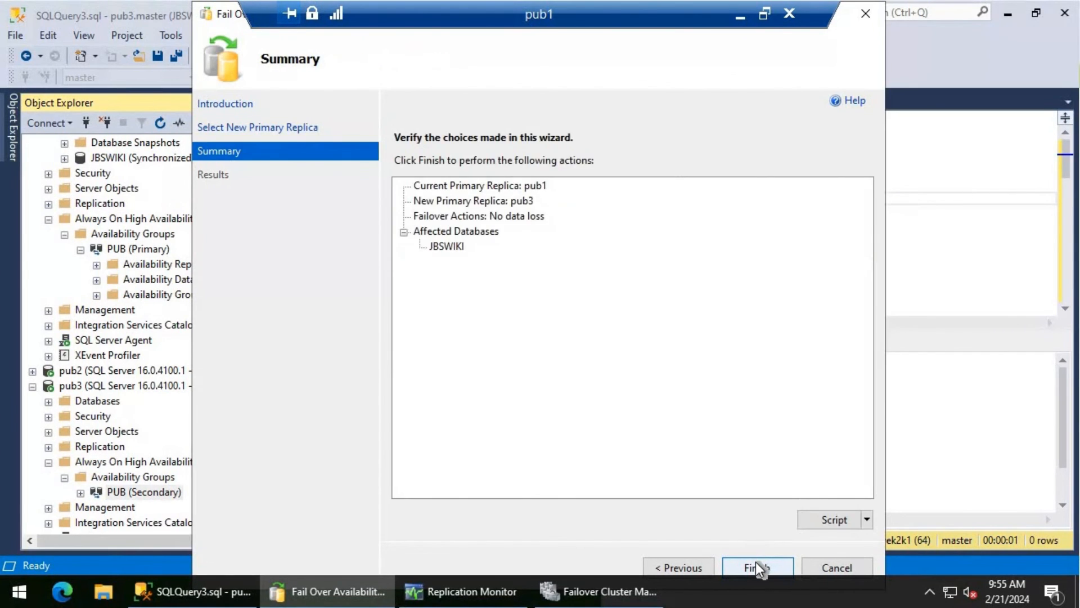
click(755, 561)
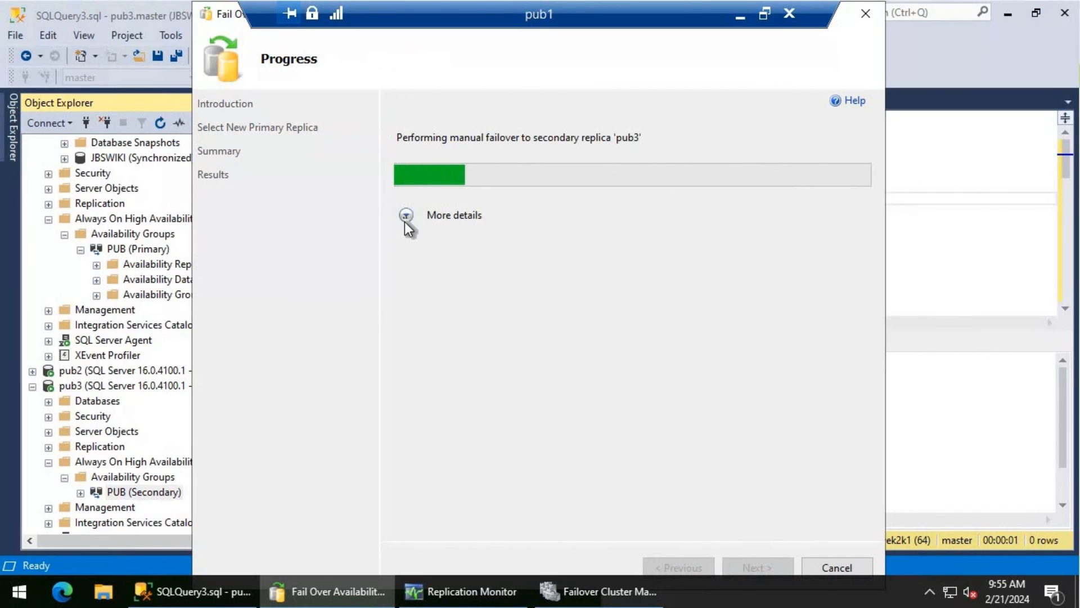
click(404, 221)
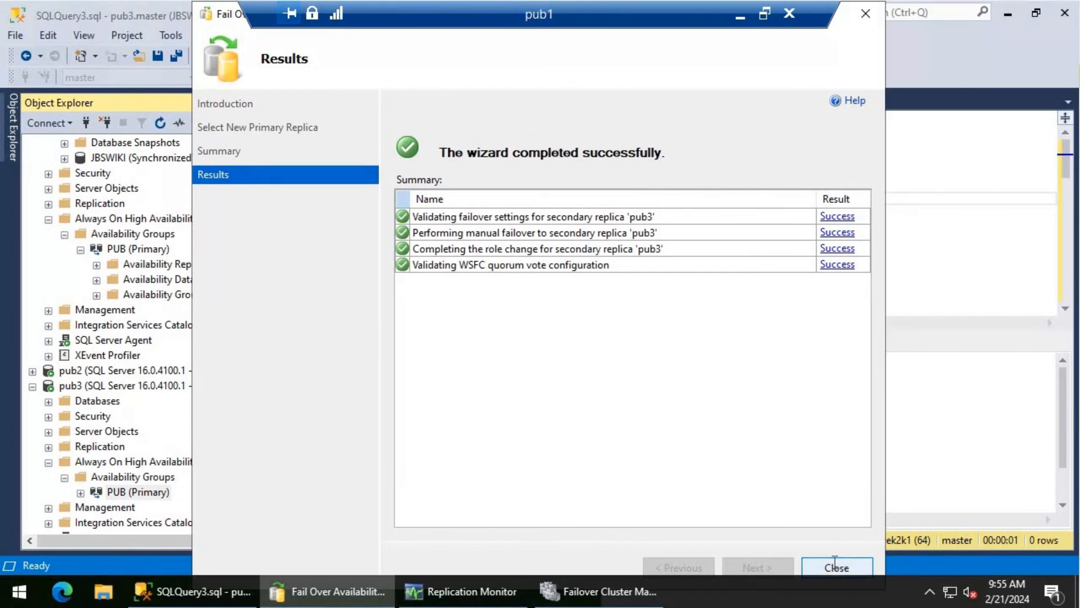
click(832, 566)
Show the PUB availability group dashboard on pub3 and check the replica roles and synchronization states.
click(163, 492)
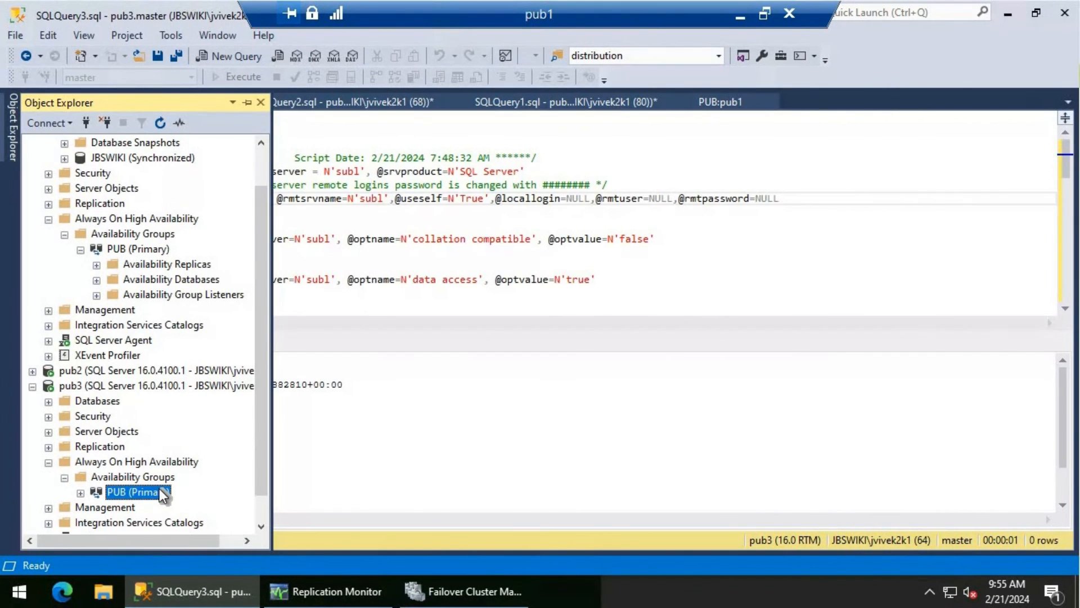
right_click(163, 492)
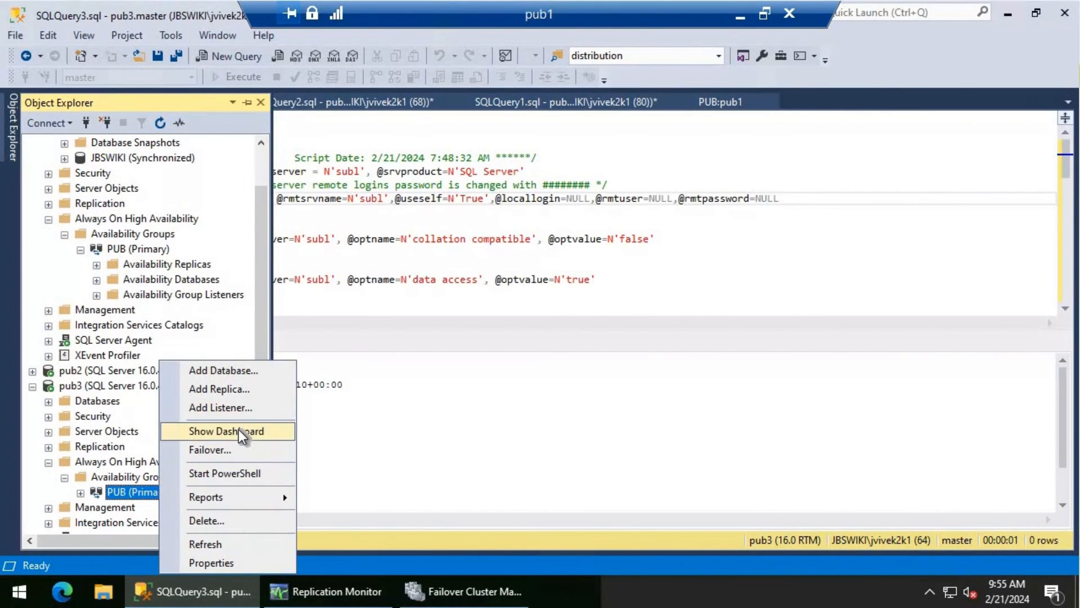
click(239, 430)
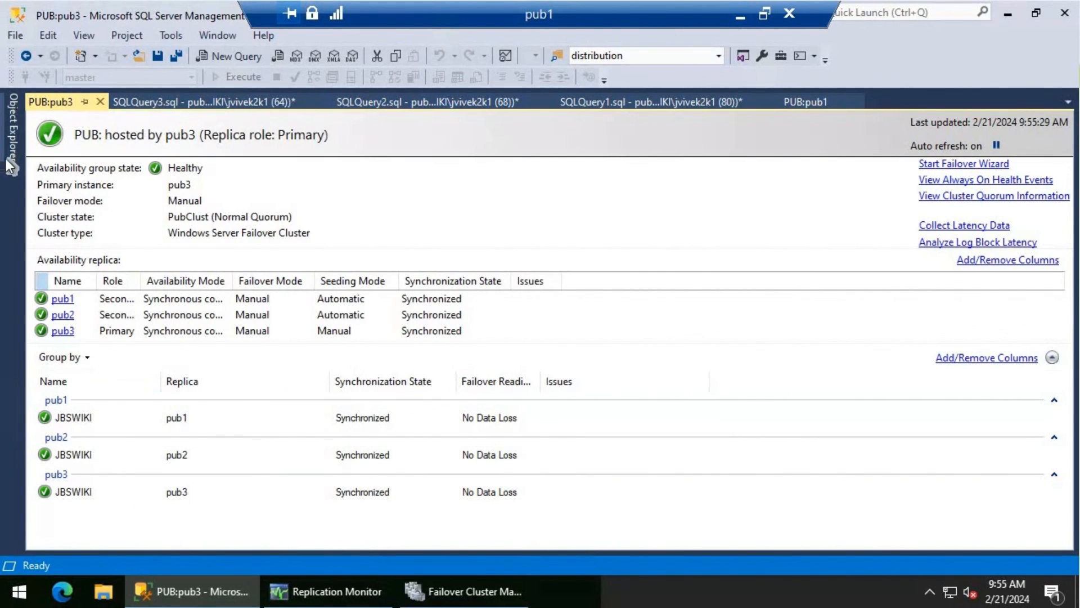
Collapse the pub1 and pub3 server trees and connect to the PUBL server with Windows Authentication, including in the dis1 remote session.
click(11, 137)
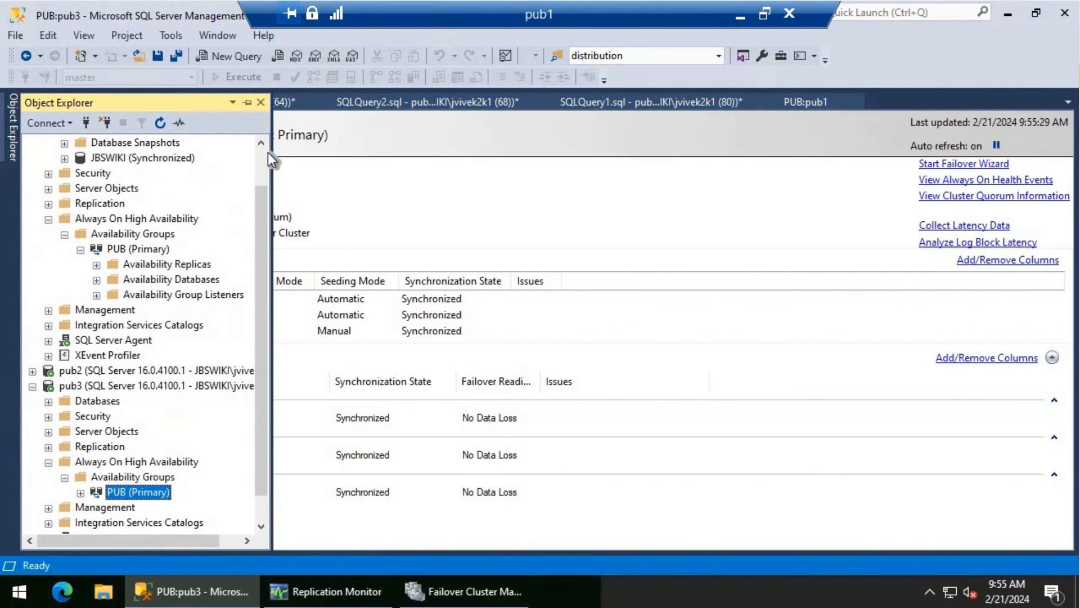
scroll(262, 160, up, 1)
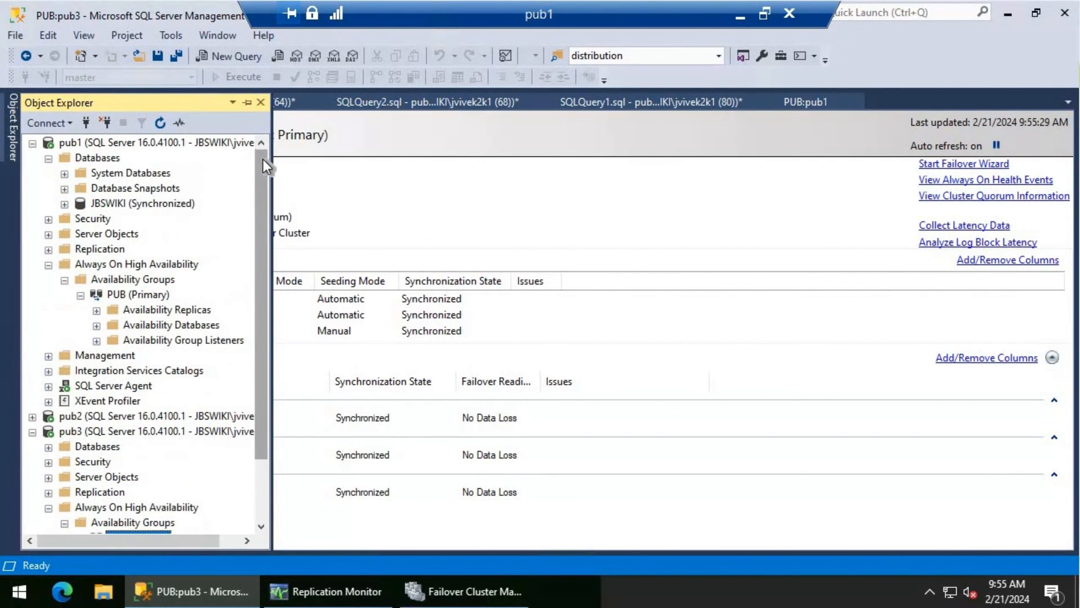
click(32, 144)
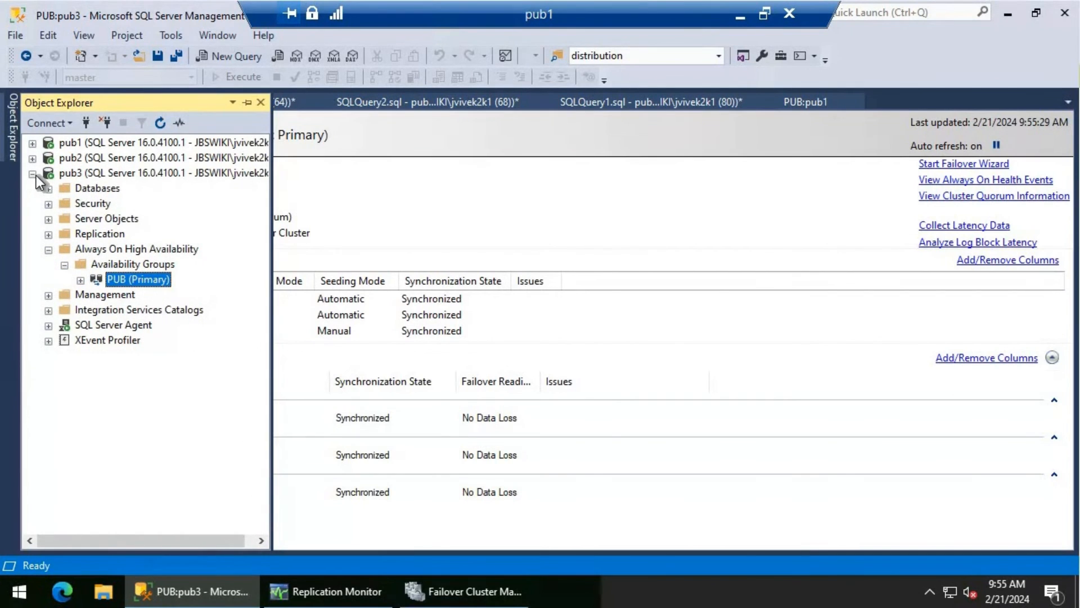
click(35, 175)
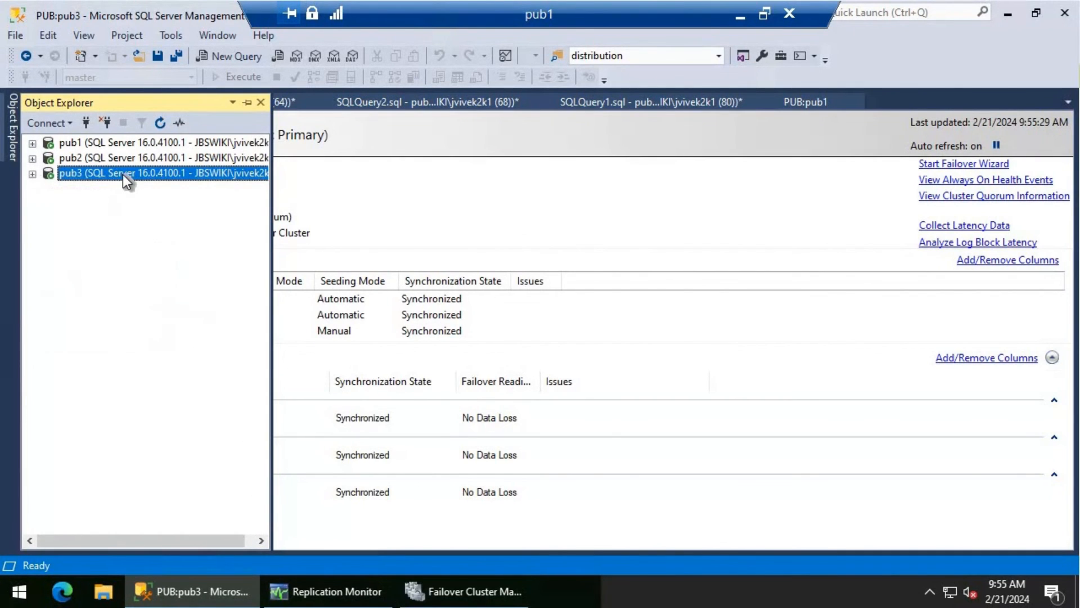
click(65, 124)
click(69, 140)
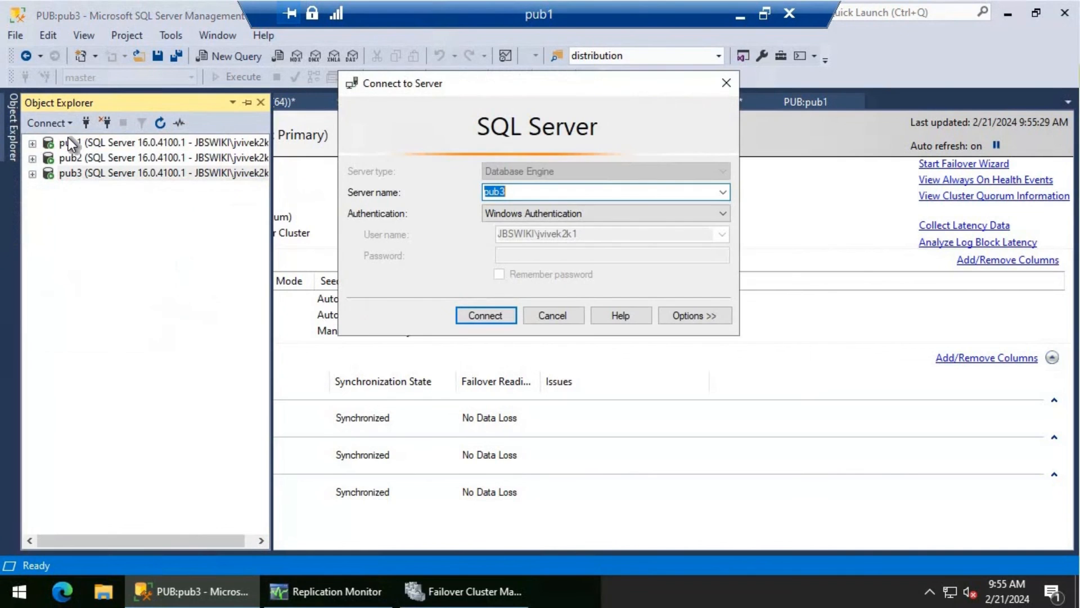
text(PUBL)
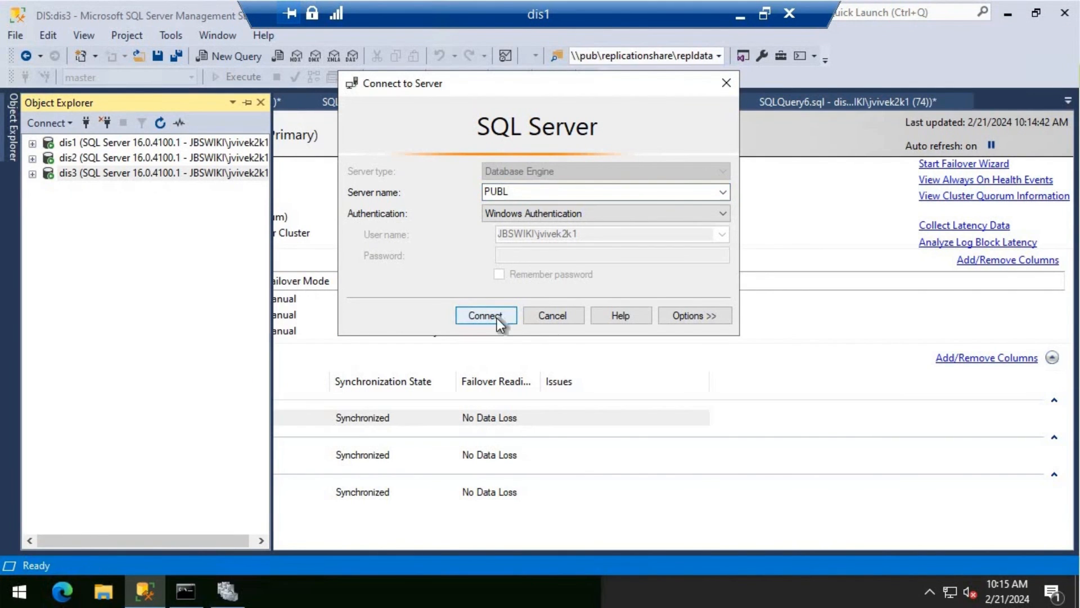
click(497, 318)
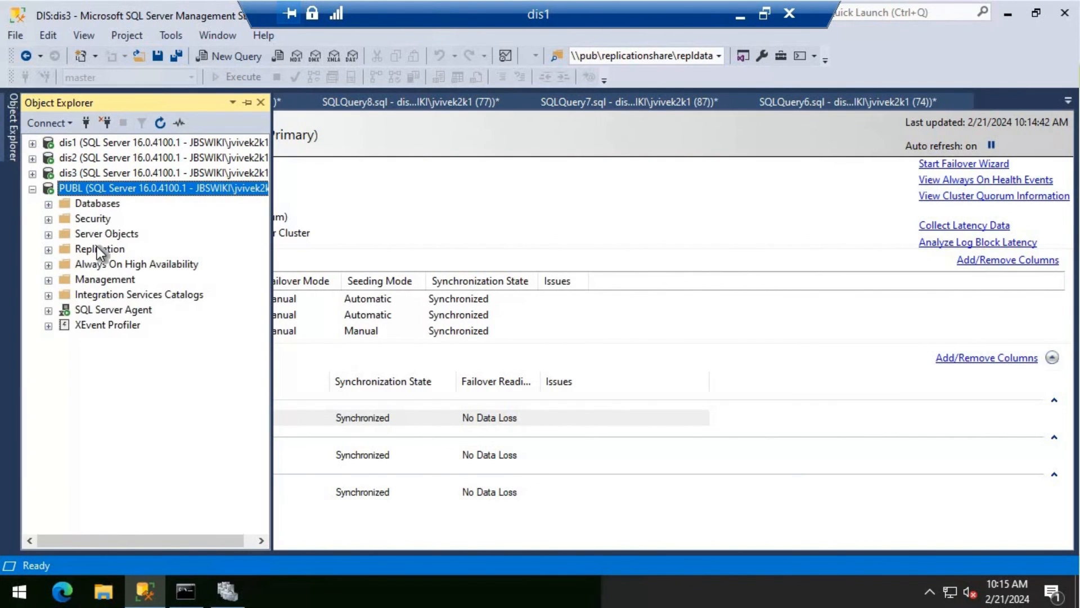
Launch Replication Monitor from PUBL's Replication node, select the JBSWIKIRepl publication under PUBL, and maximize the monitor window.
click(99, 249)
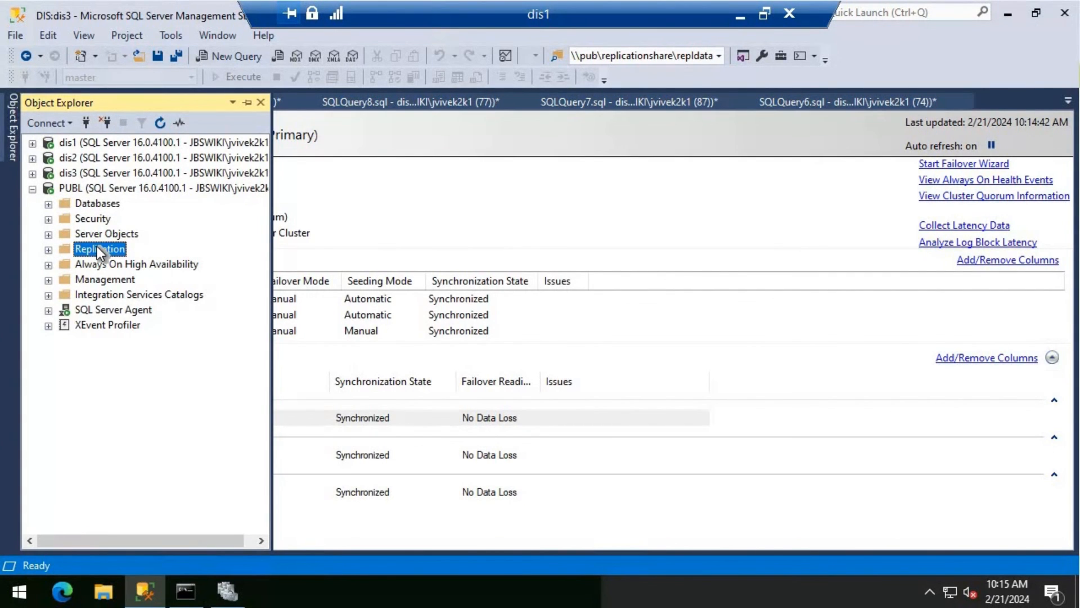
right_click(96, 247)
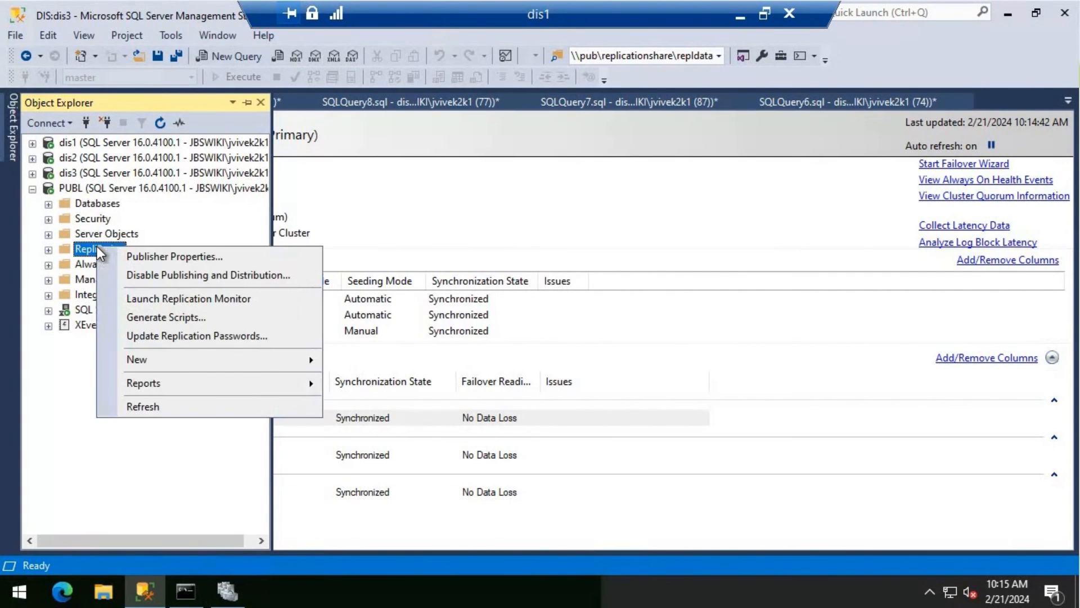
click(224, 300)
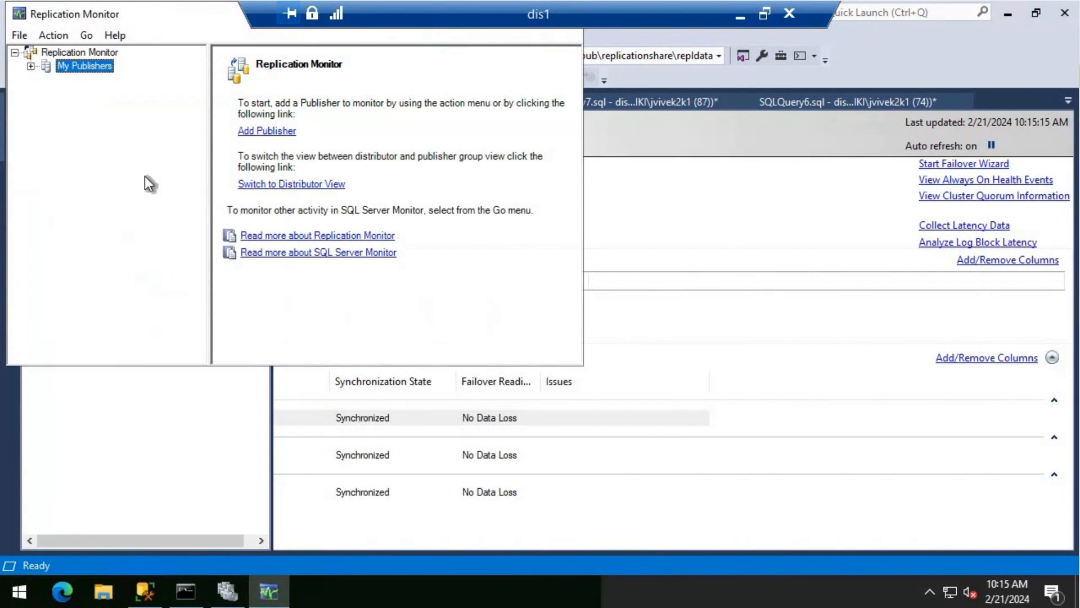
click(31, 66)
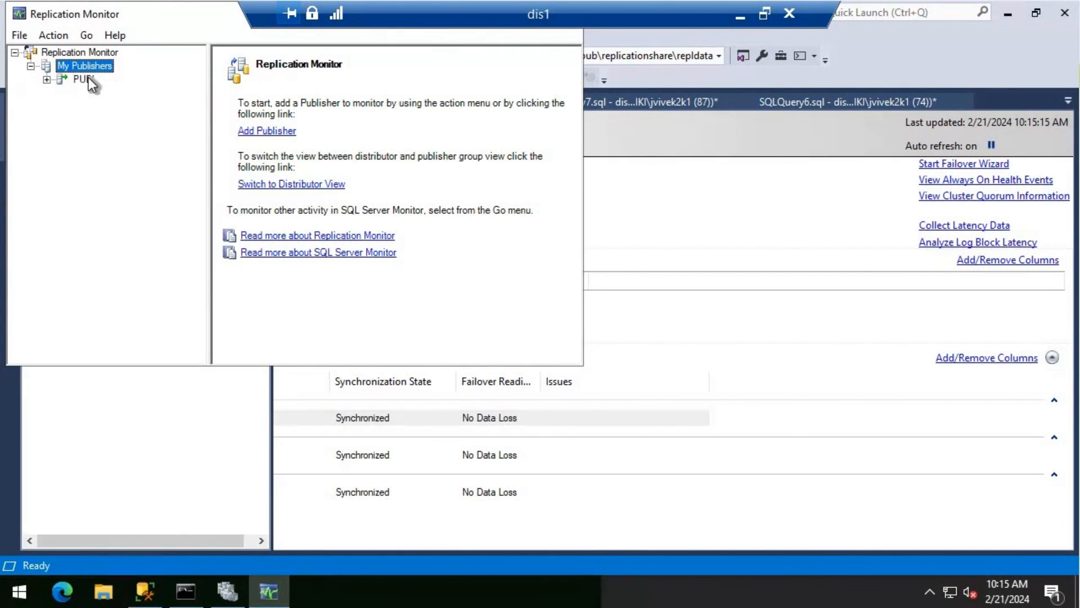
click(46, 80)
click(104, 91)
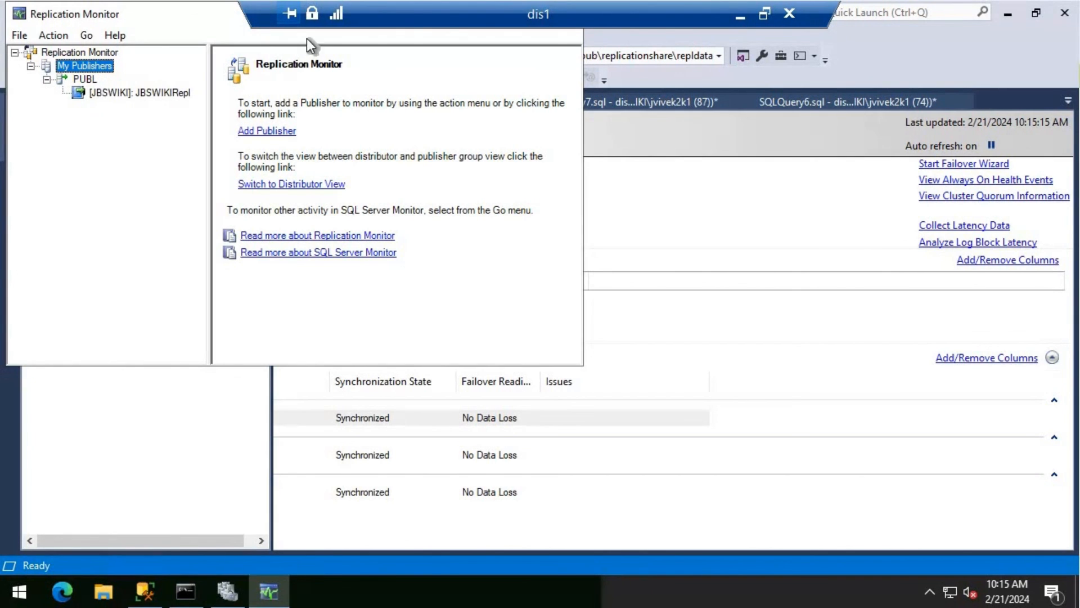
double_click(229, 14)
Examine the Log Reader Agent's session history for the JBSWIKIRepl publication and close its details window.
click(381, 66)
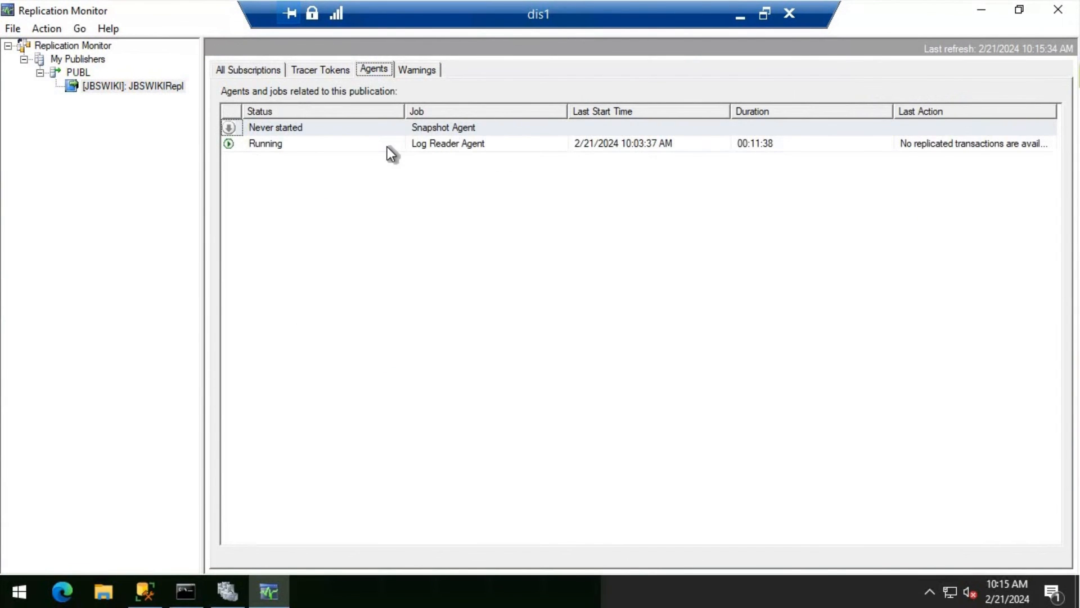
right_click(387, 147)
click(407, 154)
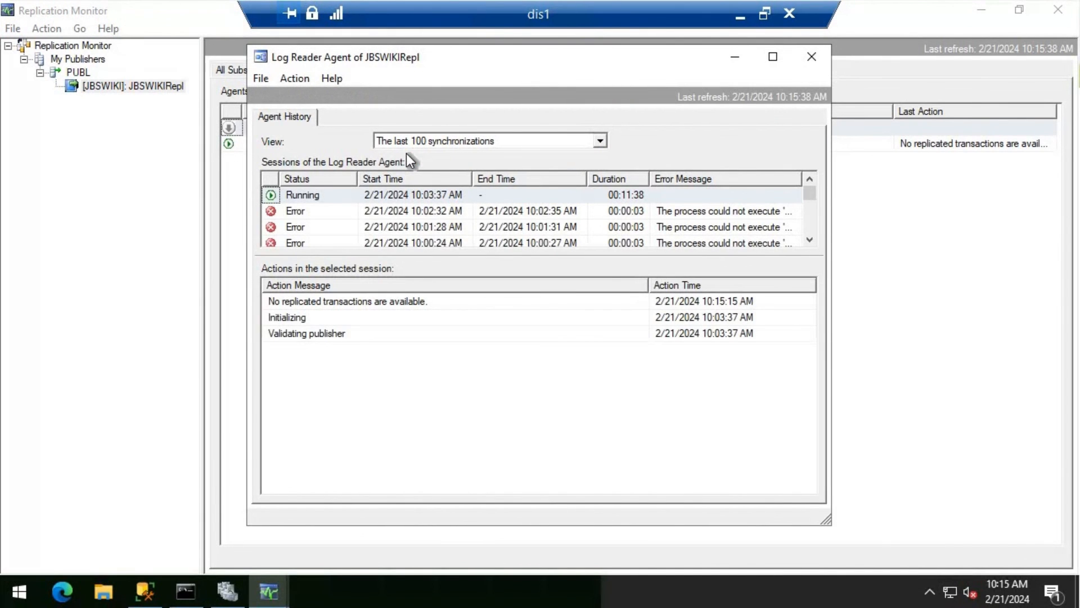
click(812, 56)
Examine the distributor-to-subscriber history of the [SUBL].[JBSWIKI] subscription and close its details window.
click(257, 68)
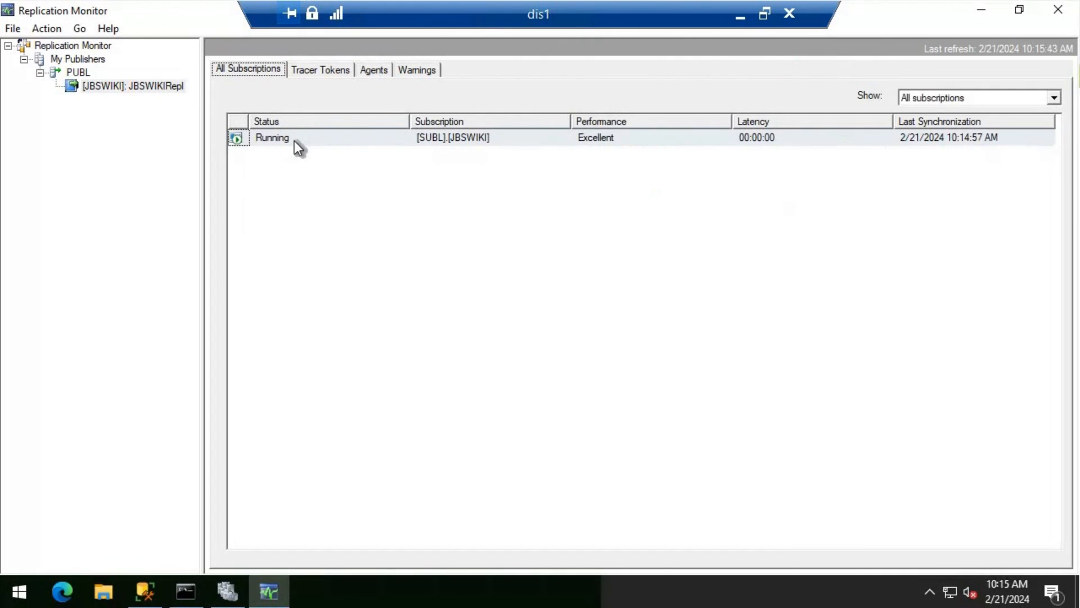
right_click(295, 140)
key(Down)
key(Return)
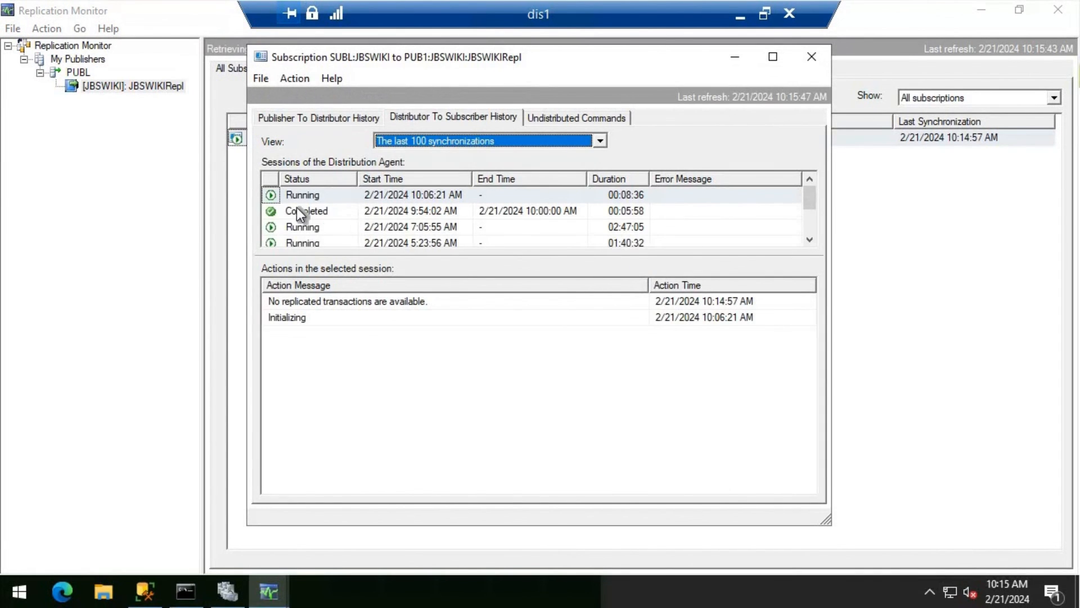
click(811, 57)
Insert a tracer token for the JBSWIKIRepl publication and check the status of its agents.
click(332, 68)
click(288, 153)
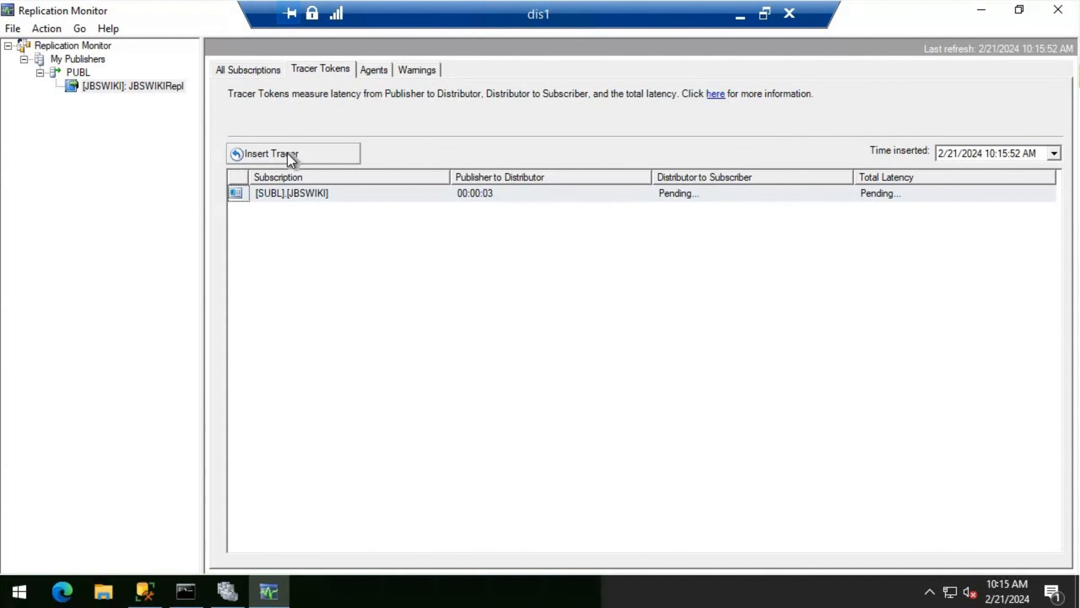
click(372, 68)
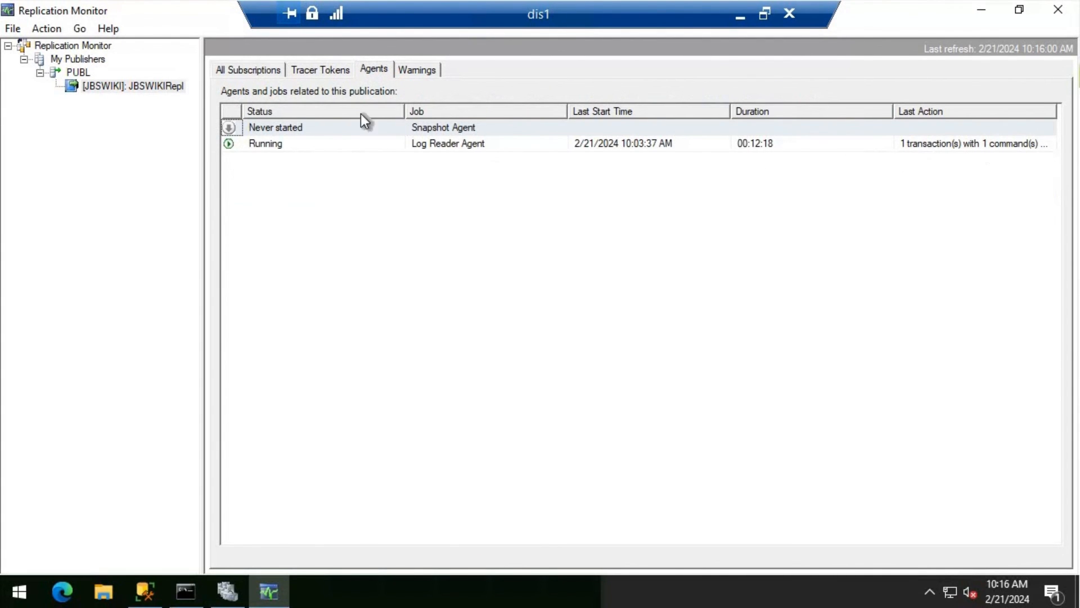
Reopen the [SUBL].[JBSWIKI] subscription details and check the latest delivery action in the running Distribution Agent session.
click(250, 71)
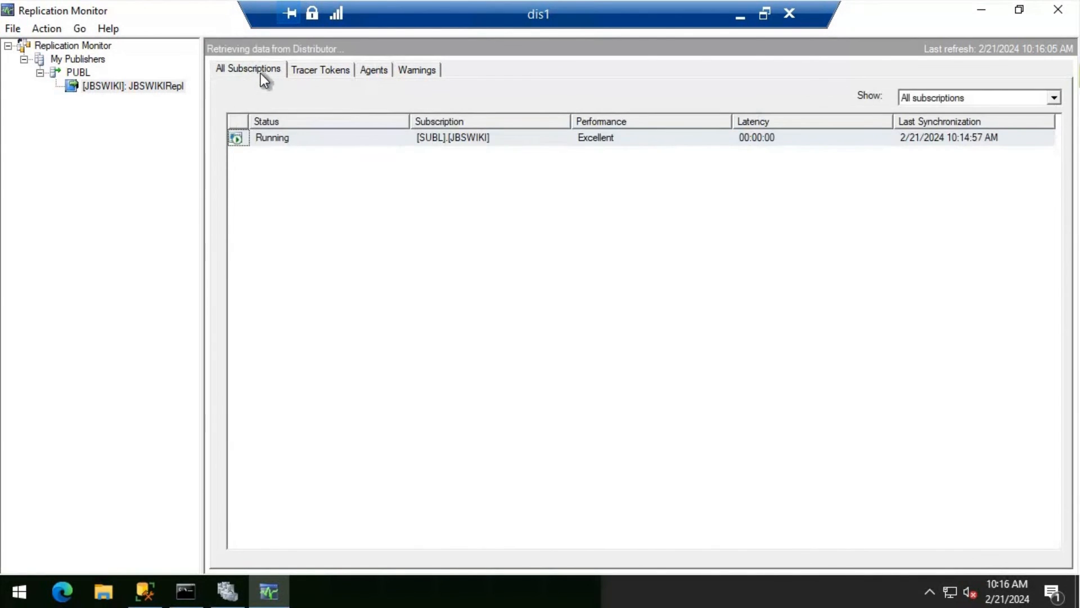
right_click(278, 136)
click(332, 143)
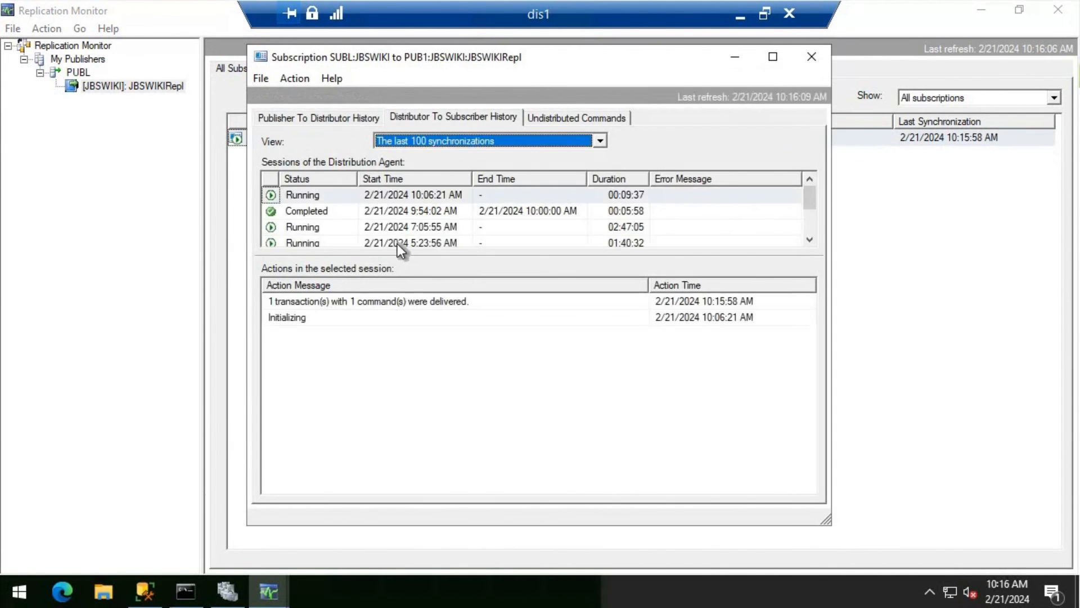
click(371, 298)
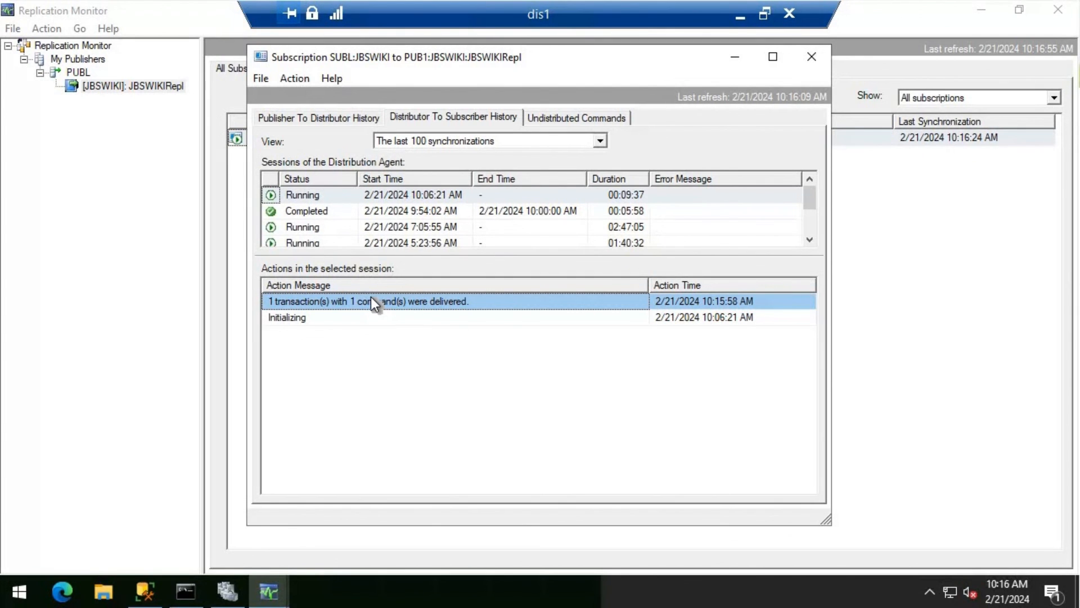
Return to Management Studio, expand the dis3 server, and show the DIS availability group dashboard to check the replica states.
click(144, 591)
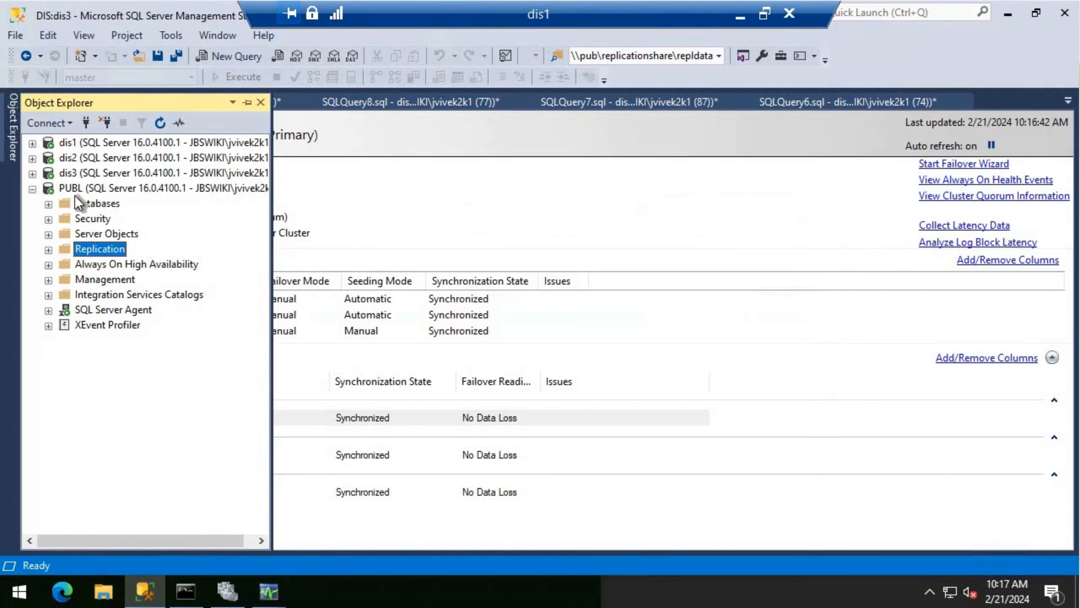
click(32, 174)
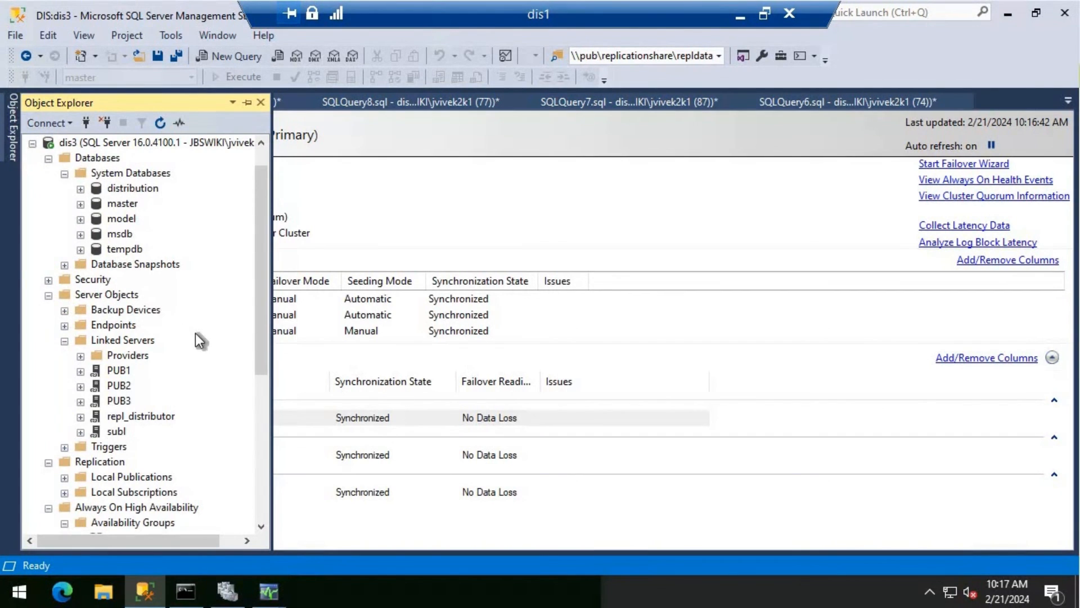
scroll(154, 376, down, 3)
right_click(141, 403)
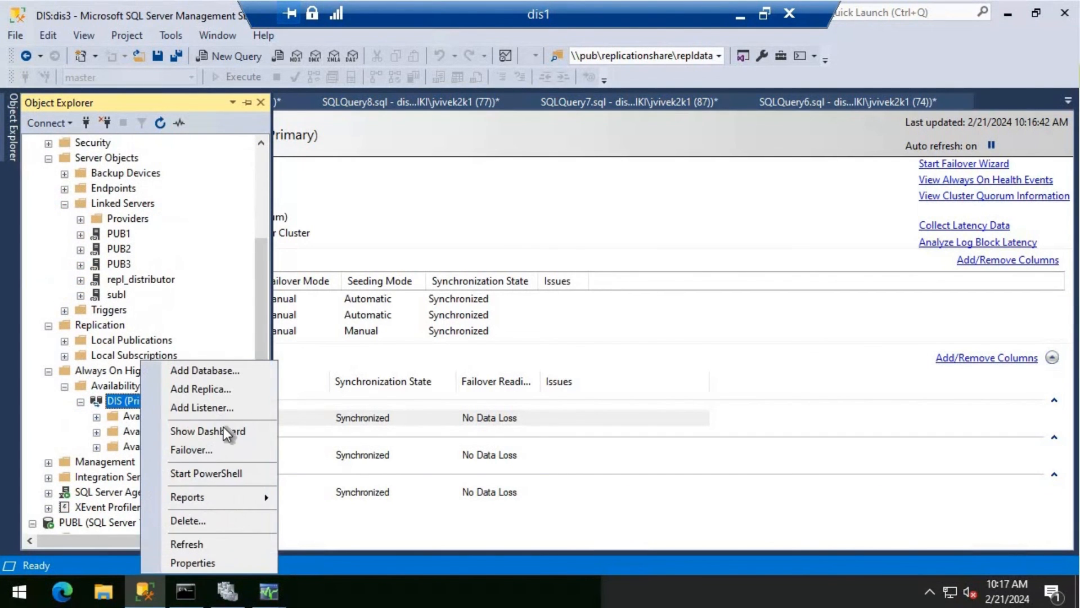
click(208, 431)
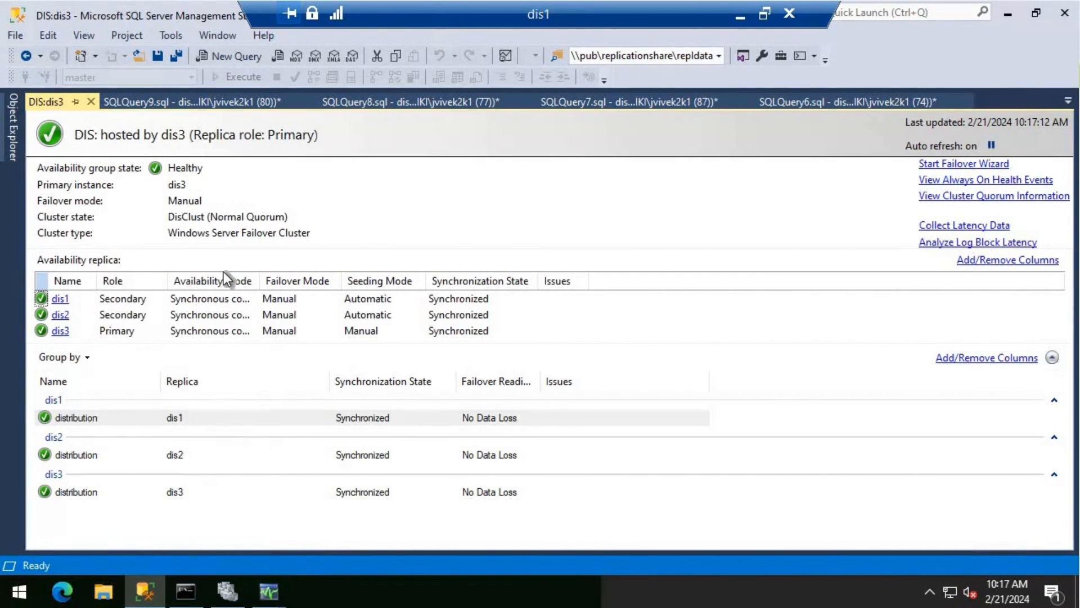
Switch to the pub1 remote session and bring up the PUB availability group dashboard on pub3 to check the replica roles.
click(743, 15)
click(276, 590)
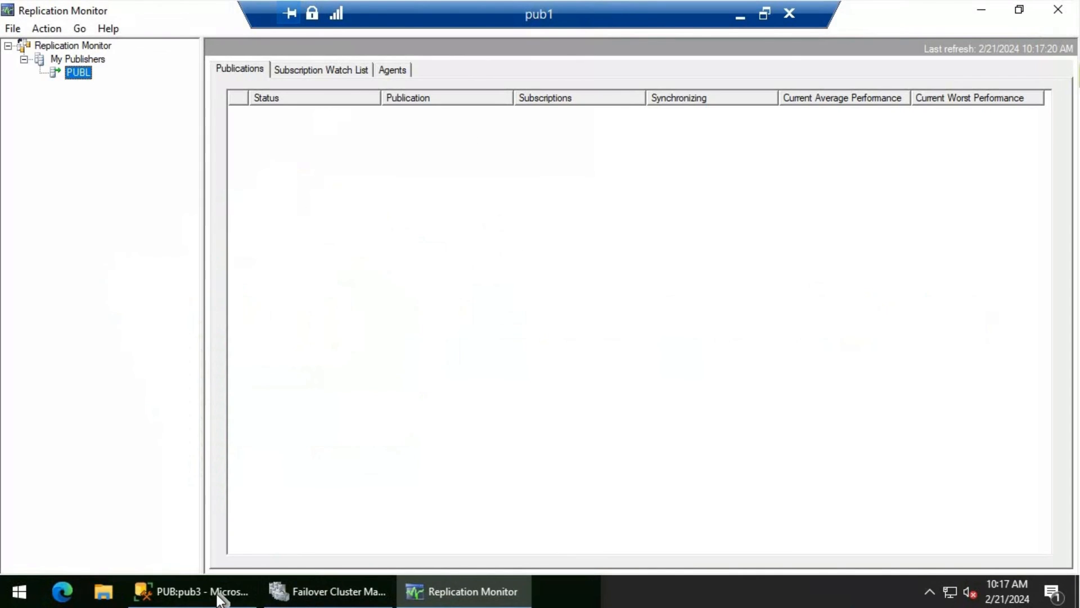
click(225, 591)
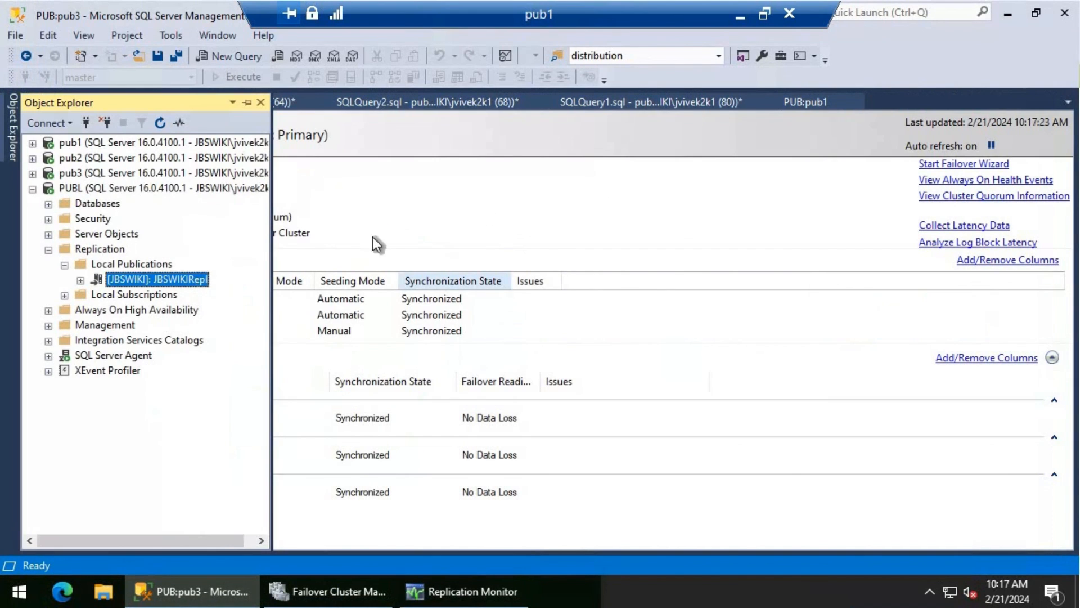
click(992, 146)
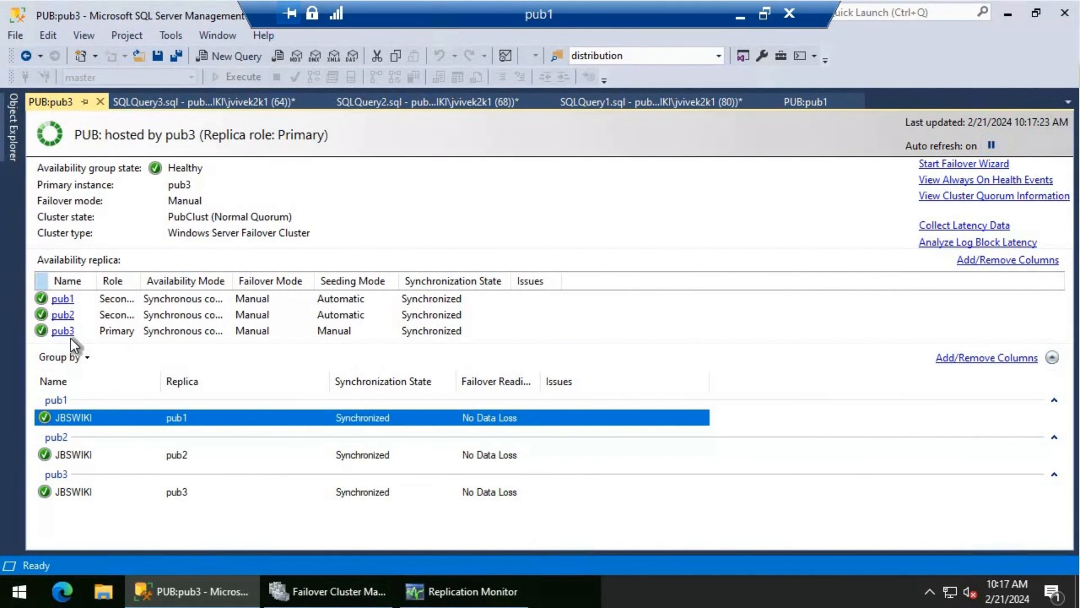